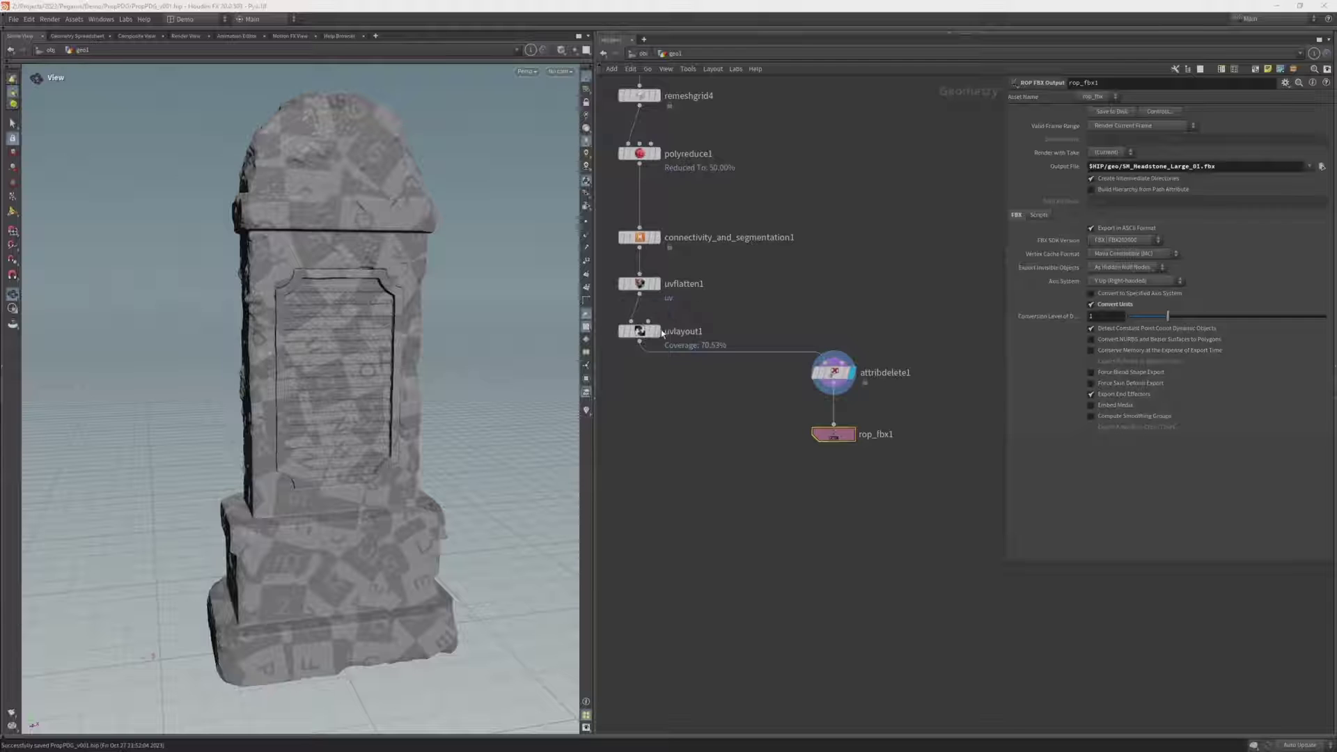
Select uvlayout1 and show its result in the viewport, inspecting the headstone's red and blue vertex colours
{"action": "left_click", "coordinate": [657, 331]}
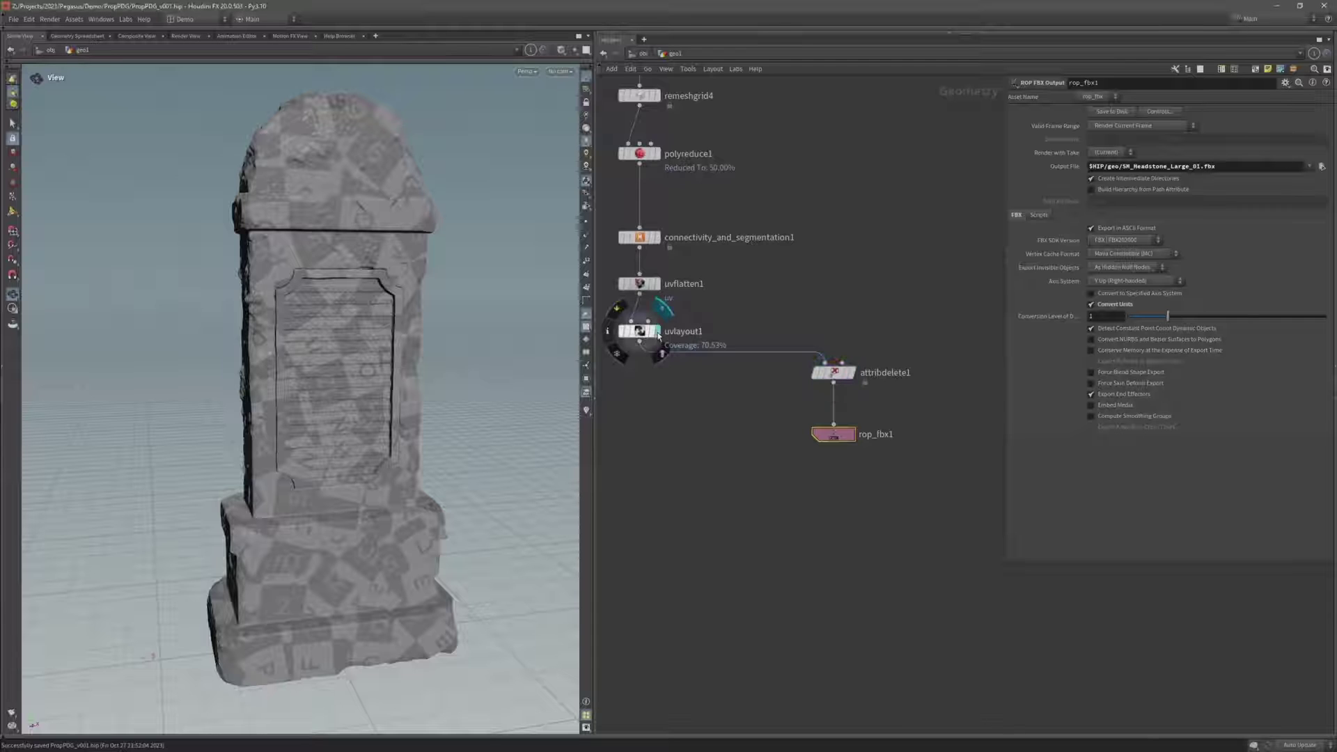
{"action": "left_click", "coordinate": [639, 331]}
{"action": "left_click_drag", "start_coordinate": [426, 292], "coordinate": [459, 308]}
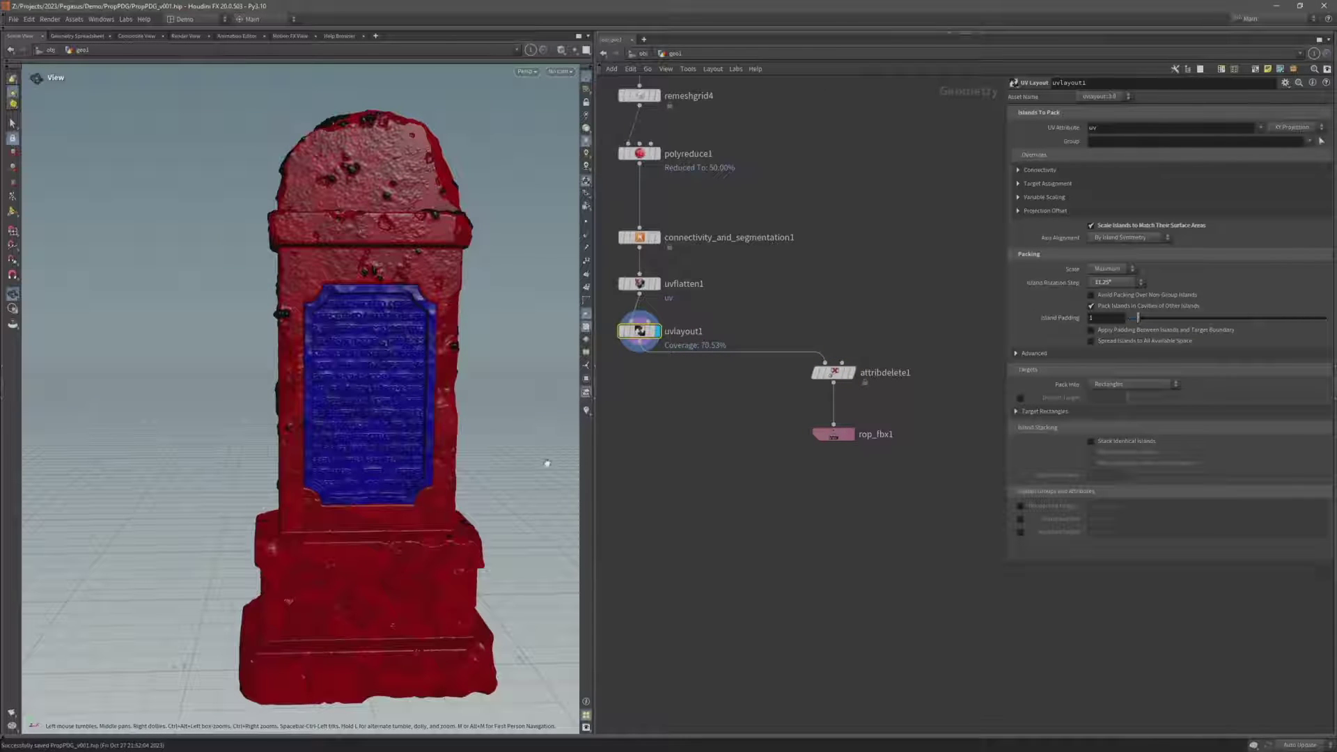
{"action": "middle_click_drag", "start_coordinate": [636, 450], "coordinate": [697, 454]}
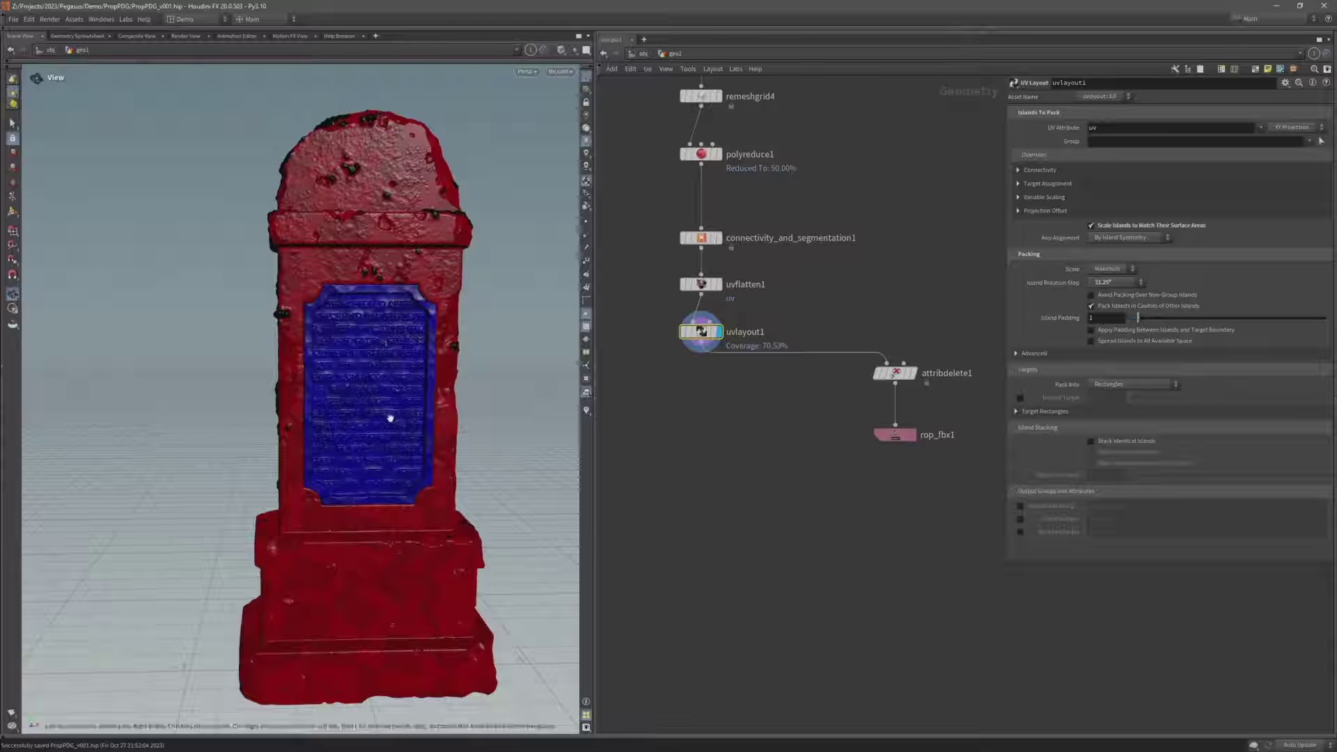
{"action": "mouse_move", "coordinate": [390, 418]}
{"action": "left_mouse_down"}
{"action": "mouse_move", "coordinate": [435, 381]}
{"action": "mouse_move", "coordinate": [423, 287]}
{"action": "mouse_move", "coordinate": [307, 277]}
{"action": "left_mouse_up"}
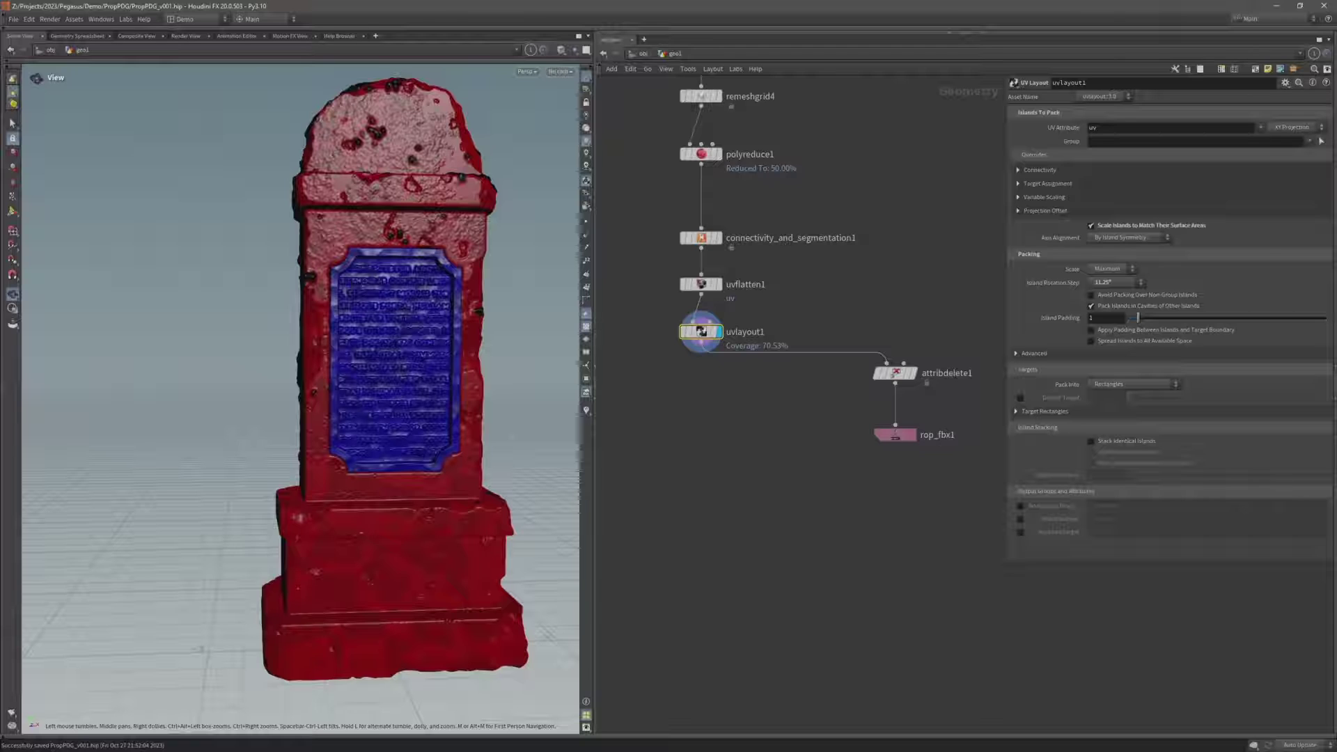
{"action": "middle_click_drag", "start_coordinate": [727, 381], "coordinate": [755, 379]}
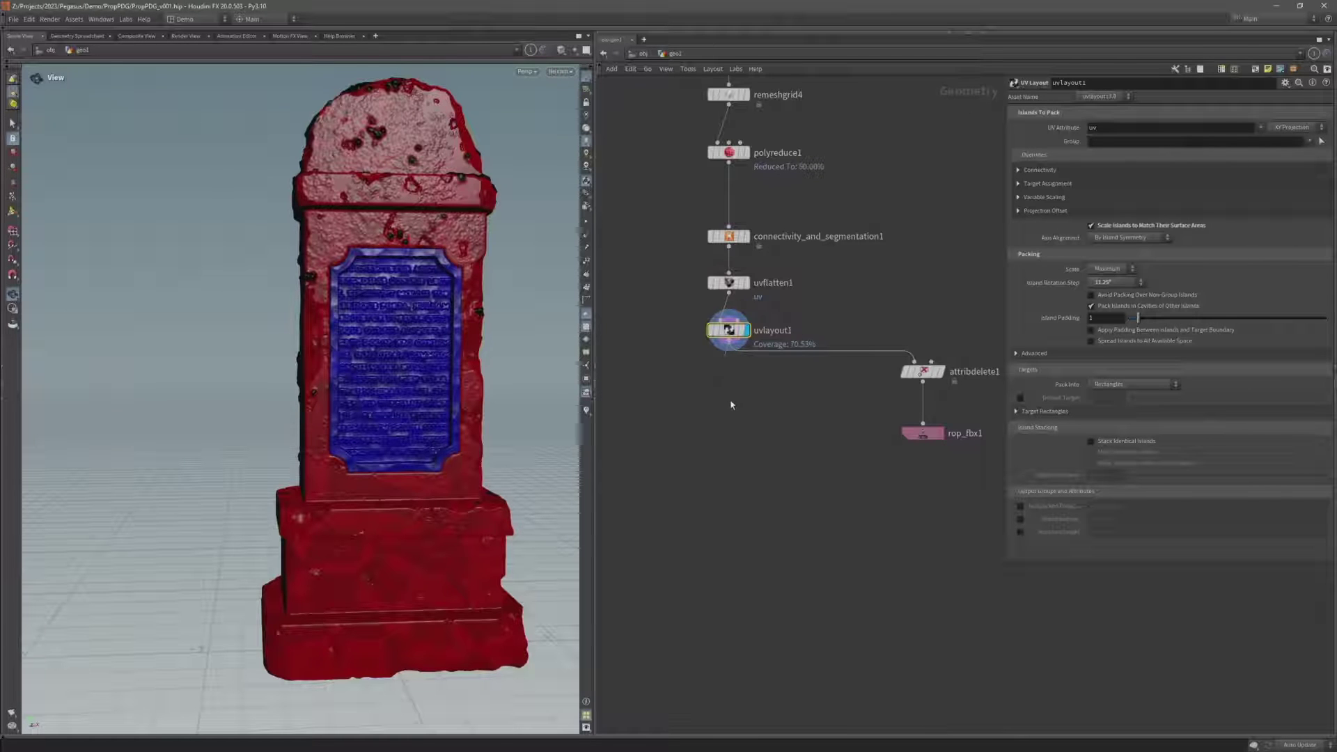
Add a Null node connected to the output of uvlayout1 and name it ID_Map
{"action": "left_click", "coordinate": [729, 352]}
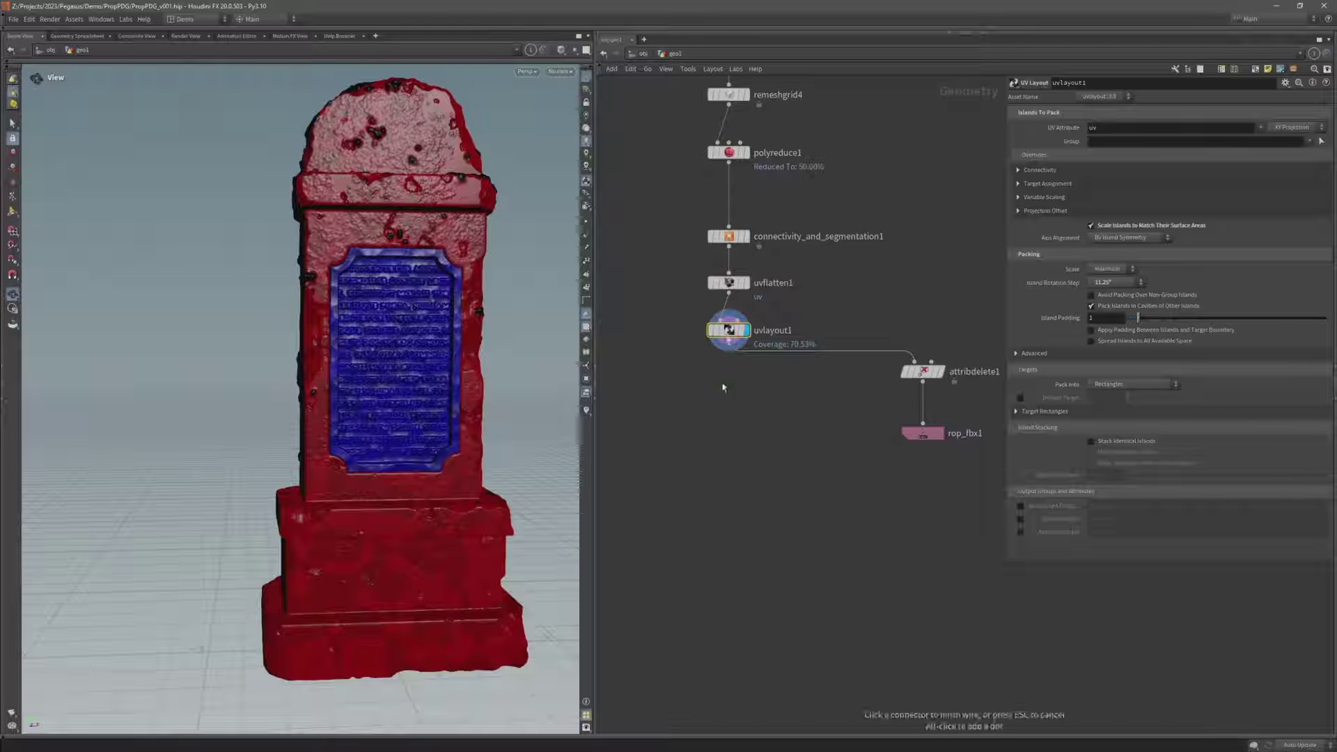
{"action": "left_click", "coordinate": [731, 434]}
{"action": "type", "text": "null"}
{"action": "key", "text": "Return"}
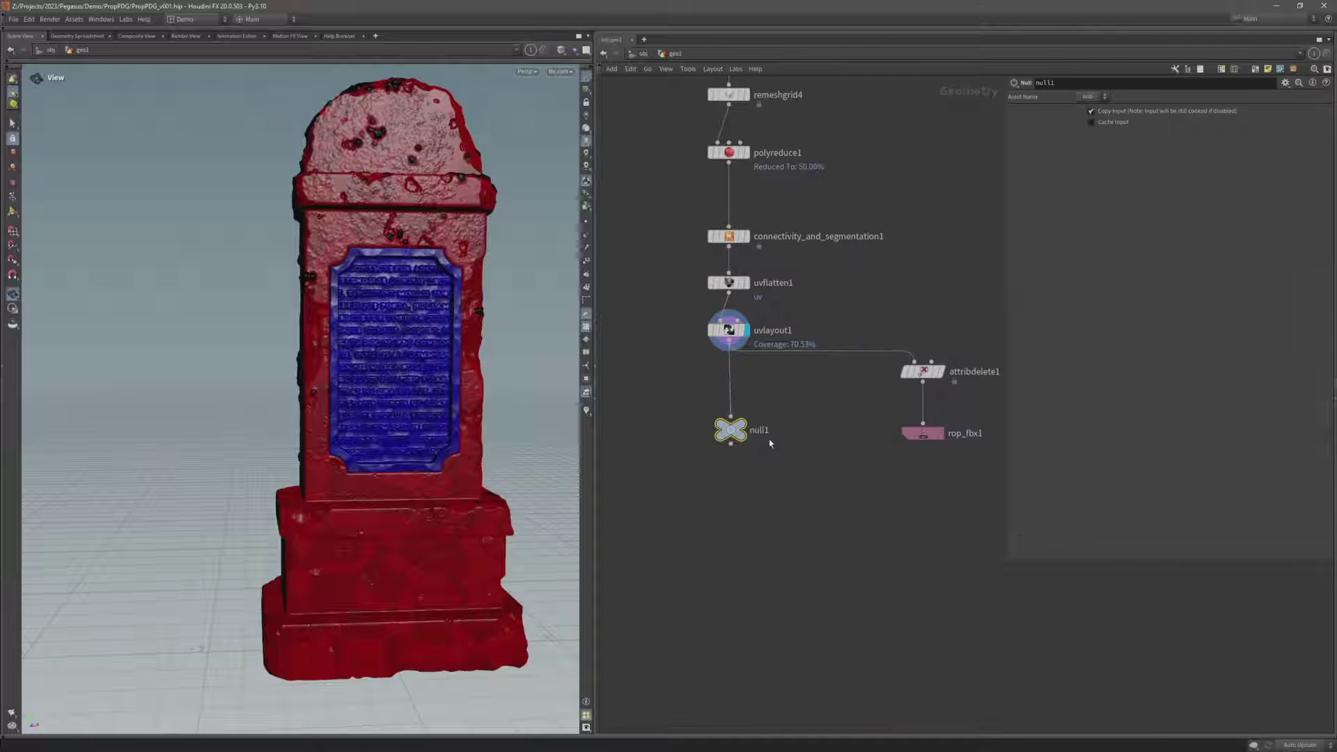
{"action": "double_click", "coordinate": [814, 430]}
{"action": "key", "text": "BackSpace"}
{"action": "type", "text": "ID_Map"}
{"action": "key", "text": "Return"}
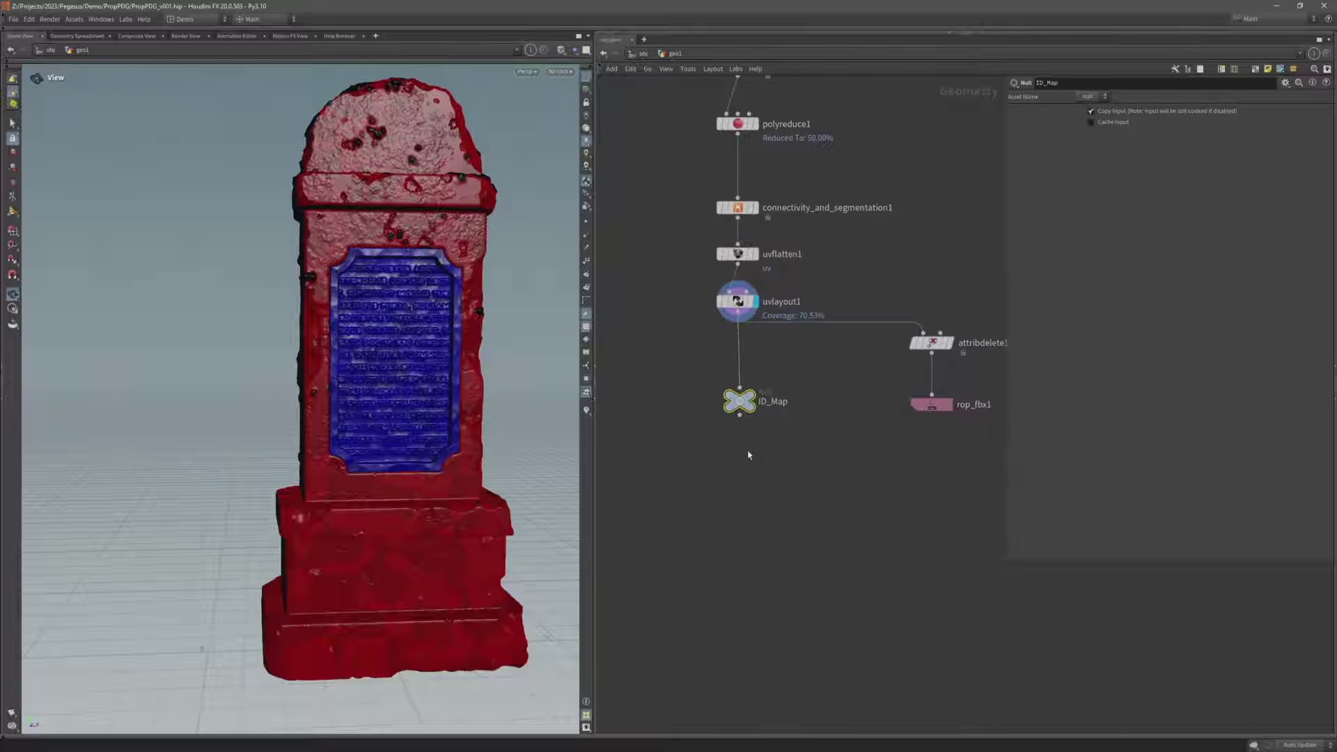
Place a COP2 Network node below ID_Map and name it bake_ID
{"action": "key", "text": "Tab"}
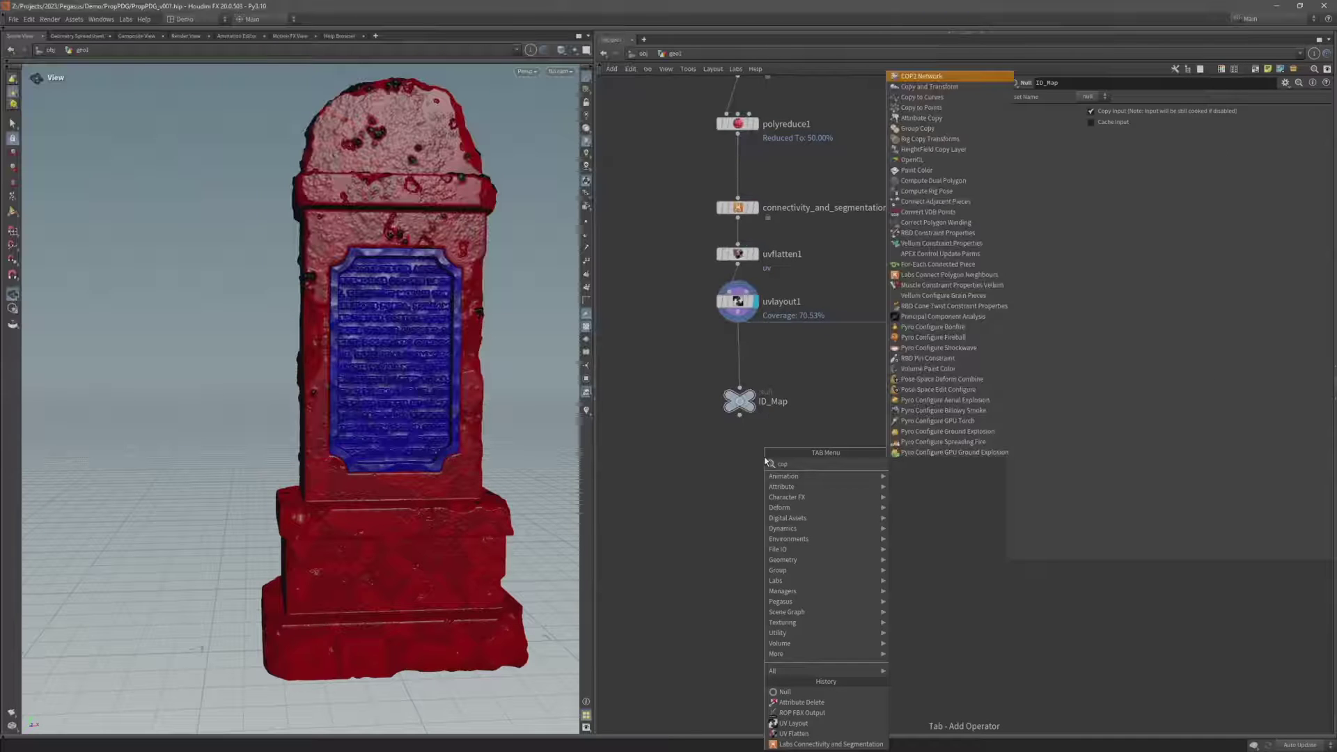
{"action": "key", "text": "Escape"}
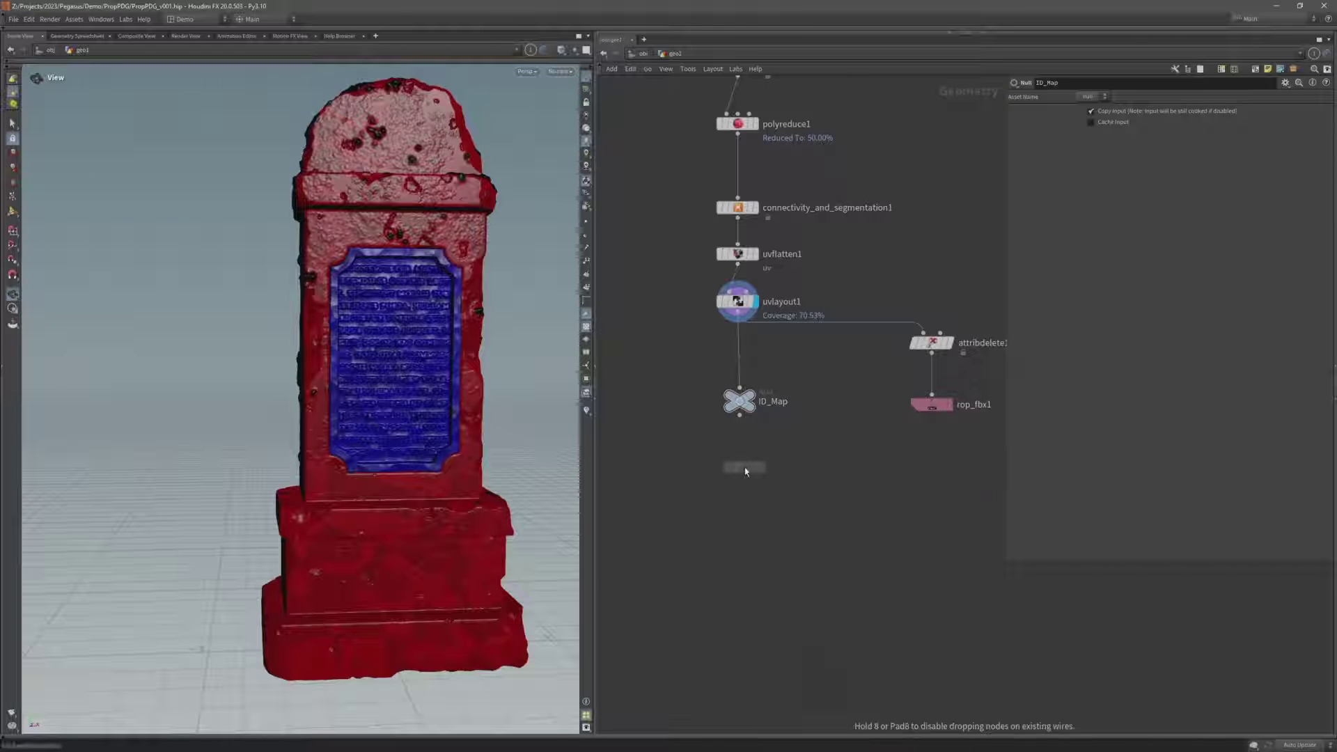
{"action": "left_click", "coordinate": [739, 470]}
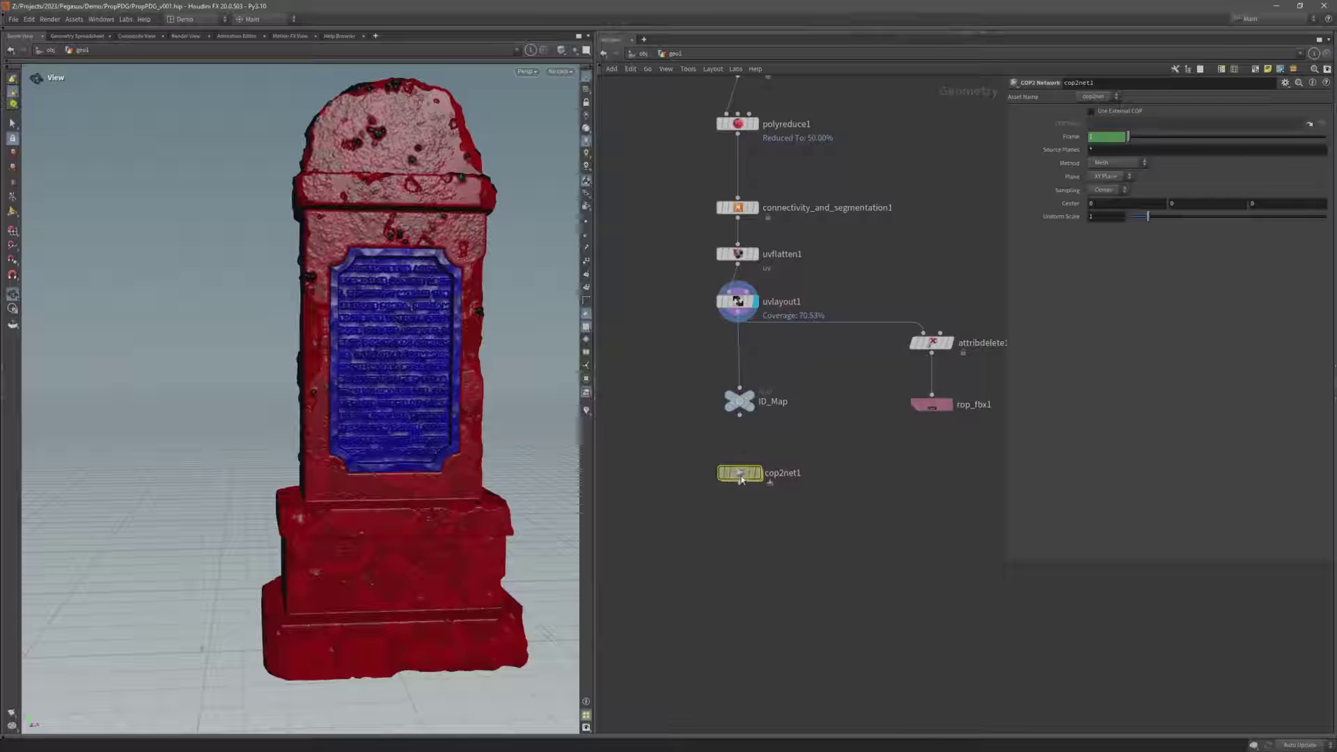
{"action": "double_click", "coordinate": [782, 468]}
{"action": "type", "text": "bake_ID"}
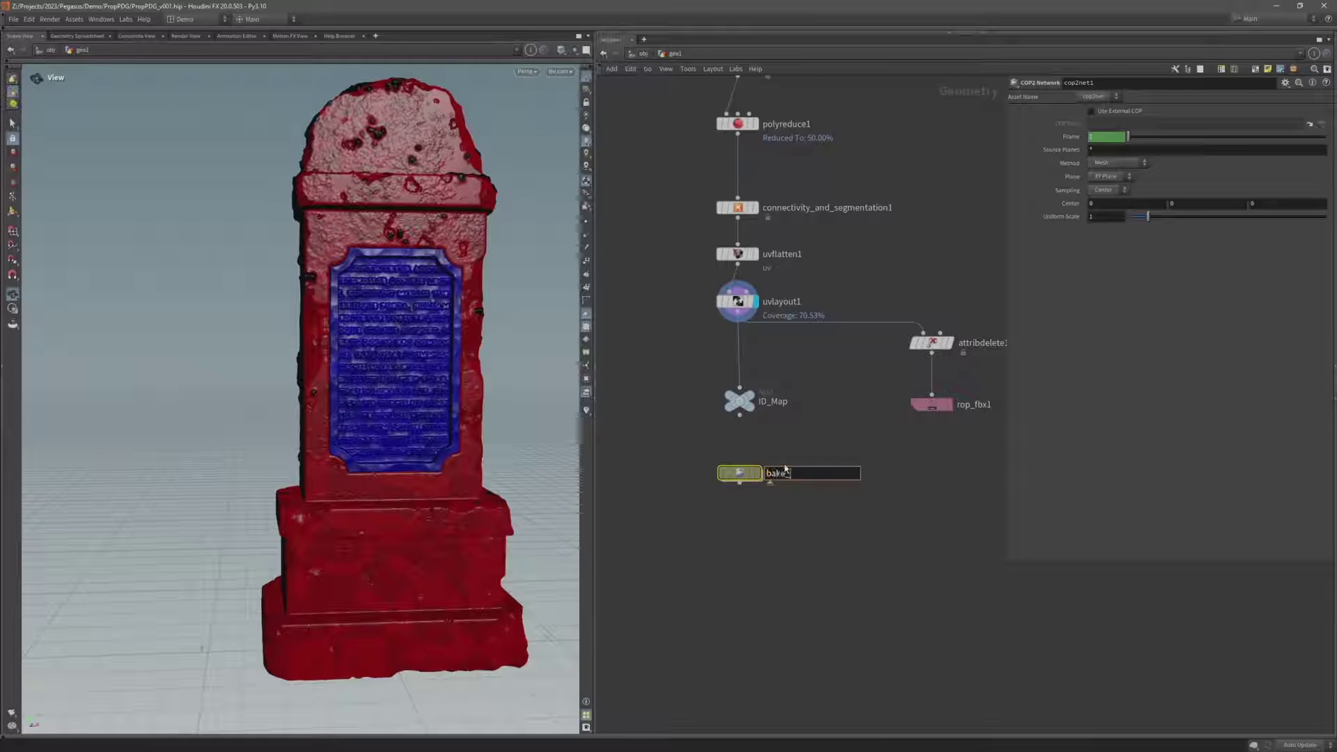
{"action": "key", "text": "Return"}
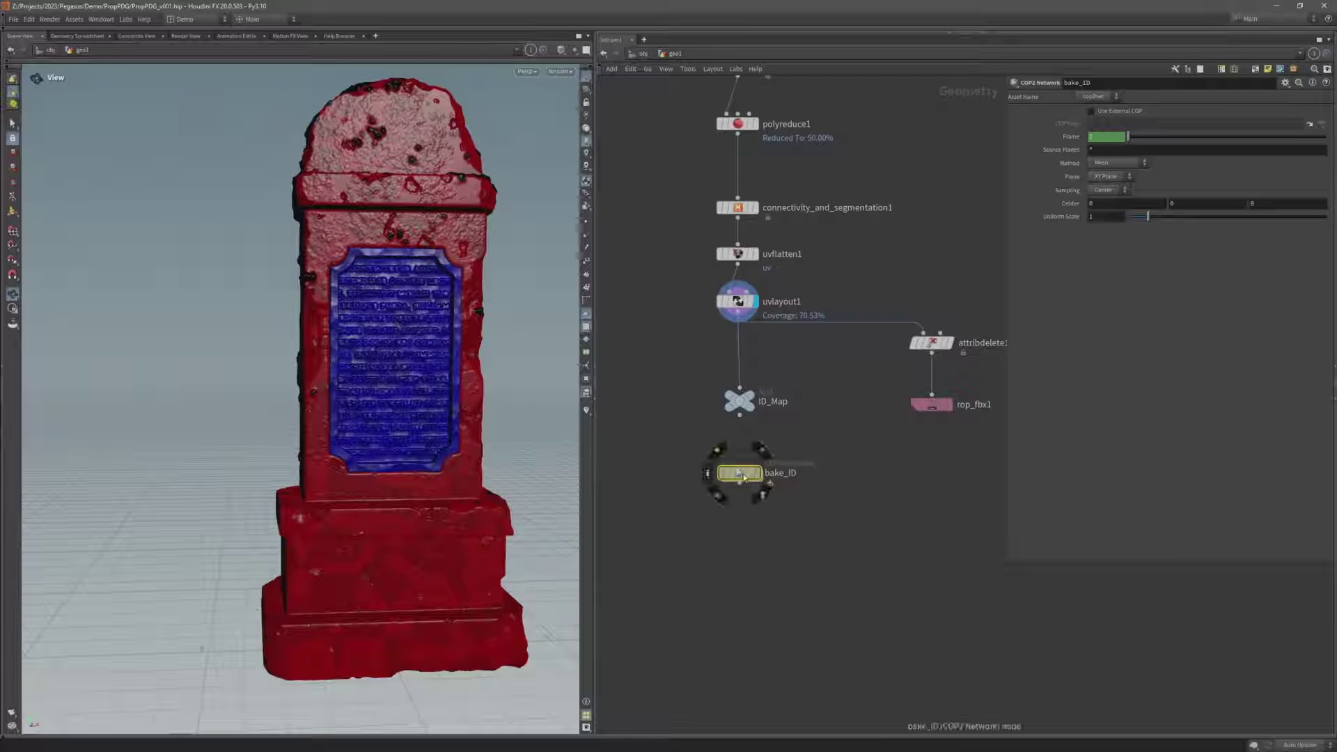
Go inside the bake_ID network and add a Labs Attribute Import node
{"action": "double_click", "coordinate": [740, 474]}
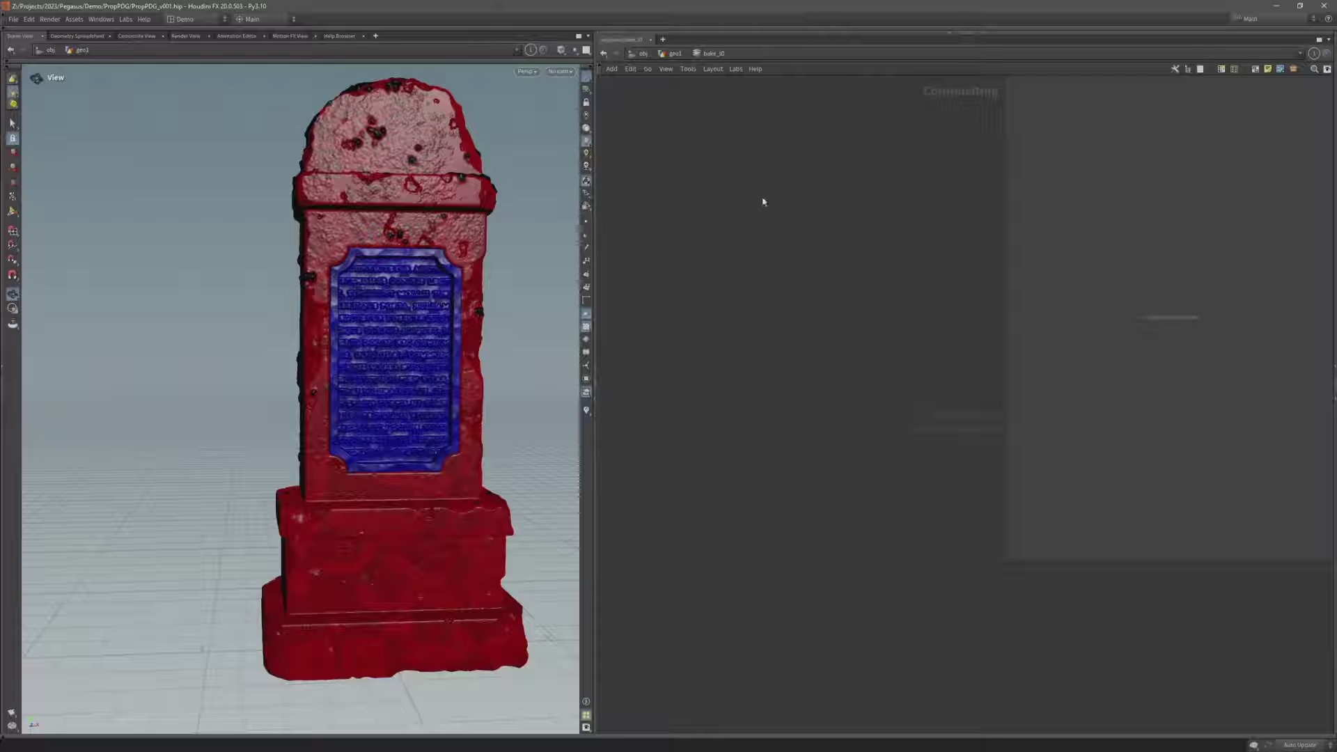
{"action": "key", "text": "Tab"}
{"action": "type", "text": "an"}
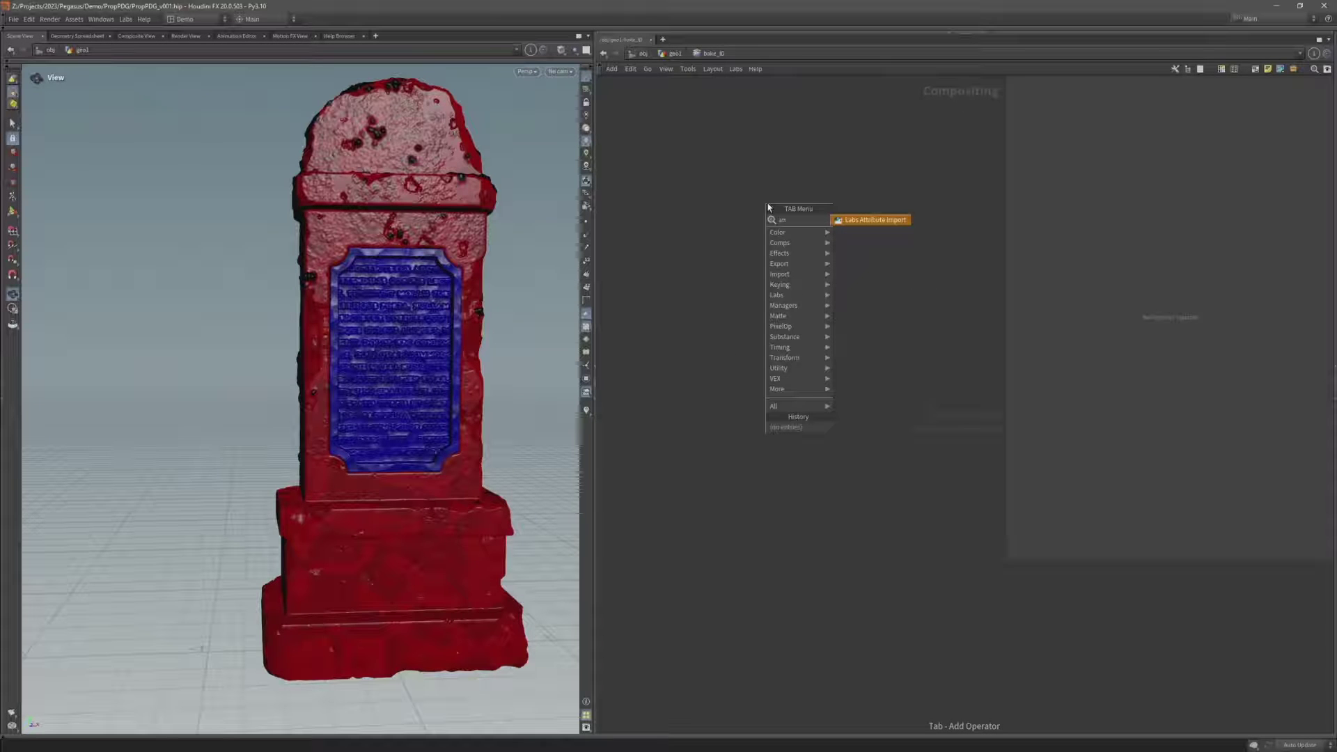
{"action": "key", "text": "Return"}
{"action": "left_click", "coordinate": [768, 207]}
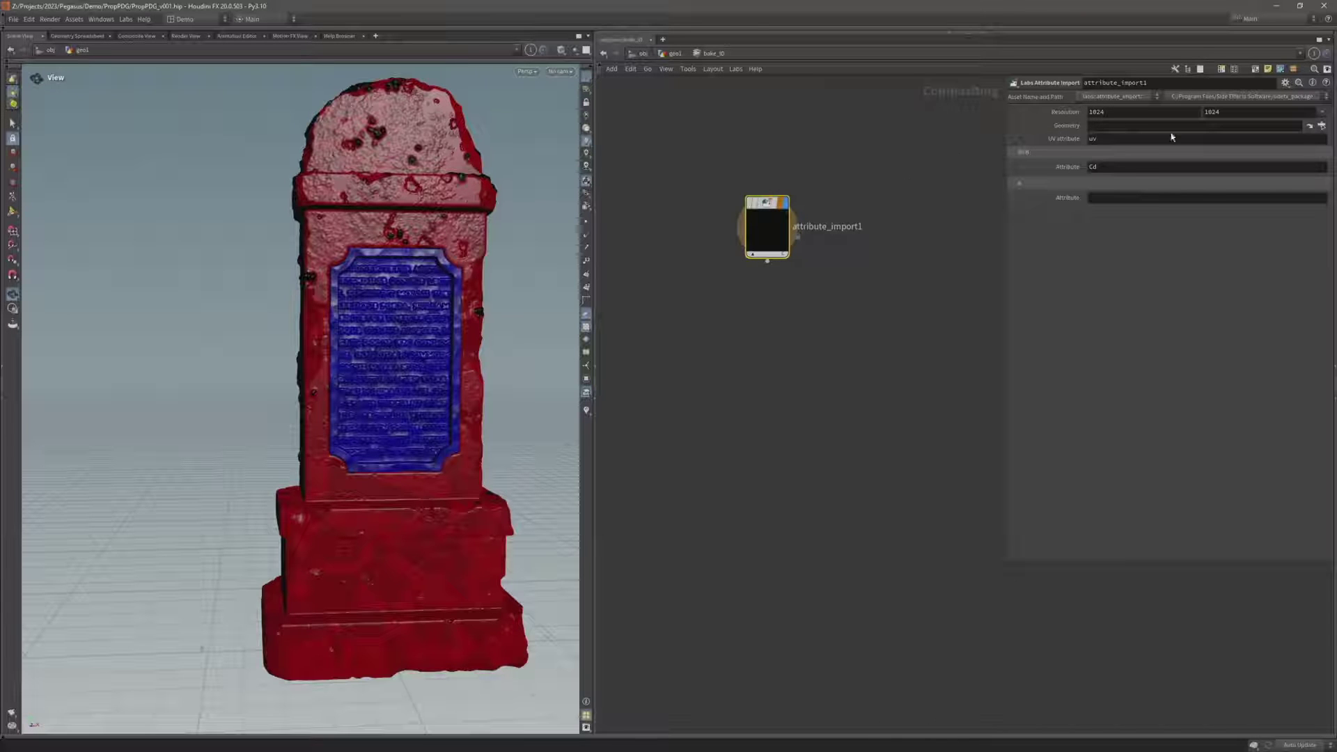
Set the Attribute Import node's geometry to /obj/geo1/ID_Map and save the scene
{"action": "left_click", "coordinate": [1243, 124]}
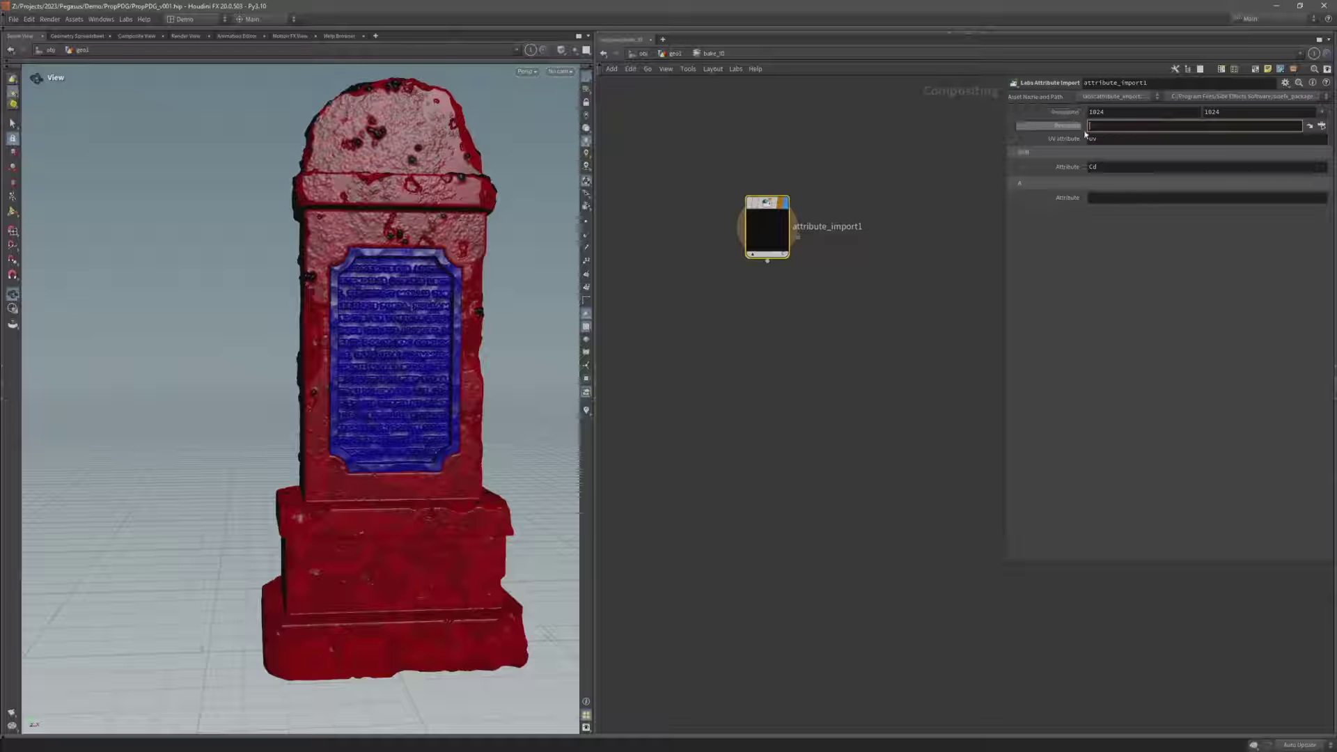
{"action": "left_click", "coordinate": [1319, 127]}
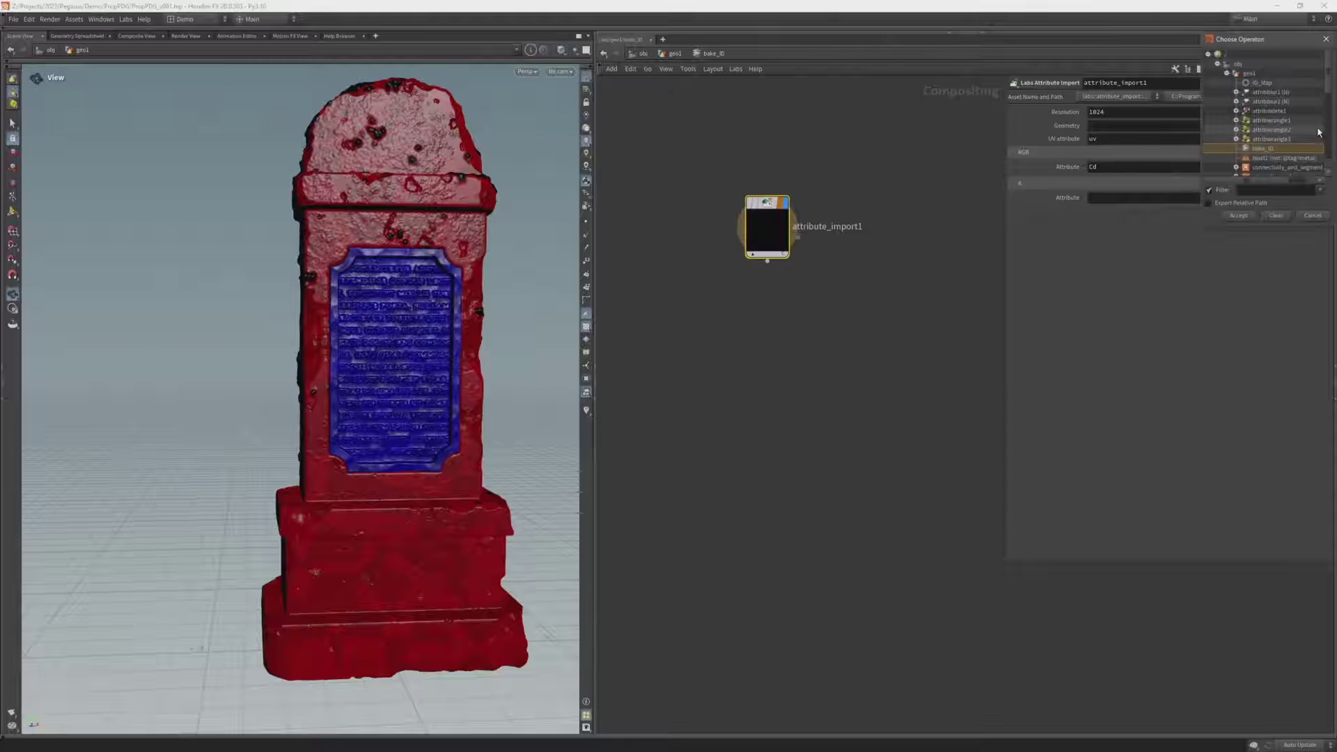
{"action": "left_click", "coordinate": [1257, 149]}
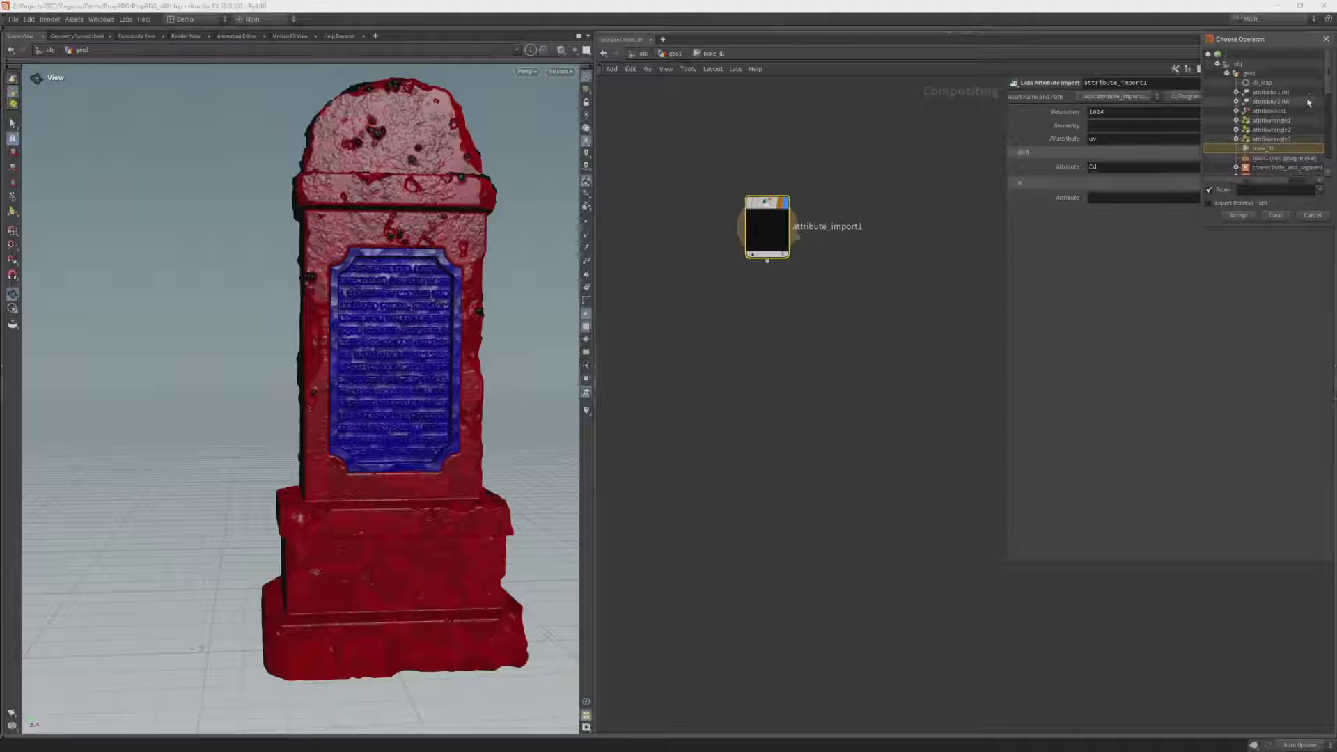
{"action": "left_click", "coordinate": [1263, 83]}
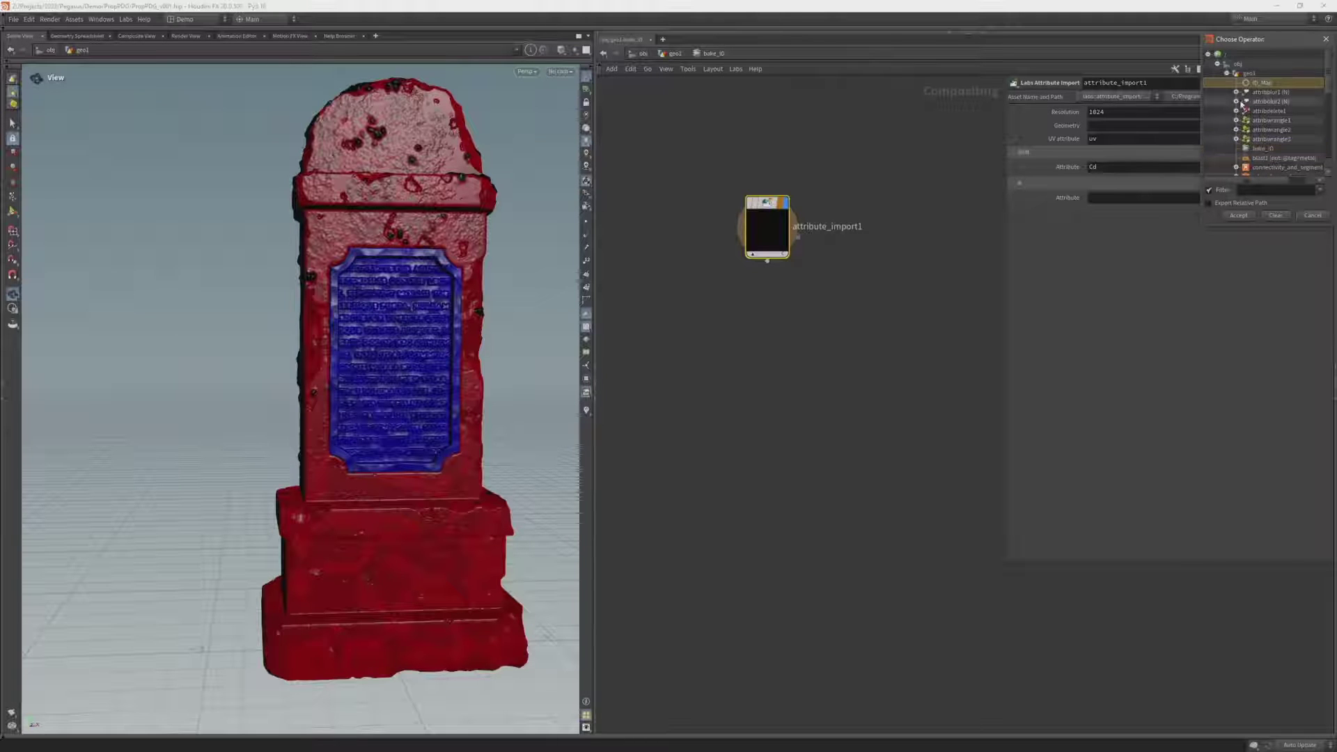
{"action": "left_click", "coordinate": [1239, 215]}
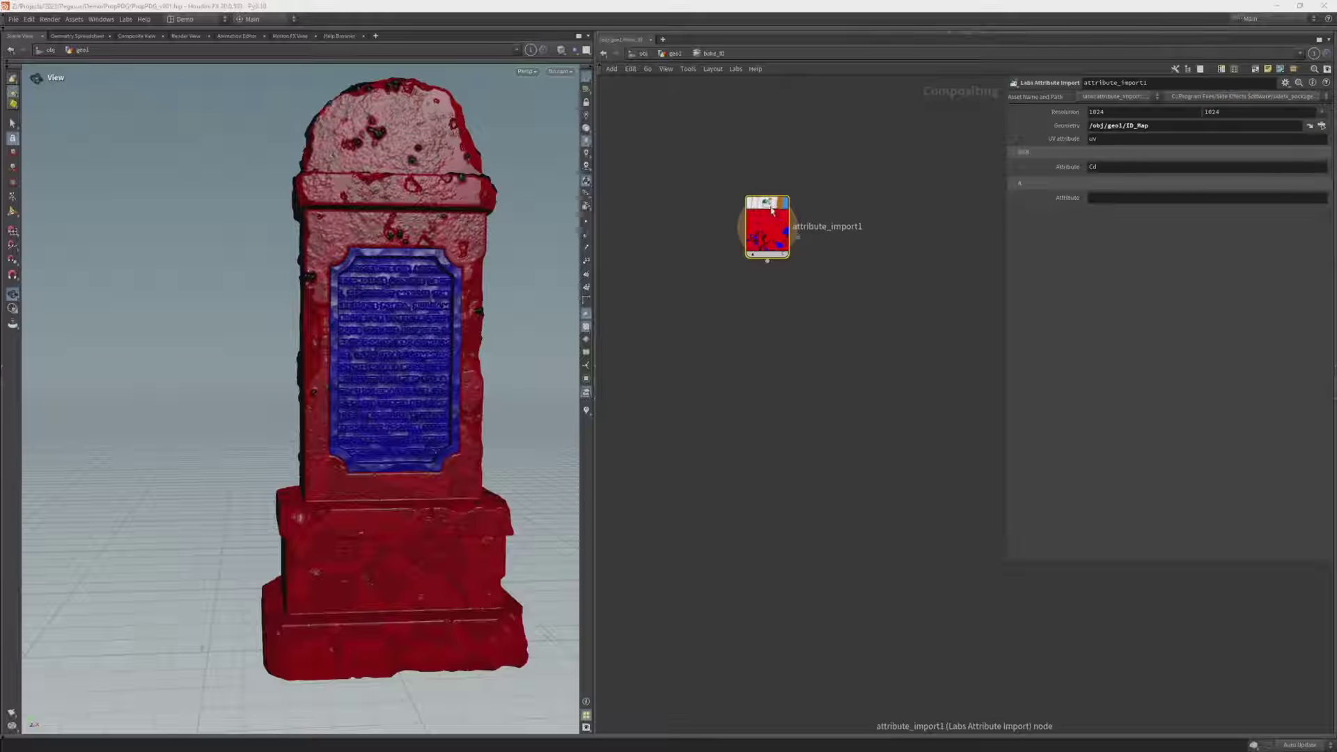
{"action": "scroll", "coordinate": [761, 246], "scroll_direction": "up", "scroll_amount": 2}
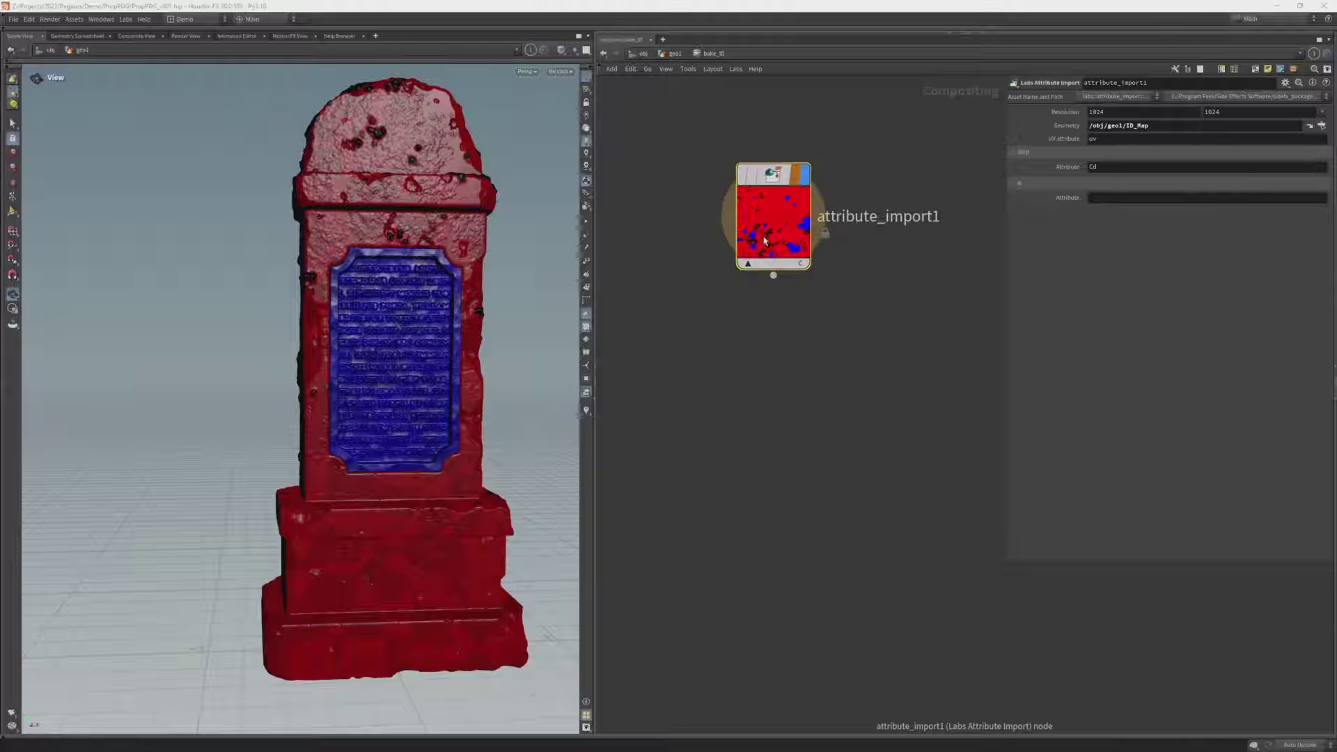
{"action": "key", "text": "ctrl+s"}
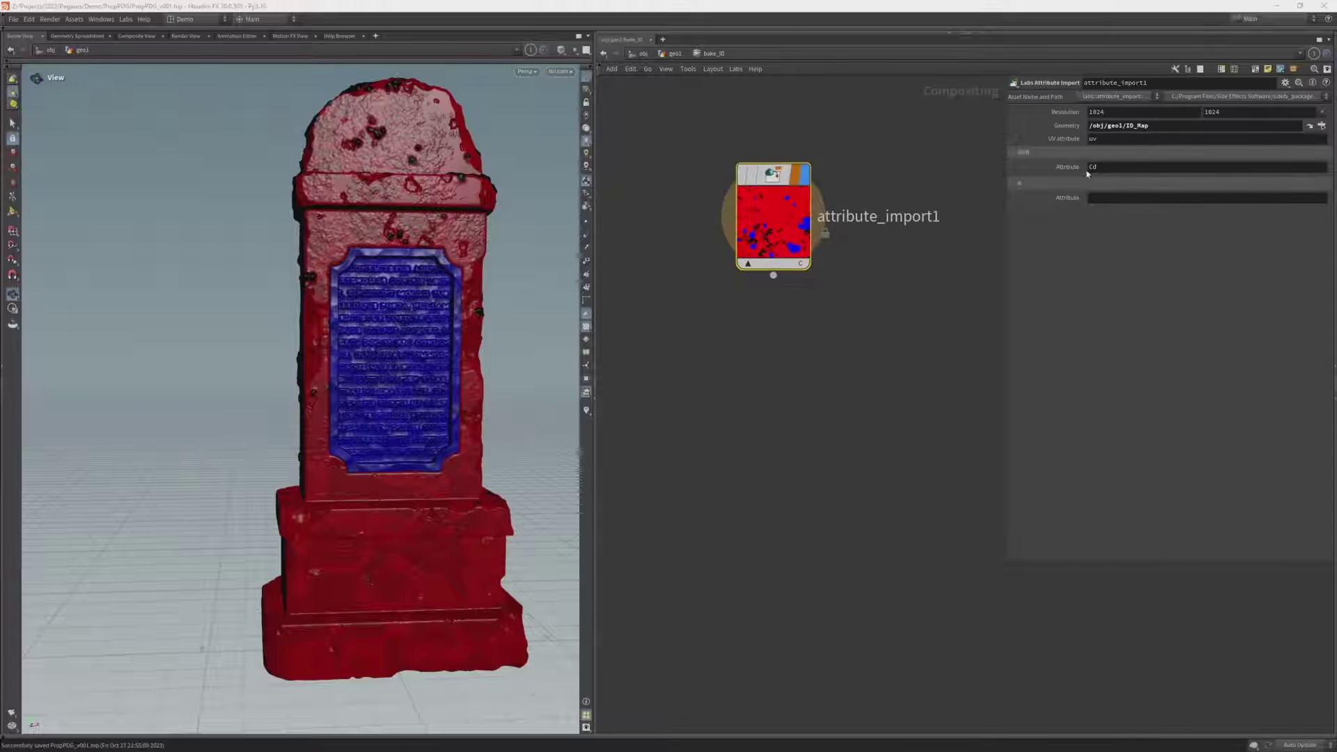
Check the imported colour map in the Composite View and return to the geo1 network with the 3D Scene View
{"action": "left_click", "coordinate": [135, 38]}
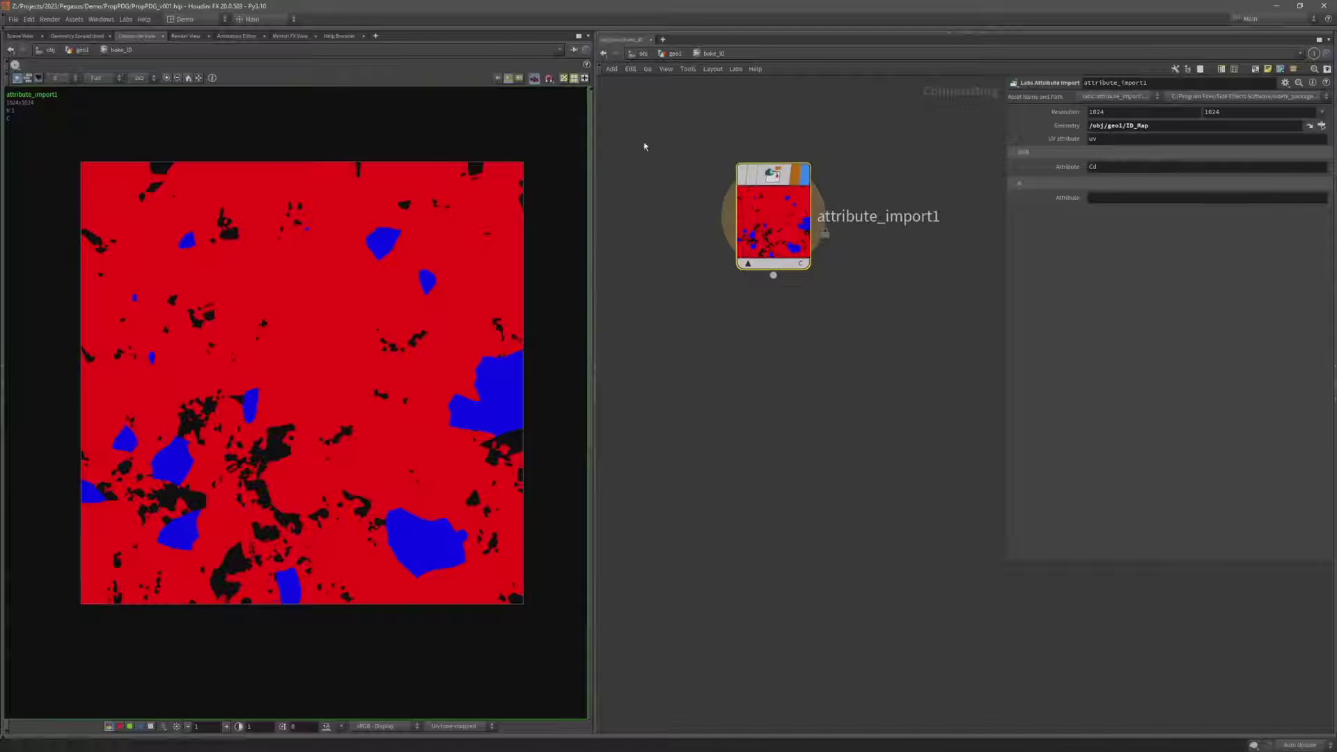
{"action": "left_click", "coordinate": [681, 142]}
{"action": "key", "text": "u"}
{"action": "left_click", "coordinate": [20, 36]}
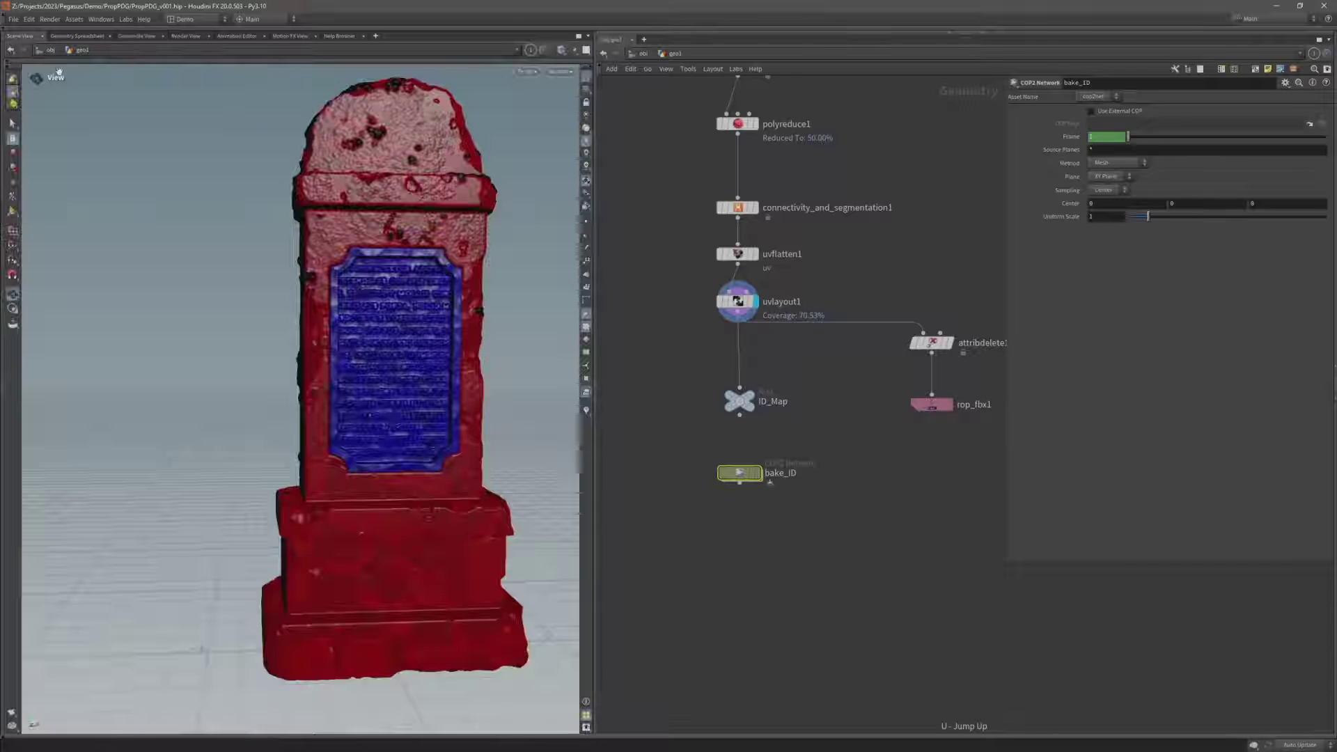
Move ID_Map, bake_ID, attribdelete1 and rop_fbx1 down to make room below uvlayout1
{"action": "left_click_drag", "start_coordinate": [950, 536], "coordinate": [644, 306]}
{"action": "left_click_drag", "start_coordinate": [933, 352], "coordinate": [927, 450]}
{"action": "left_click", "coordinate": [811, 345]}
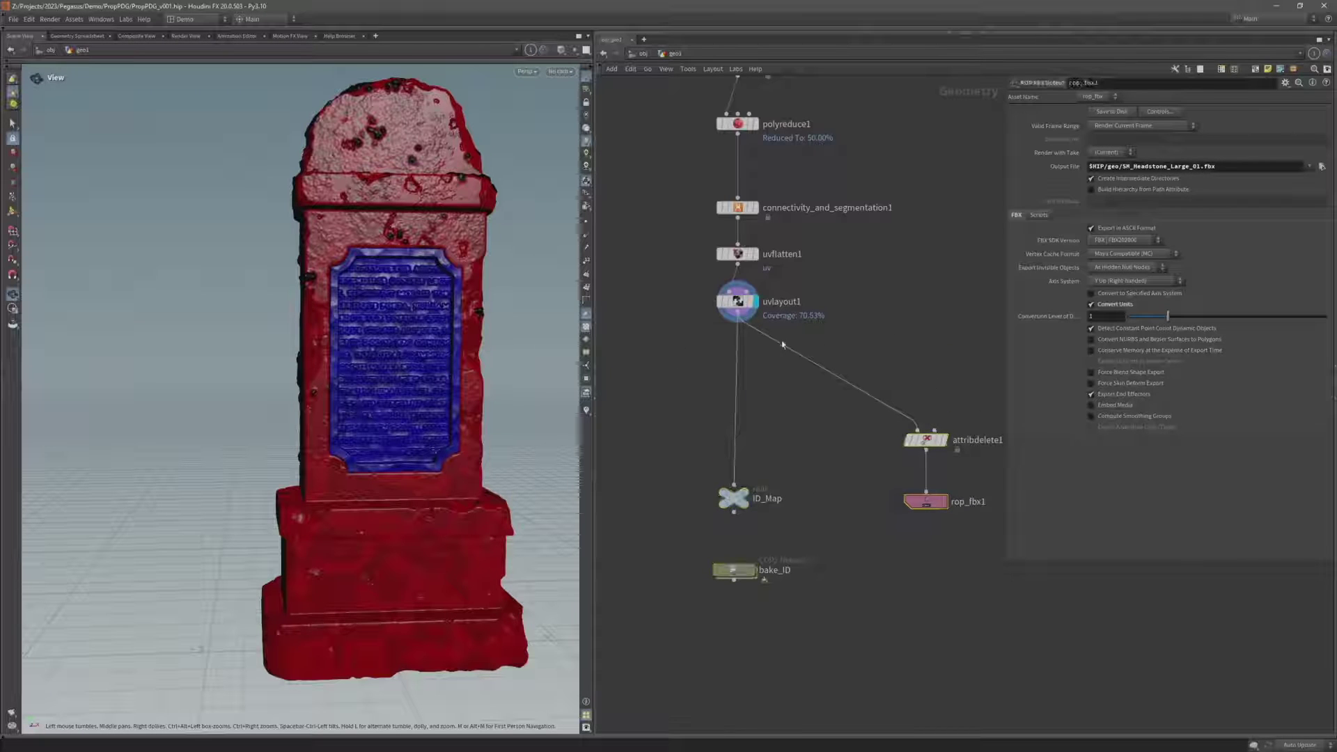
Insert a Group from Attribute Boundary node after uvlayout1, feeding both ID_Map and attribdelete1
{"action": "left_click", "coordinate": [783, 345]}
{"action": "key", "text": "Tab"}
{"action": "type", "text": "group bo"}
{"action": "key", "text": "Return"}
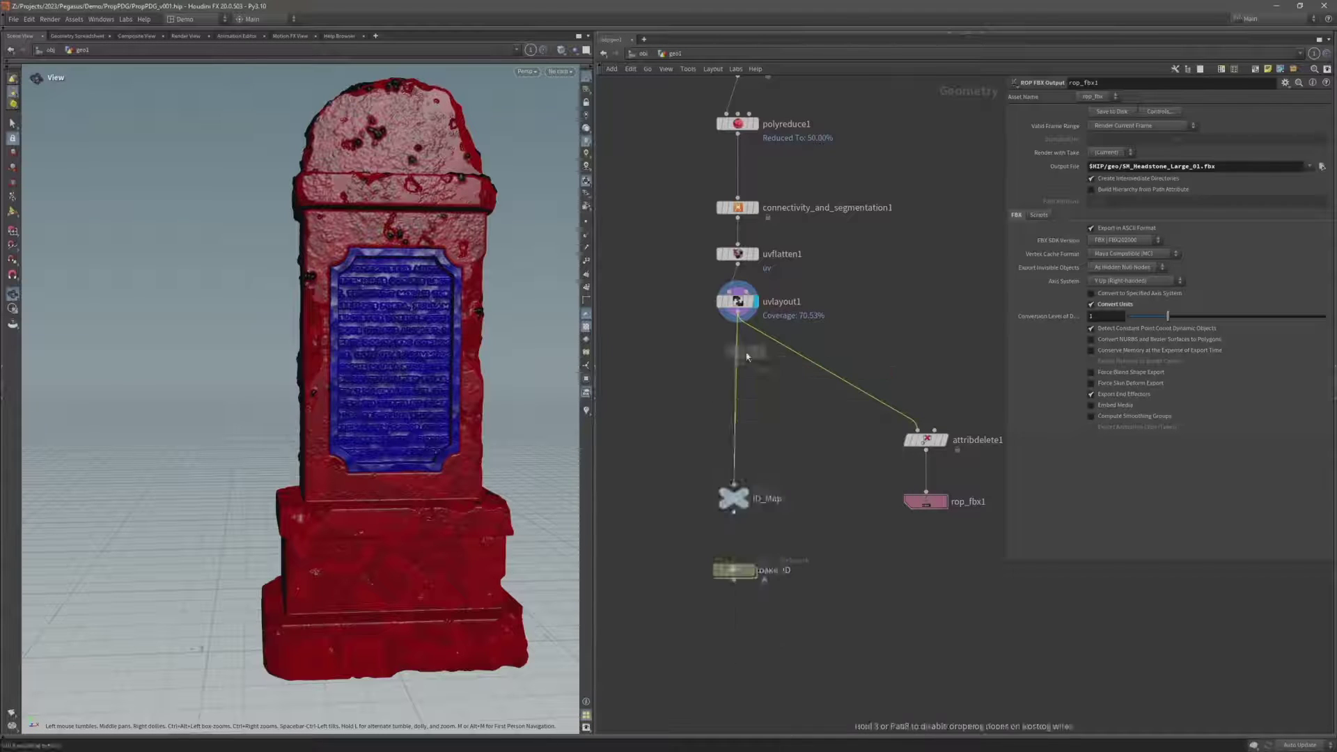
{"action": "left_click", "coordinate": [744, 353]}
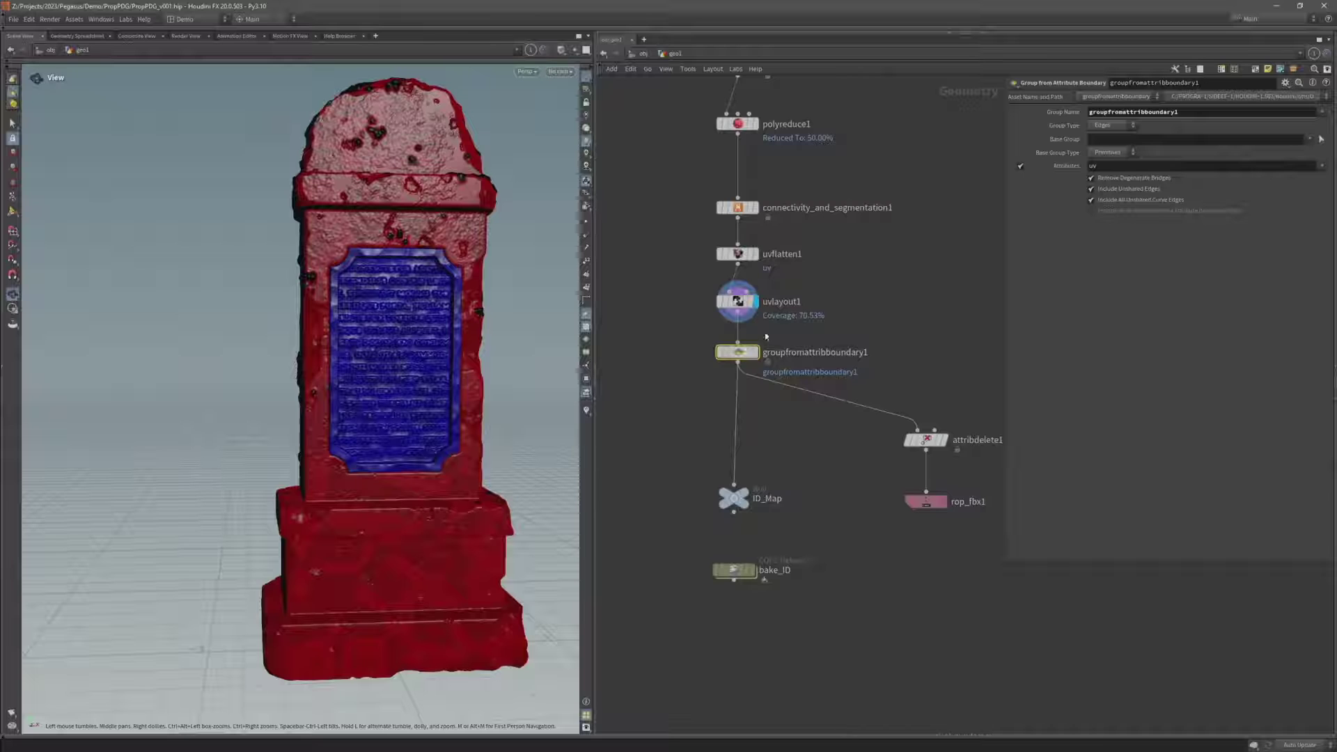
Set the boundary node's group name to boundary and save the scene
{"action": "left_click_drag", "start_coordinate": [1182, 112], "coordinate": [1040, 93]}
{"action": "type", "text": "boundary"}
{"action": "key", "text": "Return"}
{"action": "key", "text": "ctrl+s"}
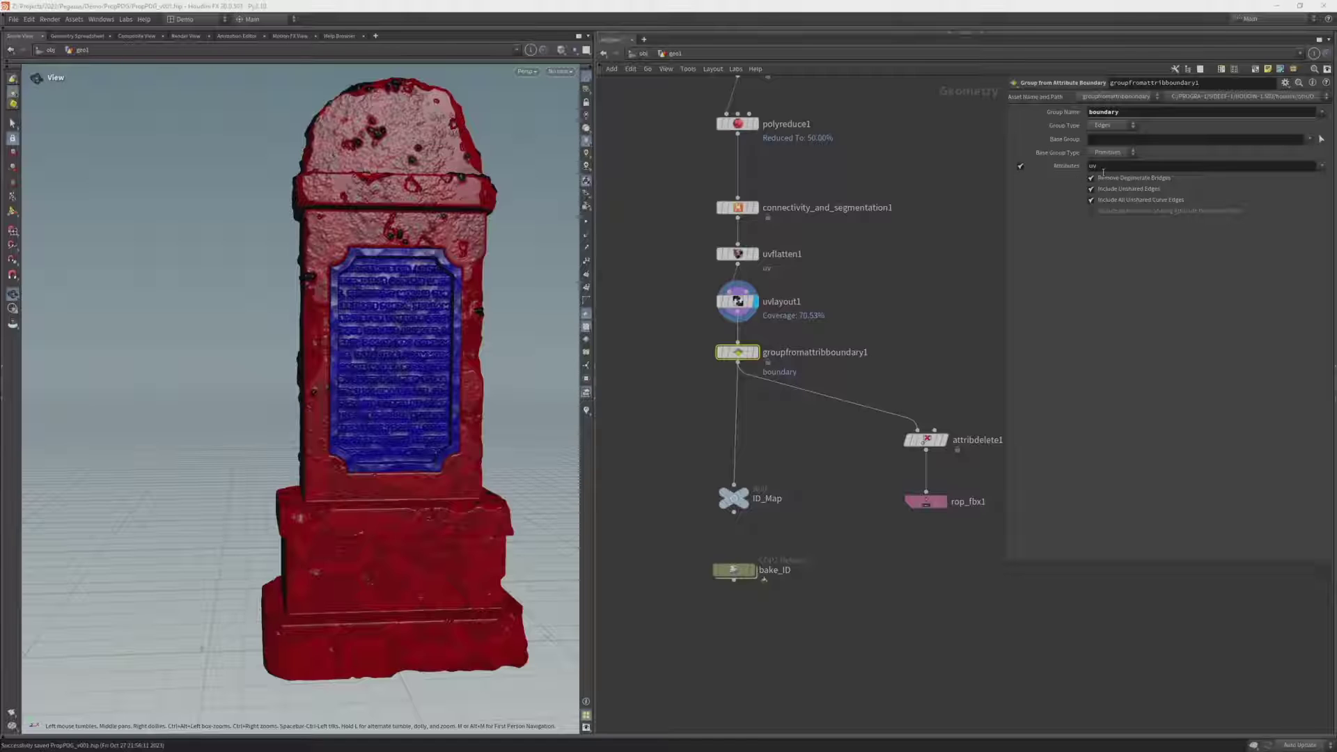
Display the UV boundary edge group in the viewport and insert an Attribute Wrangle after groupfromattribboundary1, ahead of both branches
{"action": "double_click", "coordinate": [1104, 169]}
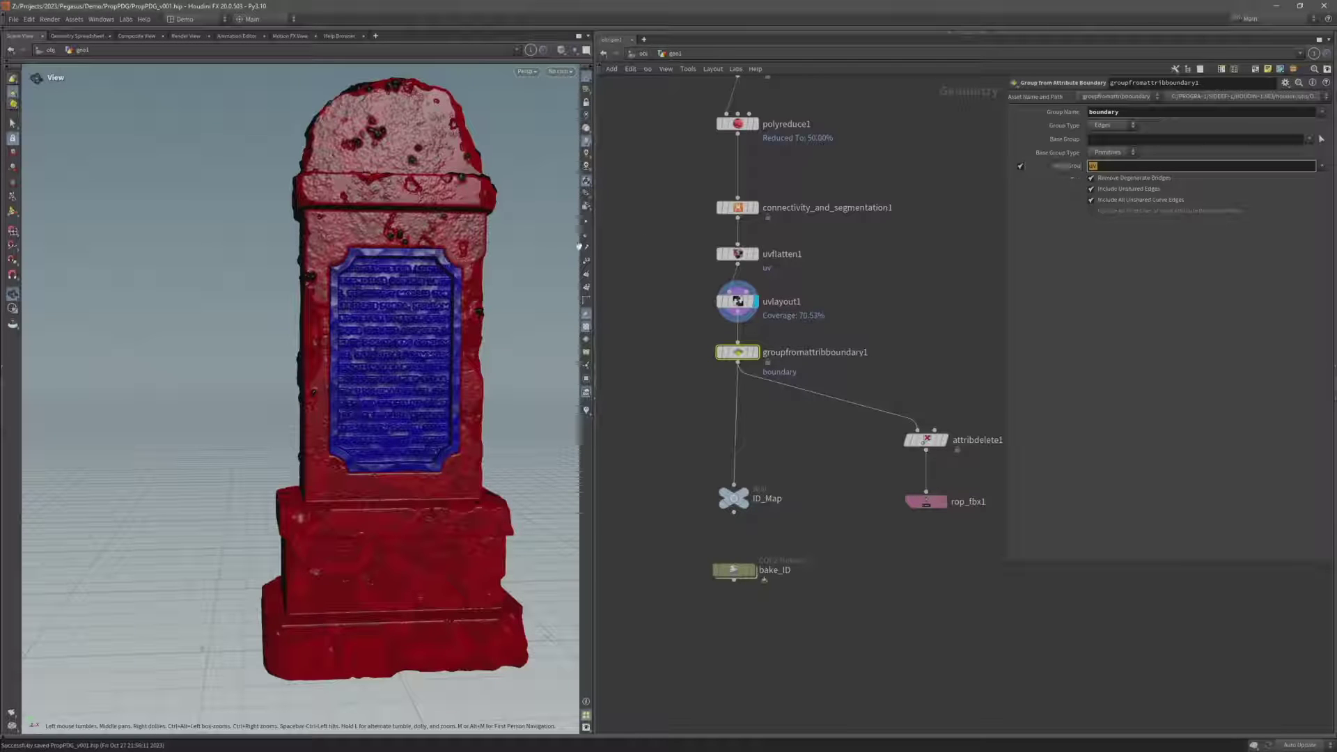
{"action": "left_click", "coordinate": [755, 353]}
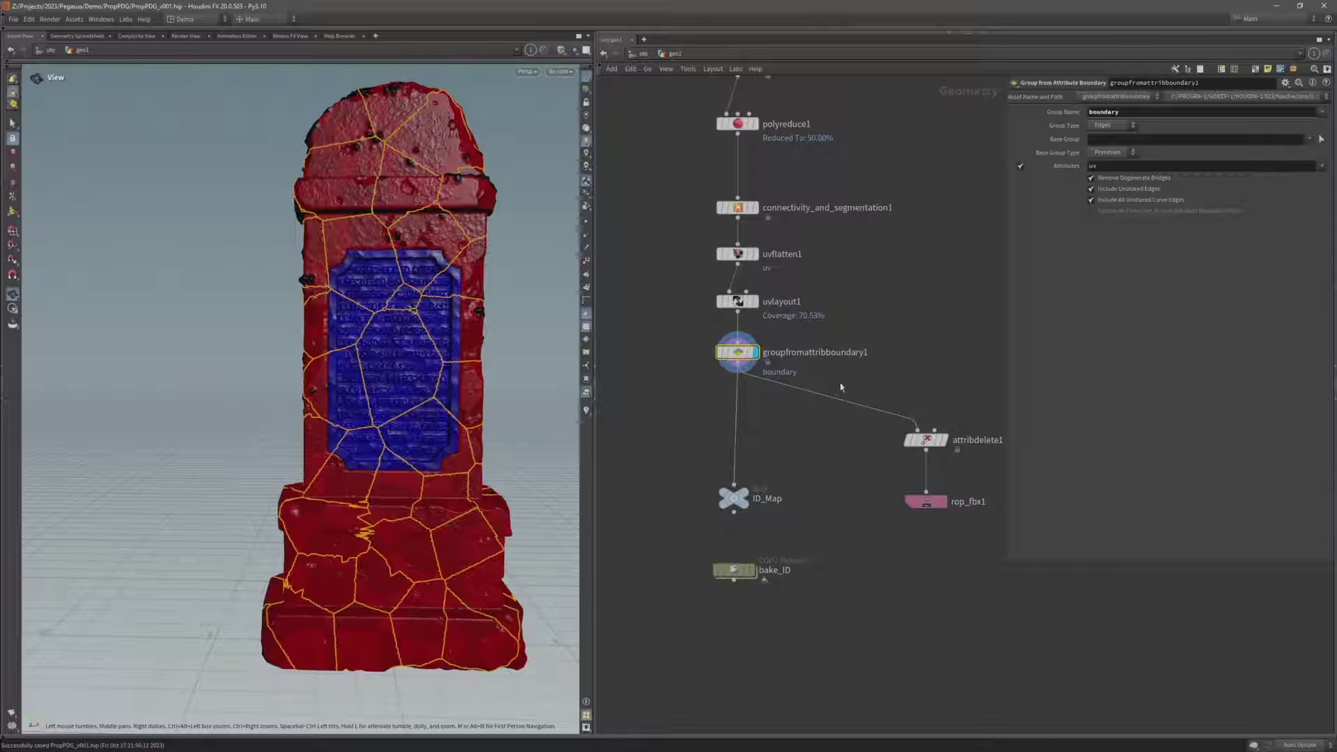
{"action": "key", "text": "Tab"}
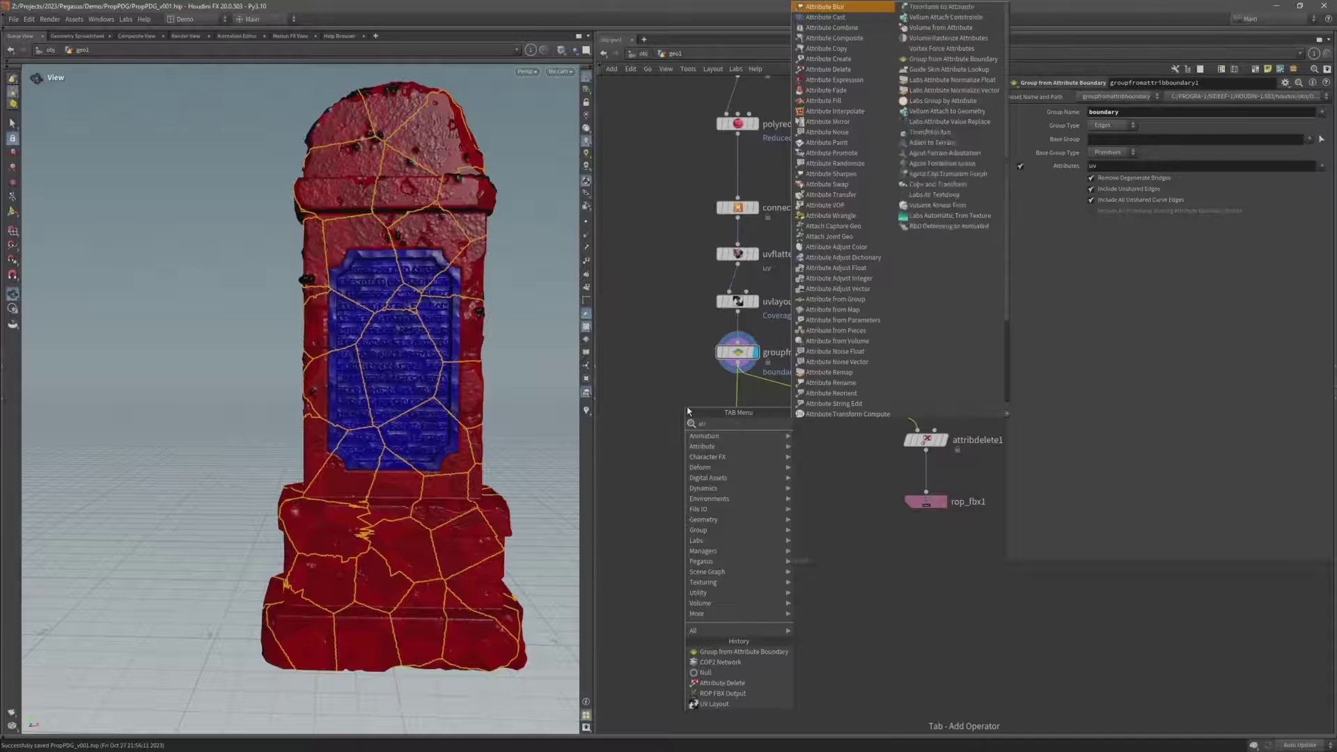
{"action": "key", "text": "Return"}
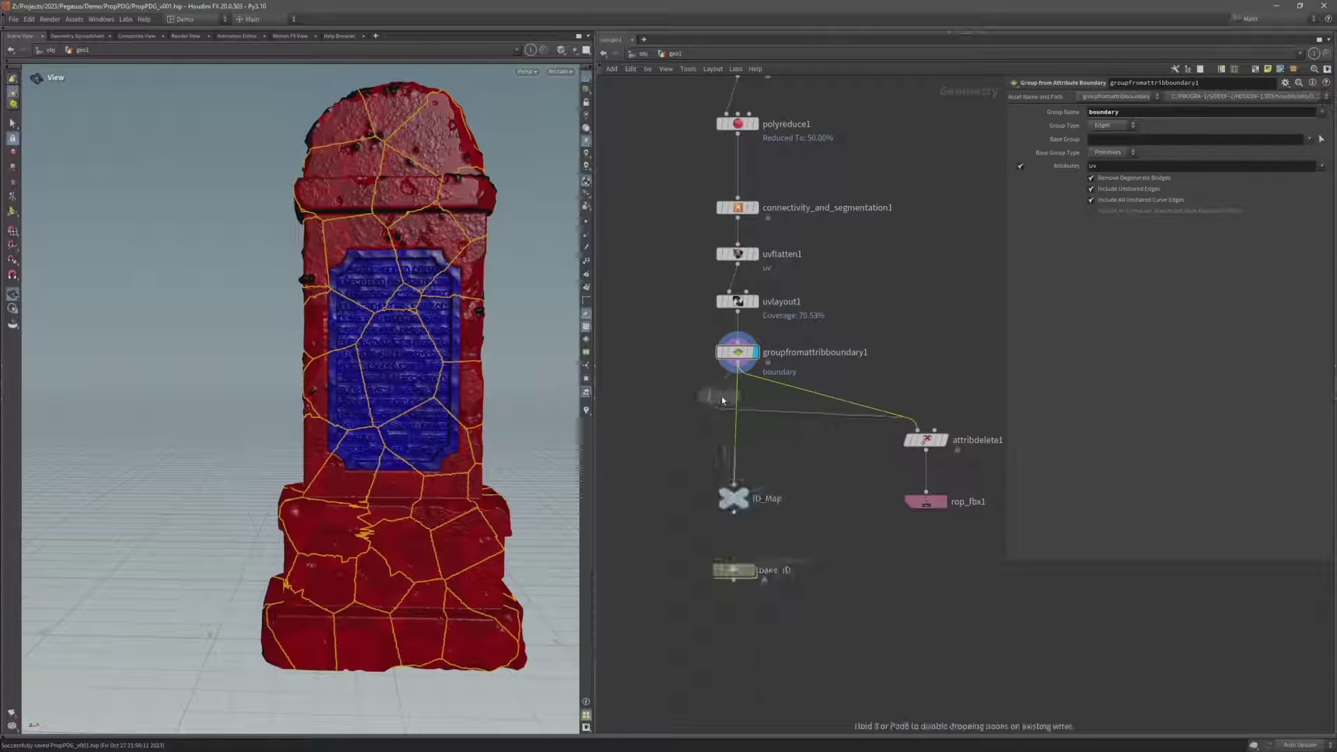
{"action": "left_click", "coordinate": [721, 395]}
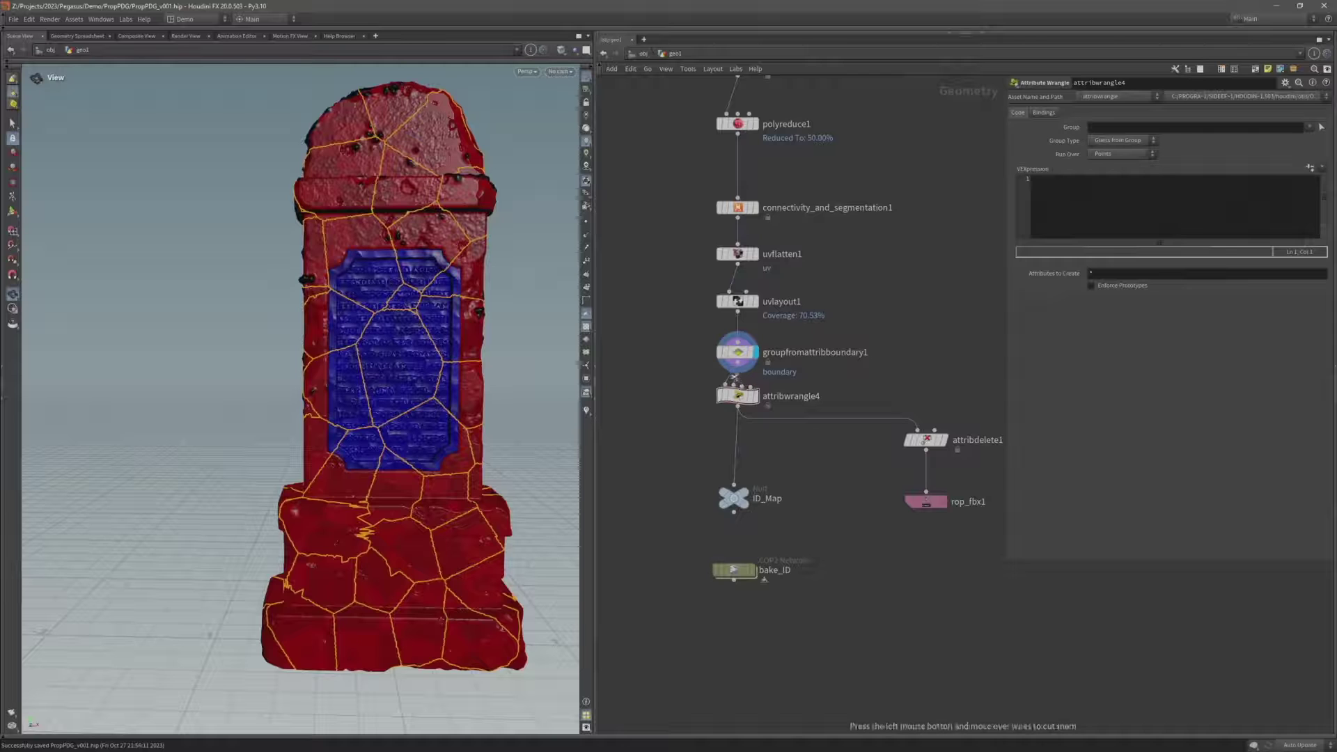
{"action": "mouse_move", "coordinate": [747, 399]}
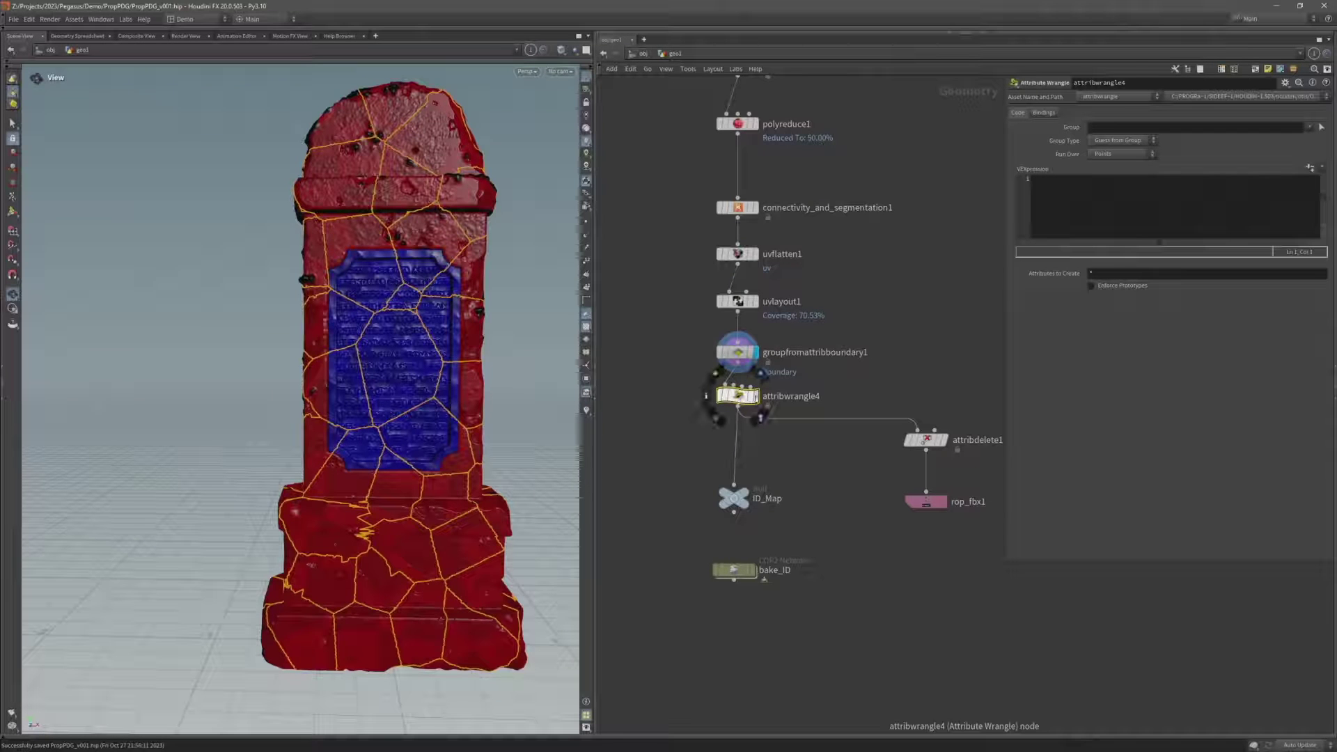
Display attribwrangle4 in the viewport and restrict the wrangle to the boundary group
{"action": "left_click", "coordinate": [753, 396]}
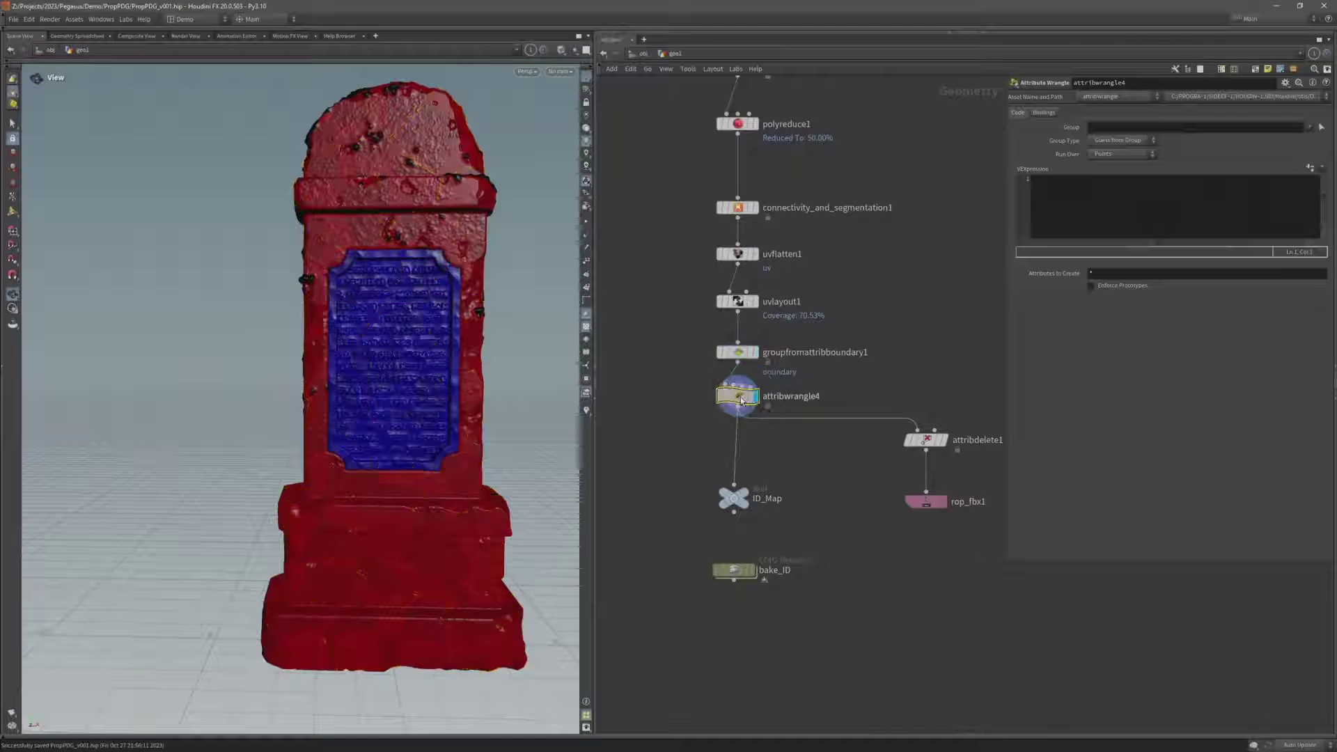
{"action": "left_click", "coordinate": [1128, 216]}
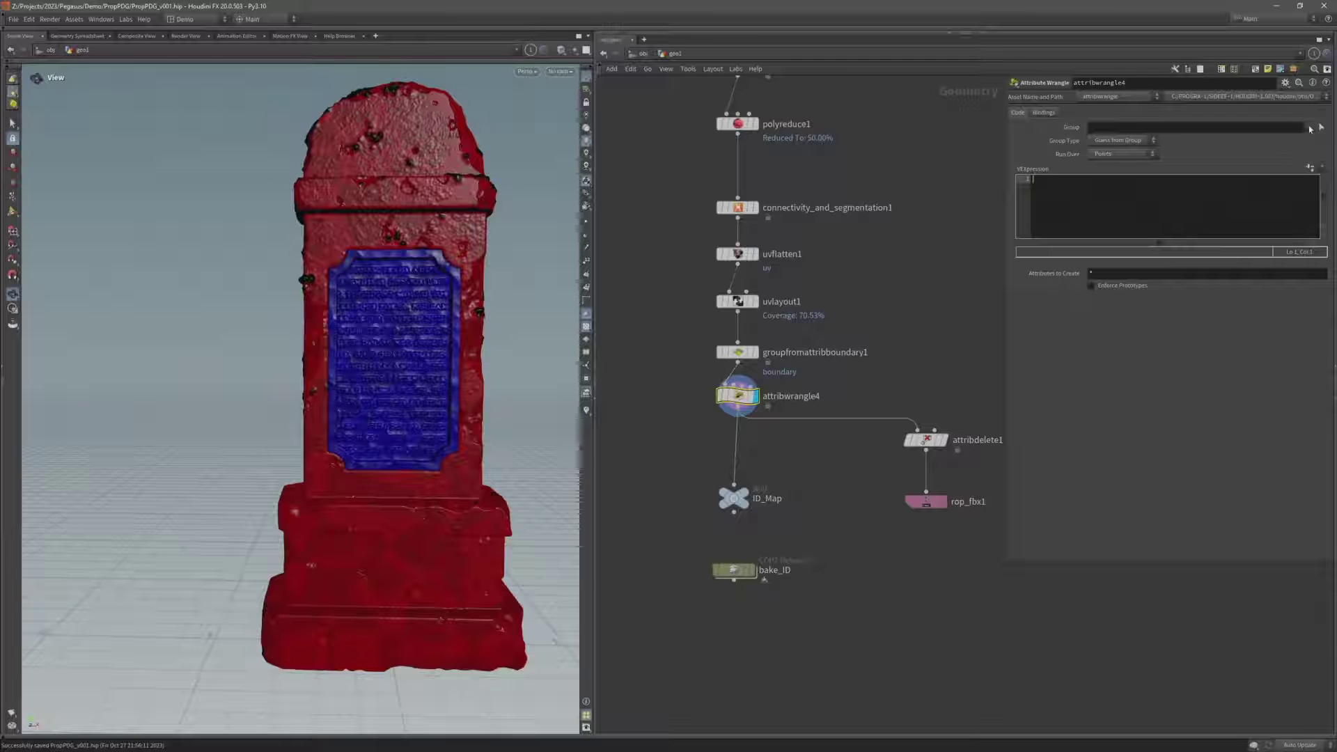
{"action": "left_click", "coordinate": [1309, 128]}
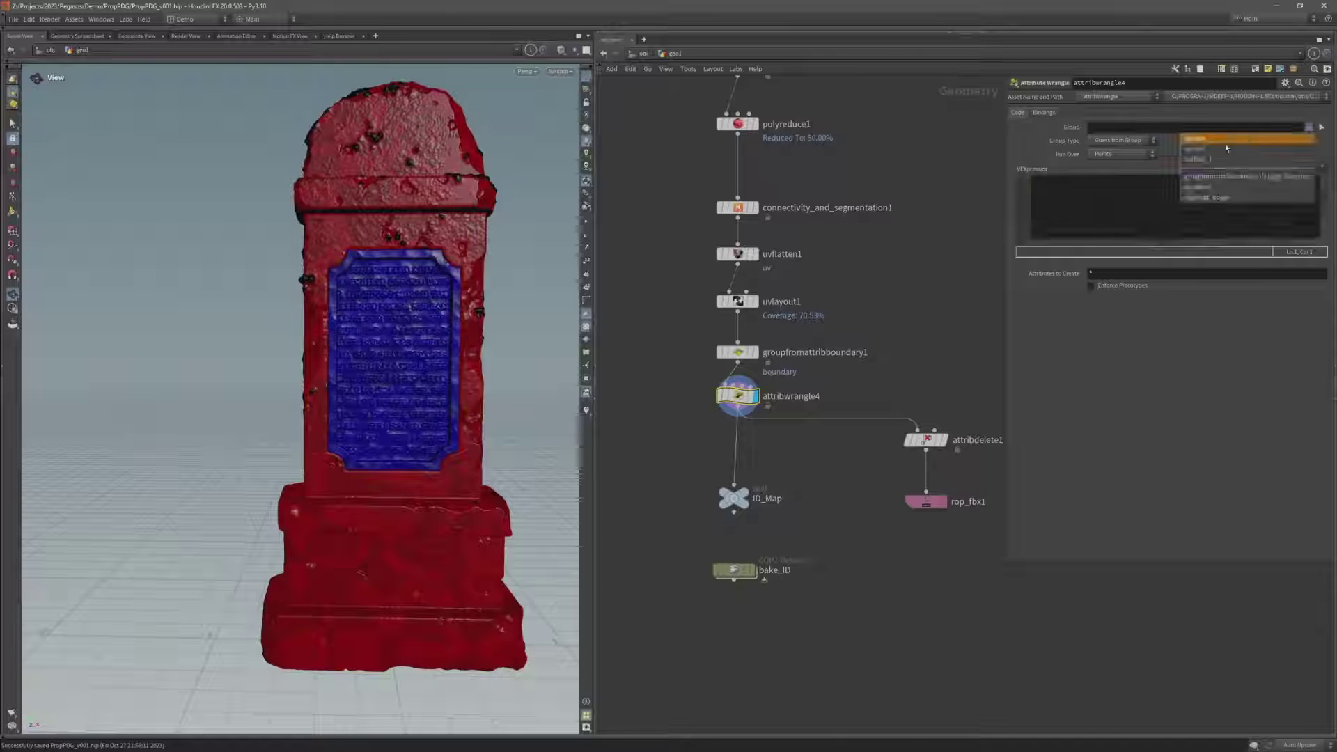
{"action": "left_click", "coordinate": [1209, 186]}
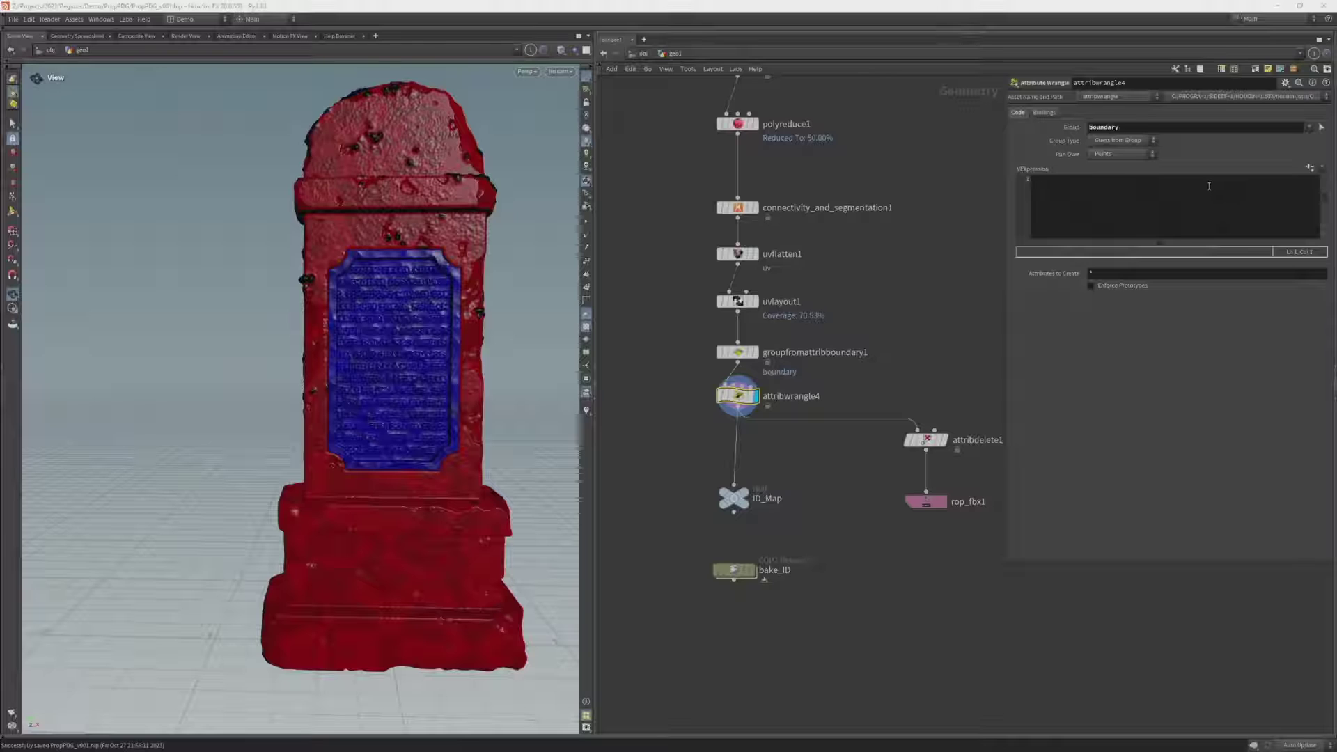
{"action": "left_click", "coordinate": [1096, 233]}
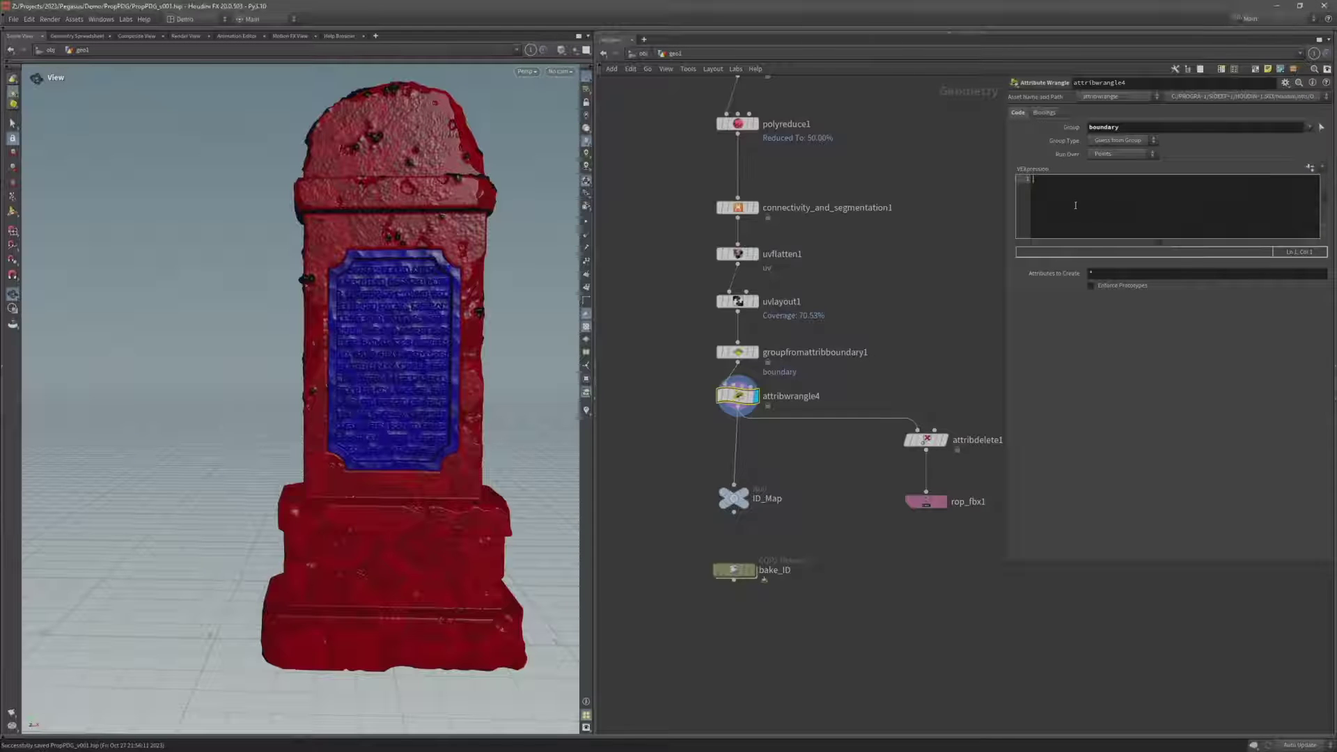
{"action": "type", "text": "@boundary=1;"}
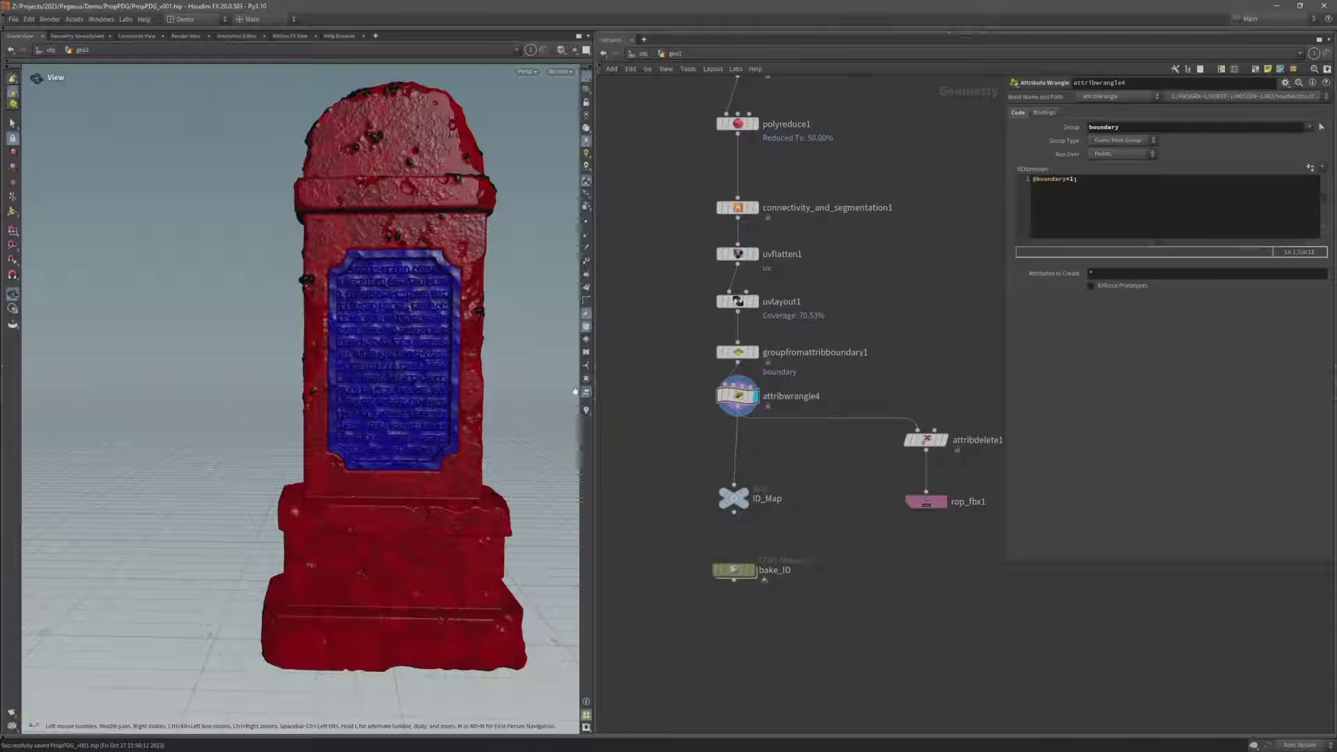
{"action": "key", "text": "ctrl+s"}
Turn on viewport visualizers, disable the mask visualizer and add a new Color visualizer at scene level
{"action": "left_click", "coordinate": [586, 414]}
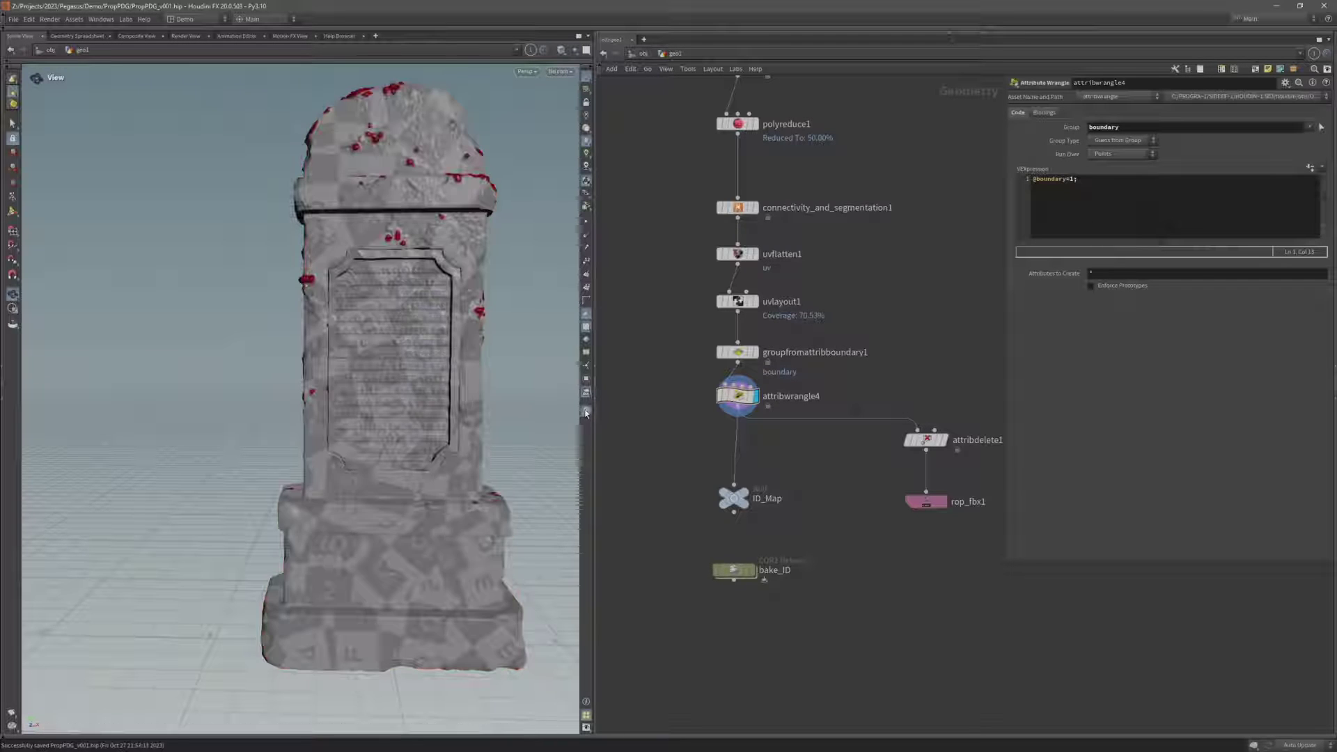
{"action": "right_click", "coordinate": [586, 414]}
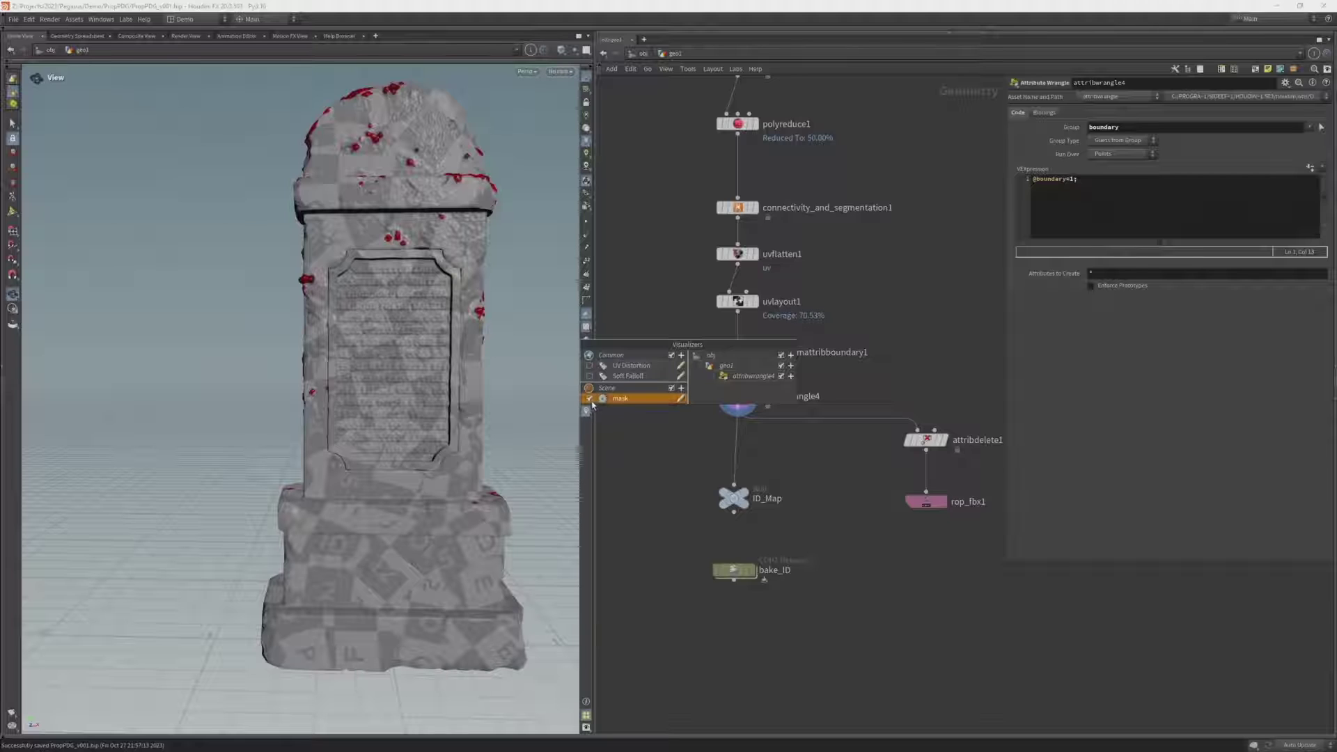
{"action": "left_click", "coordinate": [589, 398]}
{"action": "left_click", "coordinate": [682, 388]}
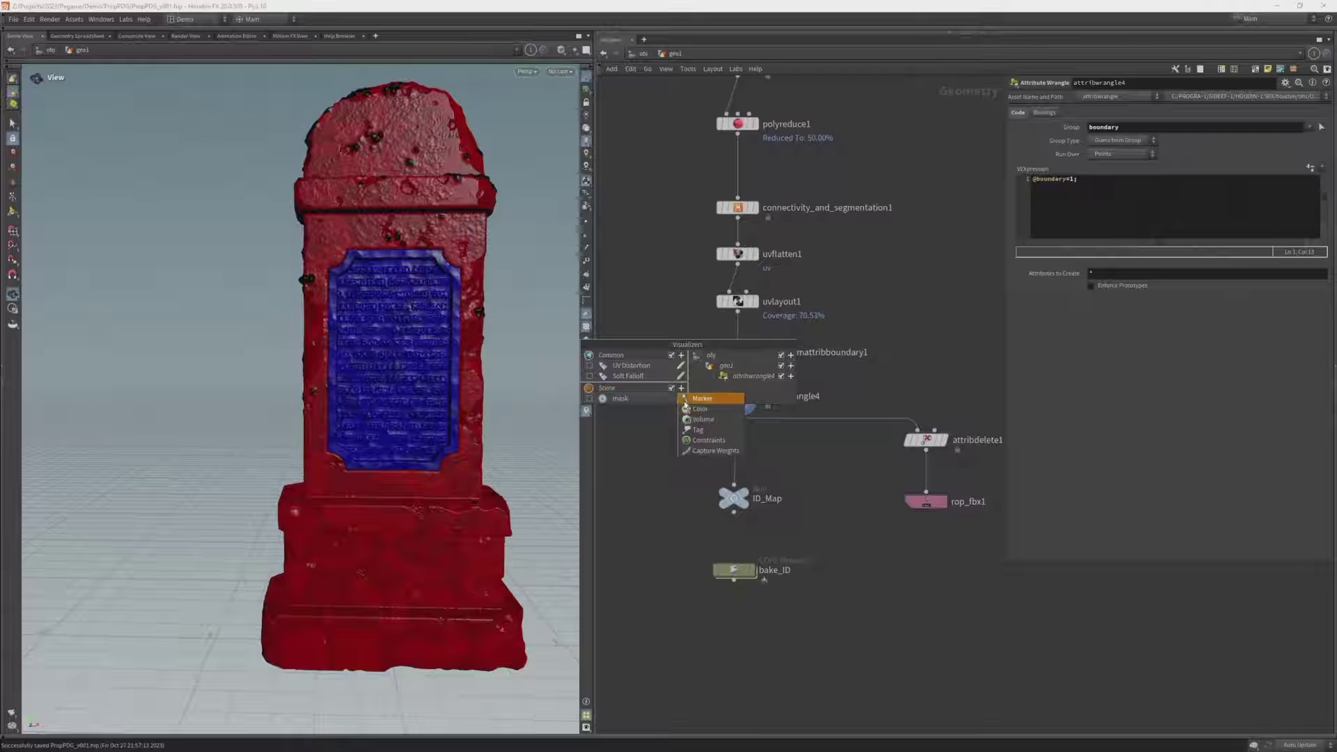
{"action": "left_click", "coordinate": [693, 410]}
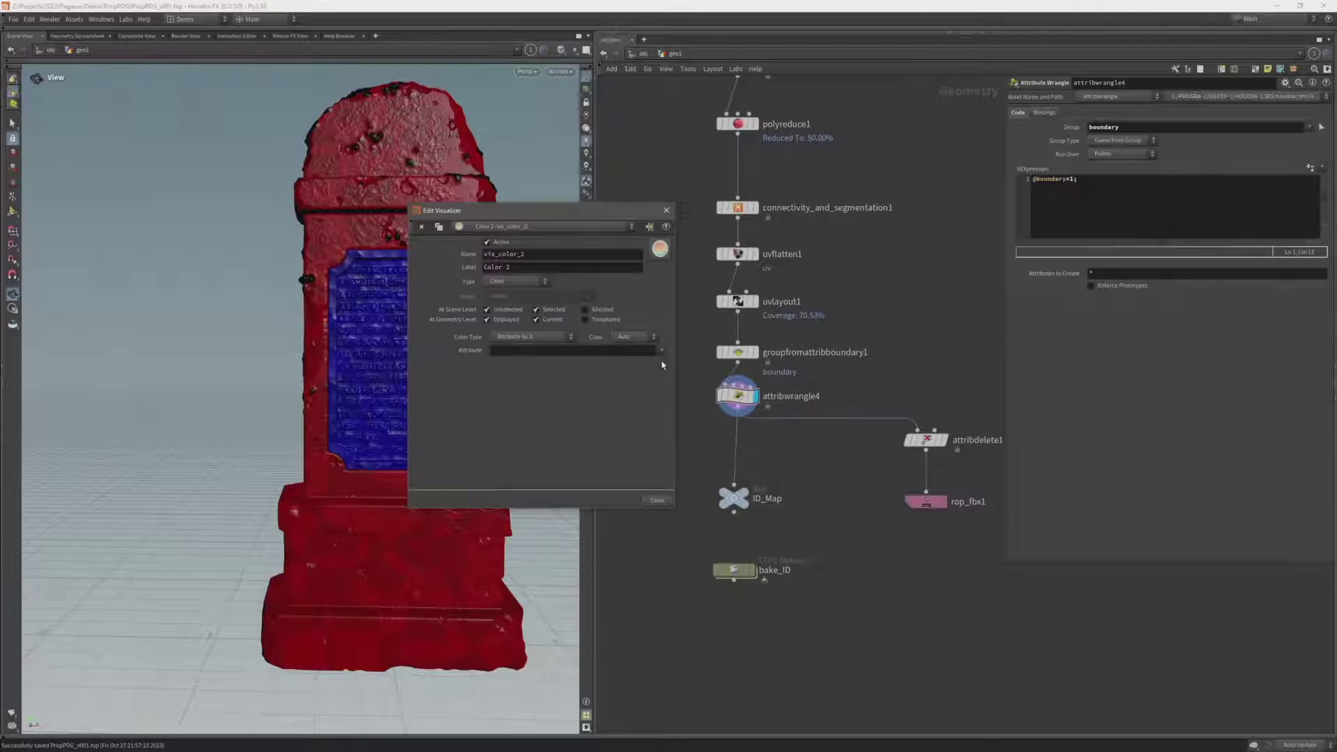
Name the new color visualizer vis_boundary and label it boundary
{"action": "left_click", "coordinate": [549, 254]}
{"action": "left_click_drag", "start_coordinate": [499, 254], "coordinate": [527, 254]}
{"action": "type", "text": "boundary"}
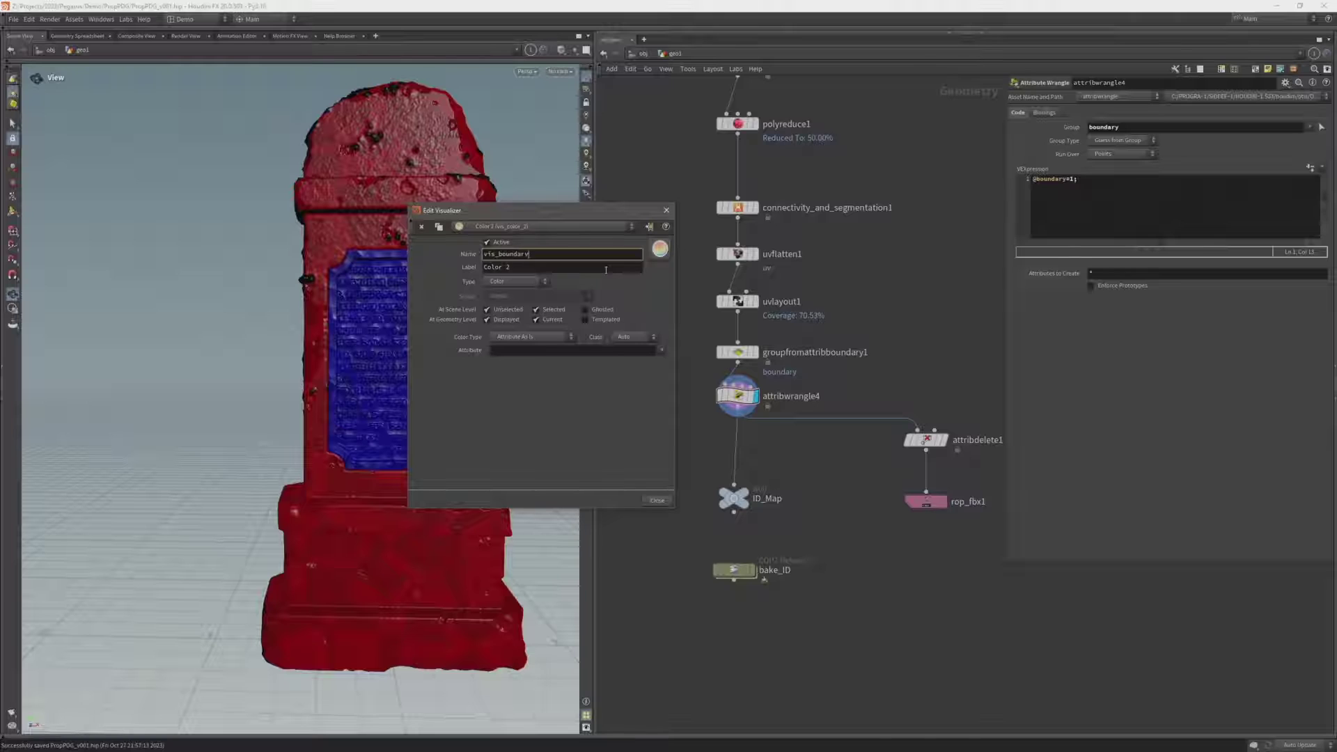
{"action": "key", "text": "Tab"}
{"action": "type", "text": "bound"}
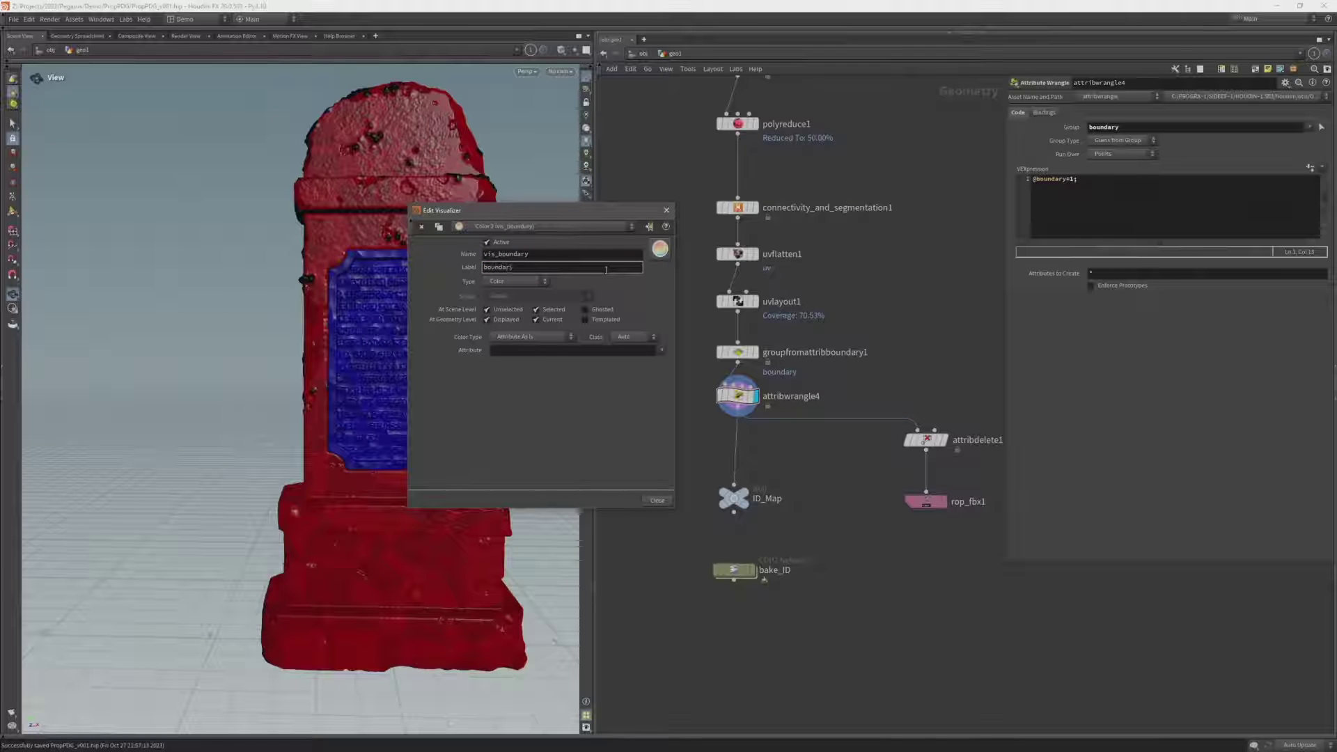
Set the visualizer's color type to Ramped Attribute and its attribute to boundary
{"action": "left_click", "coordinate": [523, 340]}
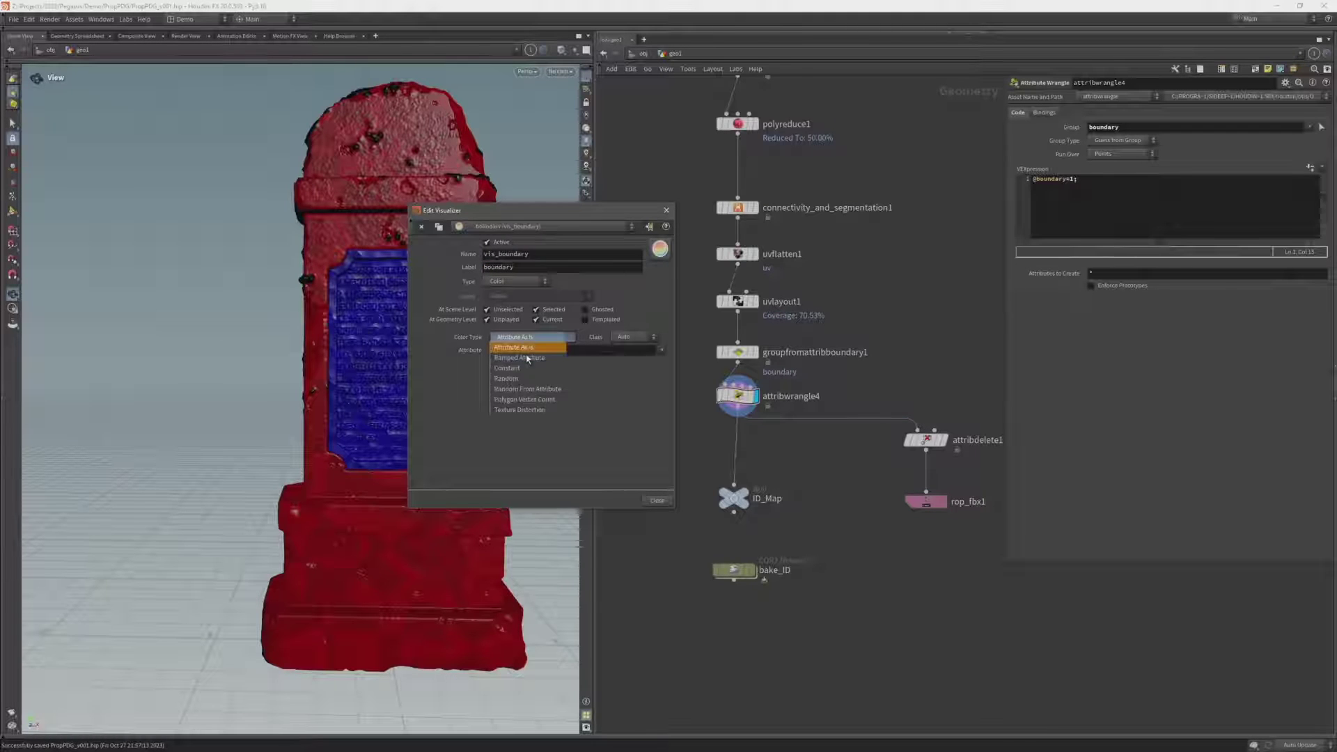
{"action": "left_click", "coordinate": [527, 358]}
{"action": "left_click", "coordinate": [523, 350]}
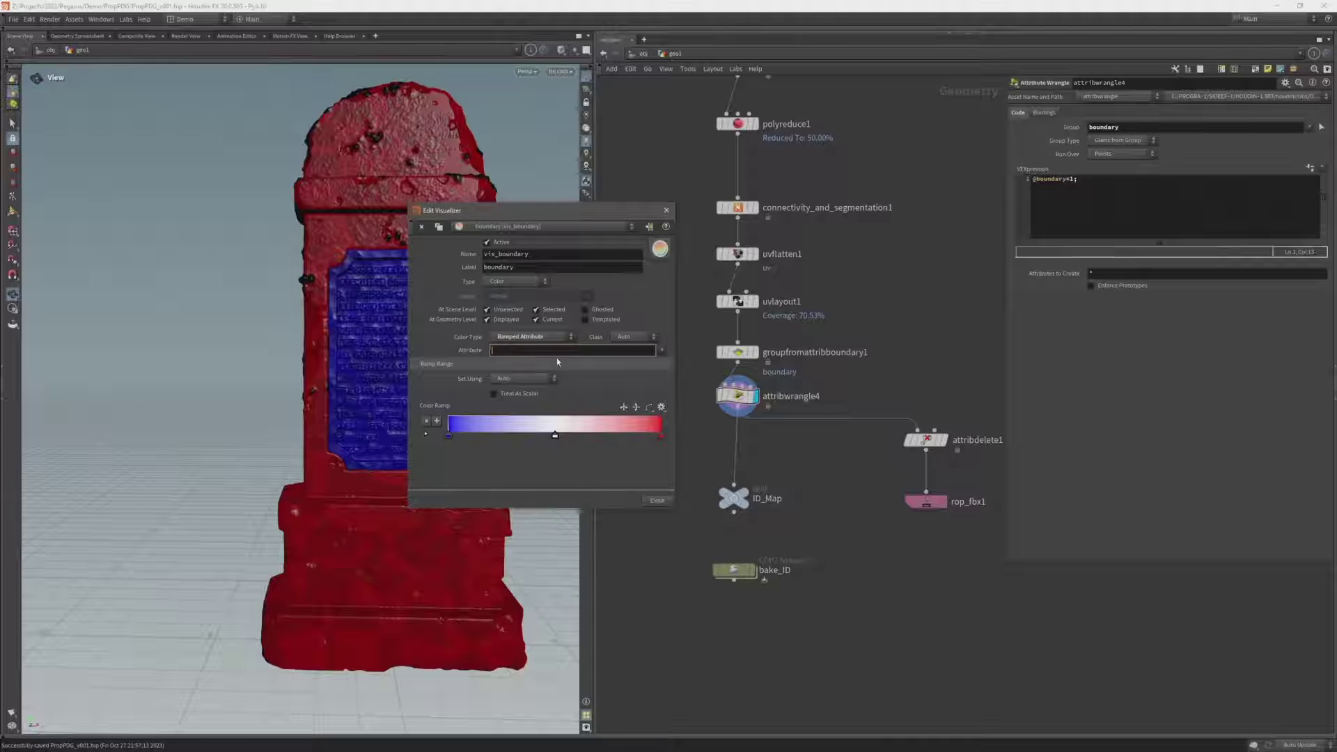
{"action": "left_click", "coordinate": [662, 350]}
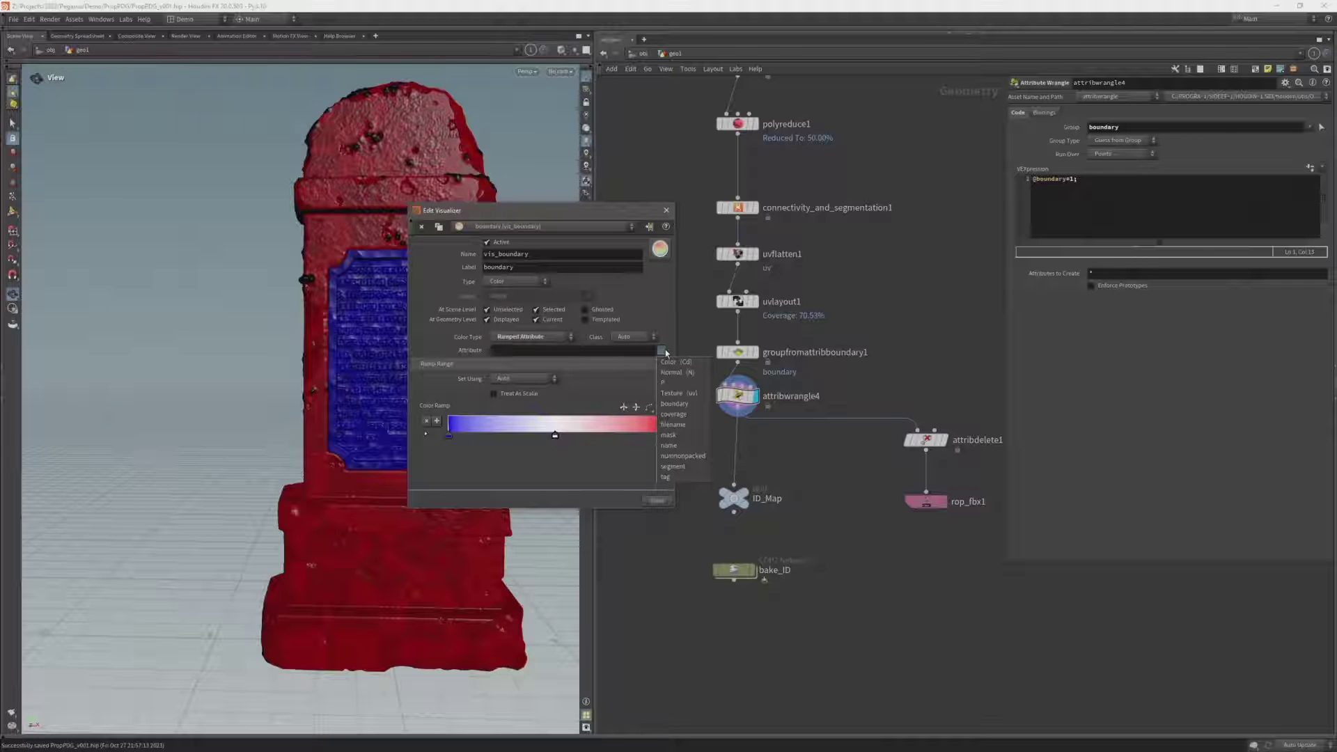
{"action": "left_click", "coordinate": [682, 411]}
Apply the White to Red preset to the visualizer's color ramp and close its settings
{"action": "left_click", "coordinate": [665, 407]}
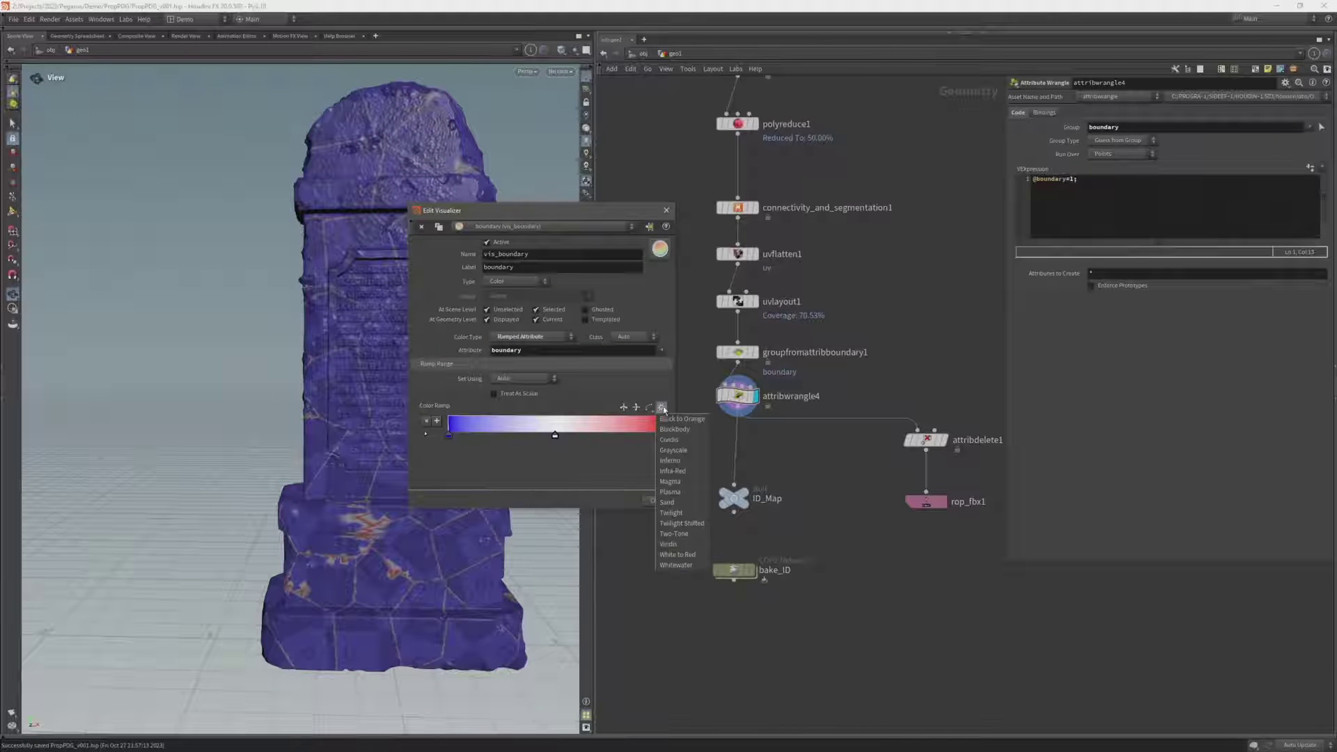
{"action": "left_click", "coordinate": [673, 557]}
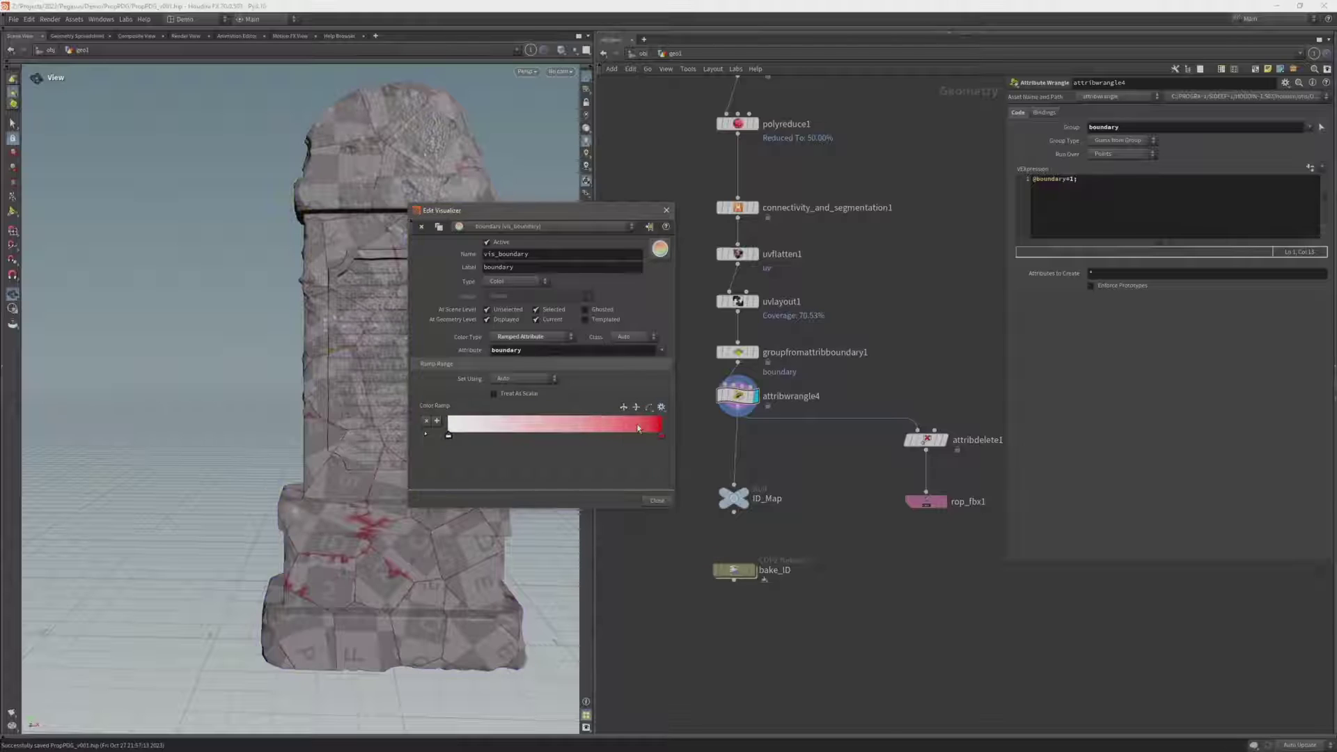
{"action": "left_click", "coordinate": [657, 501]}
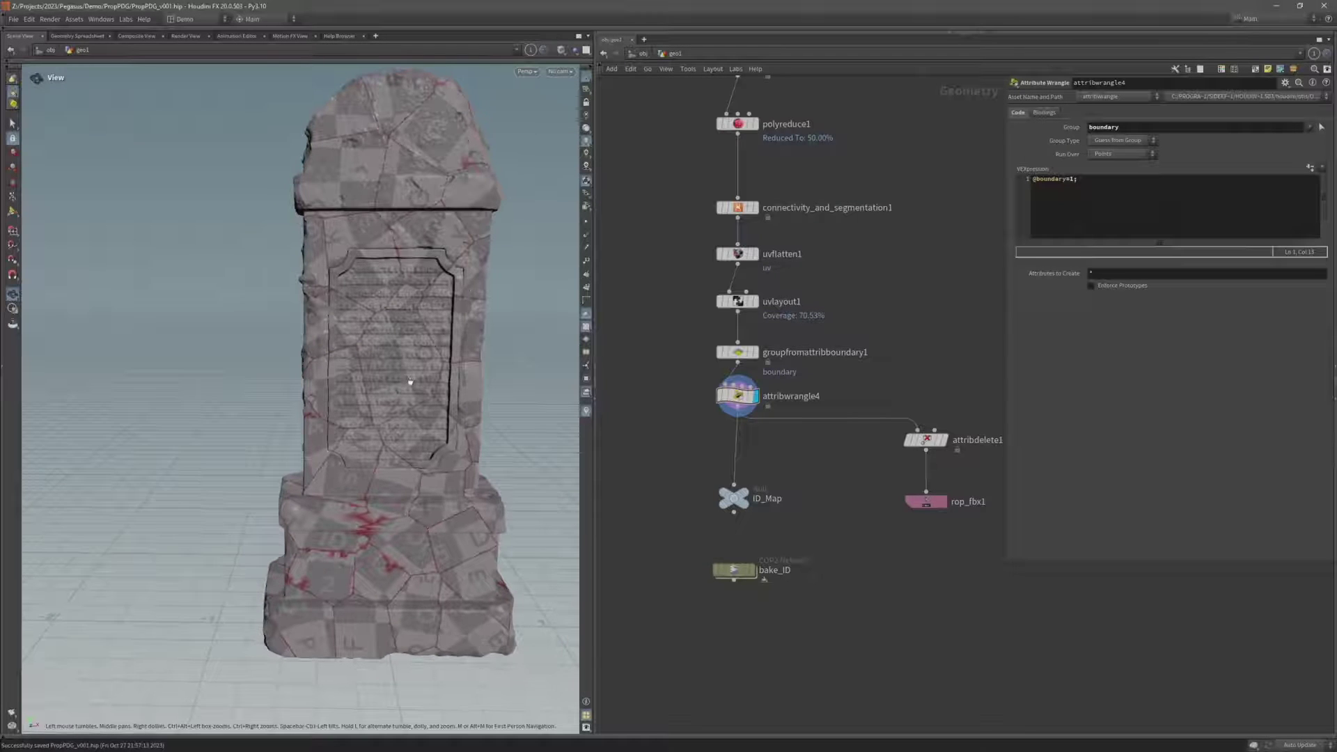
Compare the edge group of groupfromattribboundary1 with the boundary attribute from attribwrangle4 on the headstone
{"action": "left_click_drag", "start_coordinate": [411, 291], "coordinate": [401, 290]}
{"action": "left_click", "coordinate": [736, 351]}
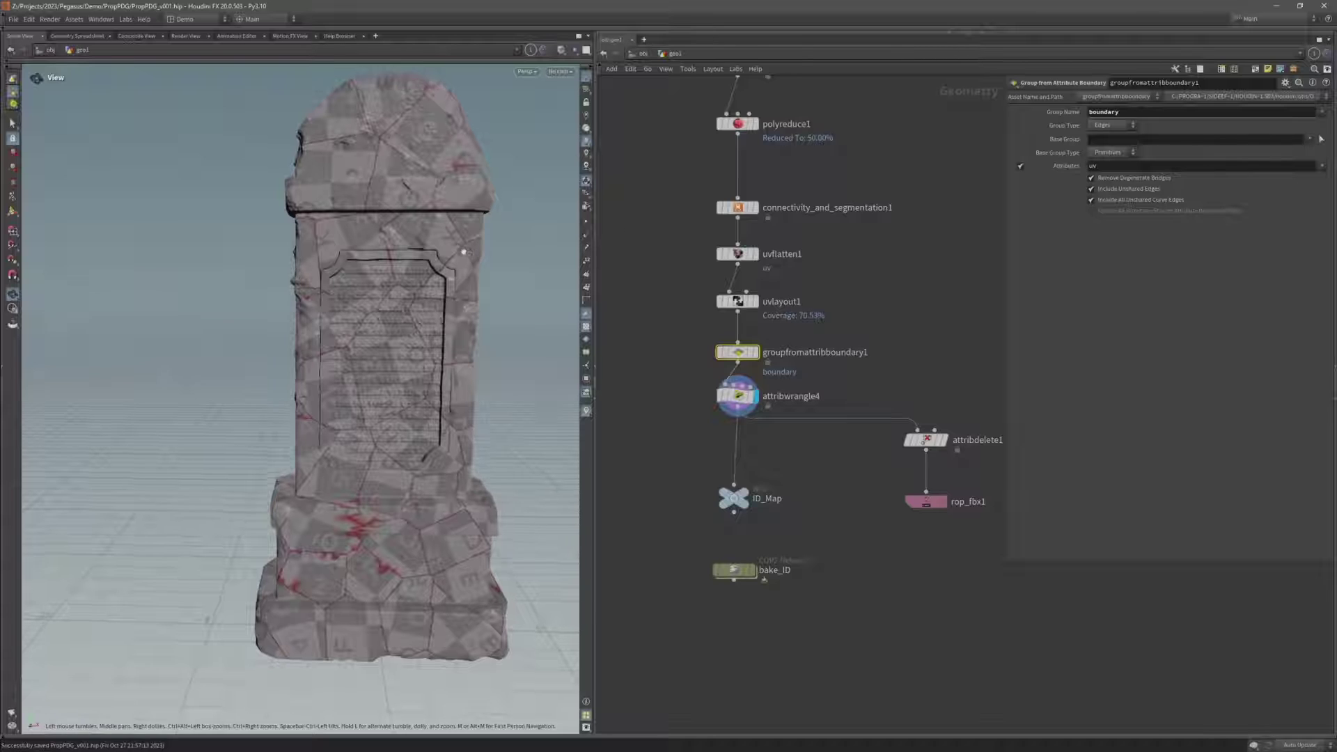
{"action": "scroll", "coordinate": [494, 262], "scroll_direction": "up", "scroll_amount": 4}
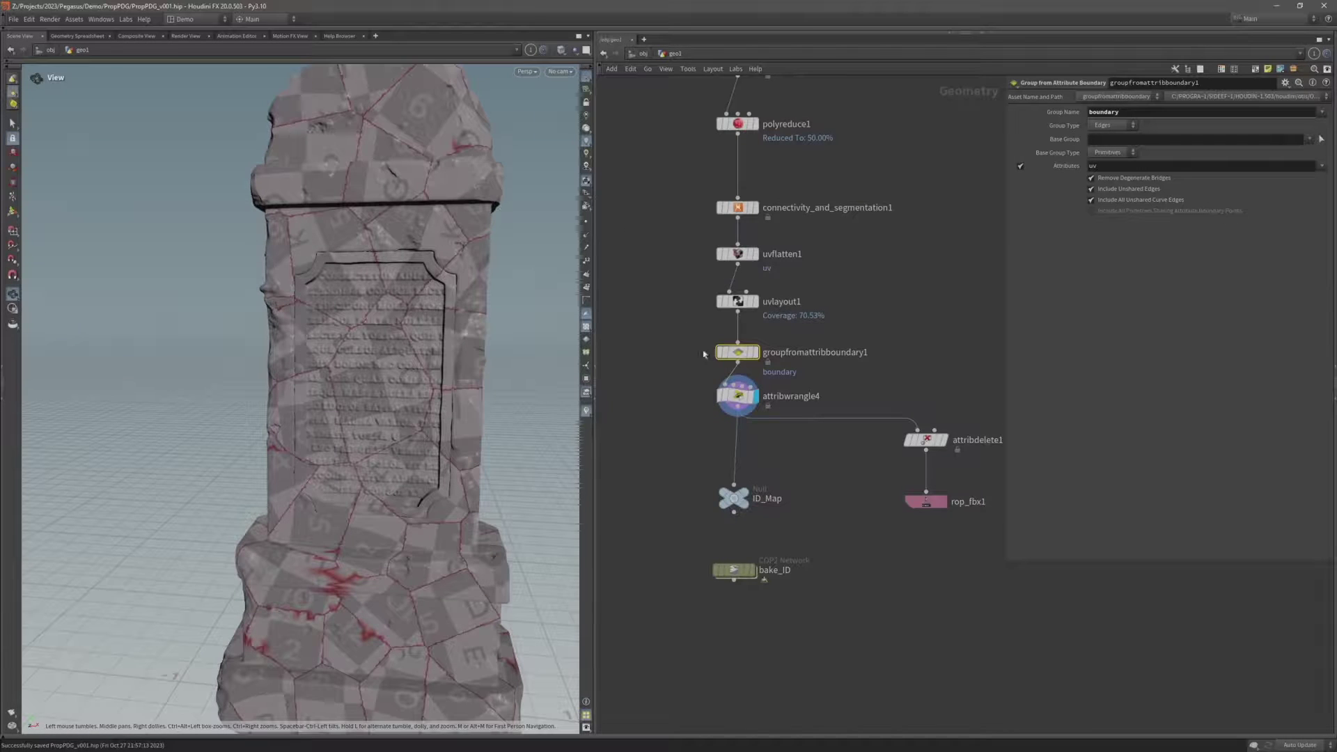
{"action": "left_click", "coordinate": [755, 351]}
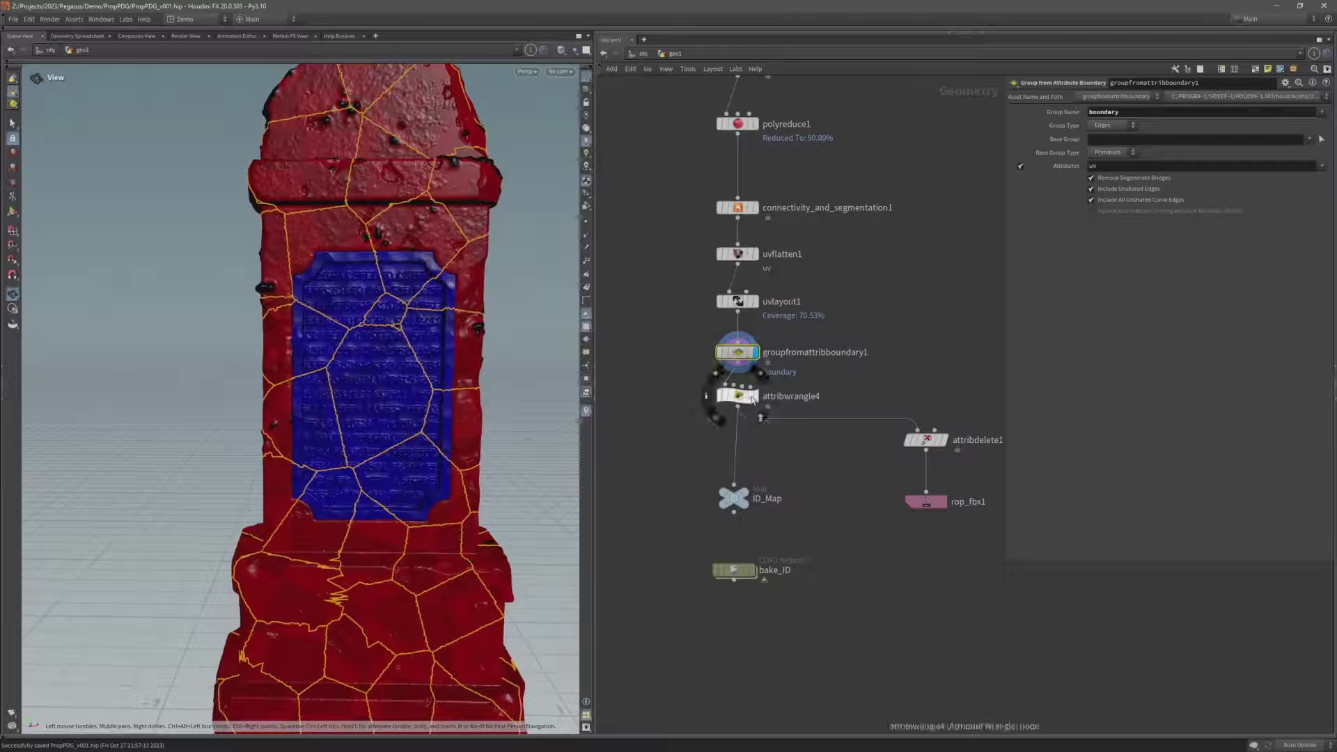
{"action": "left_click", "coordinate": [753, 395]}
{"action": "left_click", "coordinate": [738, 399]}
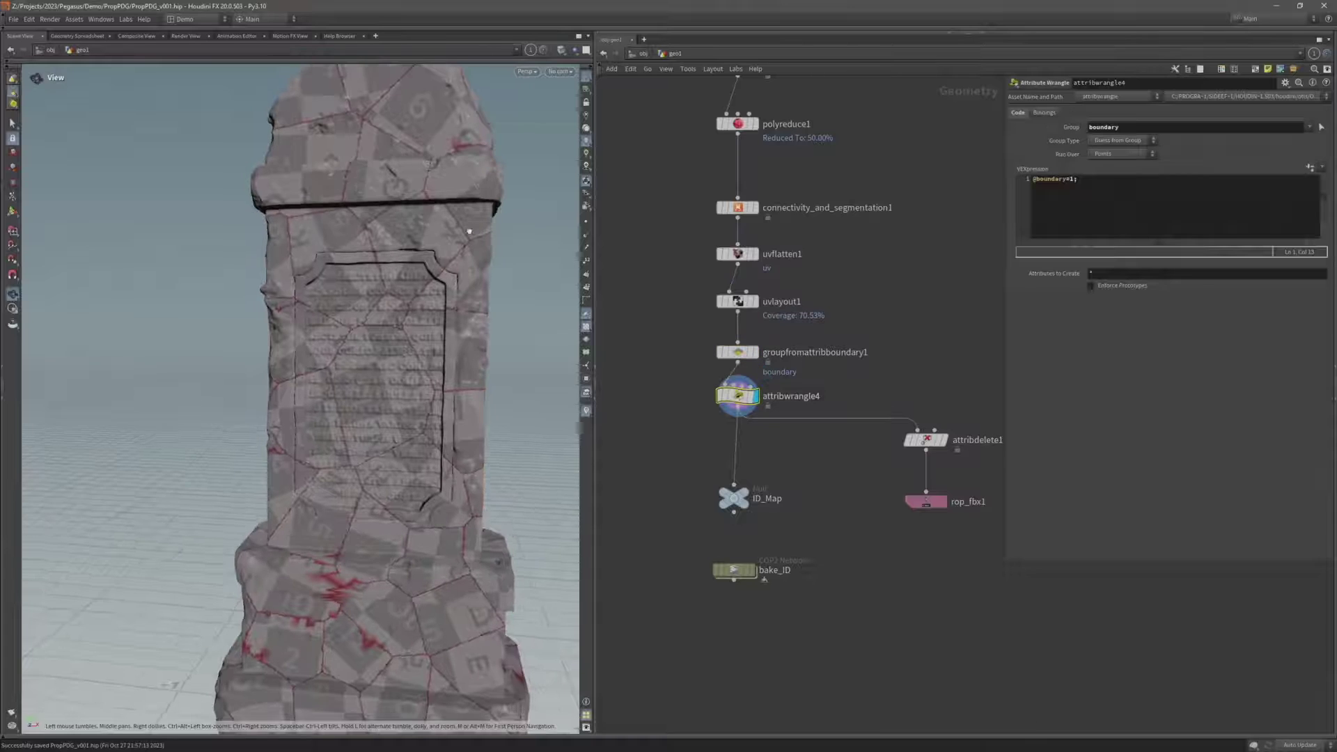
{"action": "left_click_drag", "start_coordinate": [470, 231], "coordinate": [427, 175]}
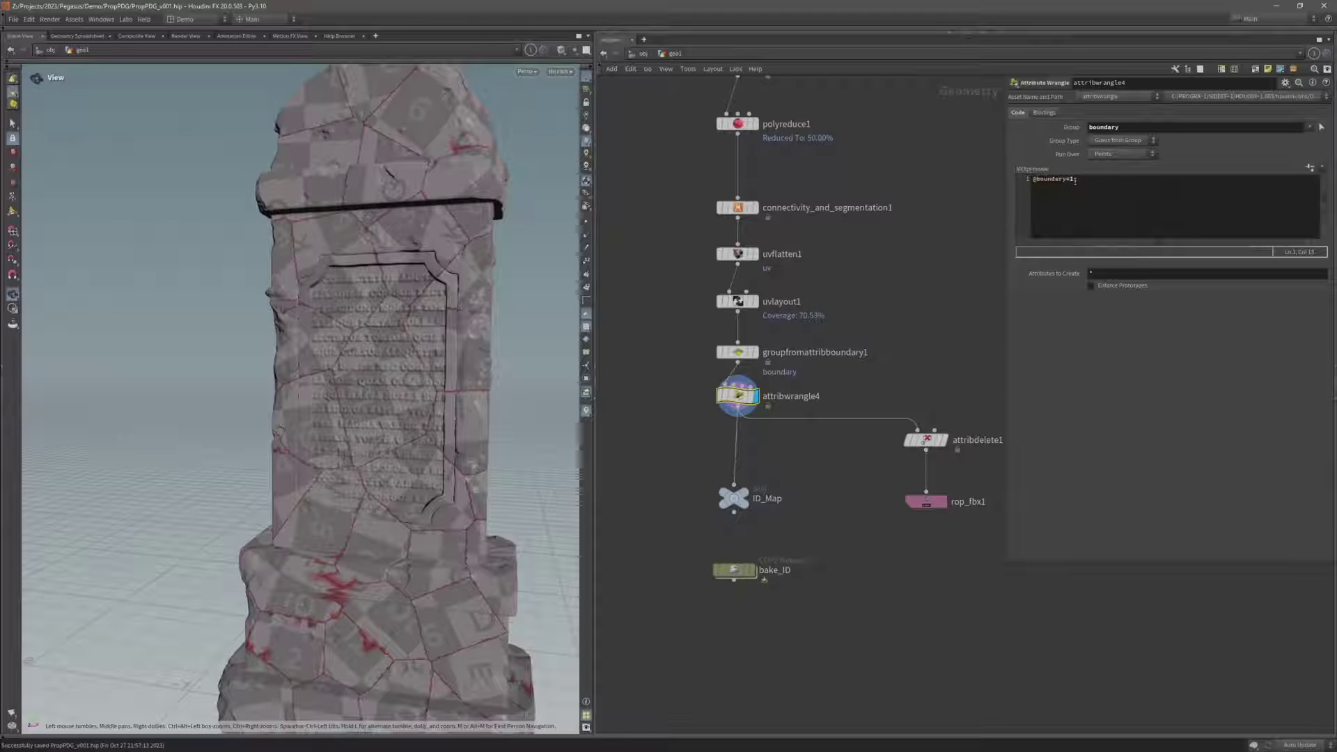
{"action": "left_click_drag", "start_coordinate": [474, 209], "coordinate": [421, 184]}
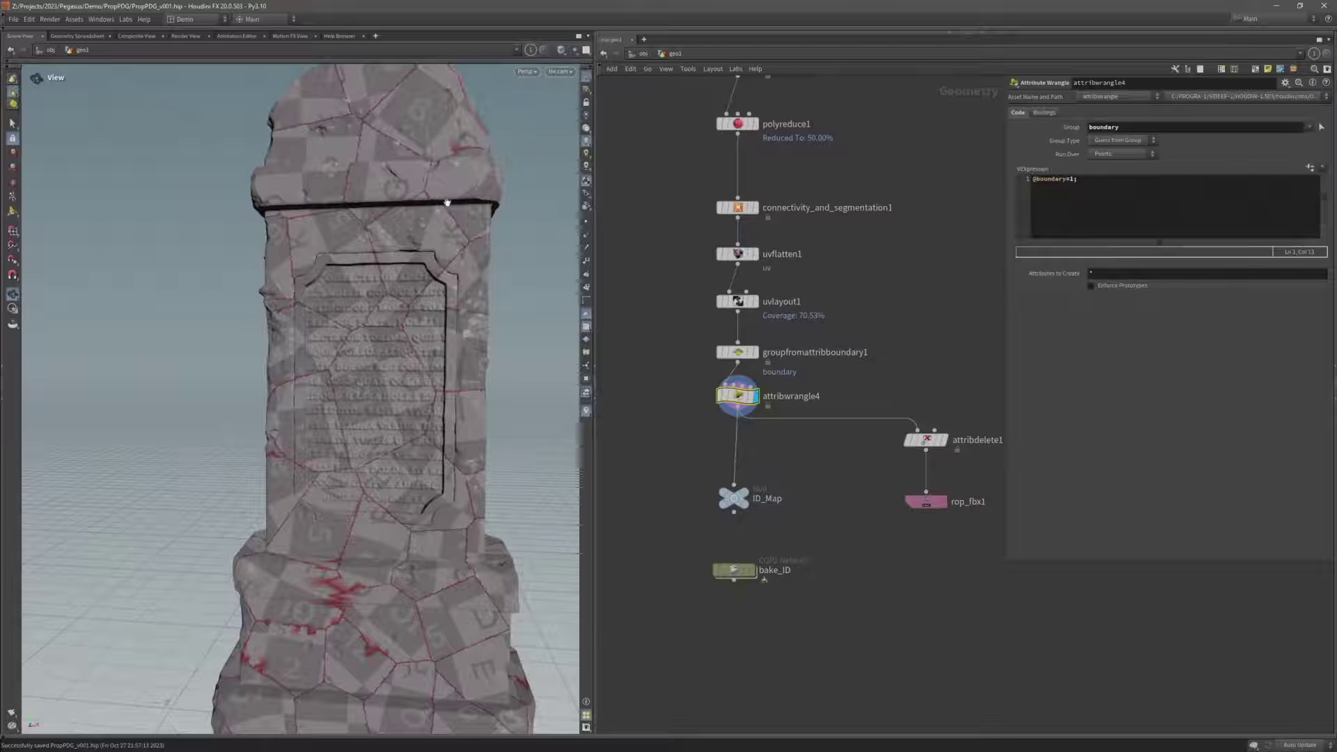
{"action": "mouse_move", "coordinate": [434, 281]}
{"action": "left_mouse_down"}
{"action": "mouse_move", "coordinate": [463, 261]}
{"action": "mouse_move", "coordinate": [445, 268]}
{"action": "left_mouse_up"}
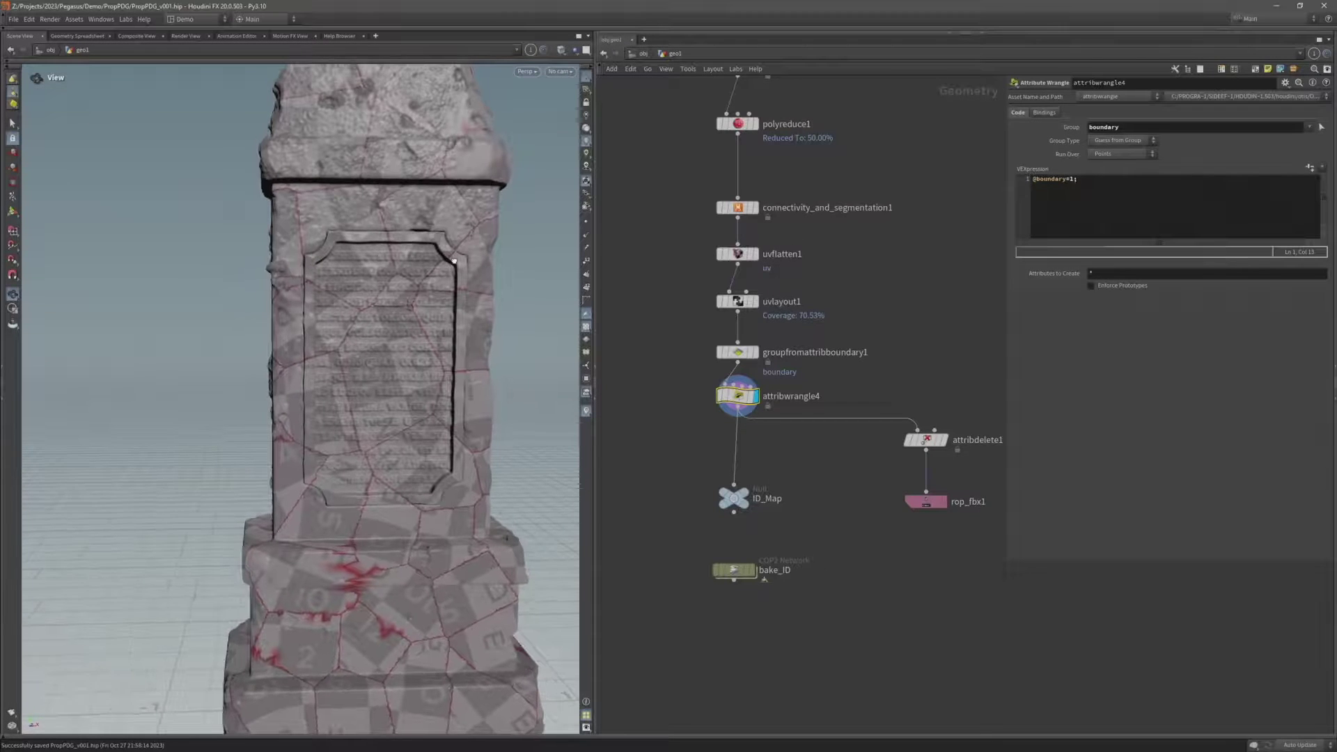
Open the bake_ID network and duplicate attribute_import1 beside the original
{"action": "left_click", "coordinate": [733, 570]}
{"action": "double_click", "coordinate": [733, 570]}
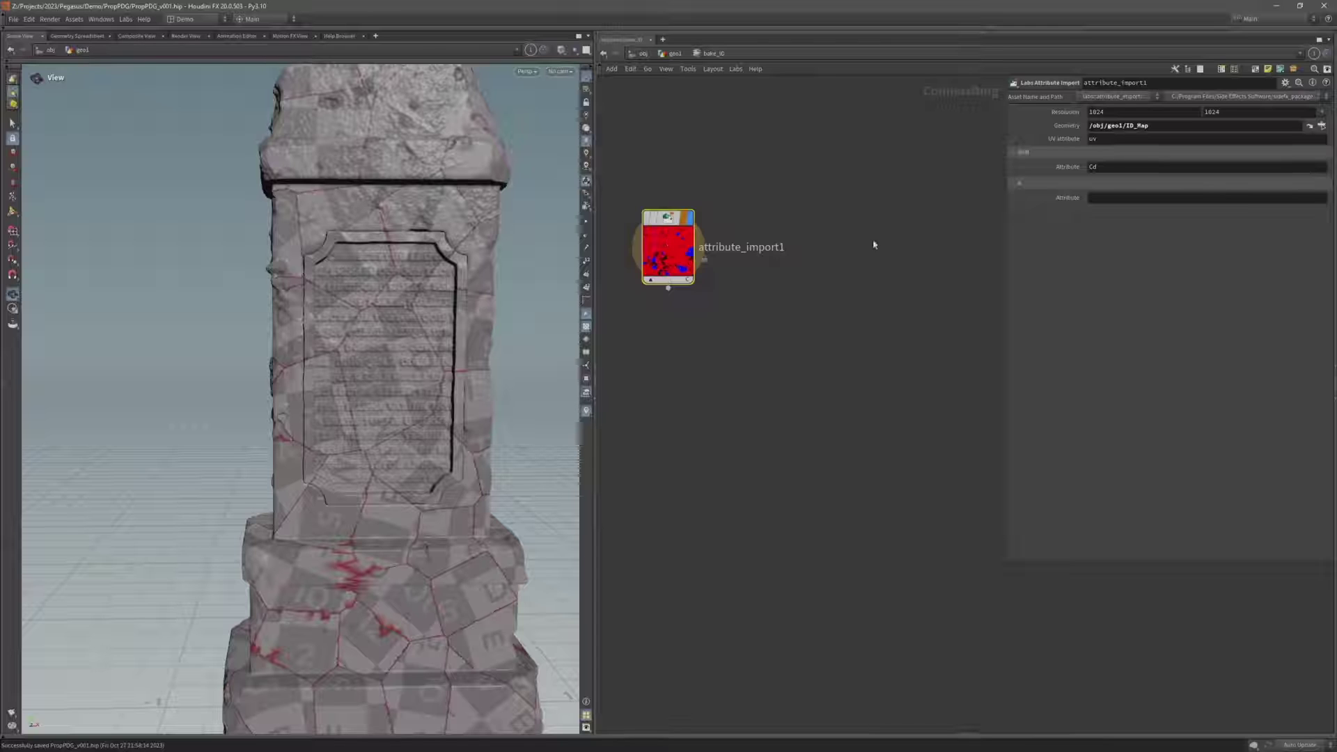
{"action": "left_click_drag", "start_coordinate": [679, 247], "coordinate": [876, 245], "text": "alt"}
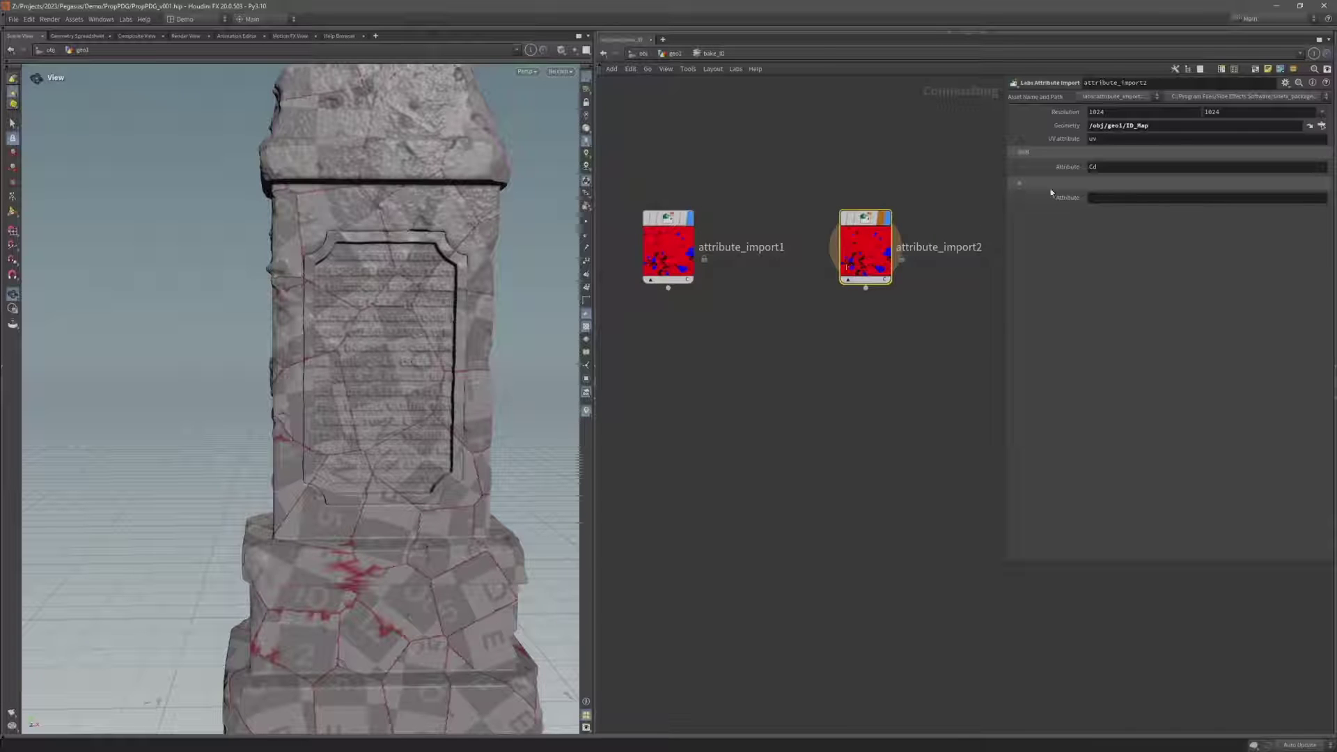
Set the RGB attribute of attribute_import2 to boundary and inspect its preview
{"action": "double_click", "coordinate": [1126, 170]}
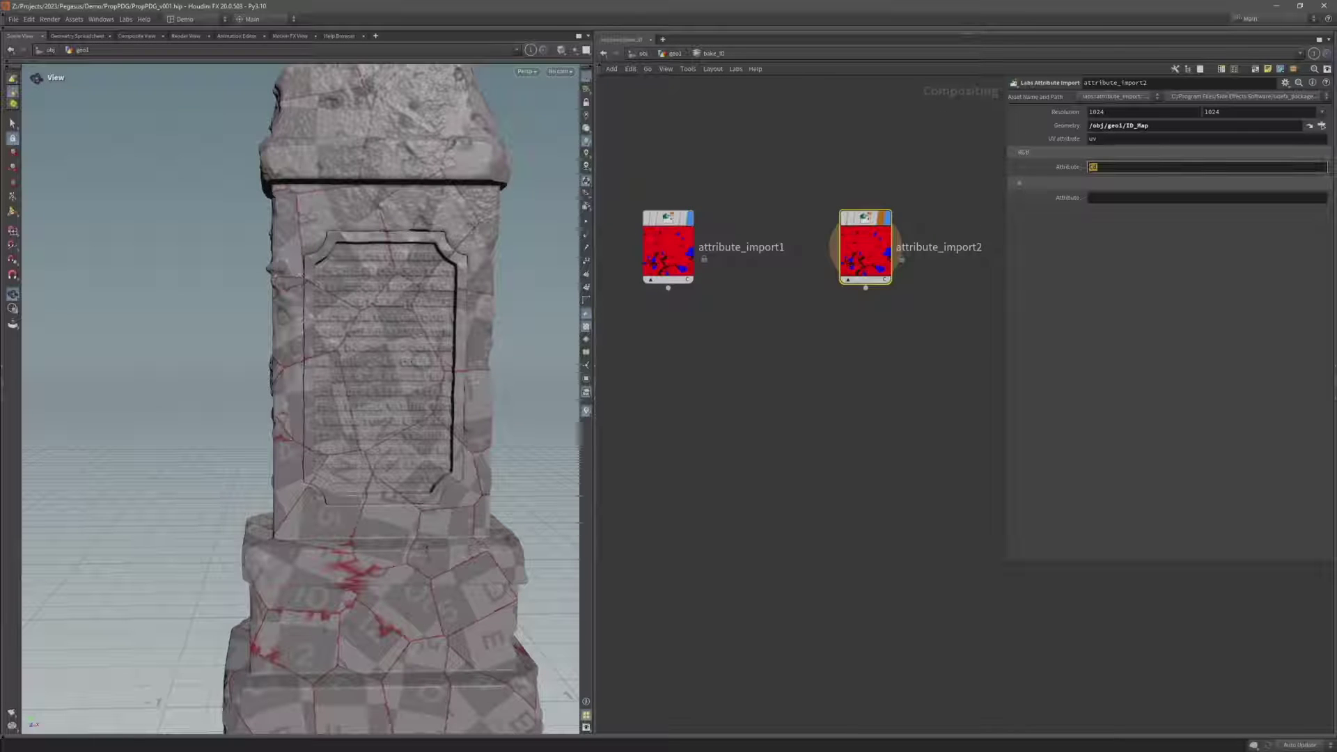
{"action": "type", "text": "boundary"}
{"action": "key", "text": "Return"}
{"action": "scroll", "coordinate": [855, 240], "scroll_direction": "up", "scroll_amount": 4}
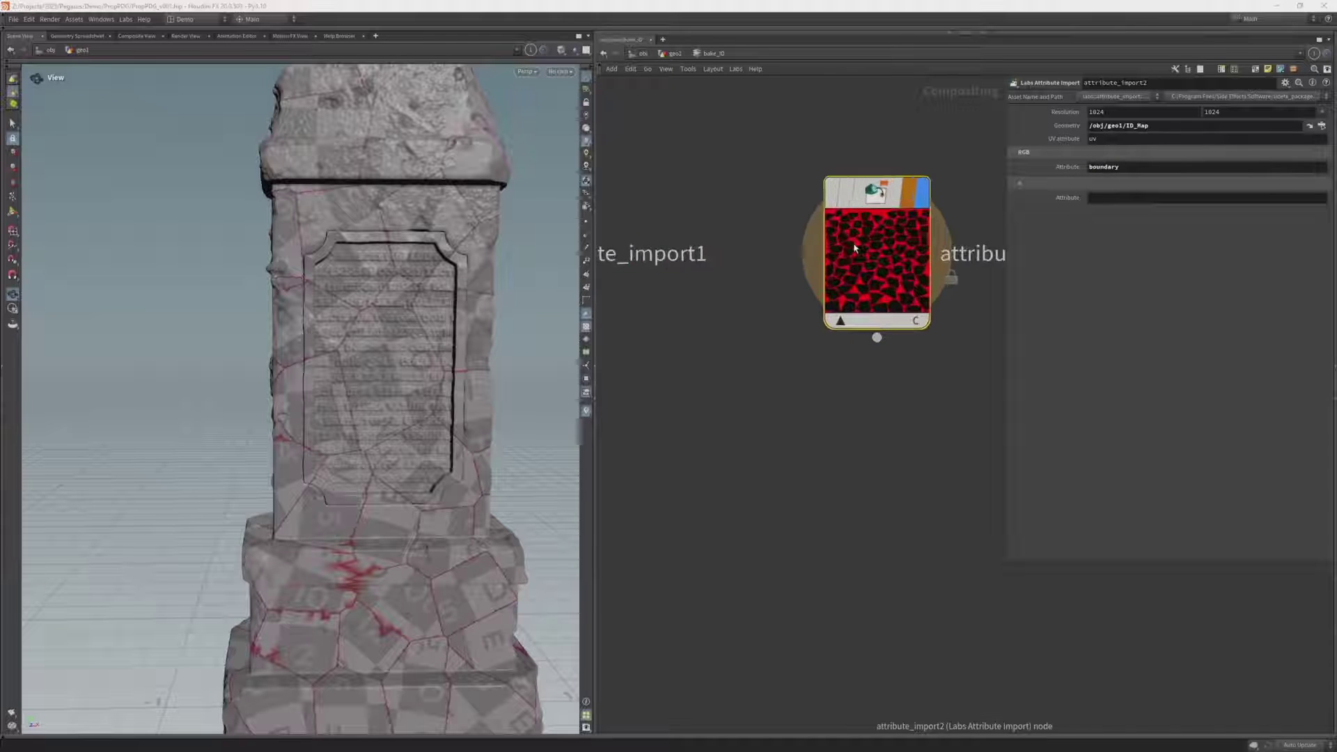
{"action": "middle_click", "coordinate": [854, 250]}
{"action": "scroll", "coordinate": [855, 250], "scroll_direction": "down", "scroll_amount": 1}
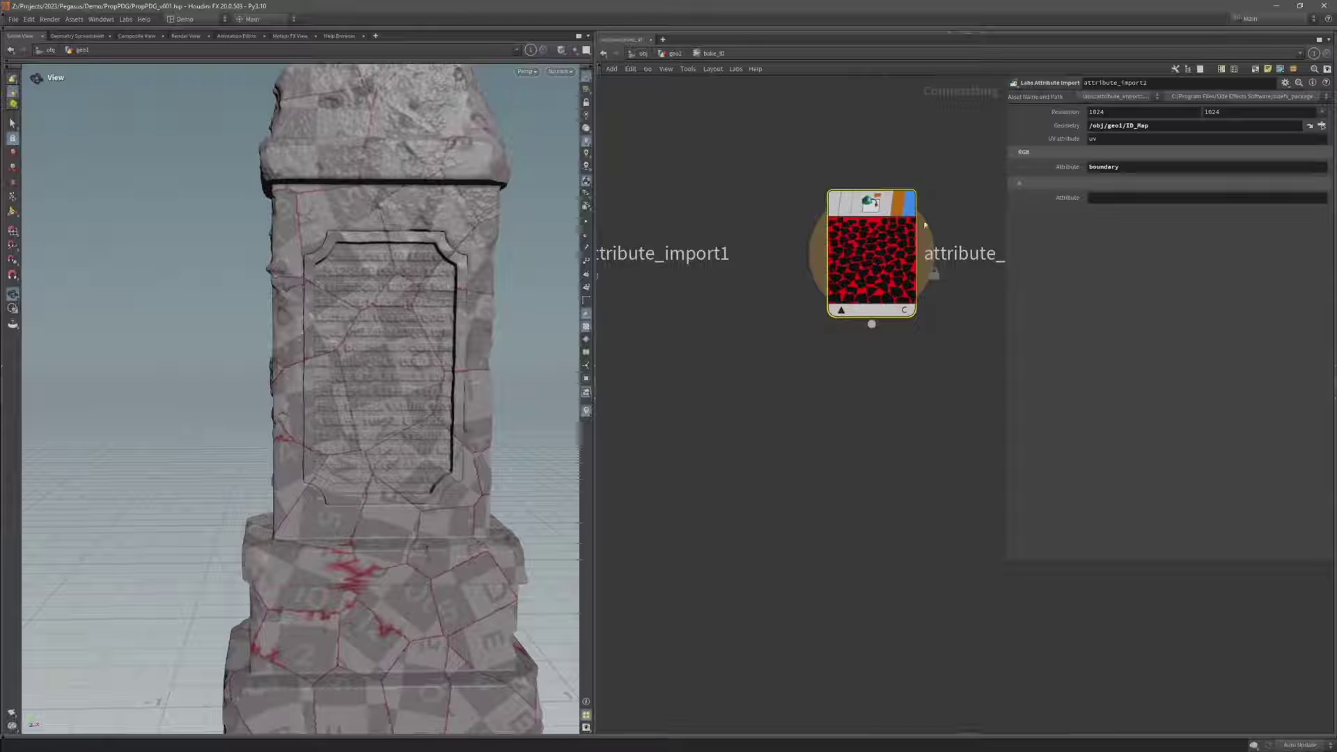
Clear the RGB attribute of attribute_import2 and set its alpha attribute to boundary
{"action": "double_click", "coordinate": [1148, 168]}
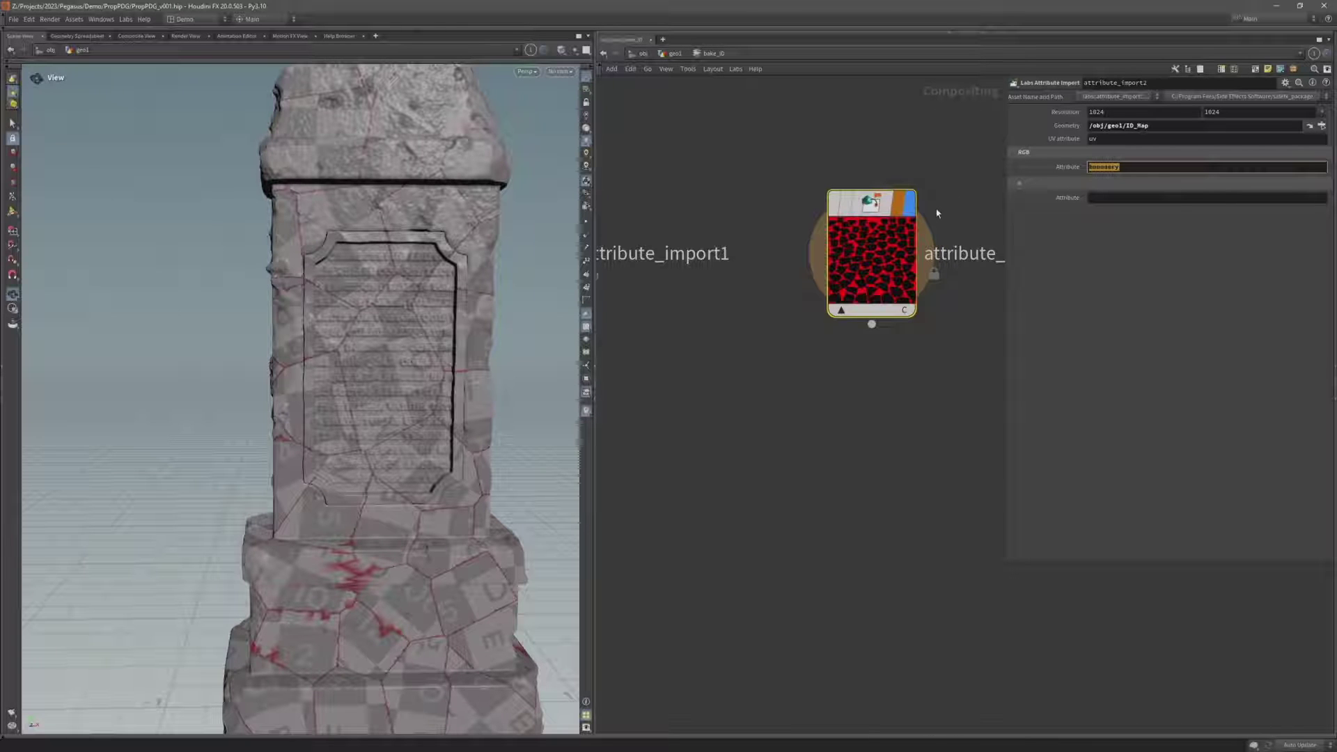
{"action": "key", "text": "BackSpace"}
{"action": "left_click", "coordinate": [1093, 198]}
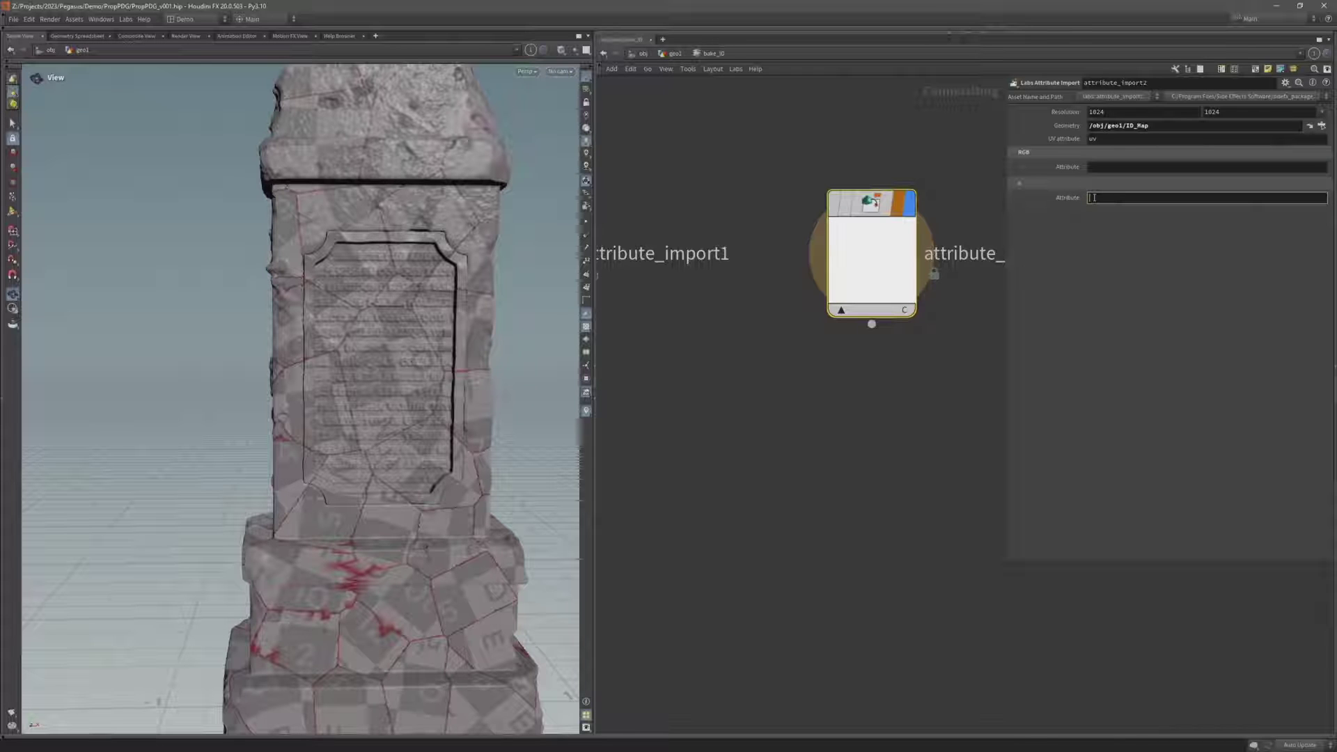
{"action": "type", "text": "boundary"}
{"action": "key", "text": "Return"}
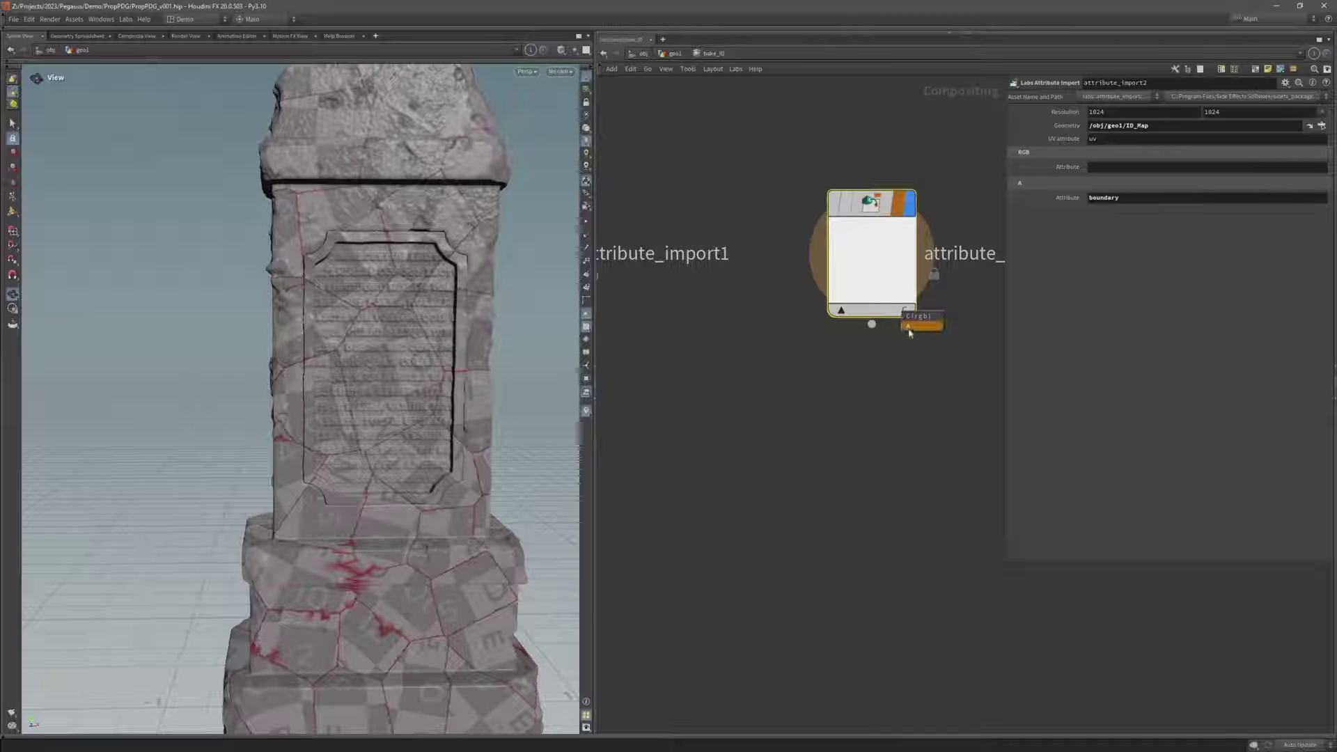
Switch the preview of attribute_import2 to the alpha plane and save the scene
{"action": "left_click", "coordinate": [913, 327]}
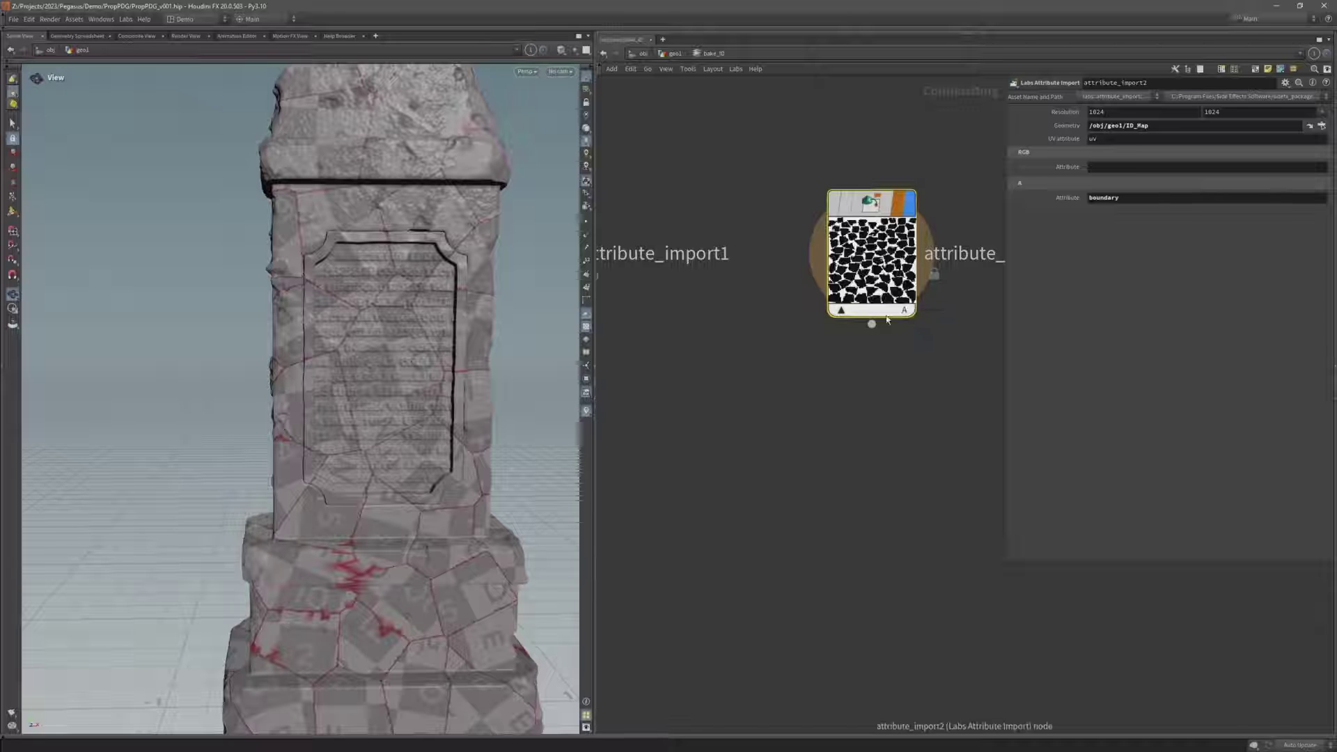
{"action": "key", "text": "ctrl+s"}
{"action": "scroll", "coordinate": [800, 322], "scroll_direction": "down", "scroll_amount": 3}
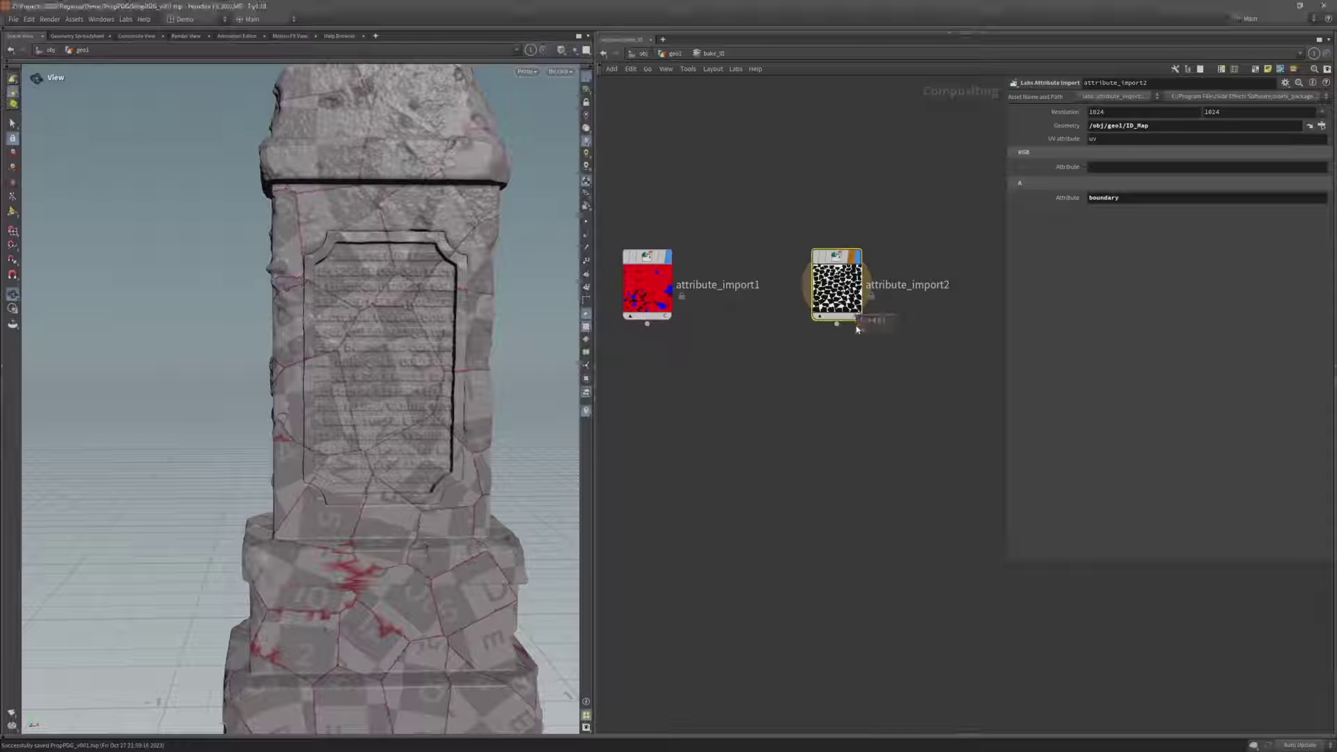
Add a Delete node fed by attribute_import2 and set its plane scope to C
{"action": "left_click_drag", "start_coordinate": [836, 324], "coordinate": [833, 362]}
{"action": "type", "text": "delete"}
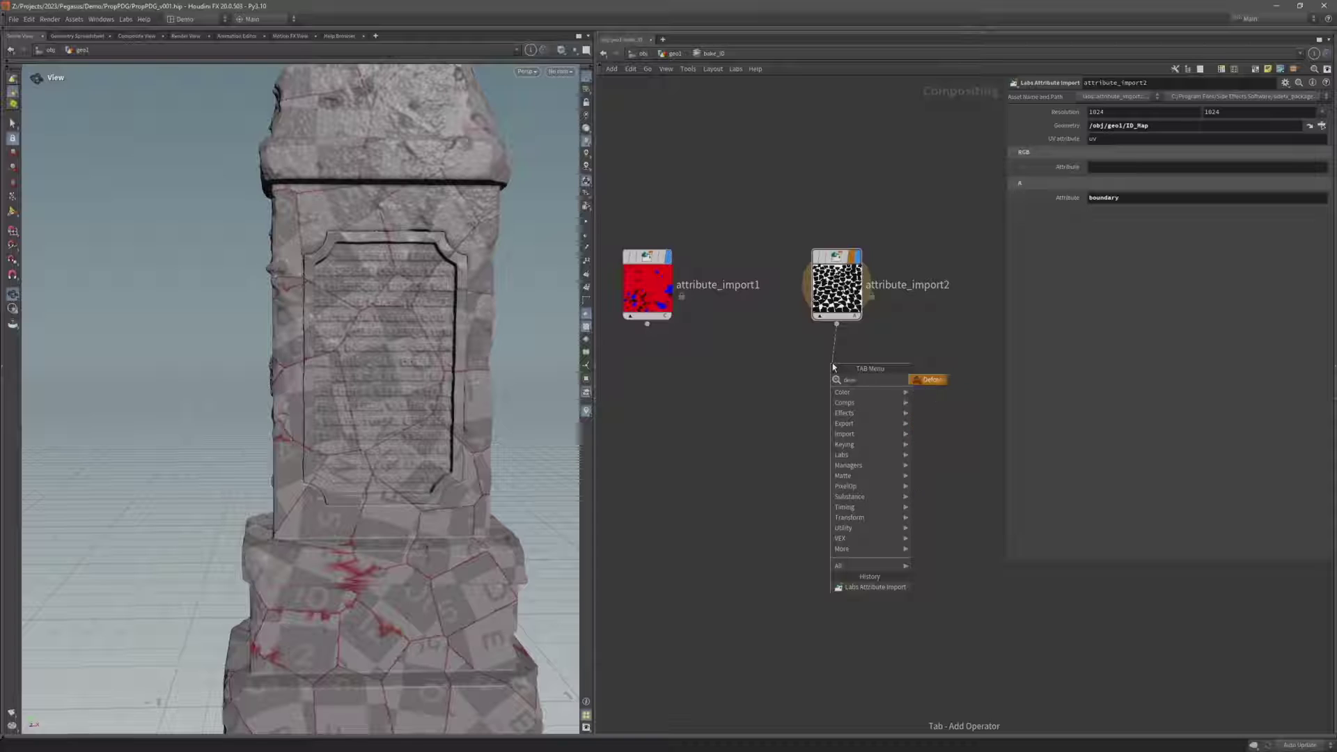
{"action": "key", "text": "Return"}
{"action": "left_click_drag", "start_coordinate": [845, 394], "coordinate": [849, 393]}
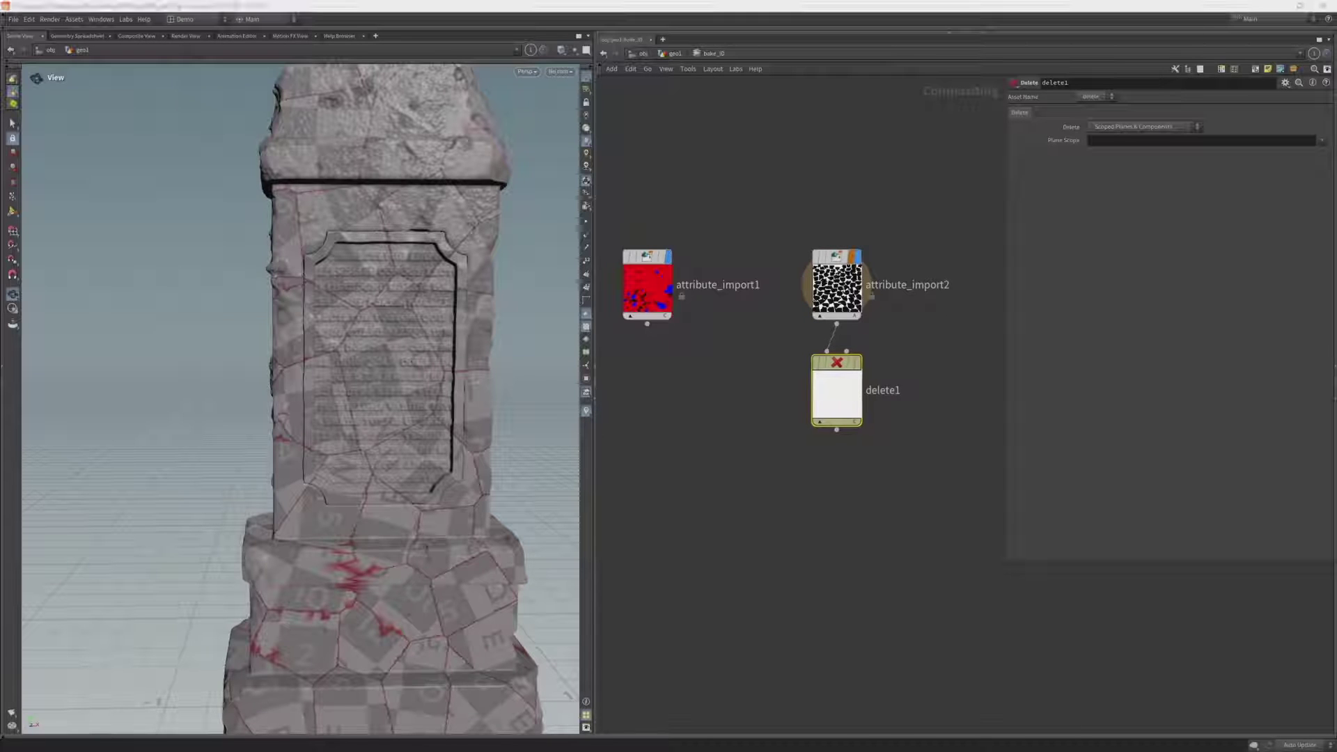
{"action": "left_click", "coordinate": [1321, 141]}
{"action": "left_click", "coordinate": [1322, 162]}
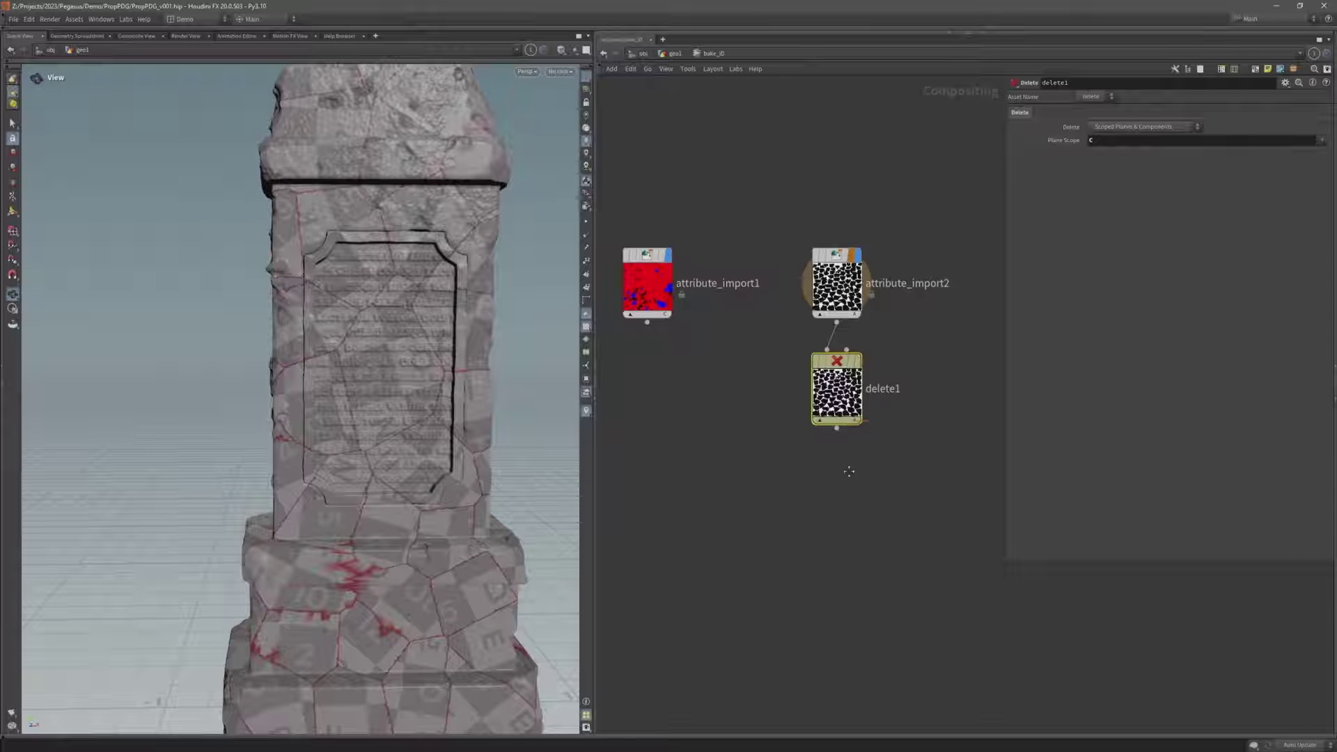
Connect an Invert node after delete1 and inspect the inverted mask up close in the composite view
{"action": "middle_click_drag", "start_coordinate": [855, 427], "coordinate": [852, 339]}
{"action": "left_click_drag", "start_coordinate": [833, 343], "coordinate": [844, 414]}
{"action": "type", "text": "v"}
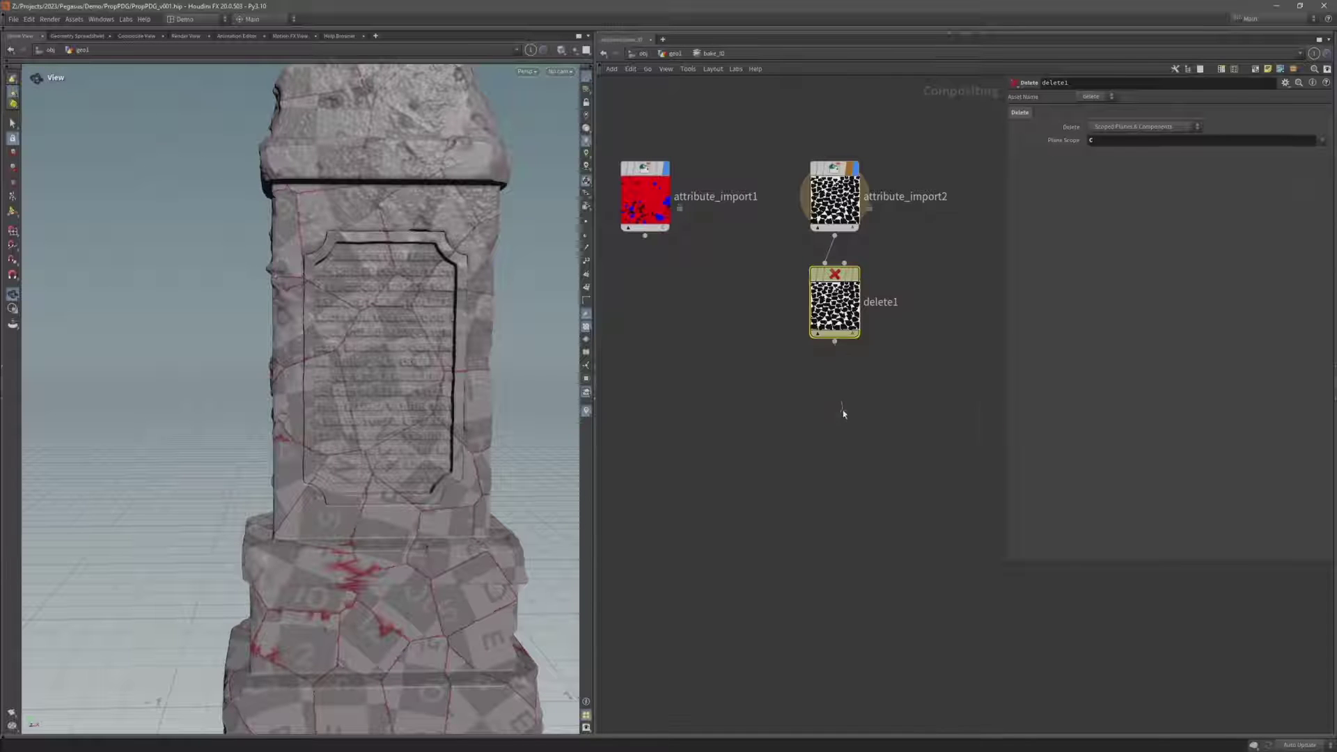
{"action": "key", "text": "Return"}
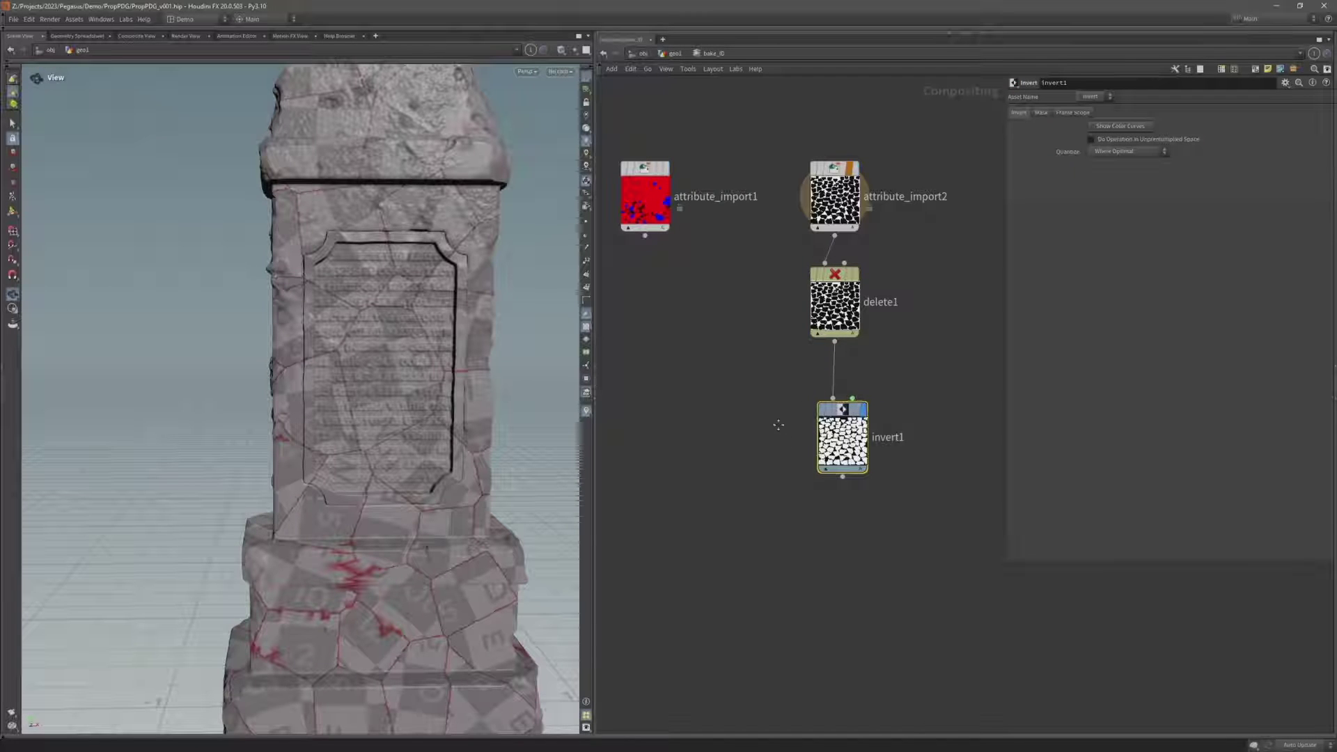
{"action": "middle_click_drag", "start_coordinate": [862, 407], "coordinate": [858, 368]}
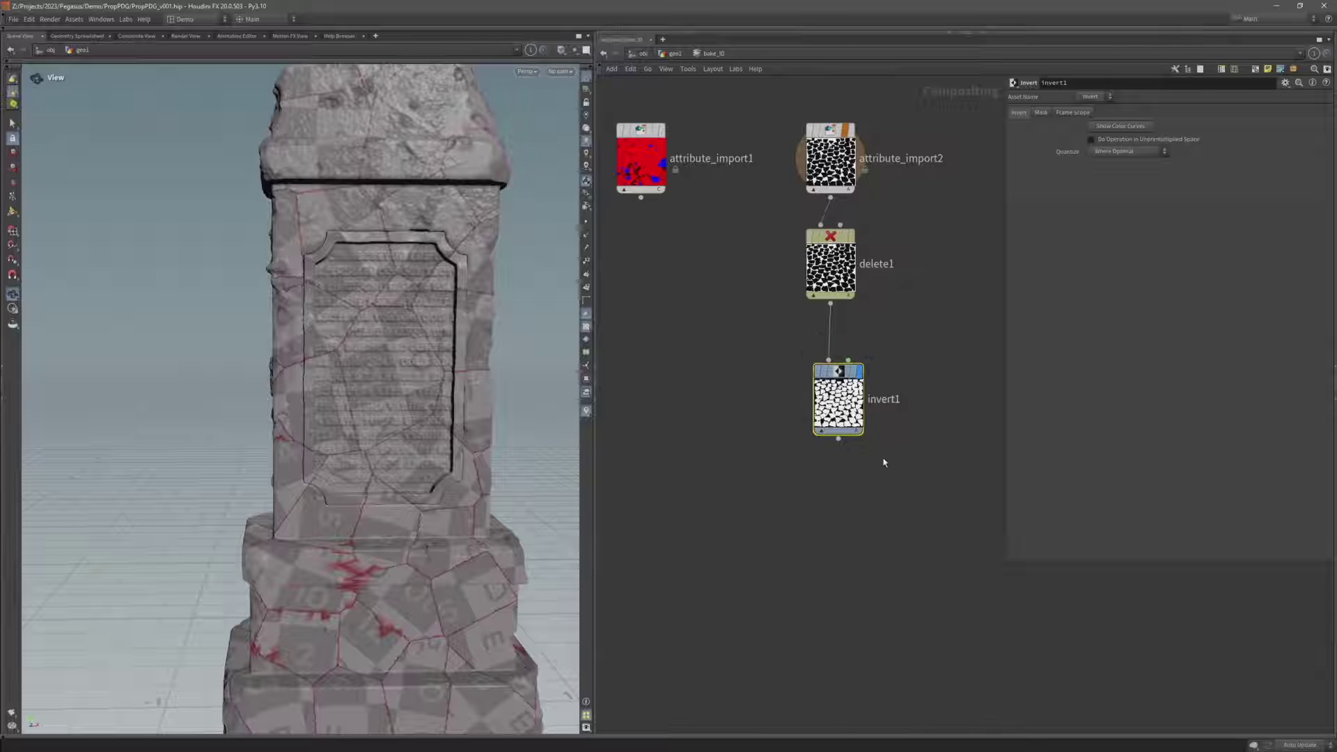
{"action": "left_click", "coordinate": [139, 37]}
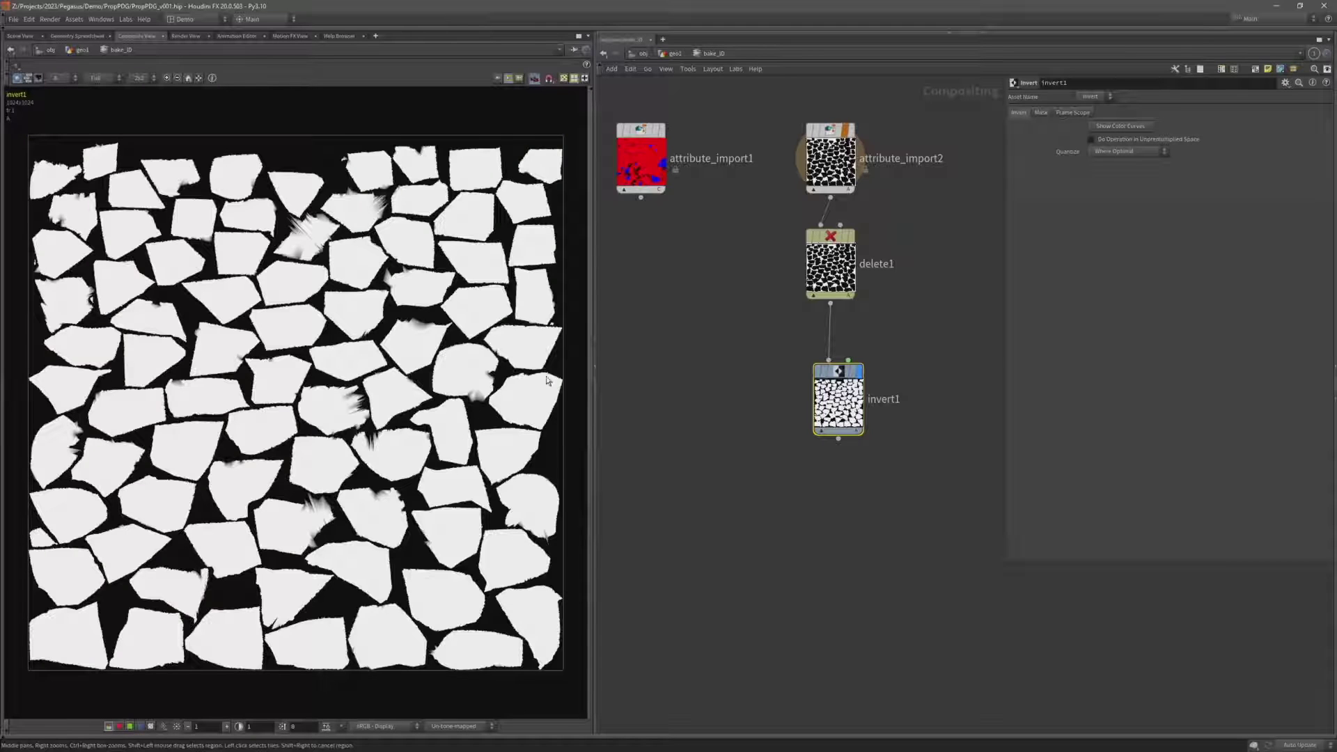
{"action": "scroll", "coordinate": [347, 425], "scroll_direction": "up", "scroll_amount": 5}
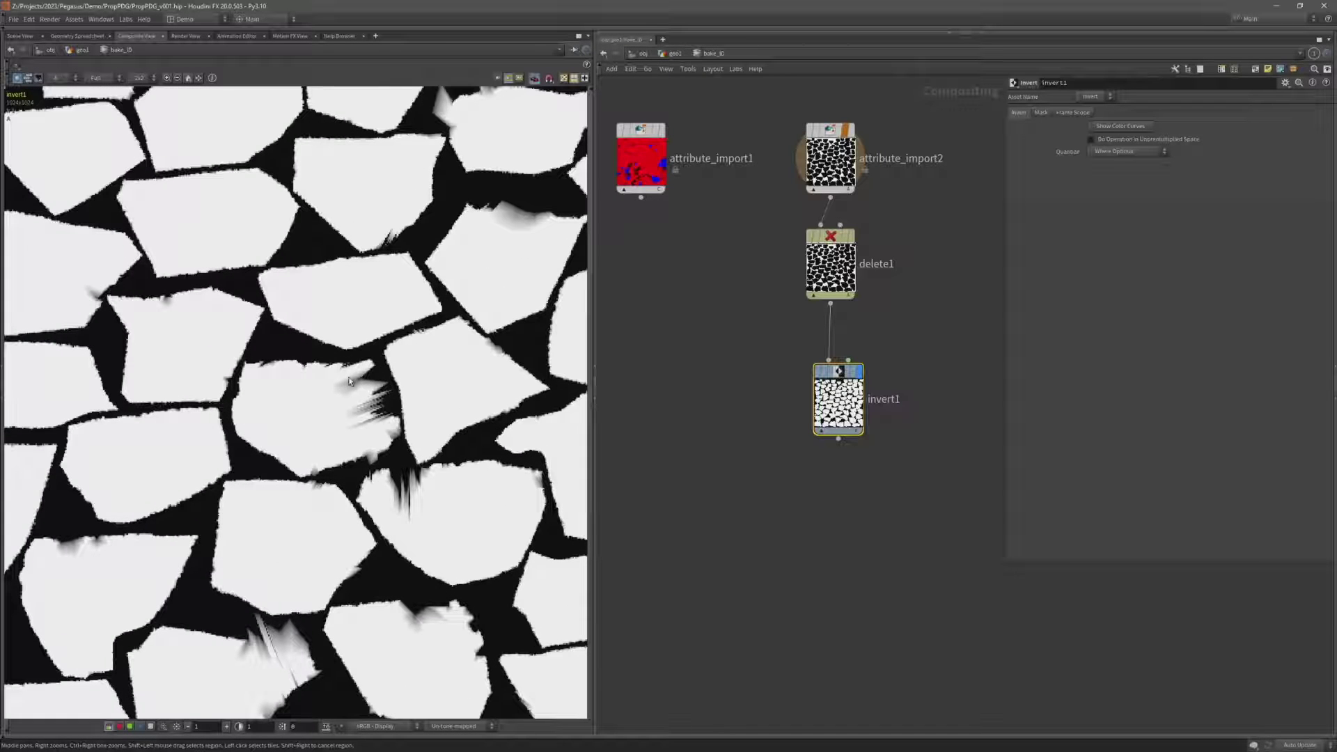
Add a Levels node after invert1 and set its upper input level to .001
{"action": "left_click", "coordinate": [838, 439]}
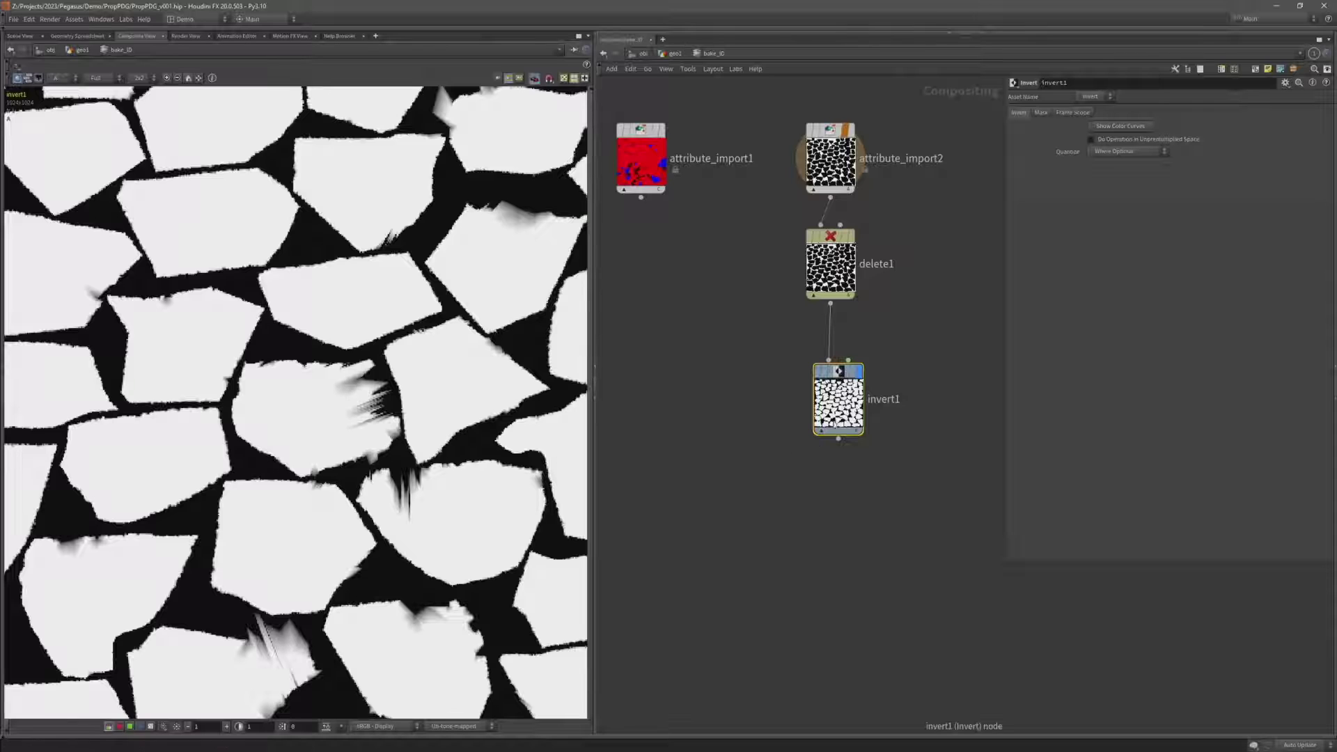
{"action": "left_click", "coordinate": [835, 504]}
{"action": "type", "text": "levels"}
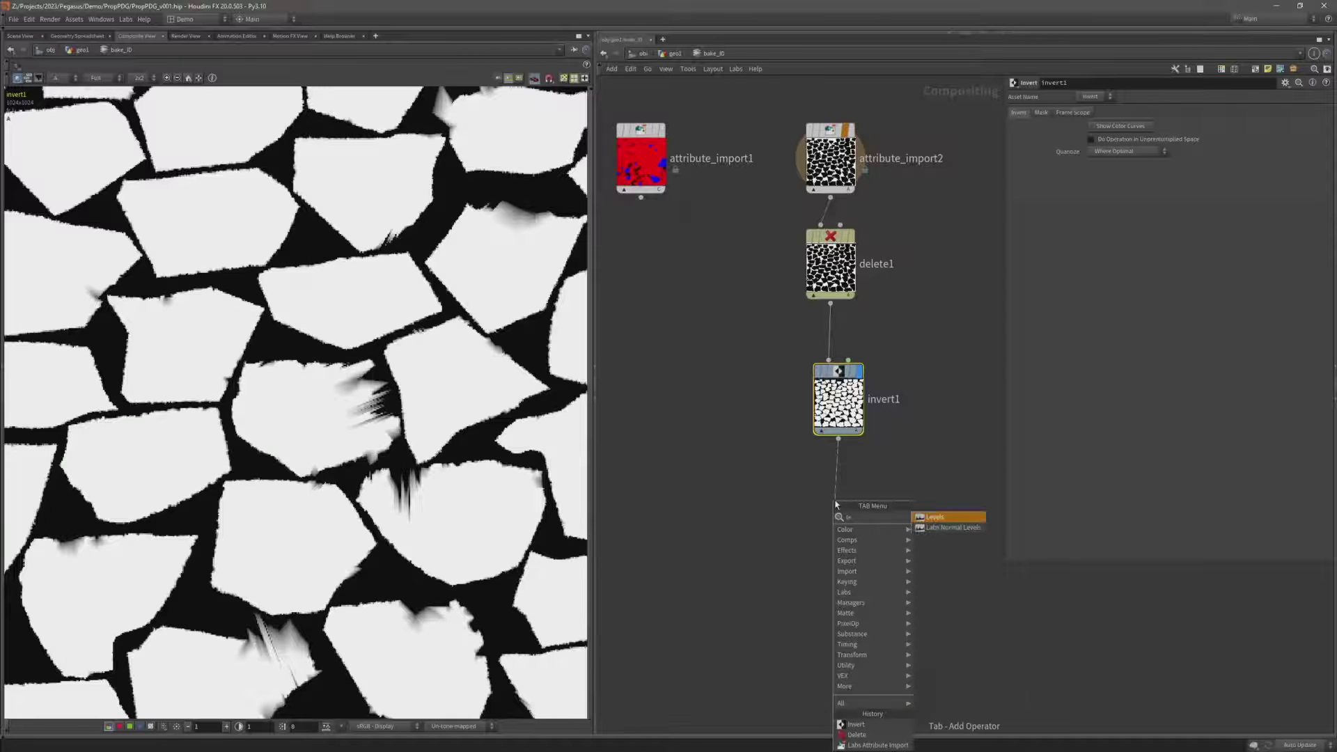
{"action": "key", "text": "Return"}
{"action": "left_click_drag", "start_coordinate": [859, 503], "coordinate": [862, 496]}
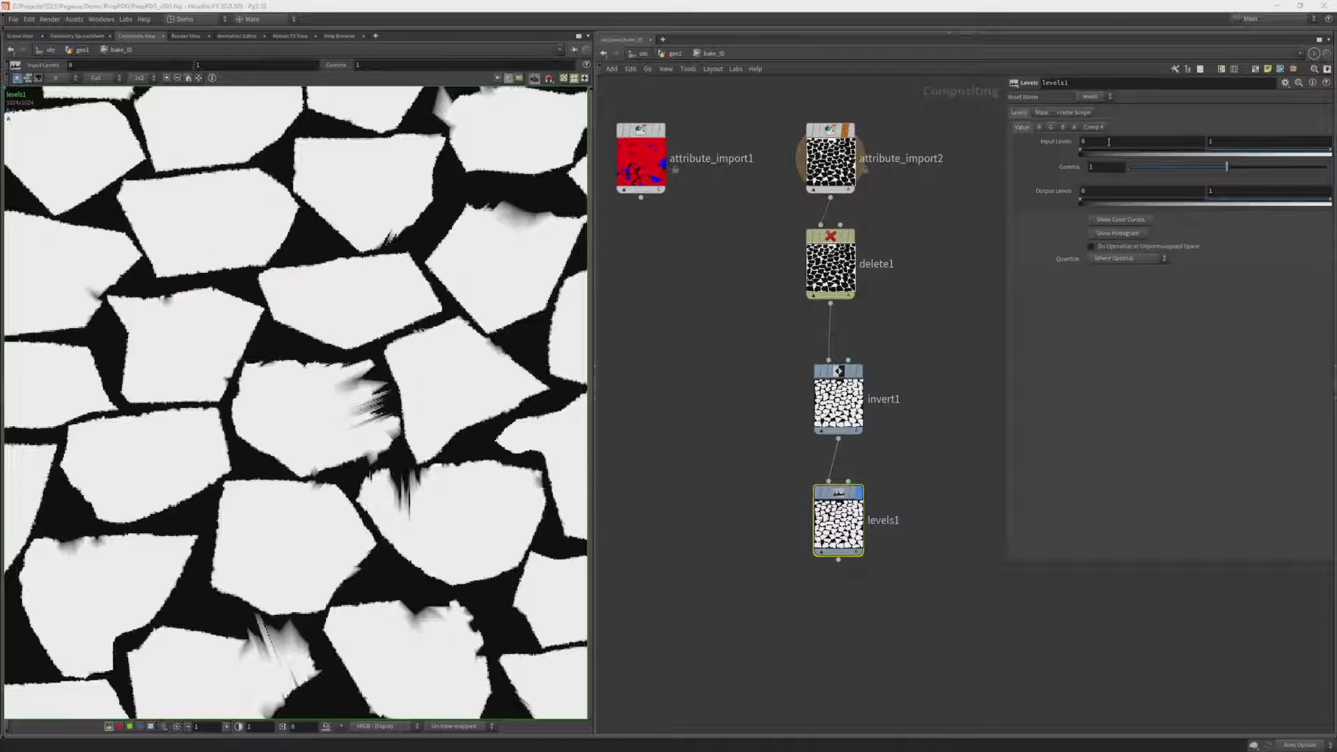
{"action": "left_click", "coordinate": [1239, 141]}
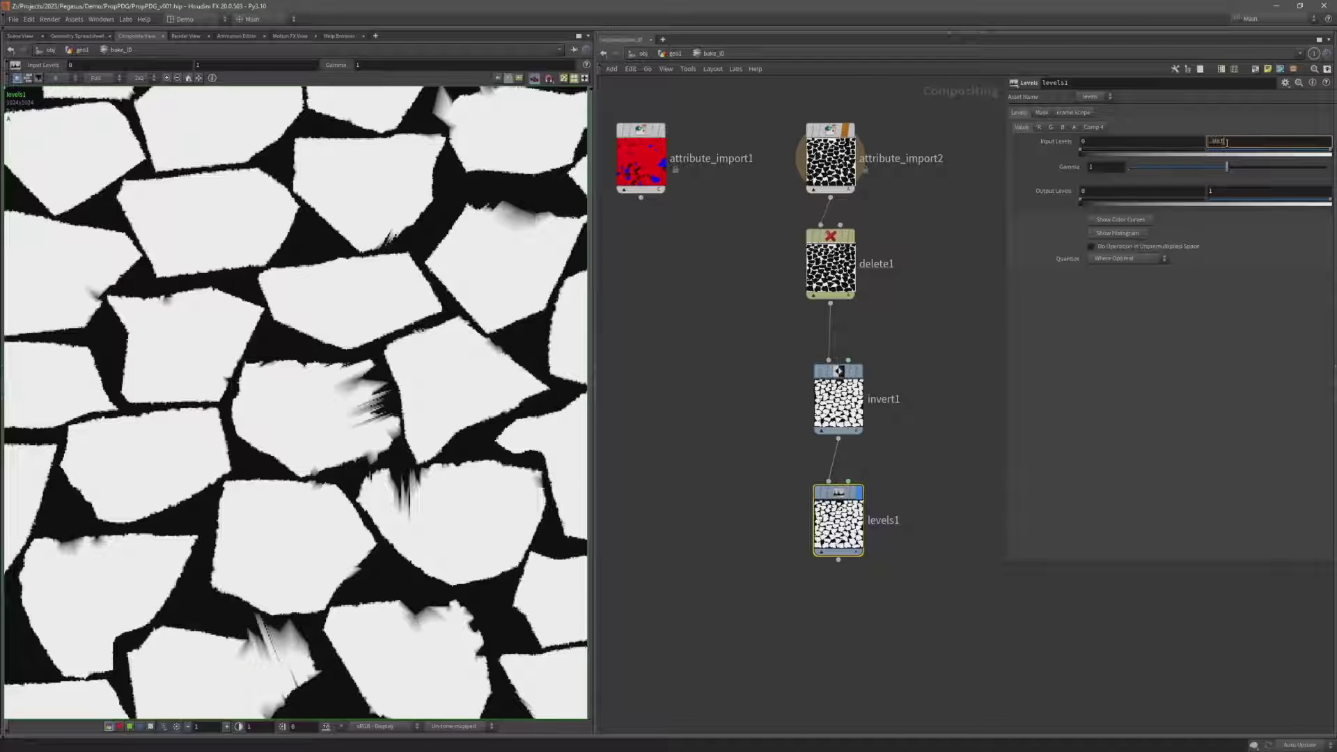
{"action": "key", "text": "Return"}
{"action": "scroll", "coordinate": [283, 194], "scroll_direction": "down", "scroll_amount": 3}
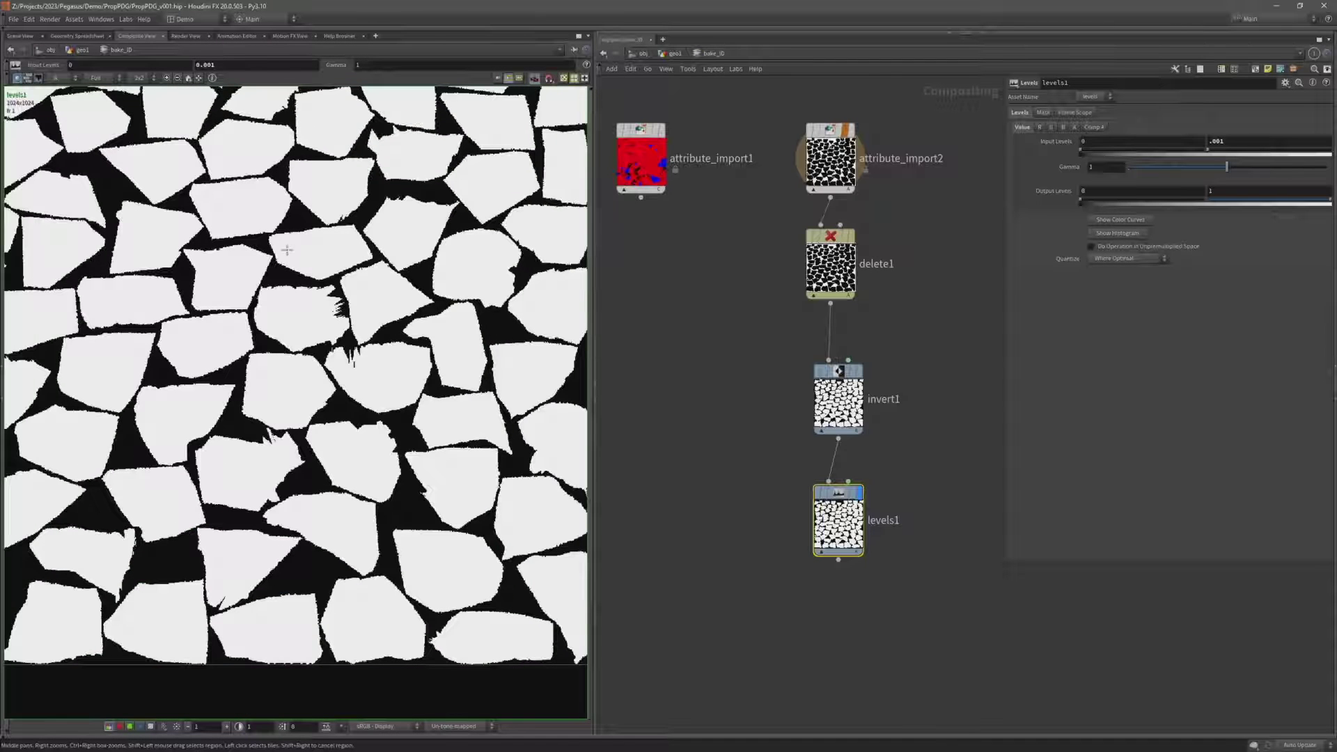
Add a Rename node after levels1 that renames plane A to uvmask, and display it
{"action": "left_click", "coordinate": [839, 560]}
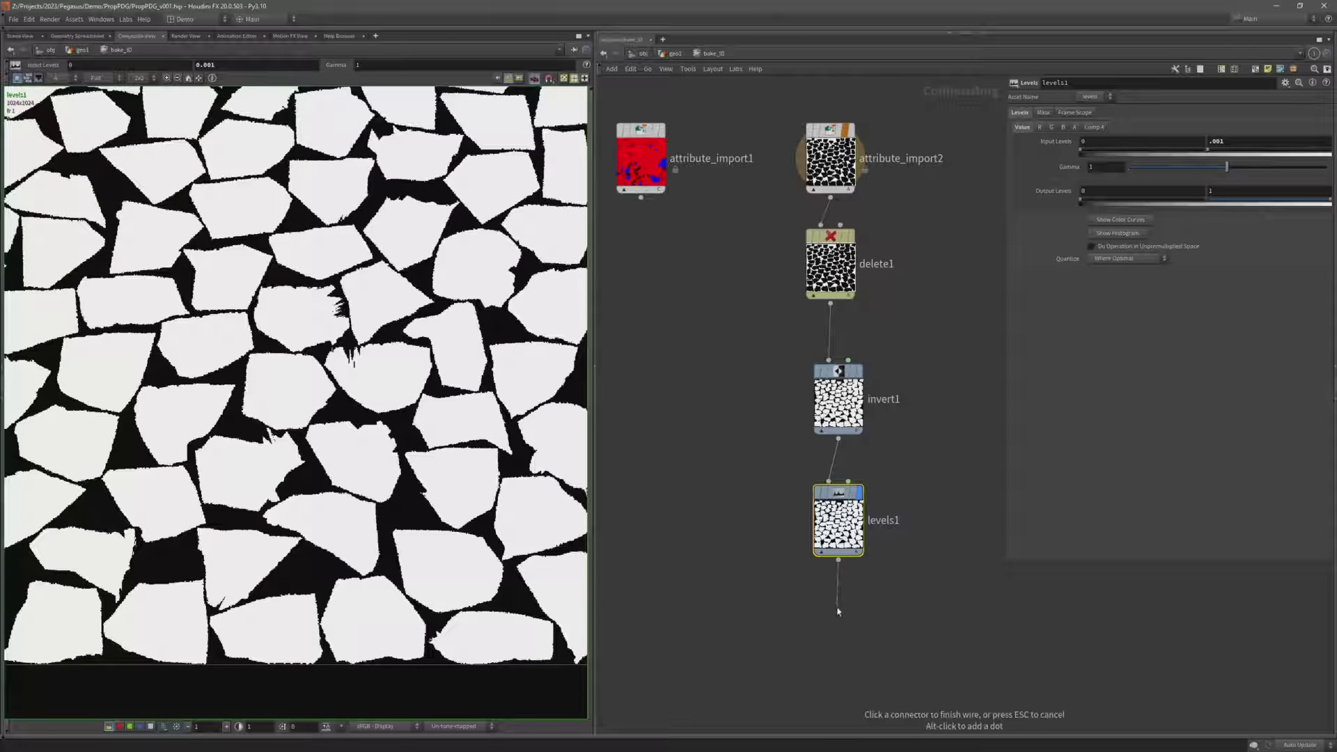
{"action": "left_click", "coordinate": [838, 611]}
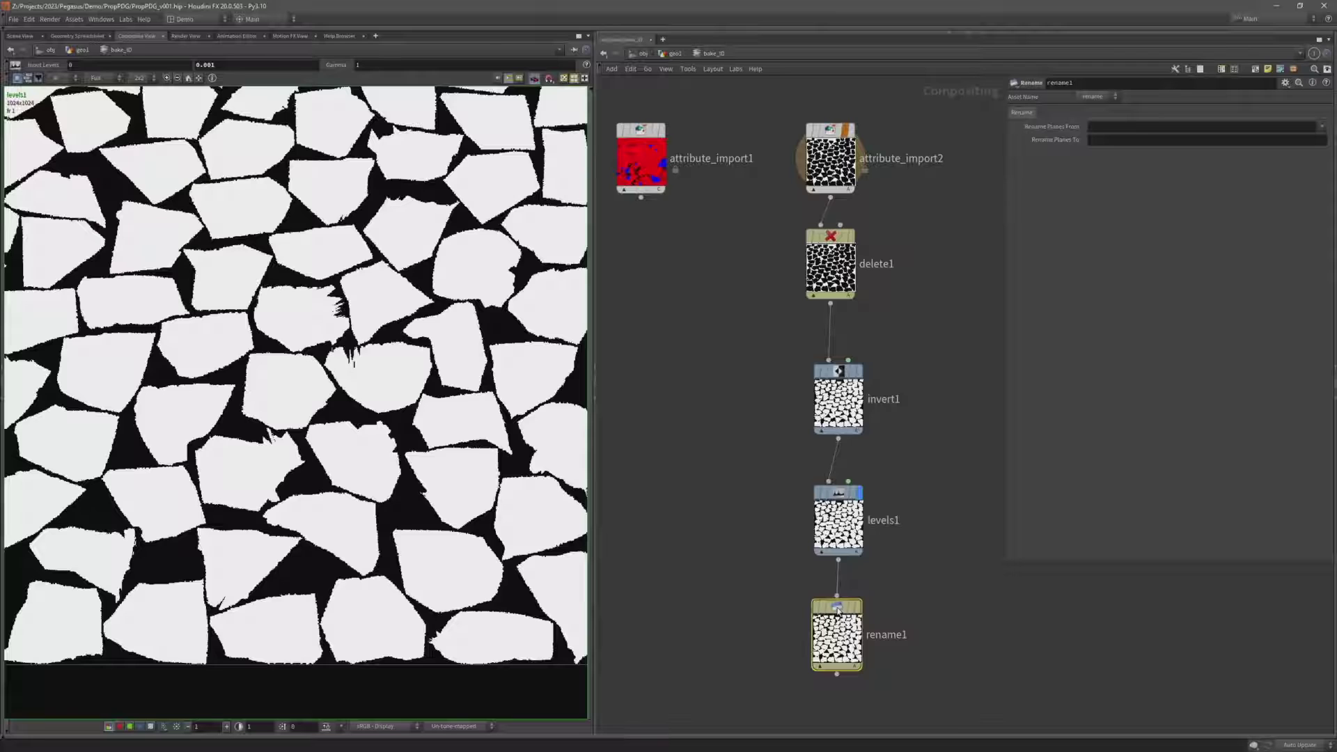
{"action": "left_click", "coordinate": [1153, 124]}
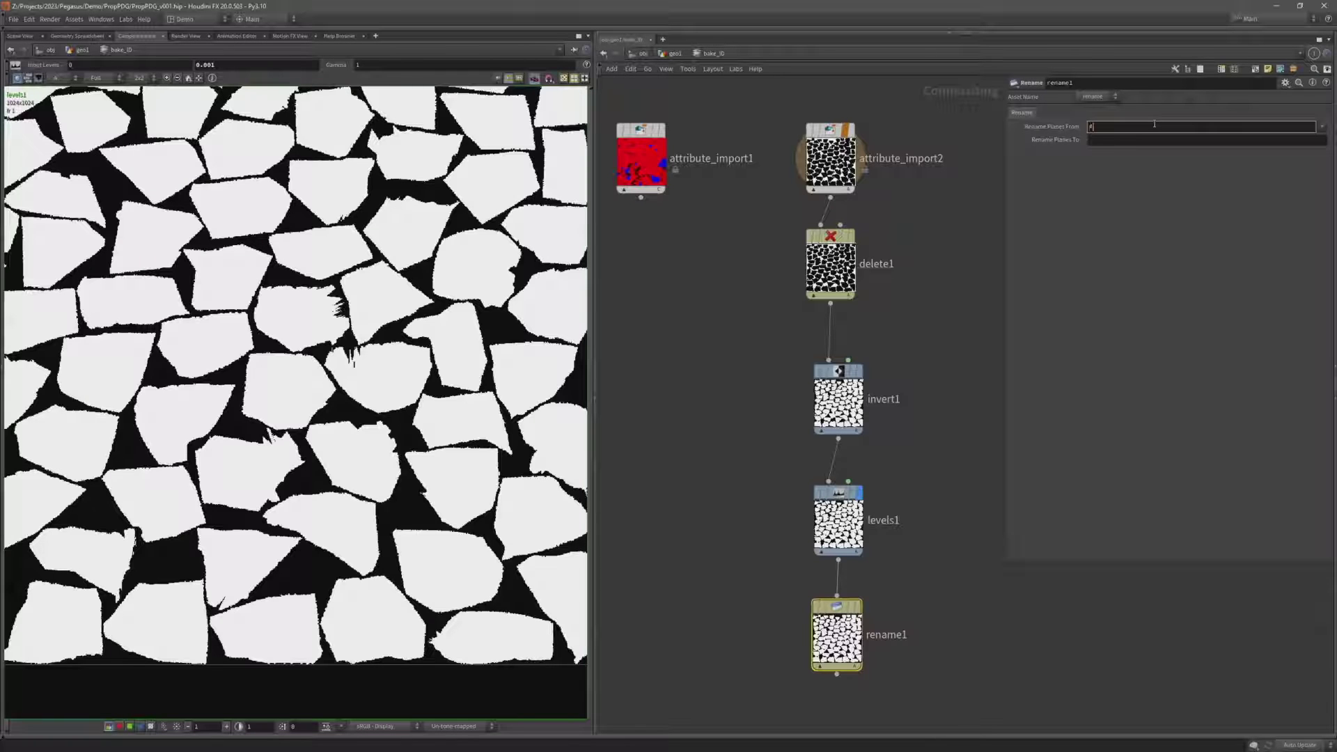
{"action": "key", "text": "Tab"}
{"action": "type", "text": "uvmask"}
{"action": "key", "text": "Return"}
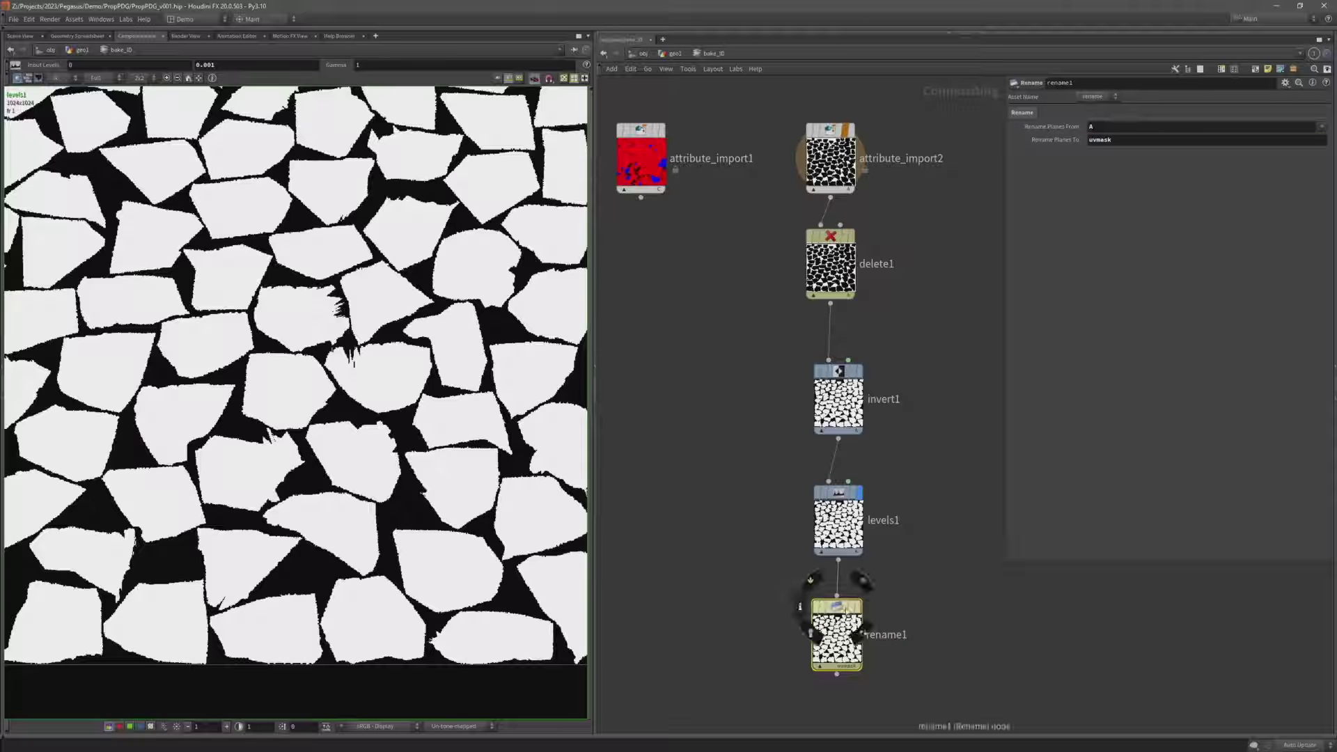
{"action": "left_click", "coordinate": [861, 613]}
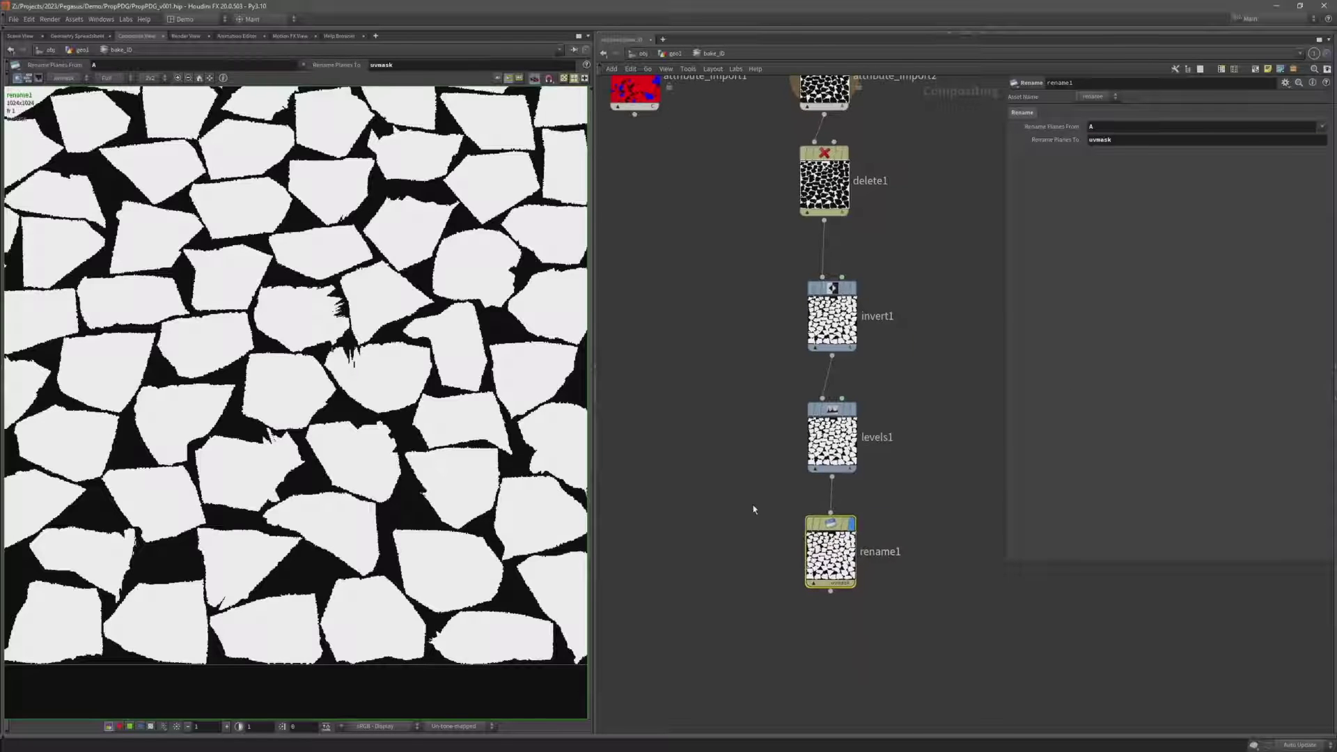
Add a Composite node with attribute_import1 wired into its foreground input
{"action": "mouse_move", "coordinate": [842, 589]}
{"action": "scroll", "coordinate": [746, 337], "scroll_direction": "down", "scroll_amount": 4}
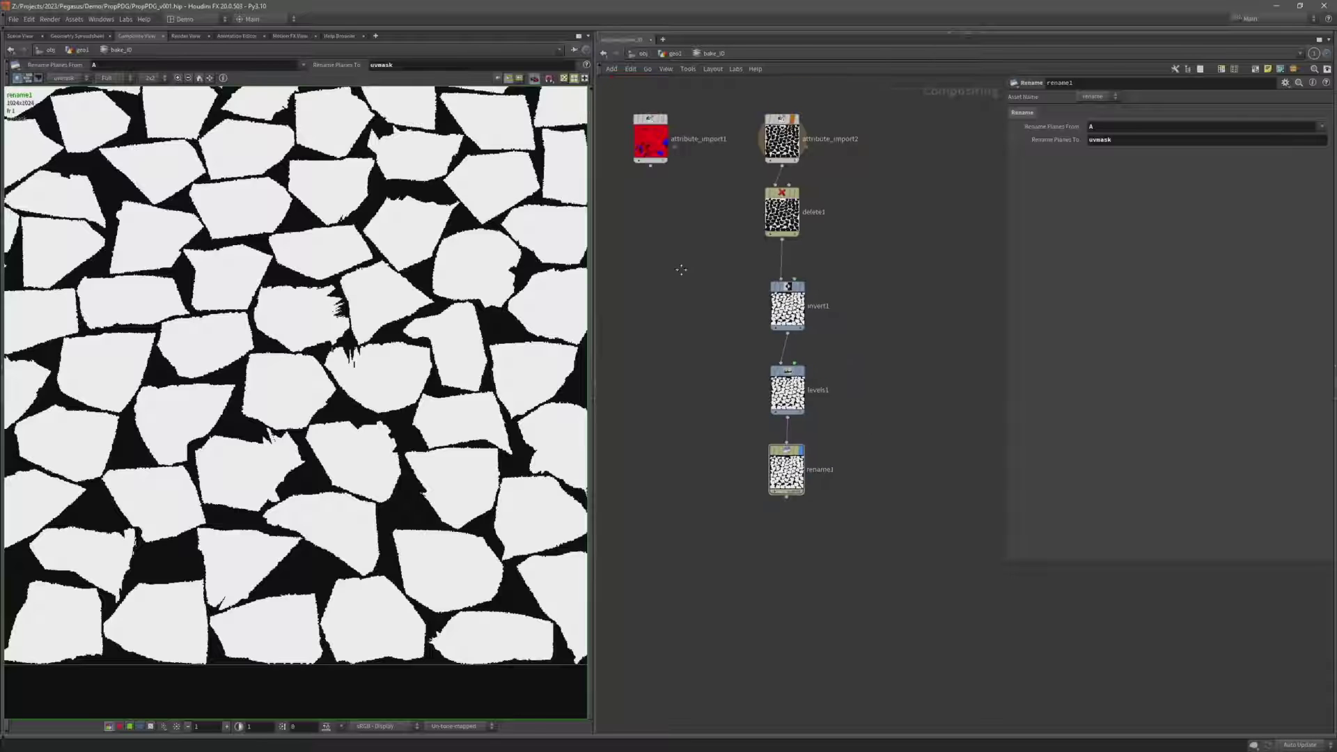
{"action": "left_click", "coordinate": [682, 140]}
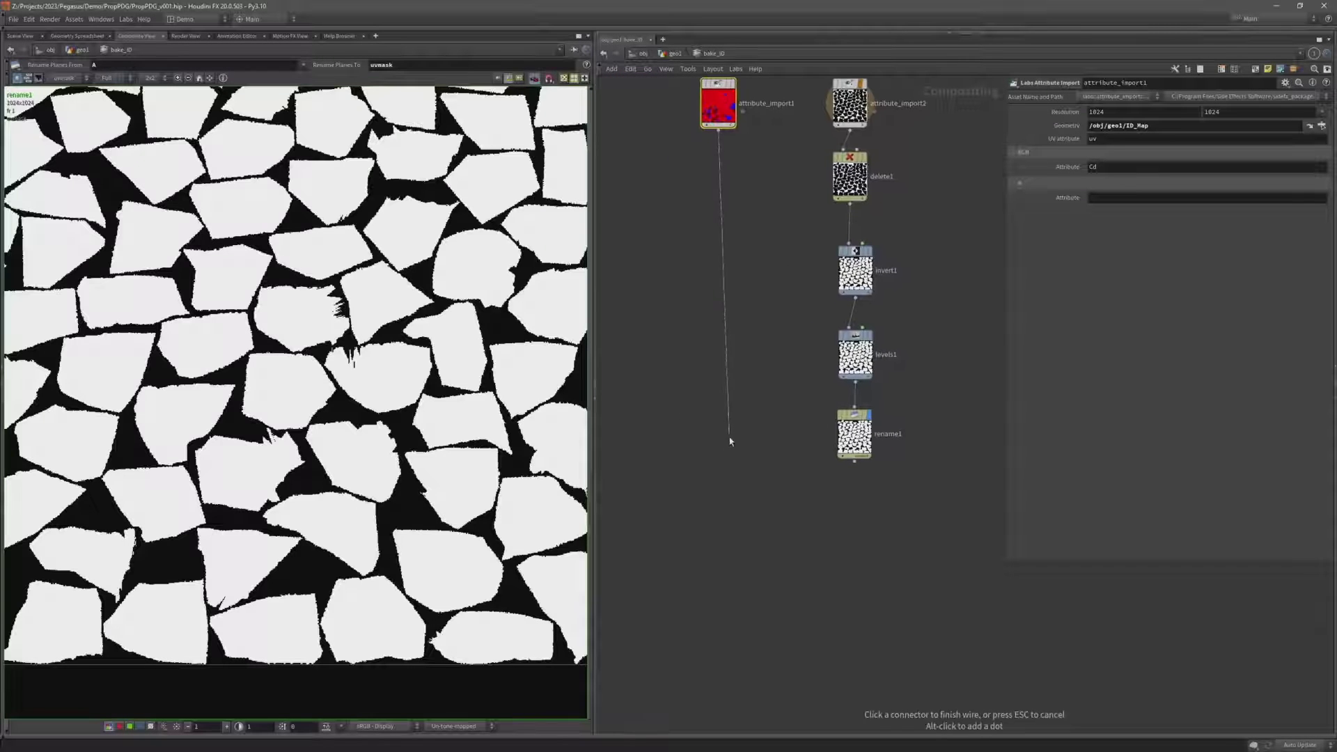
{"action": "key", "text": "Tab"}
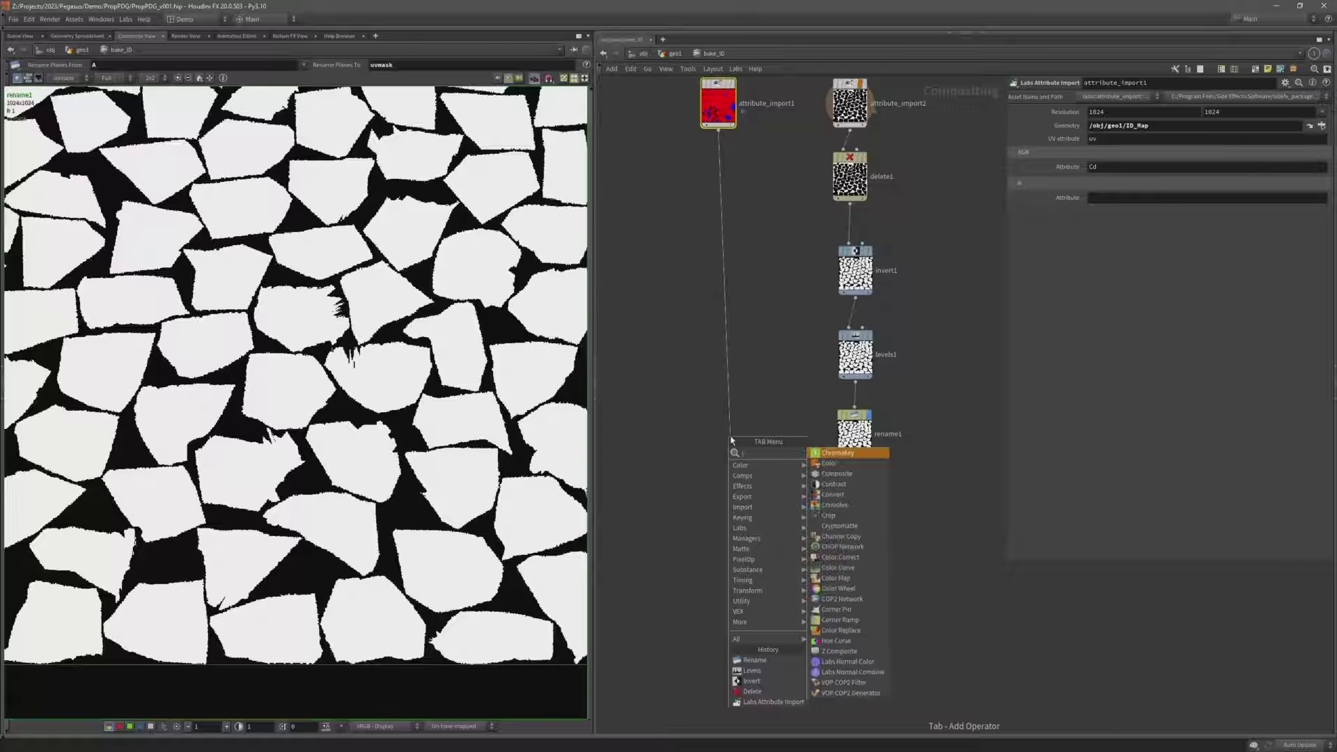
{"action": "type", "text": "comp"}
{"action": "key", "text": "Return"}
{"action": "left_click", "coordinate": [732, 440]}
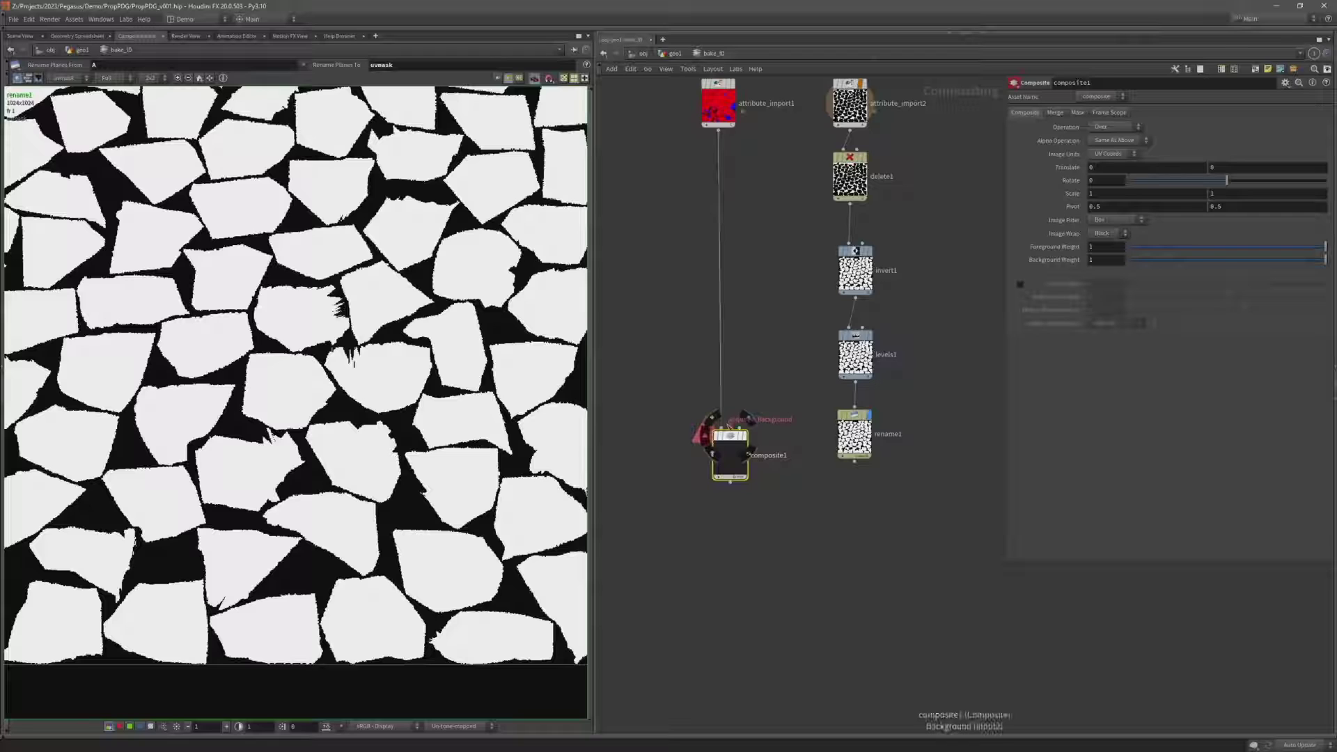
Wire a Color node into the background input of composite1 and save the scene
{"action": "left_click", "coordinate": [729, 425]}
{"action": "key", "text": "Tab"}
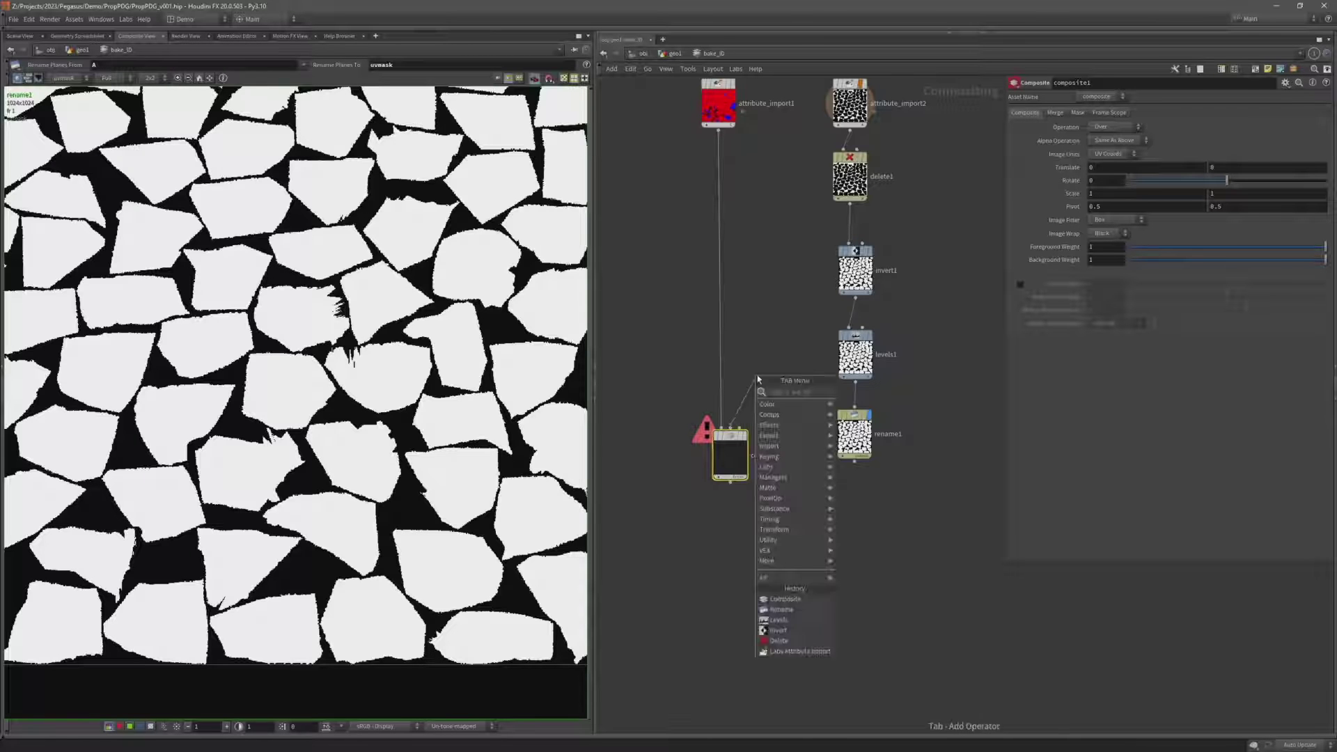
{"action": "type", "text": "colo"}
{"action": "key", "text": "Return"}
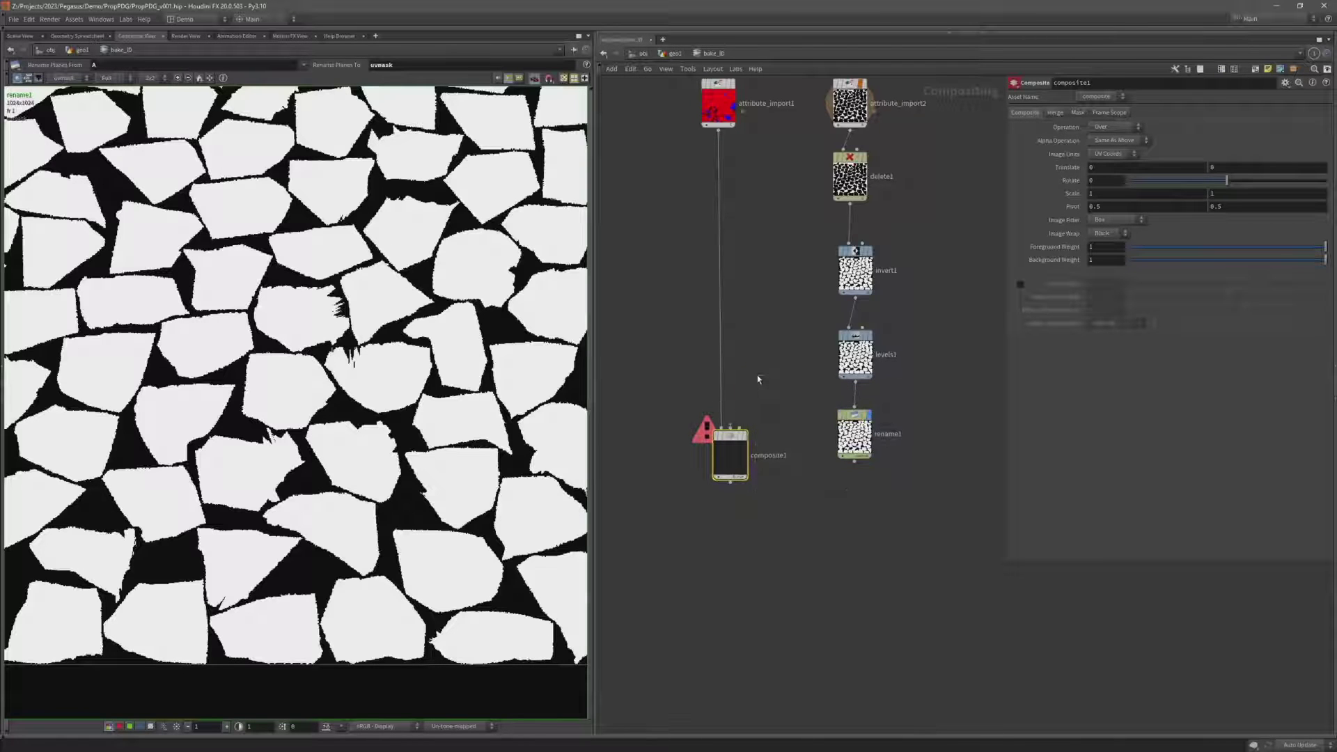
{"action": "left_click", "coordinate": [756, 379]}
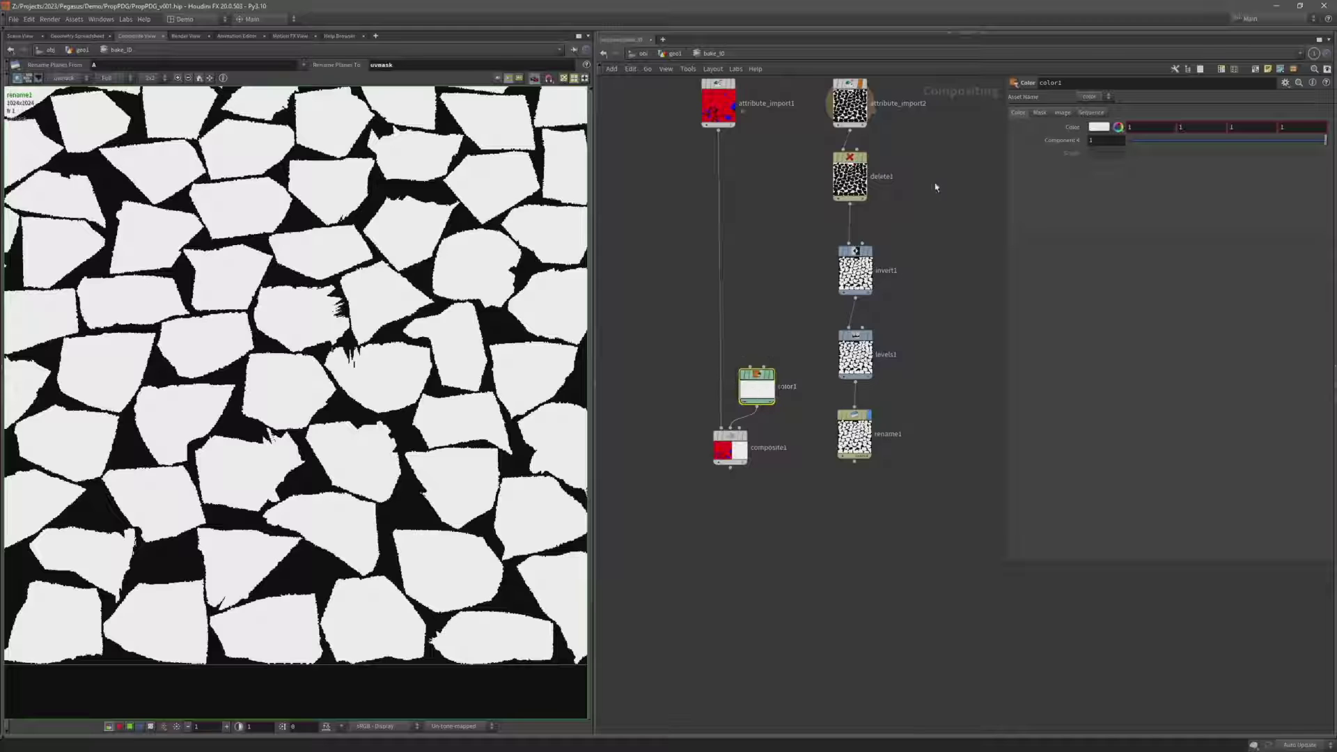
{"action": "key", "text": "ctrl+s"}
Set the colour of color1 to black
{"action": "left_click", "coordinate": [1117, 128]}
{"action": "left_click", "coordinate": [1098, 141]}
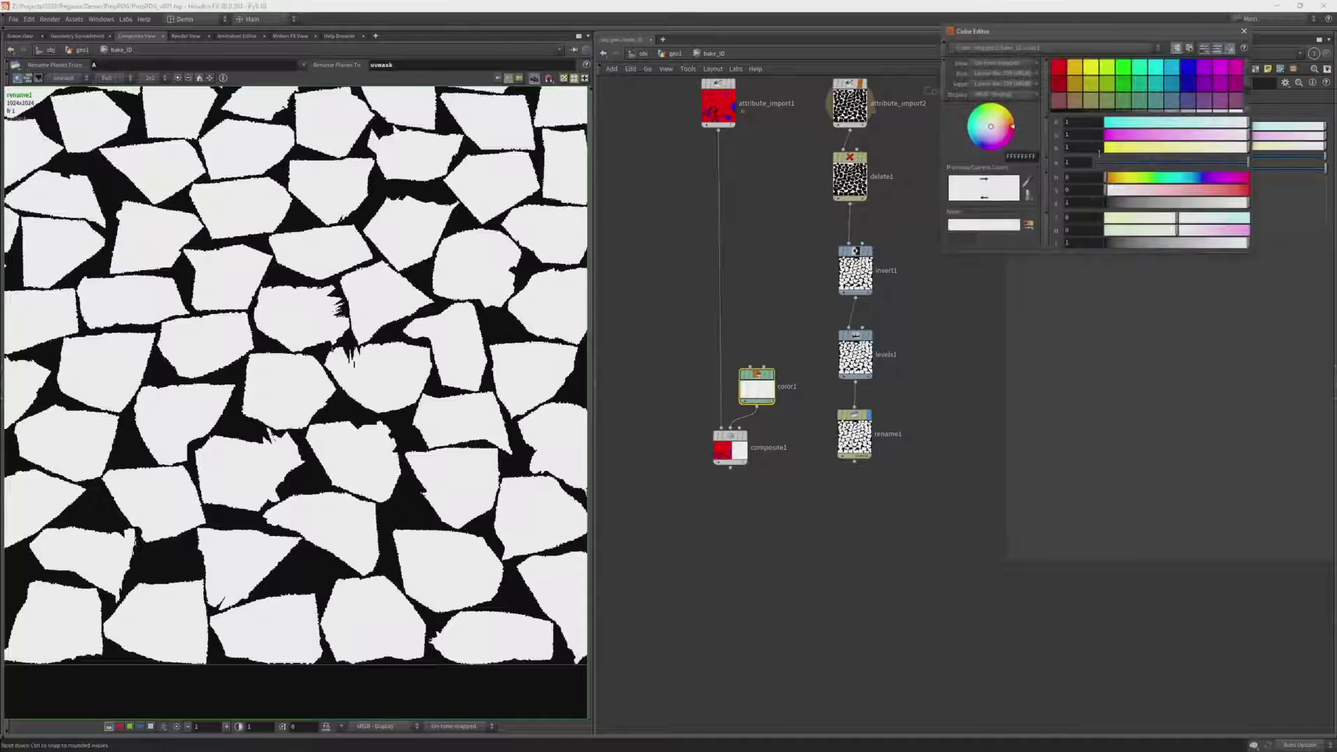
{"action": "left_click", "coordinate": [1059, 110]}
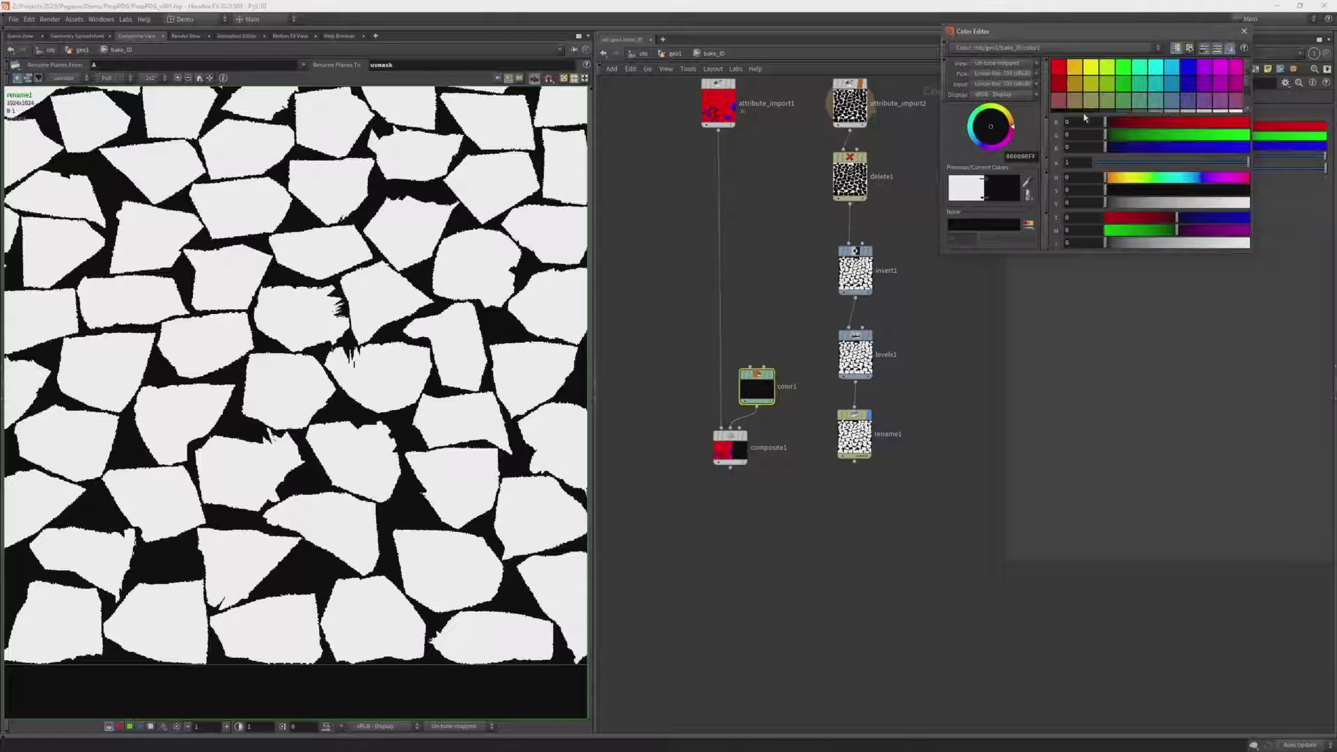
{"action": "left_click", "coordinate": [1243, 31]}
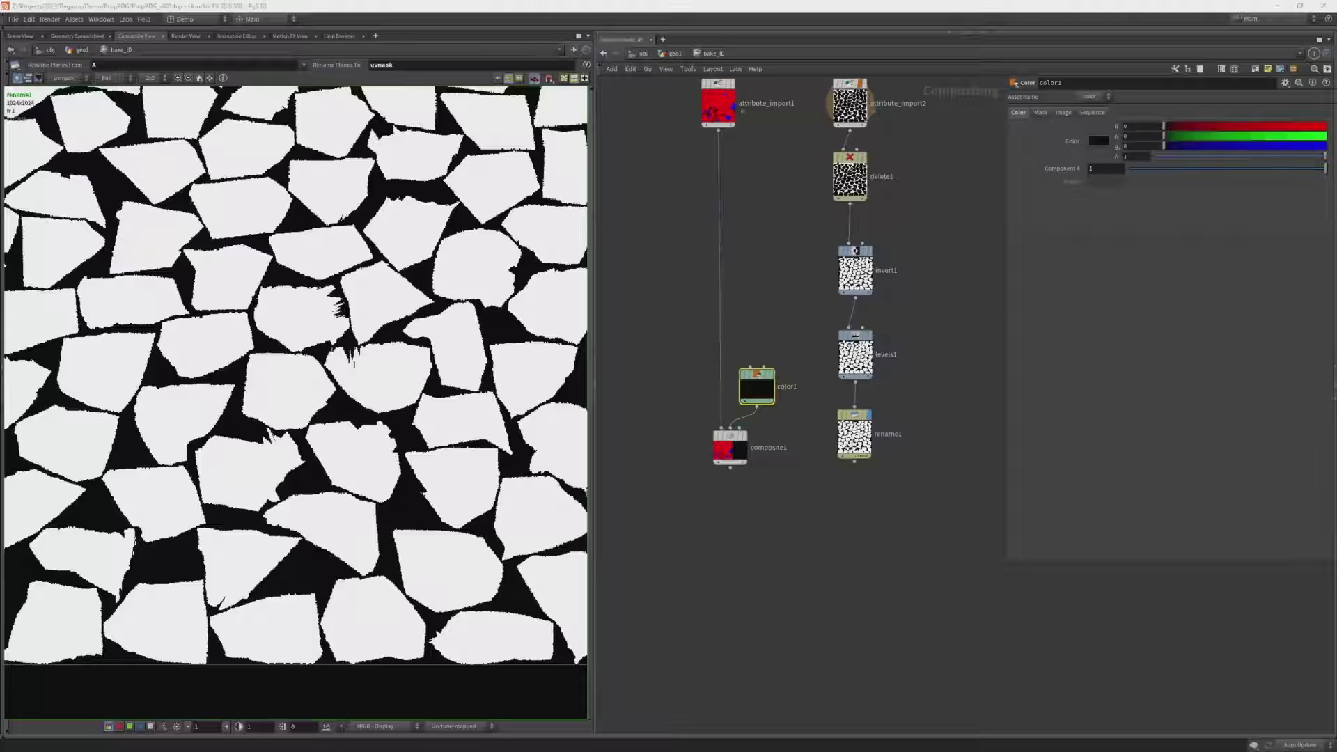
Override the image size of color1 to 1024 by 1024 and move the node clear of composite1
{"action": "scroll", "coordinate": [704, 449], "scroll_direction": "up", "scroll_amount": 5}
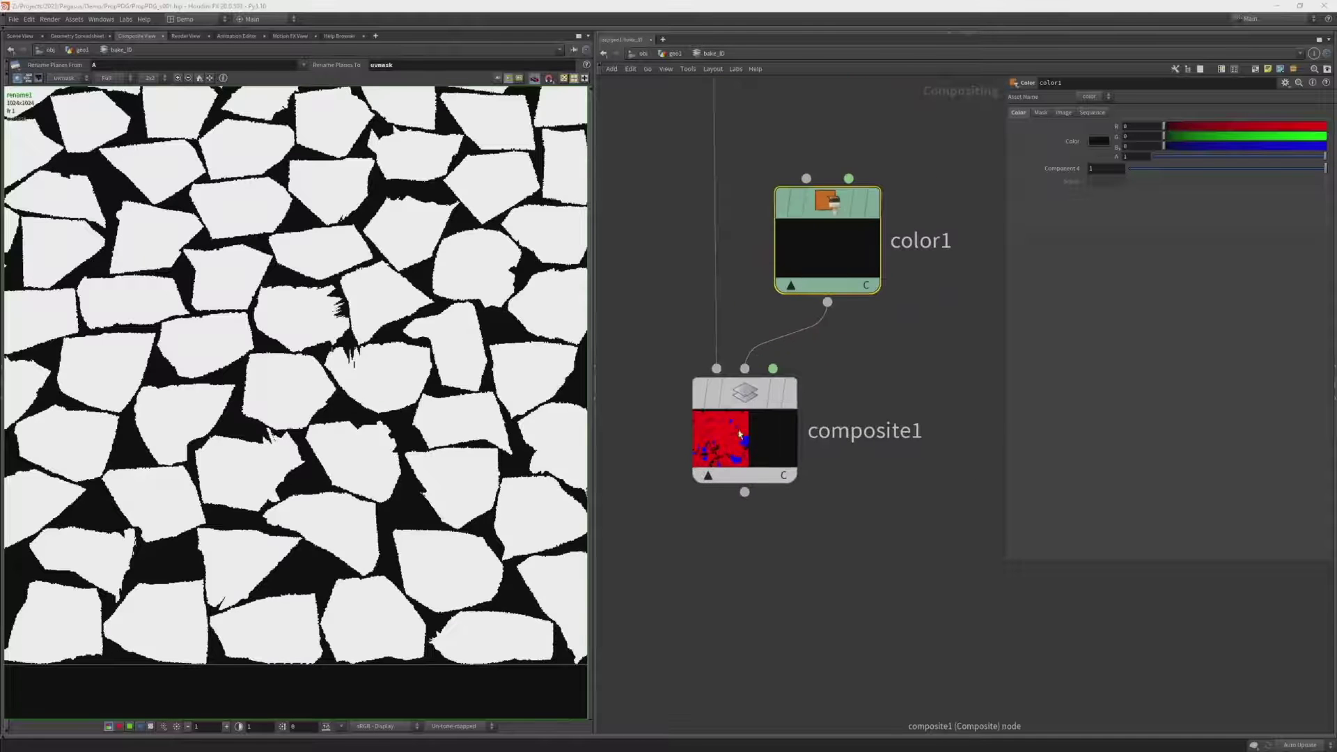
{"action": "mouse_move", "coordinate": [728, 428]}
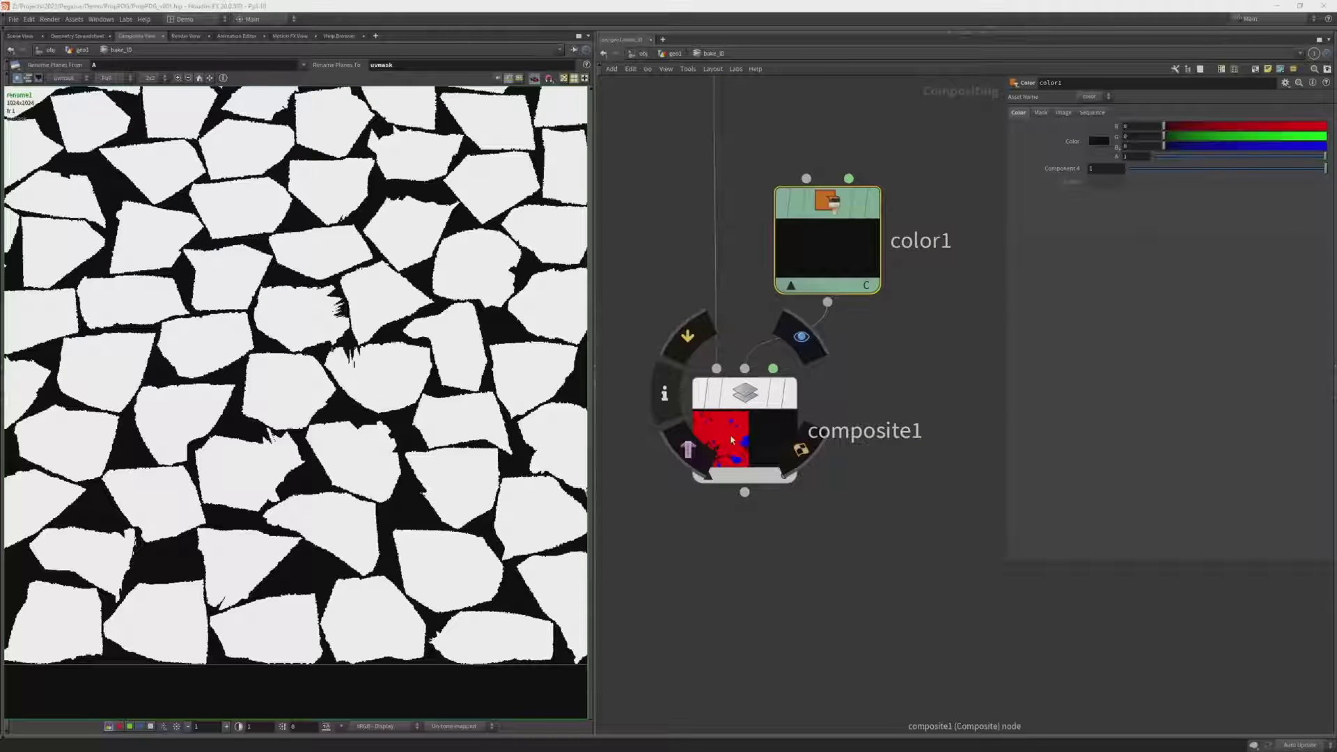
{"action": "key", "text": "h"}
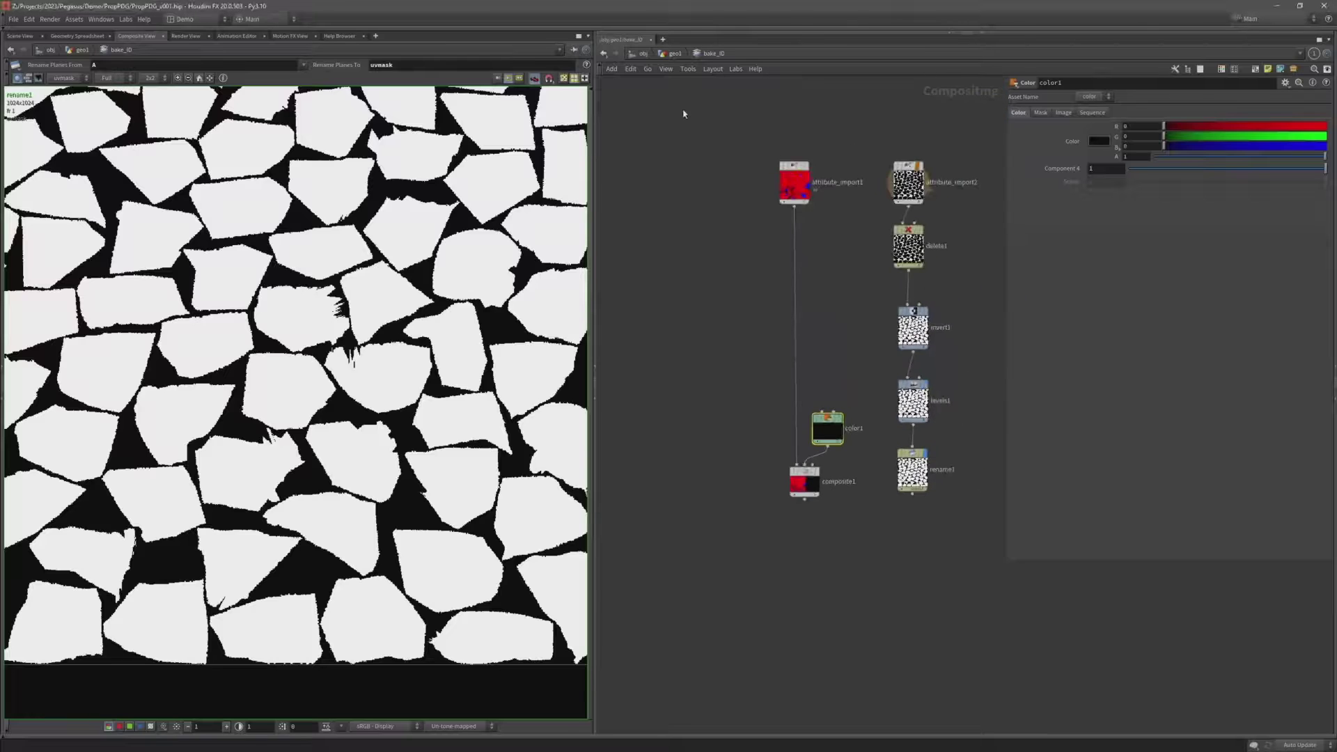
{"action": "left_click", "coordinate": [794, 183]}
{"action": "scroll", "coordinate": [823, 230], "scroll_direction": "up", "scroll_amount": 2}
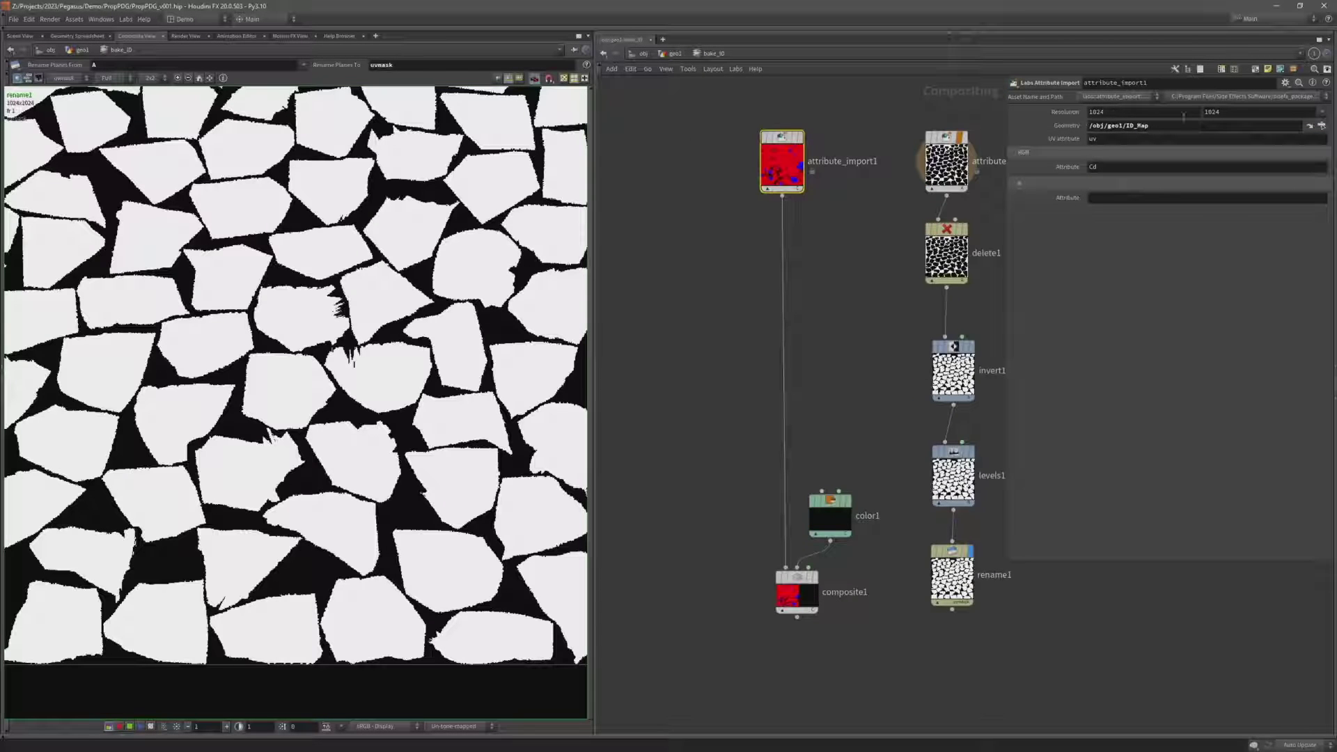
{"action": "left_click", "coordinate": [814, 521]}
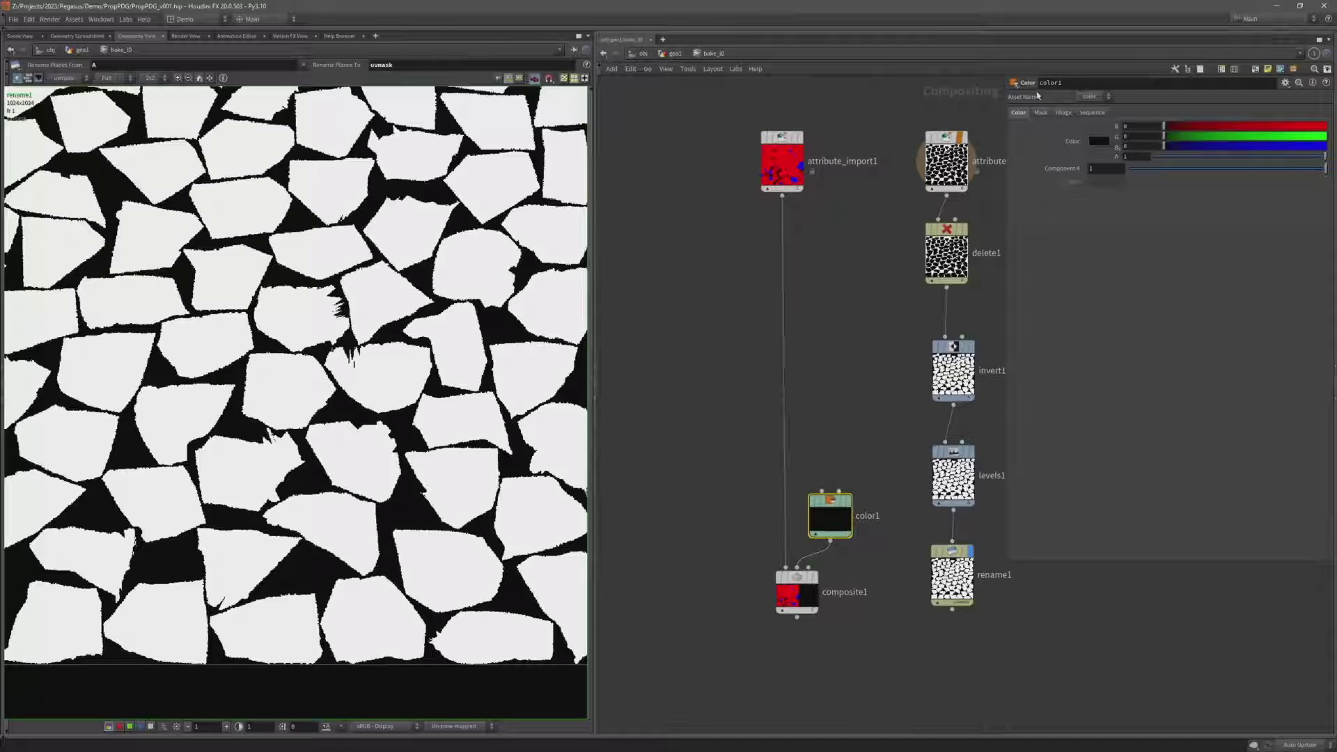
{"action": "left_click", "coordinate": [1062, 112]}
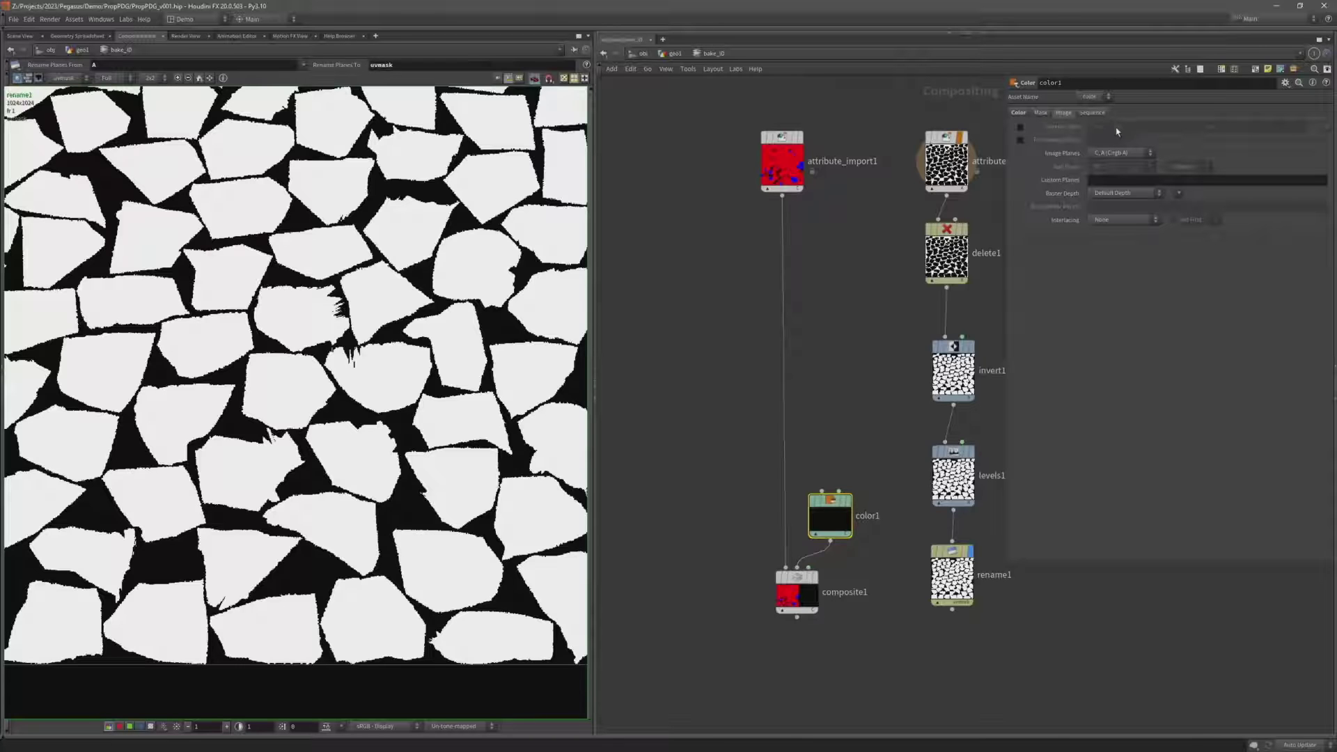
{"action": "left_click", "coordinate": [1019, 127]}
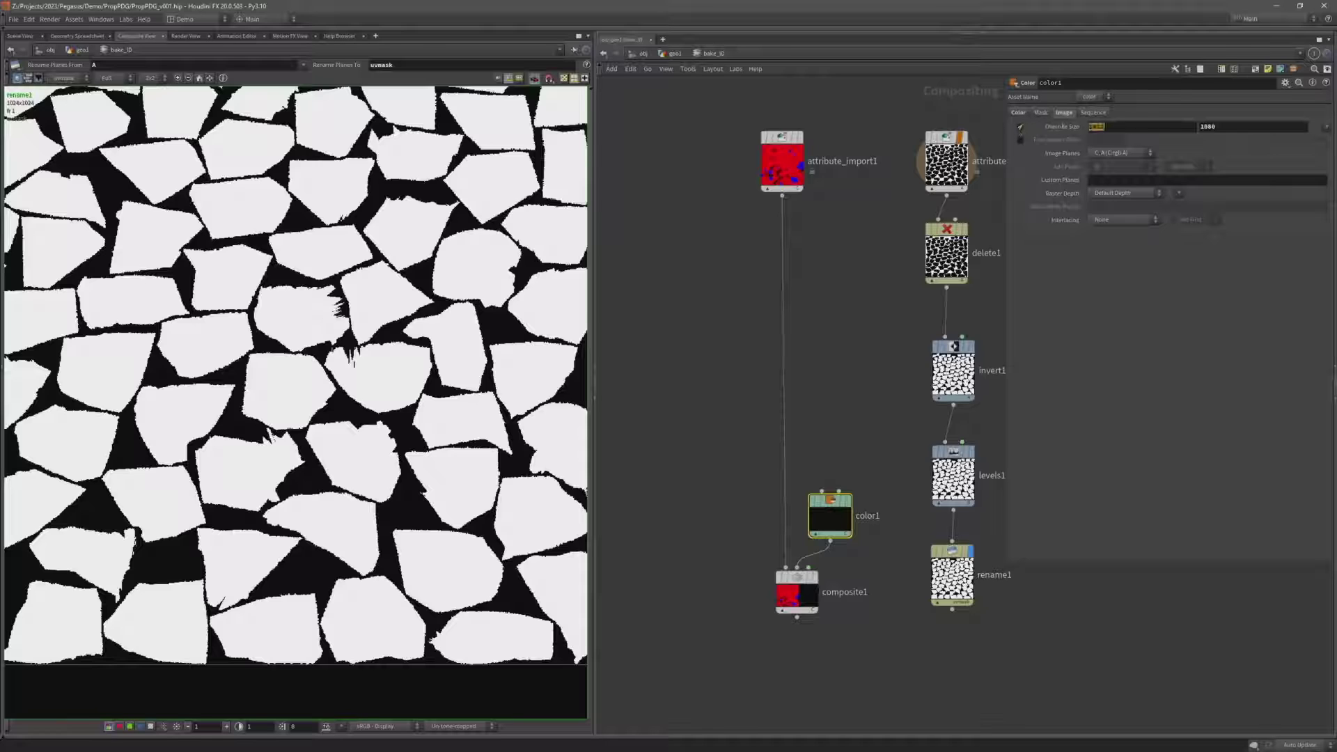
{"action": "type", "text": "1024"}
{"action": "key", "text": "Tab"}
{"action": "type", "text": "1024"}
{"action": "key", "text": "Return"}
{"action": "left_click", "coordinate": [797, 600]}
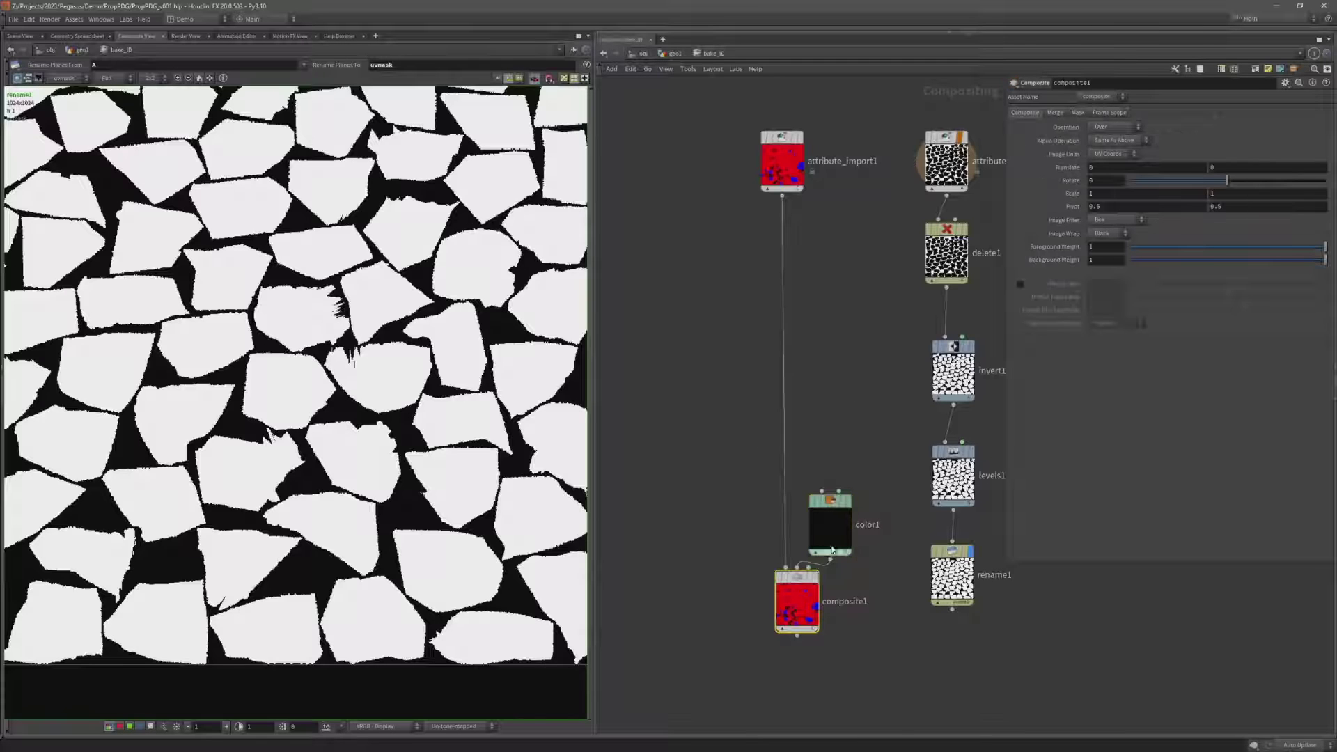
{"action": "left_click_drag", "start_coordinate": [839, 538], "coordinate": [843, 525]}
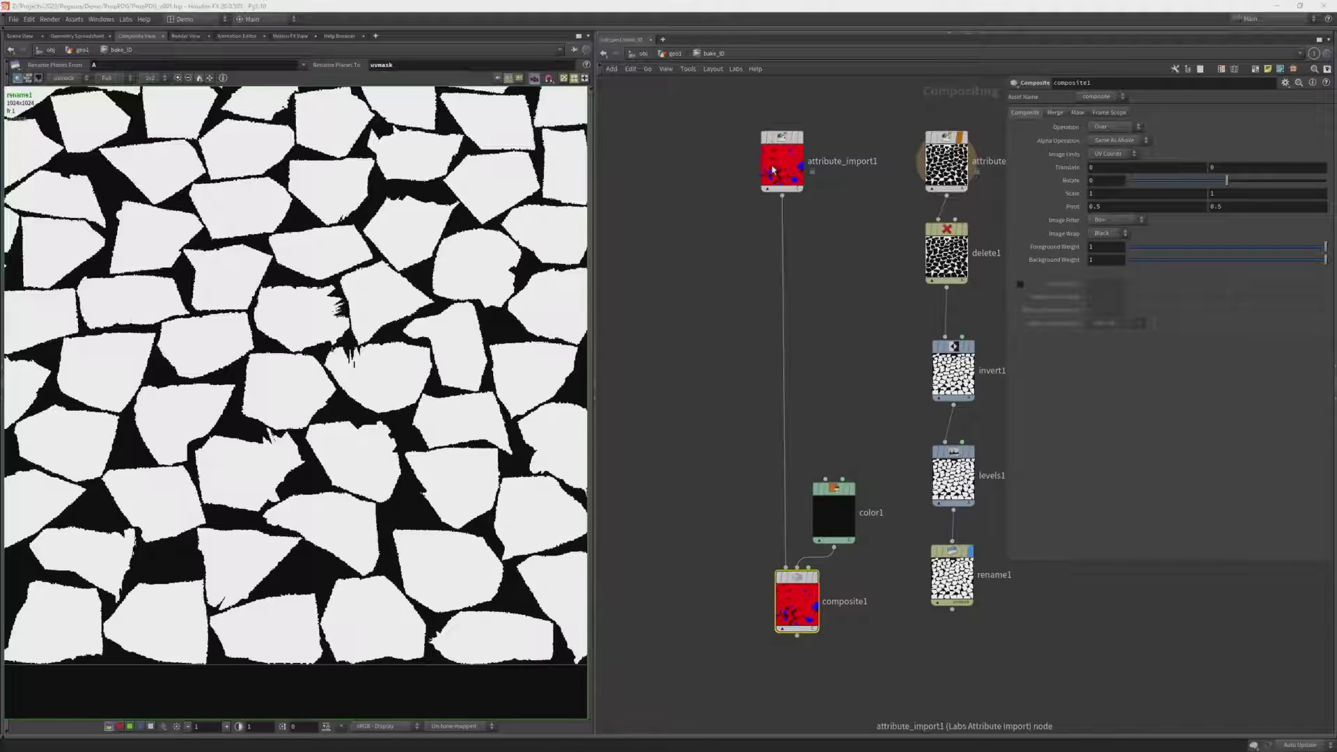
Link the second resolution value of attribute_import1 to its first one with a pasted relative reference
{"action": "left_click", "coordinate": [946, 160]}
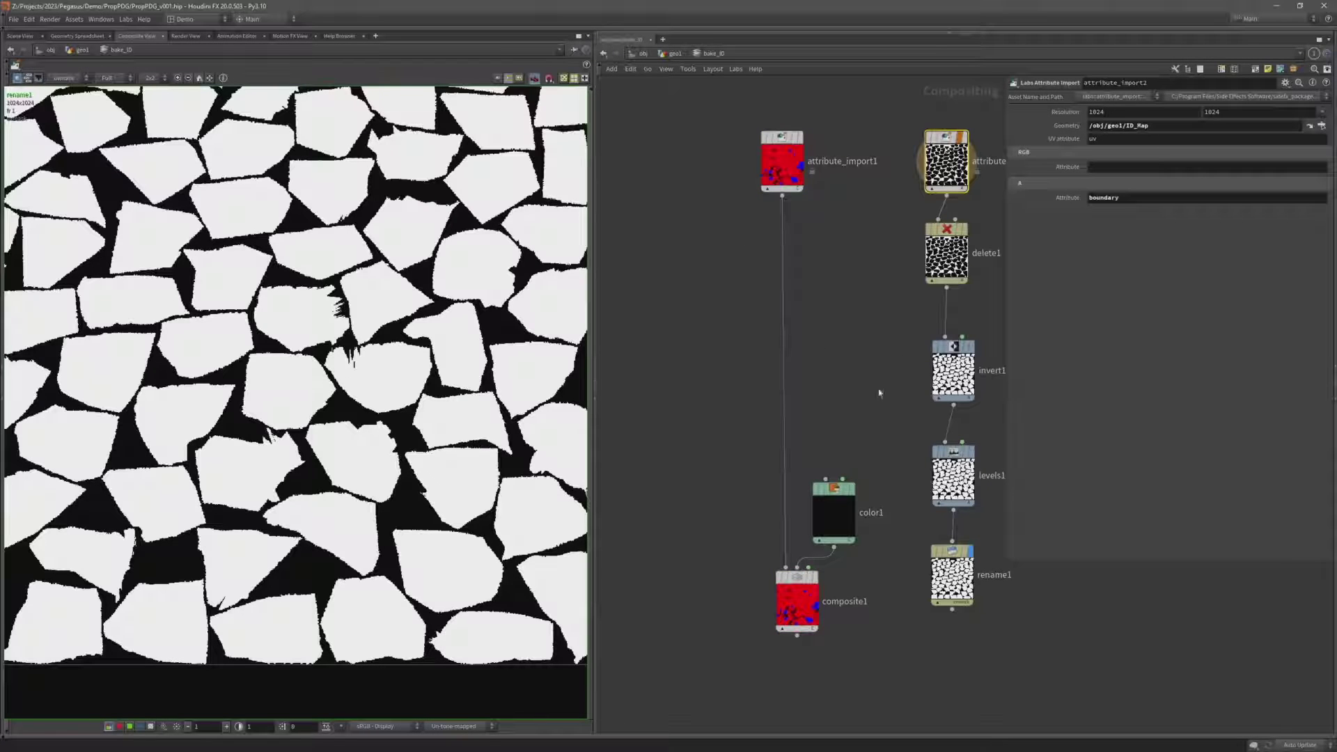
{"action": "left_click", "coordinate": [834, 515]}
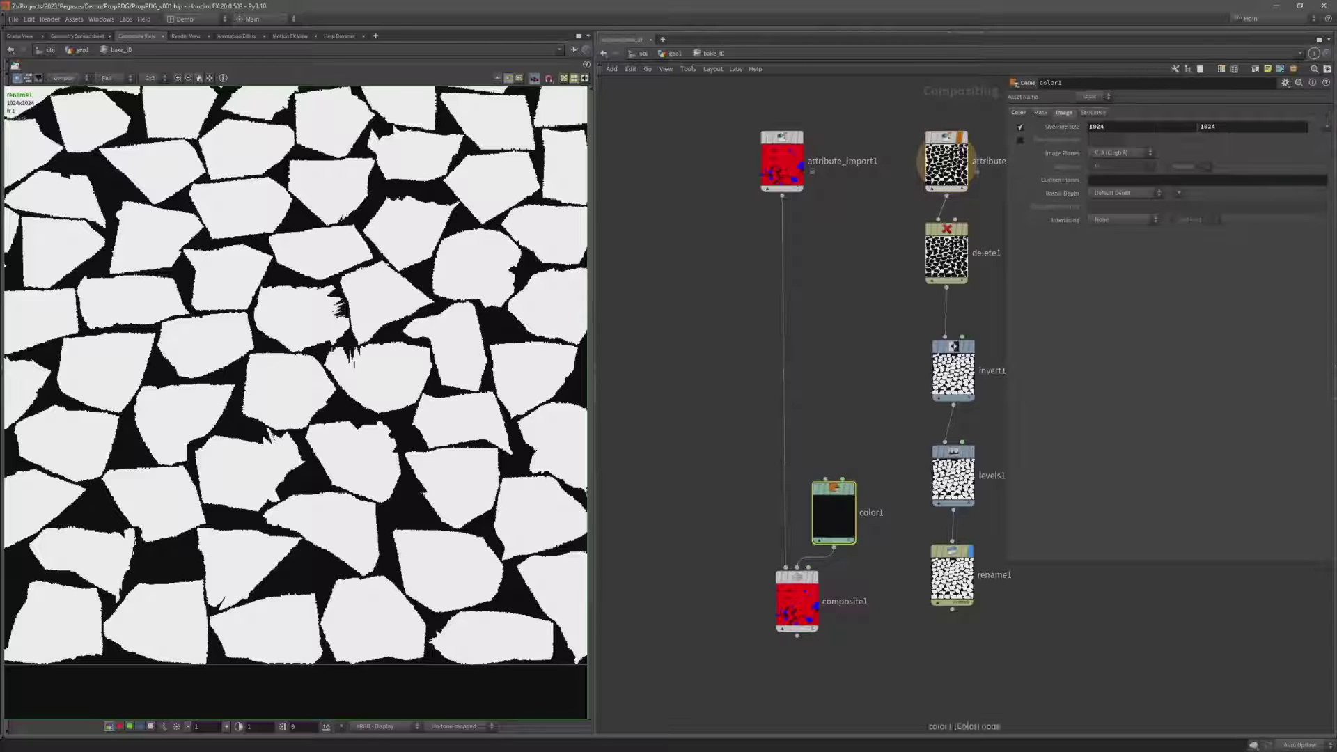
{"action": "left_click", "coordinate": [773, 167]}
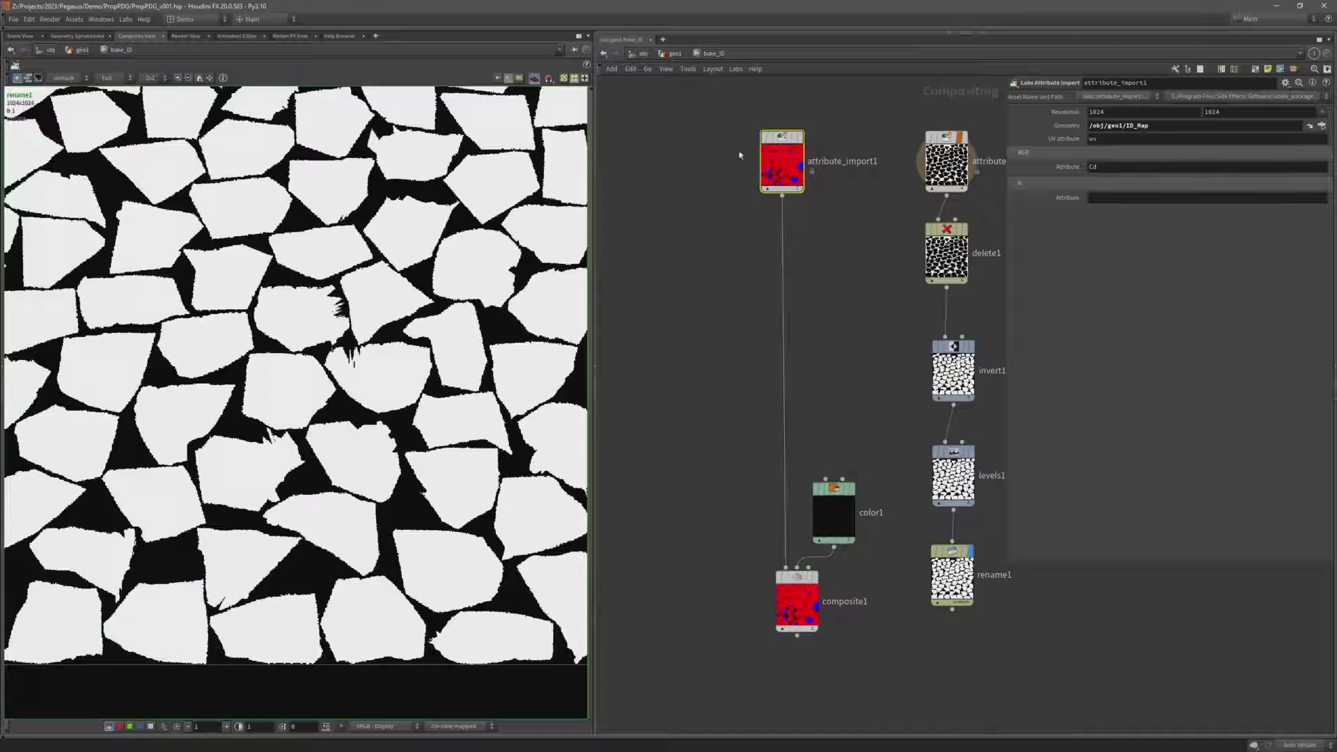
{"action": "double_click", "coordinate": [1115, 111]}
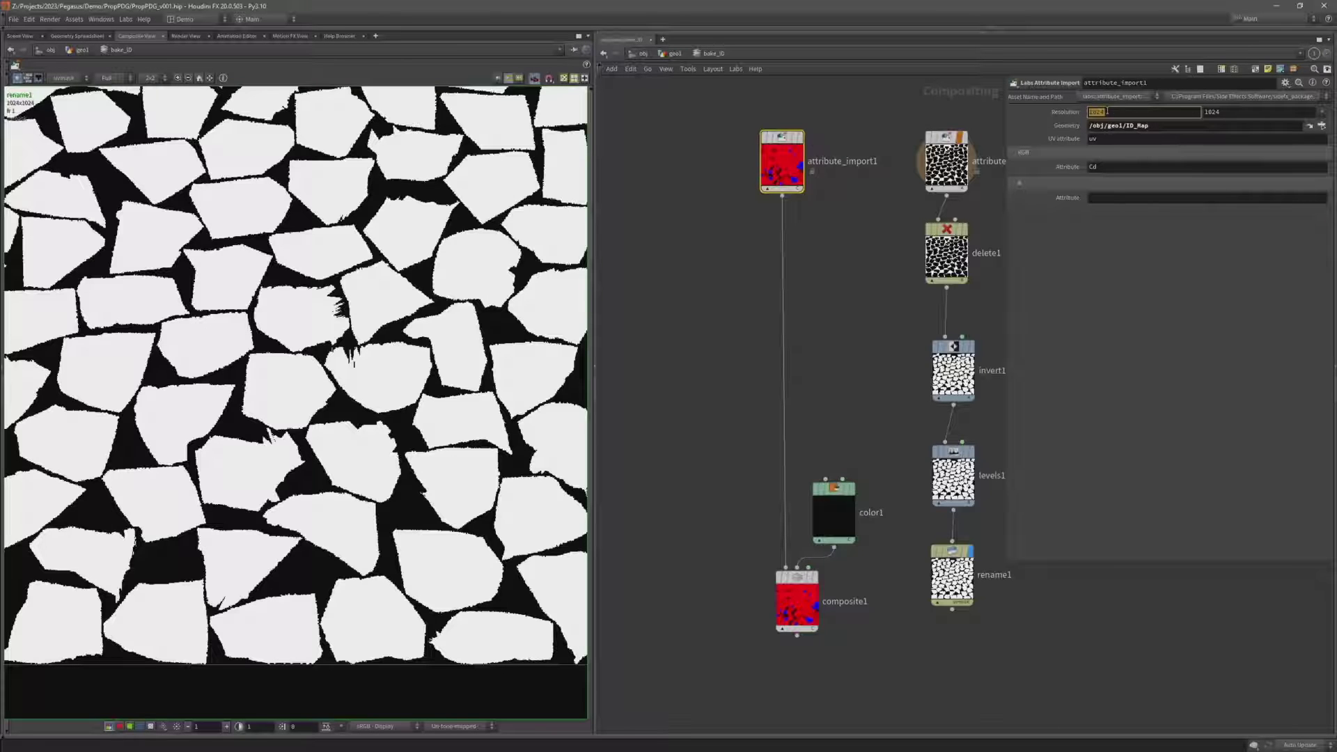
{"action": "right_click", "coordinate": [1102, 112]}
{"action": "left_click", "coordinate": [1118, 188]}
{"action": "double_click", "coordinate": [1210, 112]}
{"action": "left_click", "coordinate": [1215, 112]}
{"action": "key", "text": "BackSpace"}
{"action": "key", "text": "BackSpace"}
{"action": "key", "text": "BackSpace"}
{"action": "key", "text": "BackSpace"}
{"action": "right_click", "coordinate": [1231, 112]}
{"action": "left_click", "coordinate": [1226, 221]}
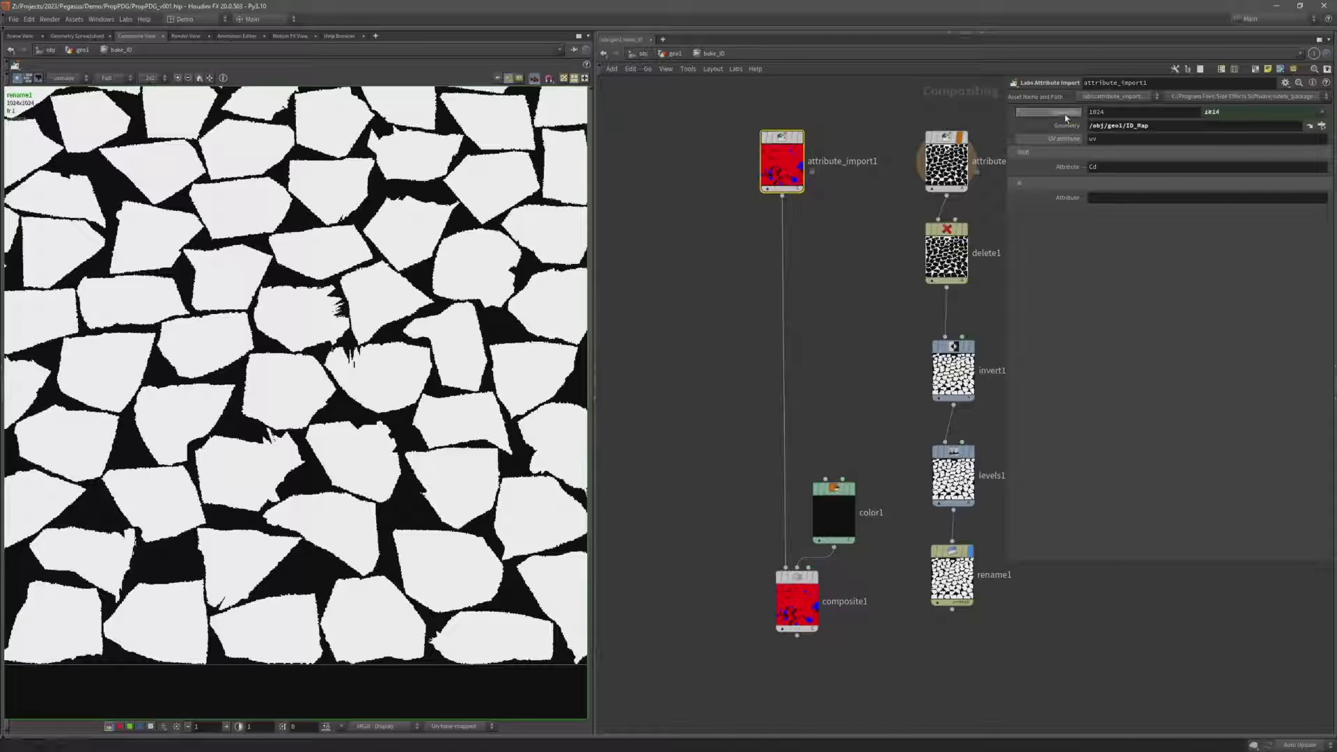
Test the linked resolution of attribute_import1 with a value of 2048 and undo the change
{"action": "double_click", "coordinate": [1107, 111]}
{"action": "type", "text": "2048"}
{"action": "key", "text": "Return"}
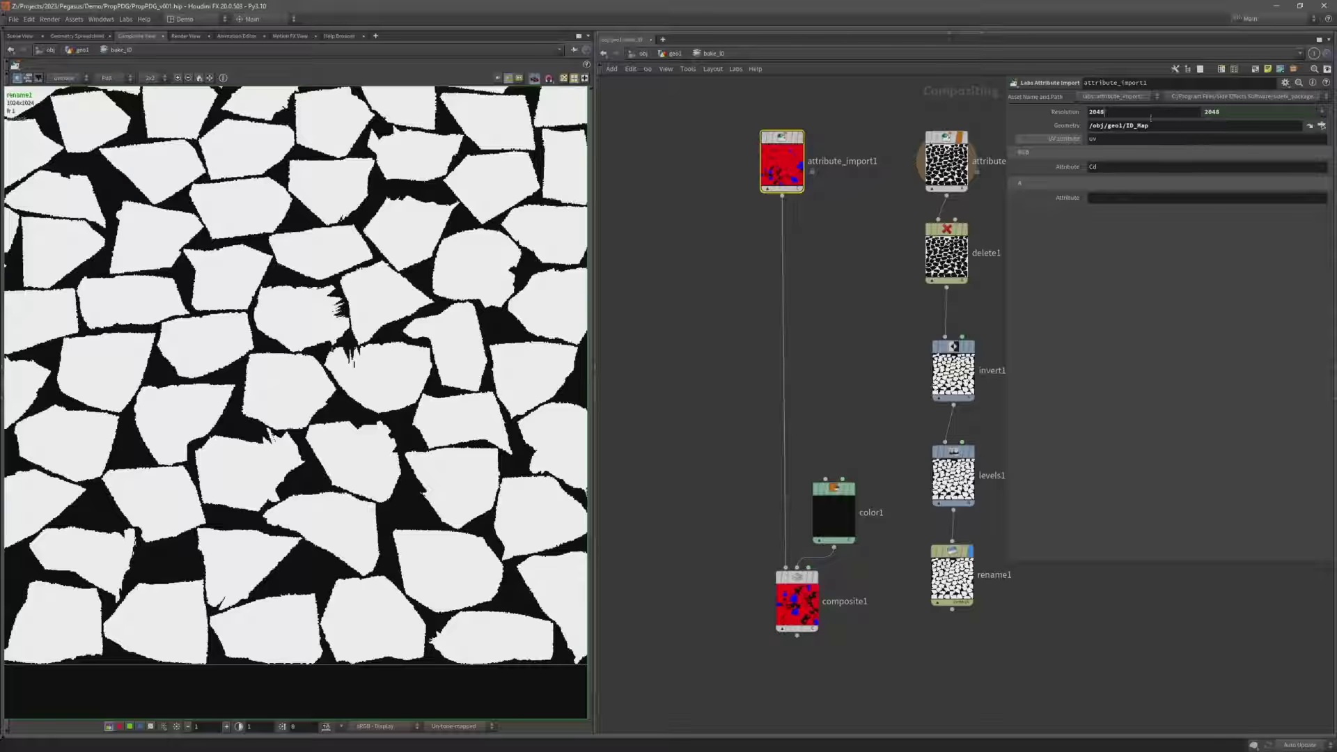
{"action": "key", "text": "ctrl+z"}
Reference both resolution values of attribute_import2 to the size1 parameter of attribute_import1
{"action": "left_click", "coordinate": [937, 180]}
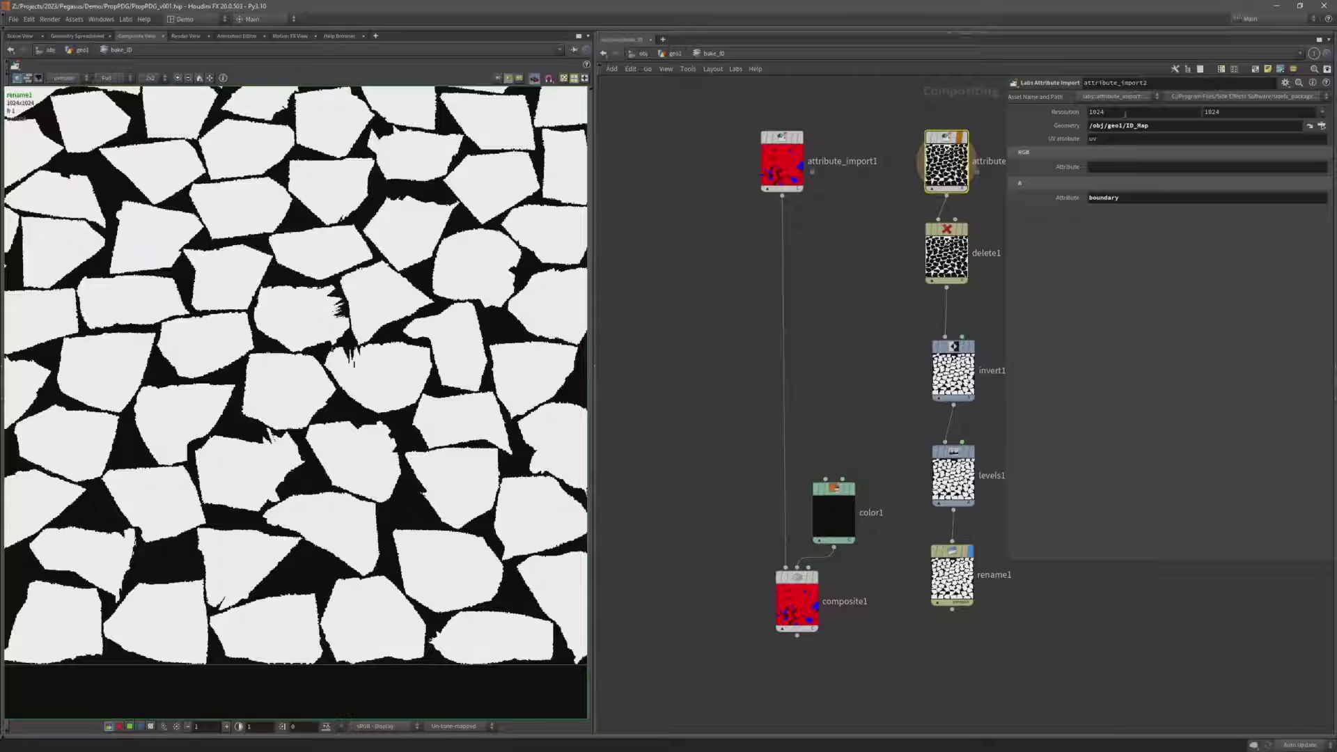
{"action": "right_click", "coordinate": [1100, 113]}
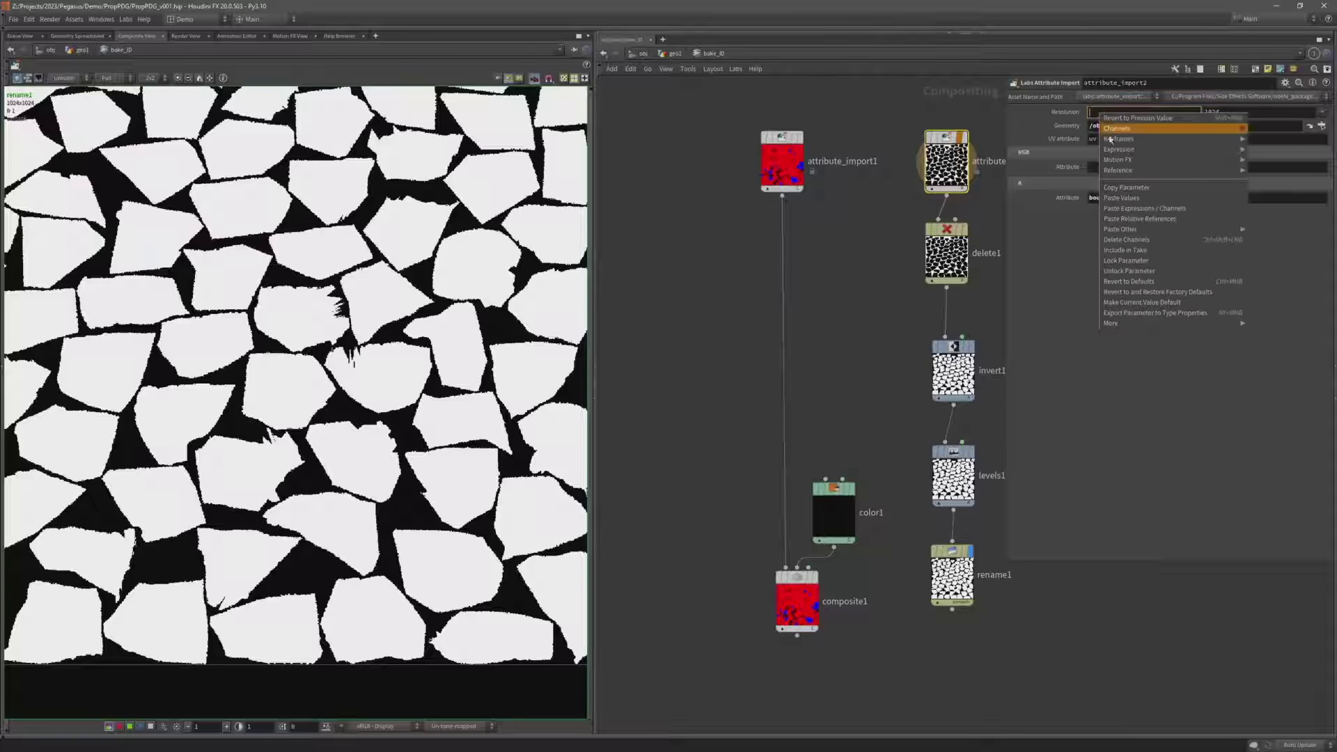
{"action": "left_click", "coordinate": [1130, 209]}
{"action": "left_click", "coordinate": [1240, 111]}
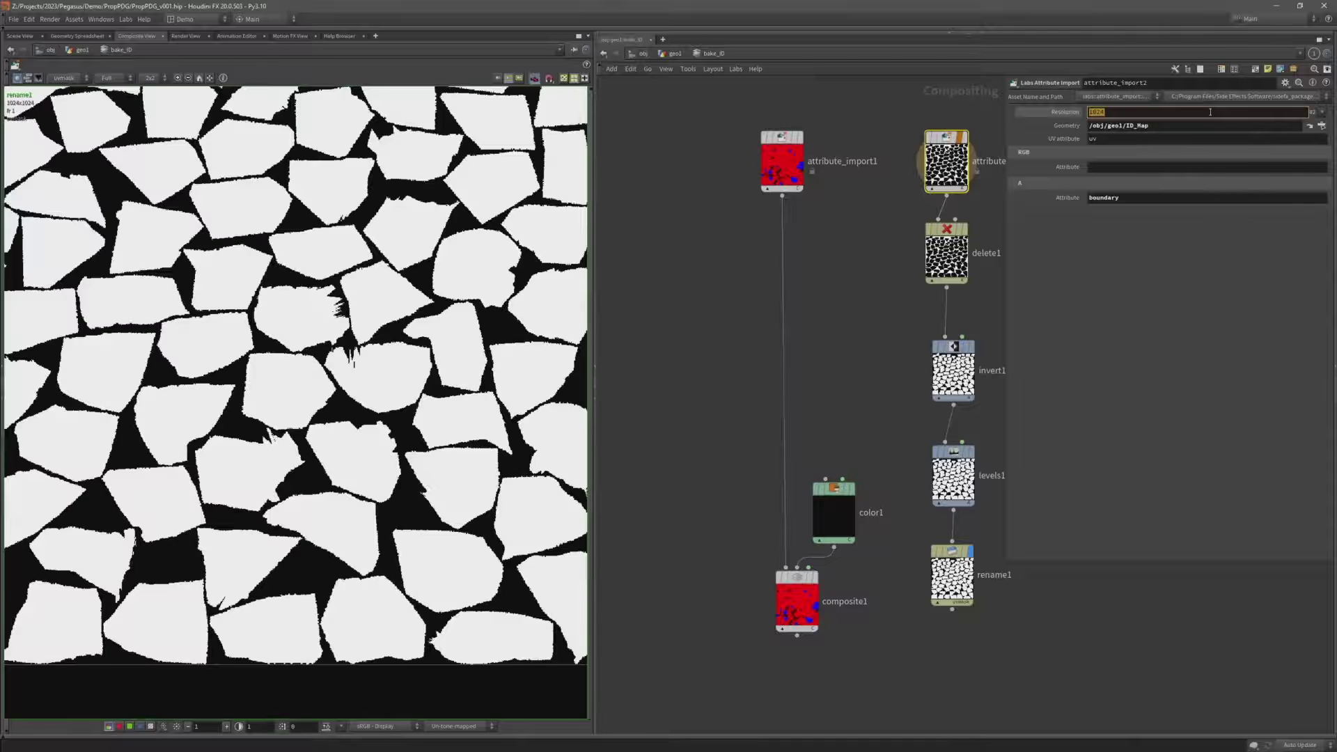
{"action": "right_click", "coordinate": [1210, 111]}
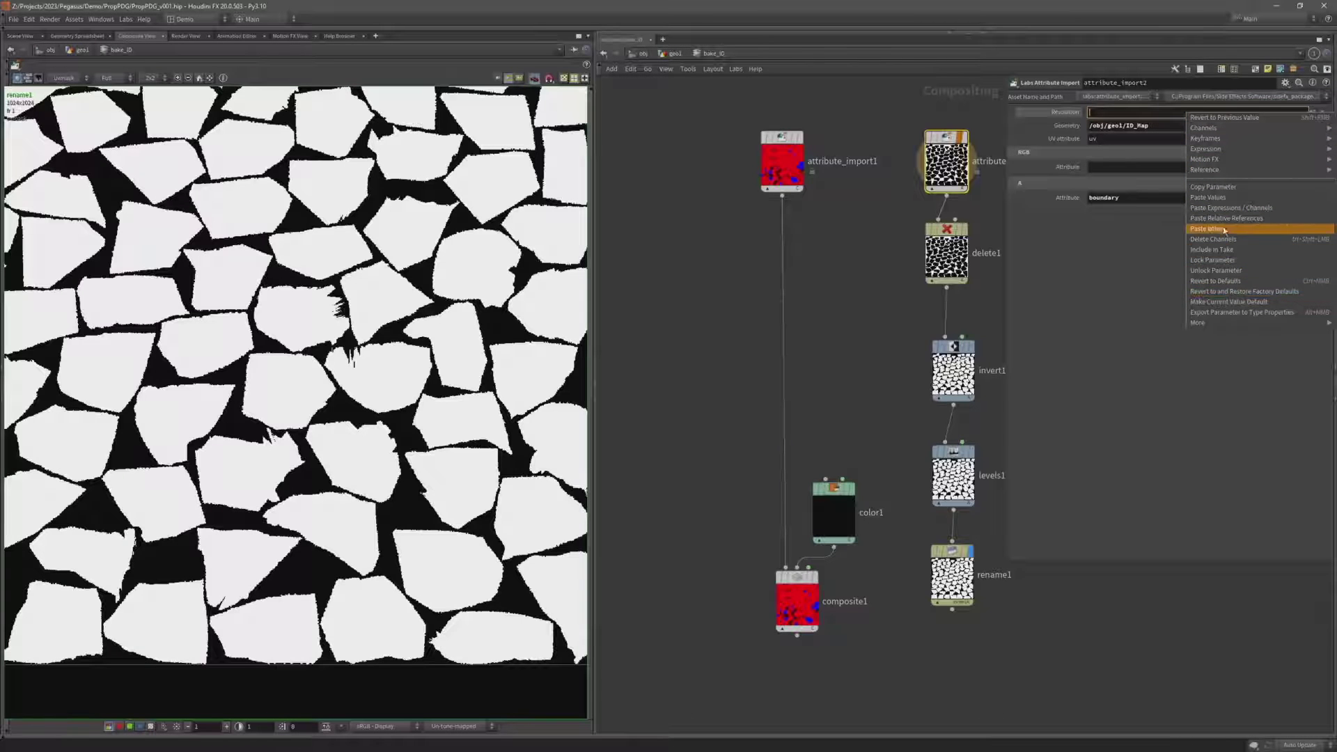
{"action": "left_click", "coordinate": [1224, 218]}
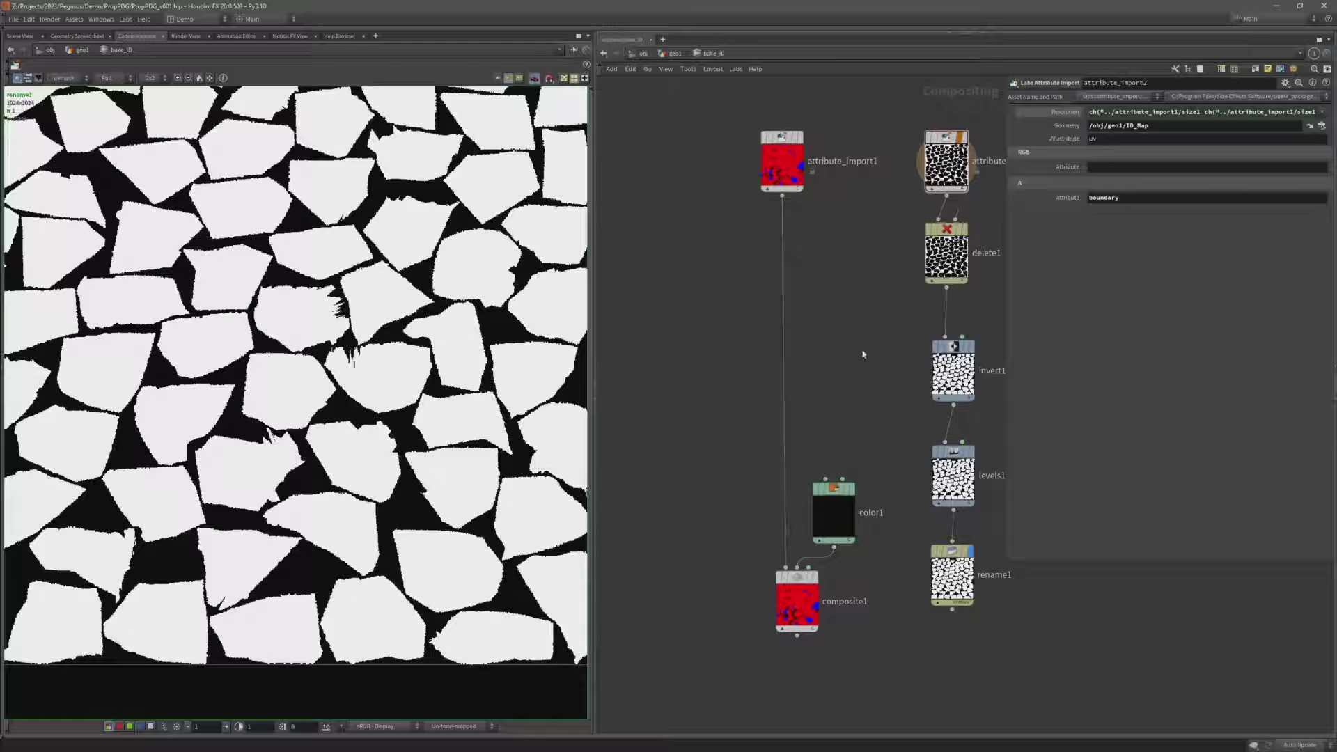
Reference both override size values of color1 to the size1 parameter of attribute_import1
{"action": "left_click", "coordinate": [824, 499]}
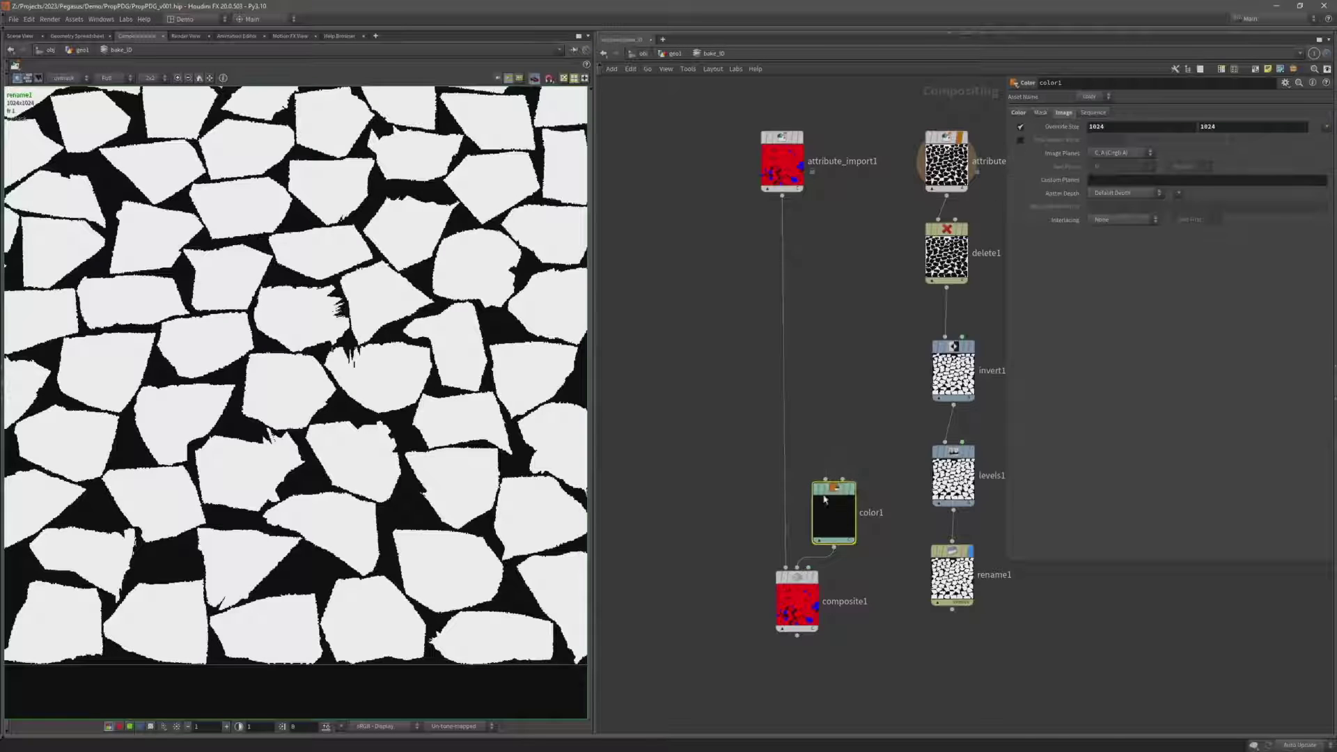
{"action": "right_click", "coordinate": [1118, 126]}
{"action": "left_click", "coordinate": [1154, 233]}
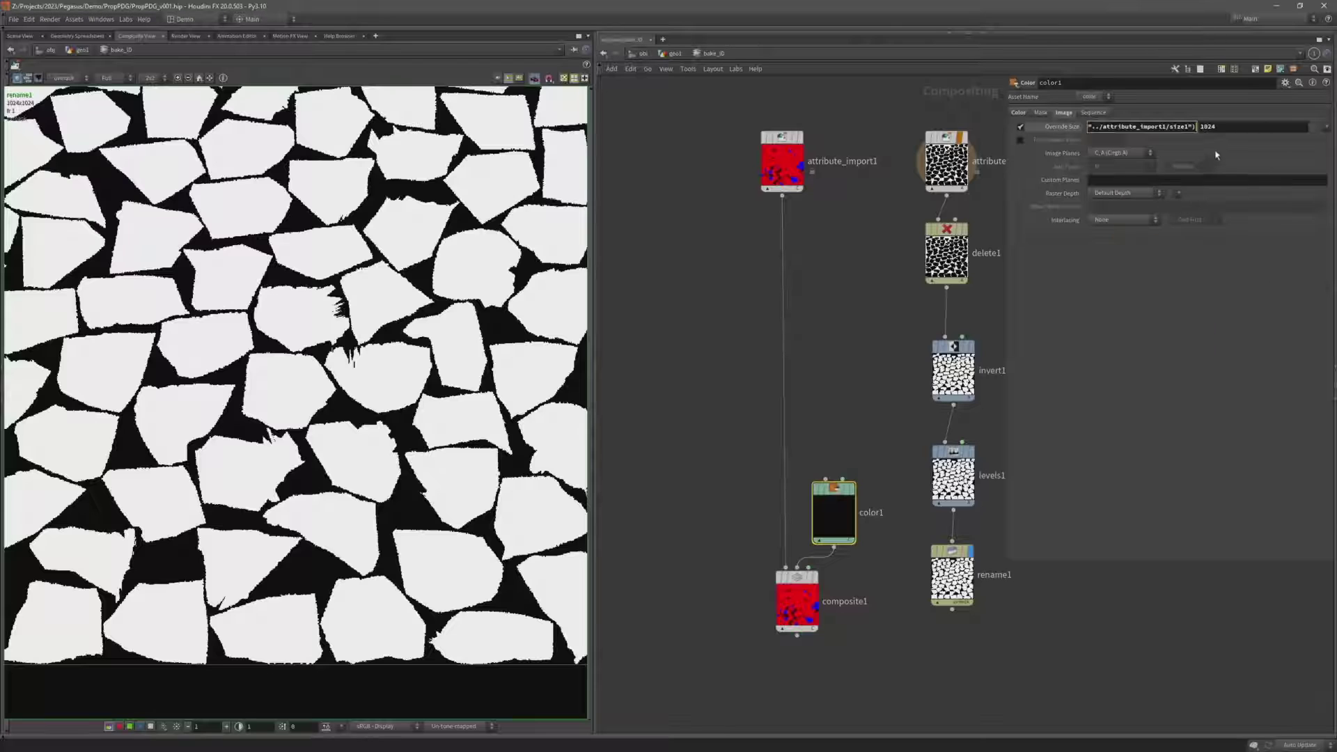
{"action": "right_click", "coordinate": [1213, 132]}
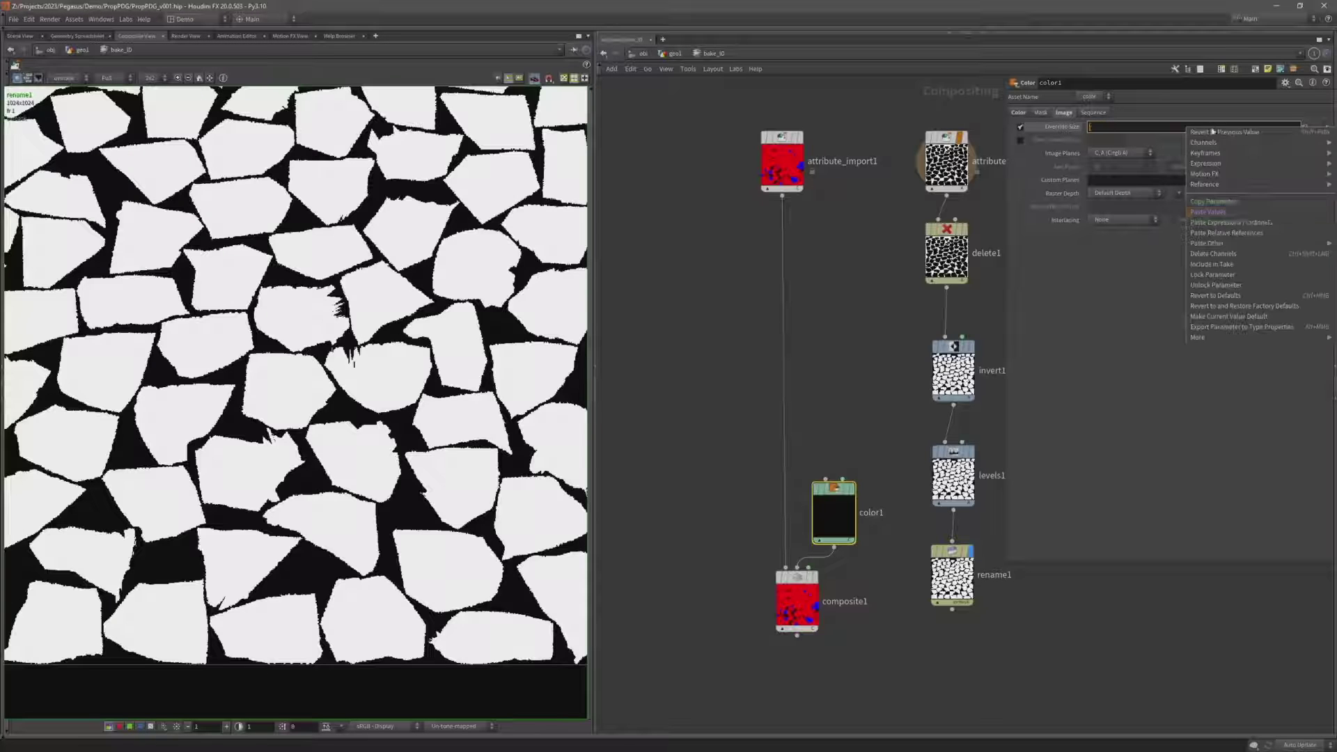
{"action": "left_click", "coordinate": [1218, 232]}
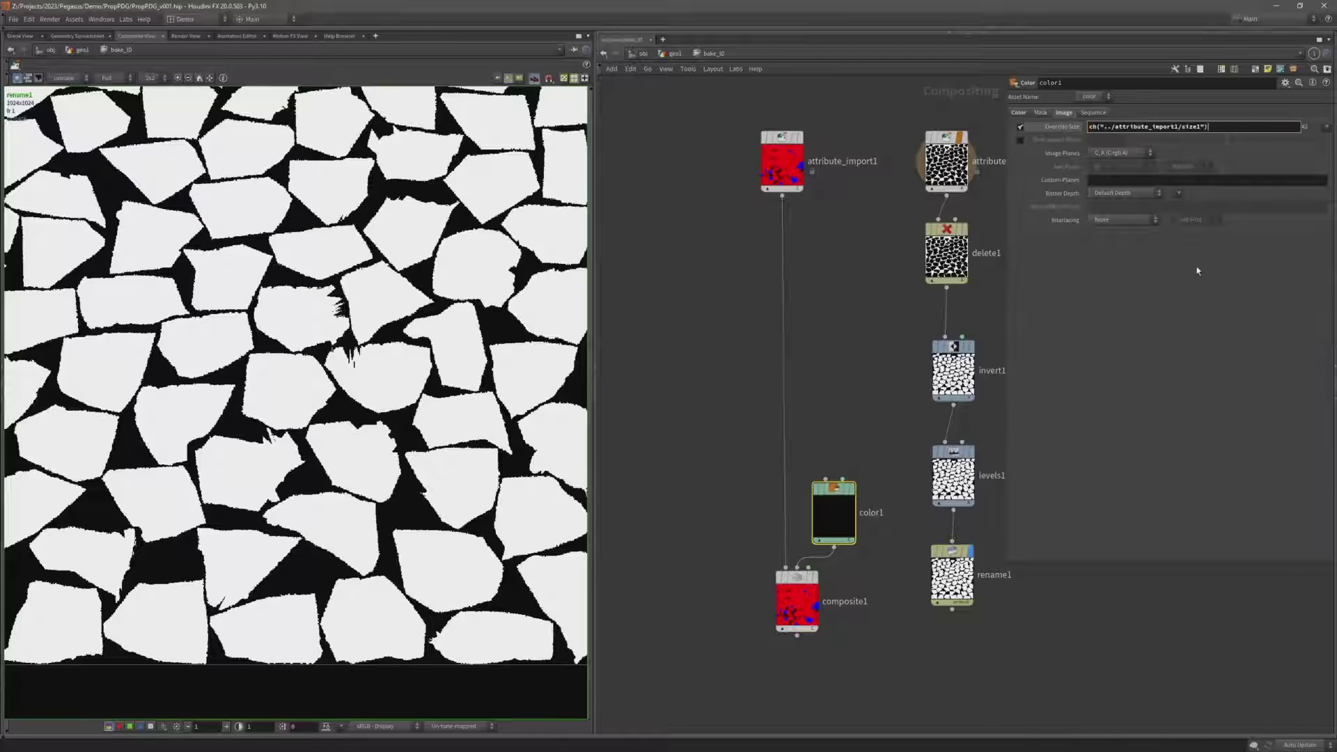
Set the resolution of attribute_import1 to 2048 and check the resolution of attribute_import2
{"action": "left_click", "coordinate": [782, 161]}
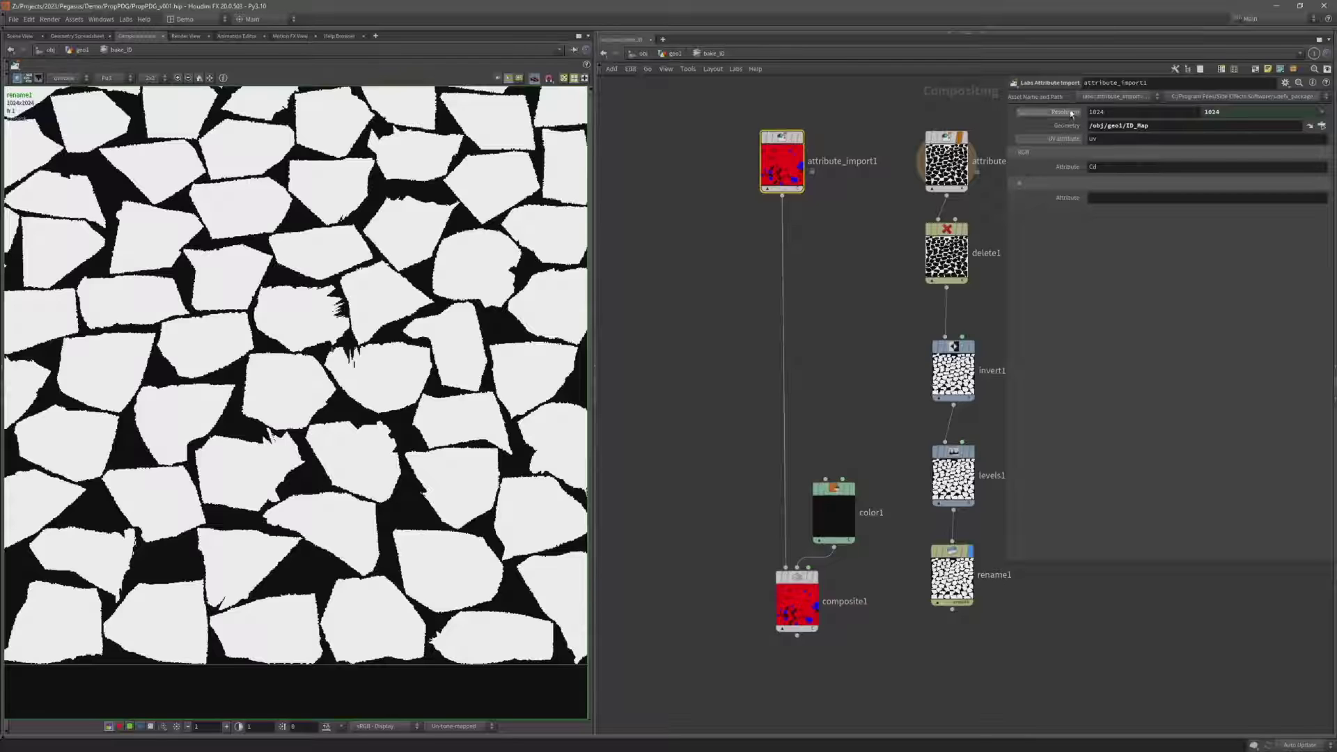
{"action": "double_click", "coordinate": [1109, 112]}
{"action": "type", "text": "2048"}
{"action": "key", "text": "Return"}
{"action": "left_click", "coordinate": [946, 160]}
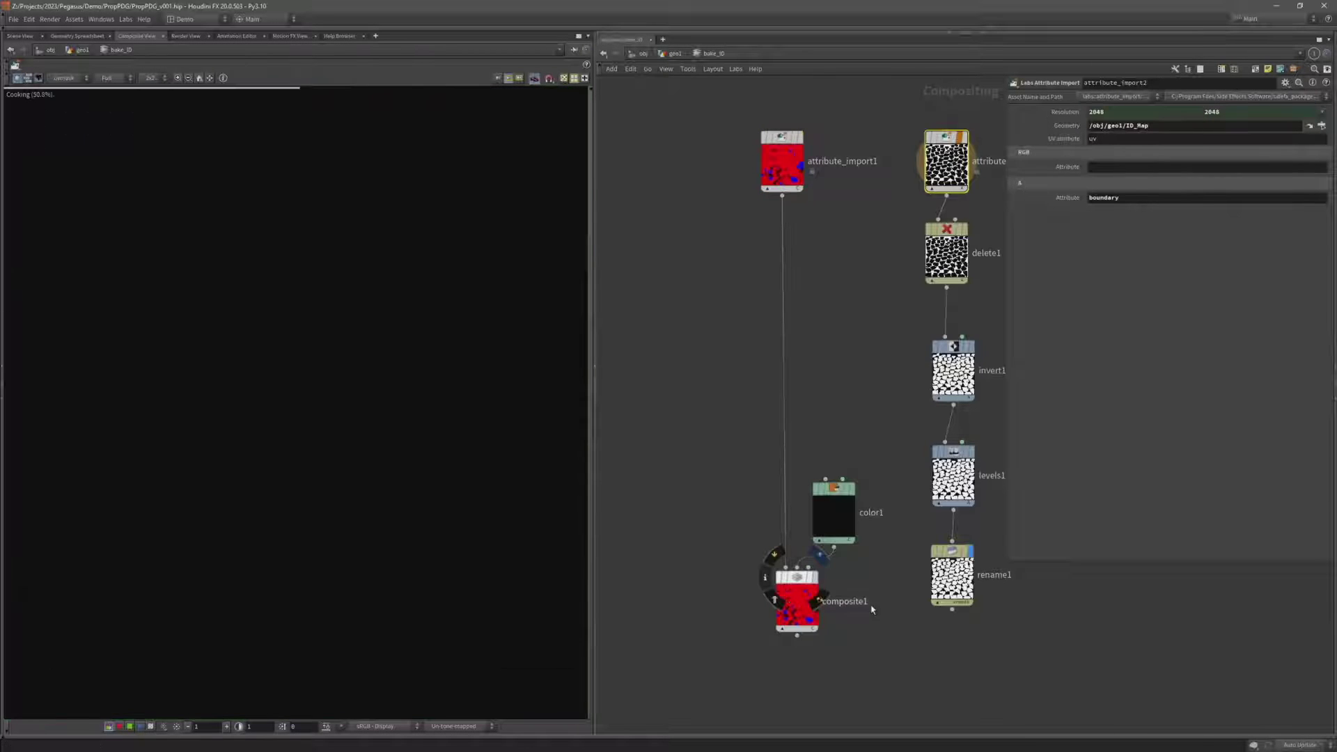
Display composite1 and set the resolution of attribute_import1 to 1024
{"action": "left_click", "coordinate": [780, 627]}
{"action": "left_click_drag", "start_coordinate": [702, 147], "coordinate": [884, 190]}
{"action": "type", "text": "1024"}
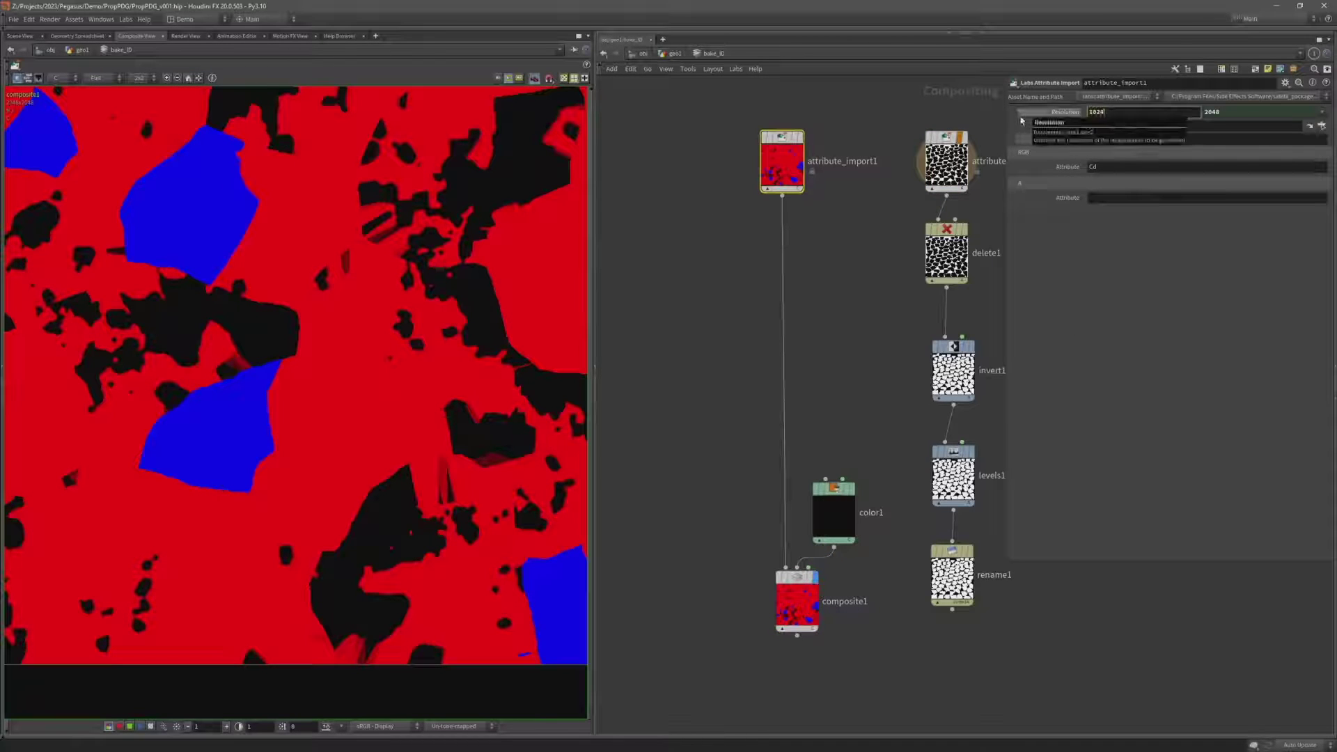
{"action": "key", "text": "Return"}
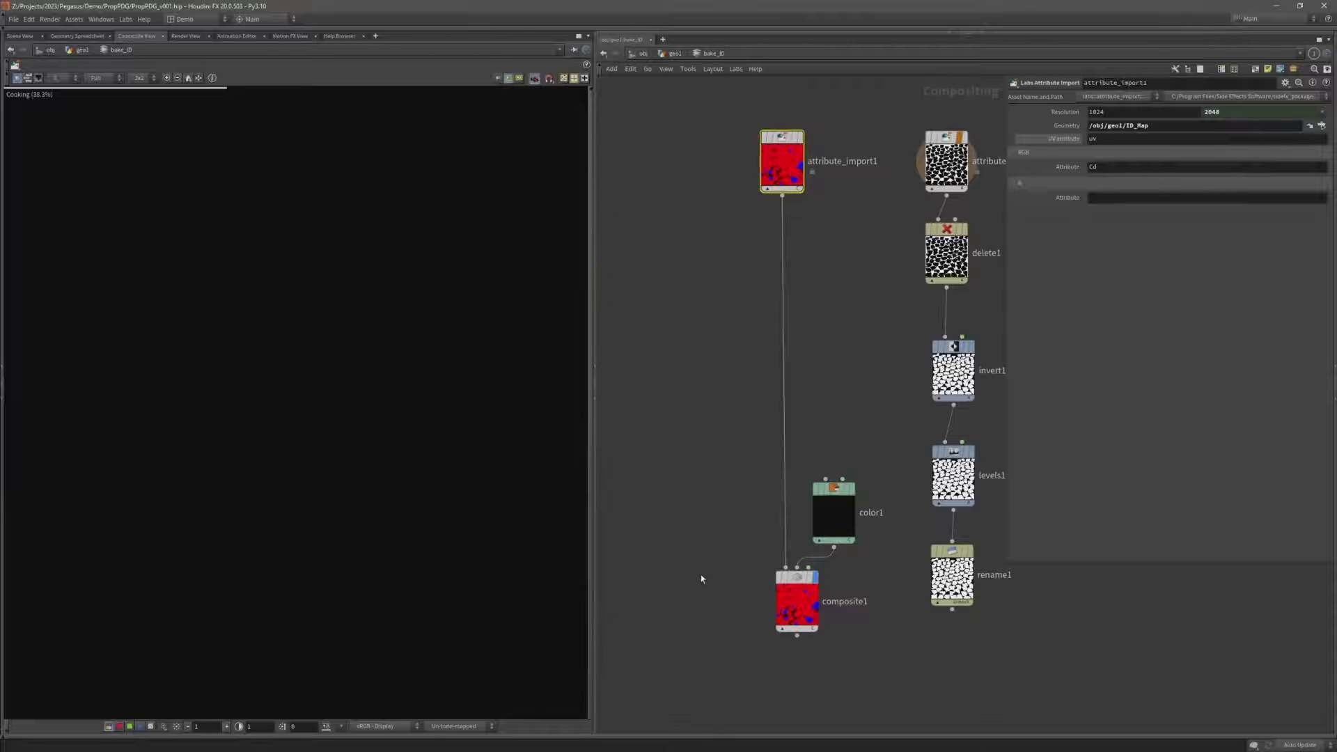
Save the scene and check the override size of color1
{"action": "left_click_drag", "start_coordinate": [689, 589], "coordinate": [857, 636]}
{"action": "middle_click_drag", "start_coordinate": [768, 345], "coordinate": [770, 286]}
{"action": "key", "text": "ctrl+s"}
{"action": "left_click", "coordinate": [784, 108]}
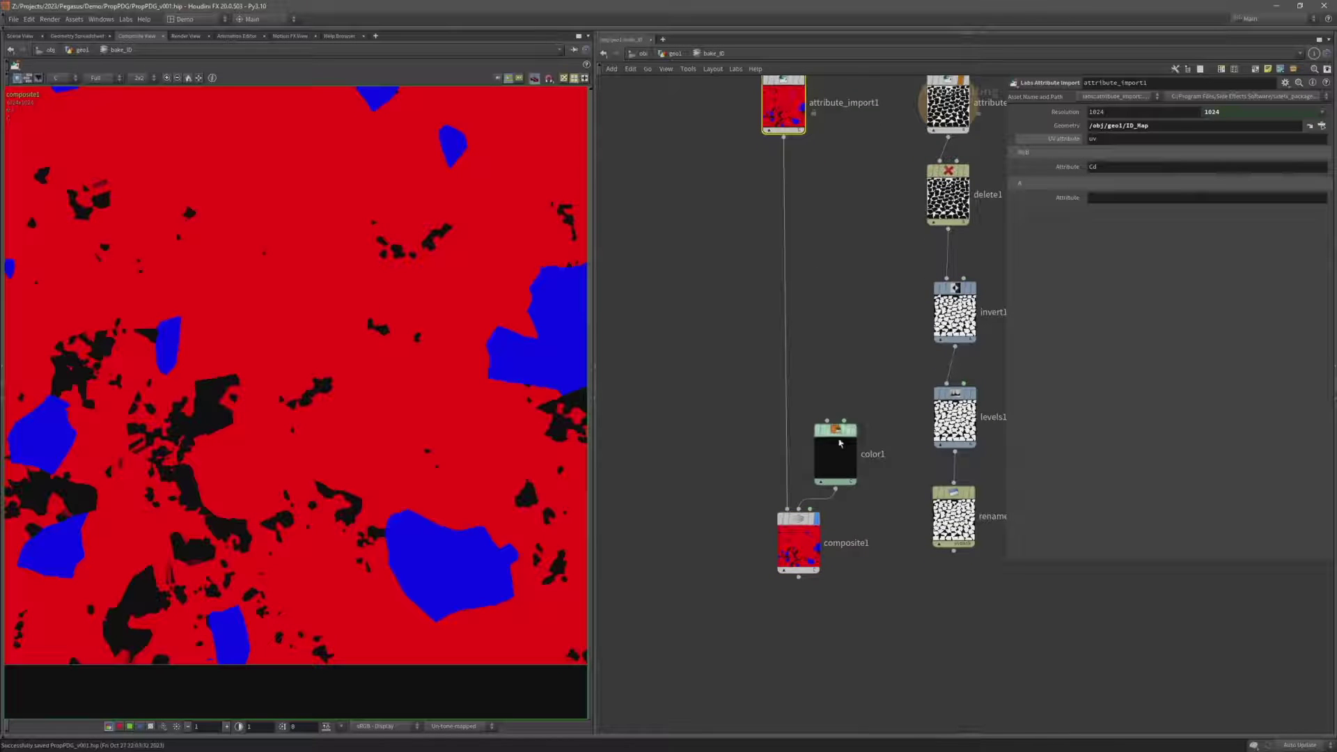
{"action": "scroll", "coordinate": [832, 453], "scroll_direction": "up", "scroll_amount": 5}
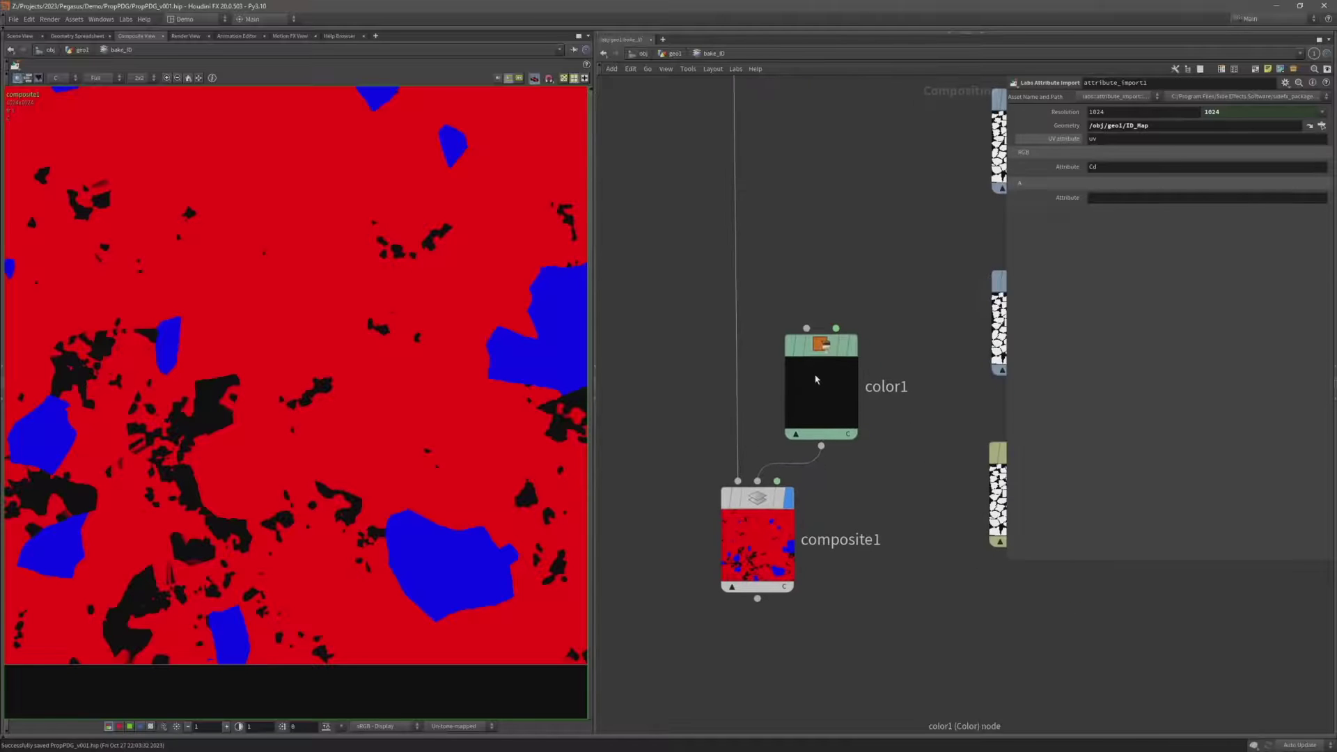
{"action": "left_click", "coordinate": [817, 383]}
{"action": "scroll", "coordinate": [846, 414], "scroll_direction": "down", "scroll_amount": 2}
{"action": "middle_click_drag", "start_coordinate": [943, 527], "coordinate": [882, 470]}
Wire the output of rename1 into the mask input of composite1 and inspect the masked ID map
{"action": "left_click", "coordinate": [915, 461]}
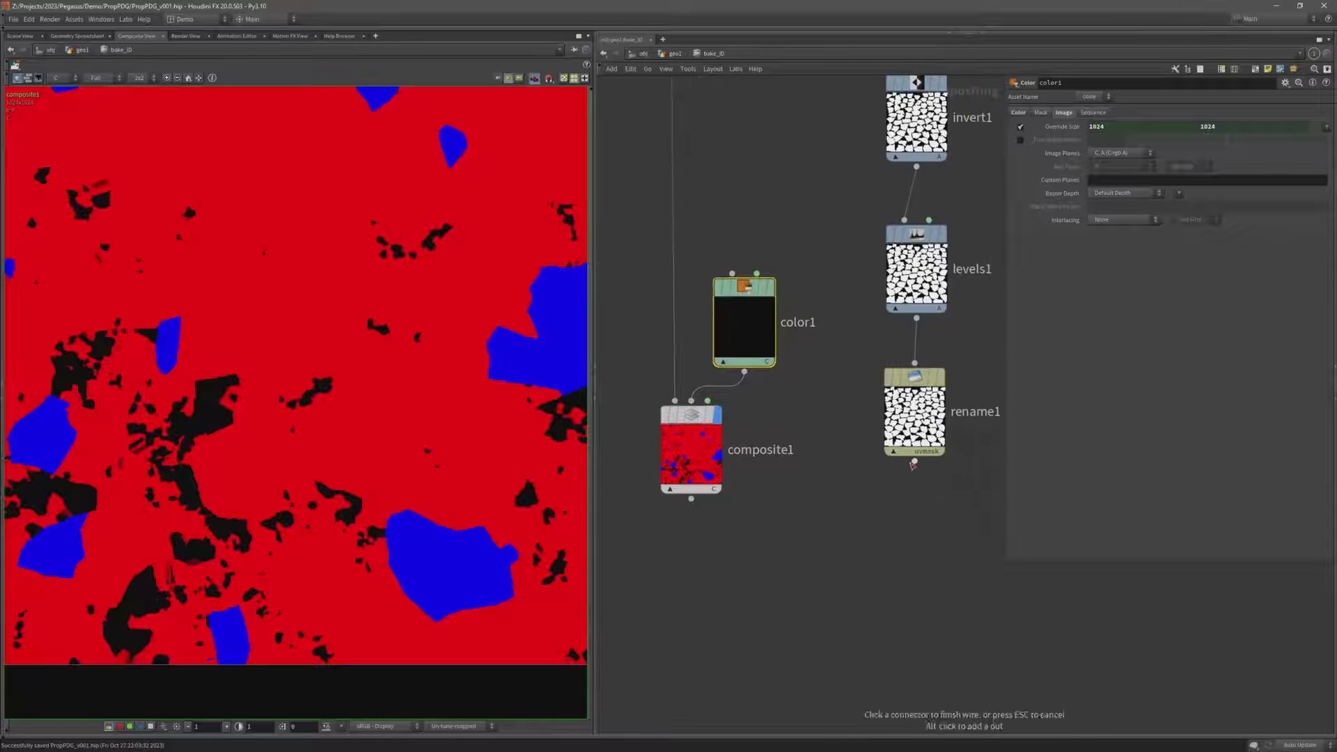
{"action": "left_click", "coordinate": [707, 401]}
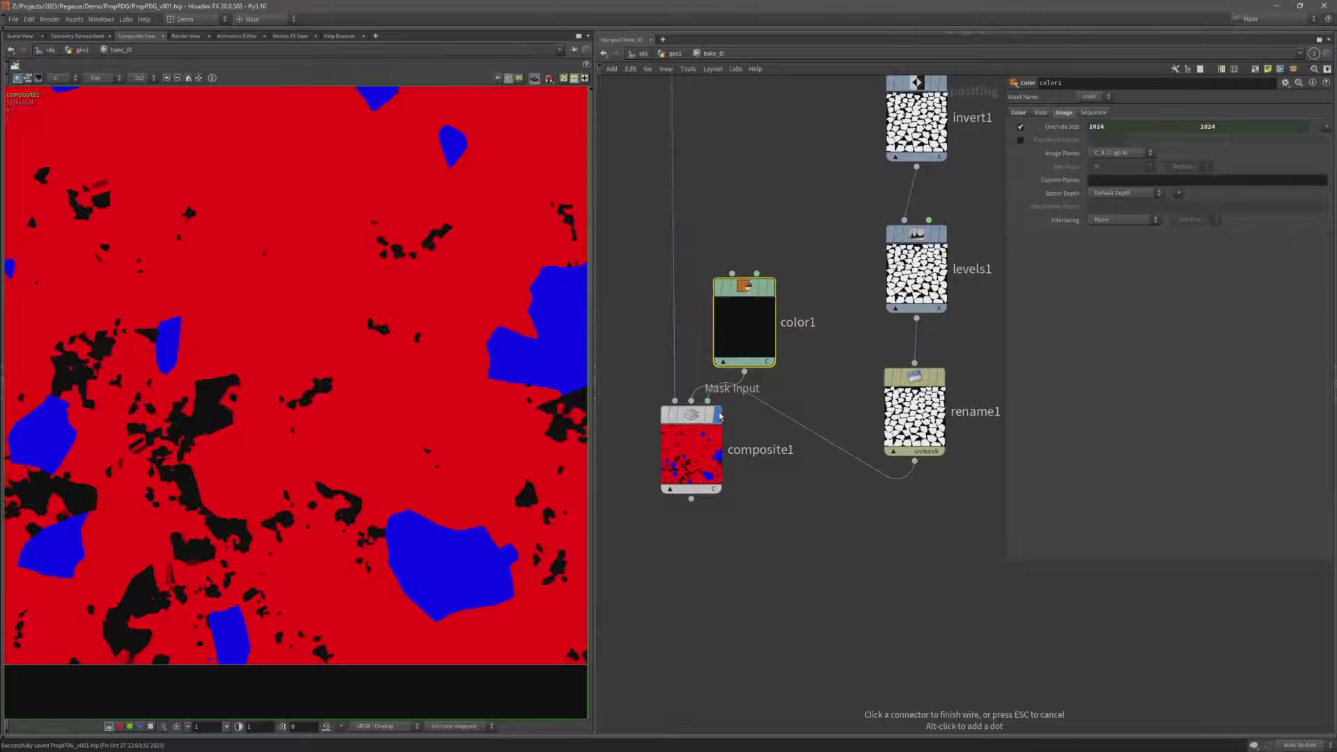
{"action": "left_click", "coordinate": [690, 449]}
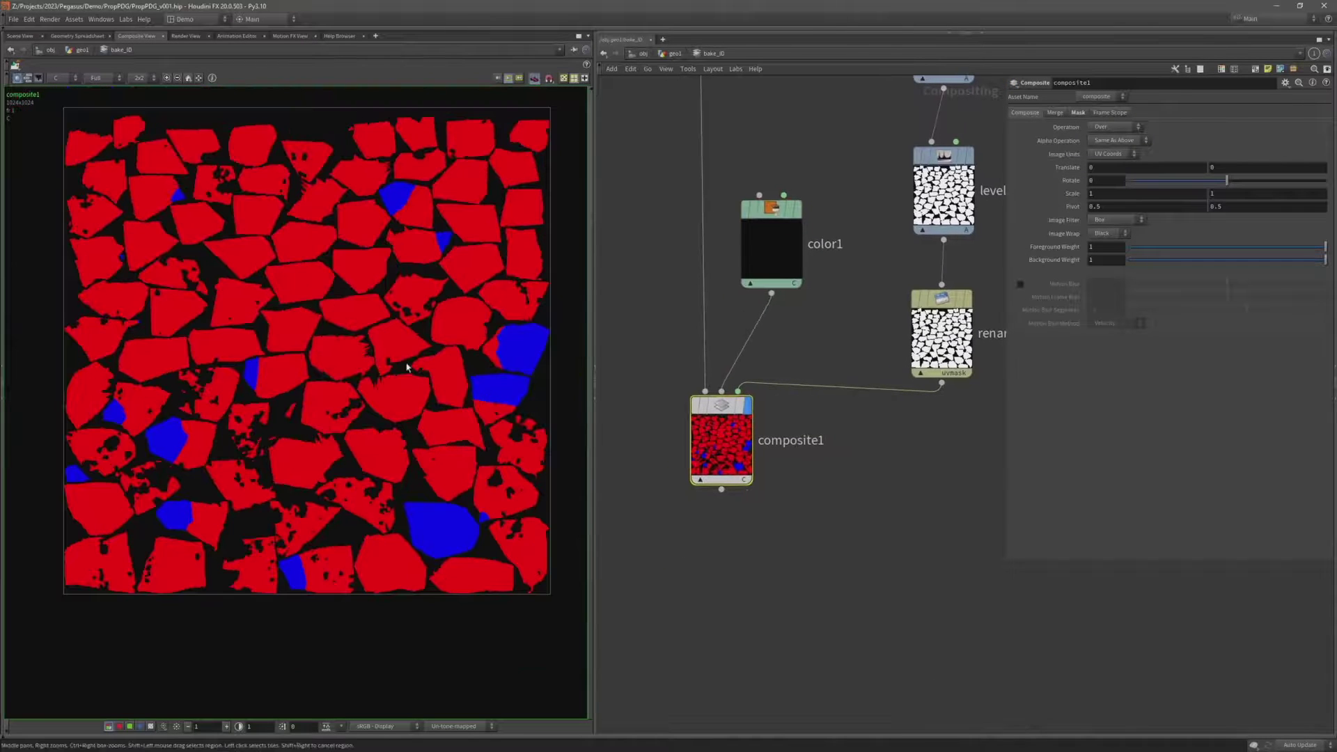
{"action": "scroll", "coordinate": [380, 317], "scroll_direction": "up", "scroll_amount": 3}
{"action": "scroll", "coordinate": [379, 297], "scroll_direction": "up", "scroll_amount": 2}
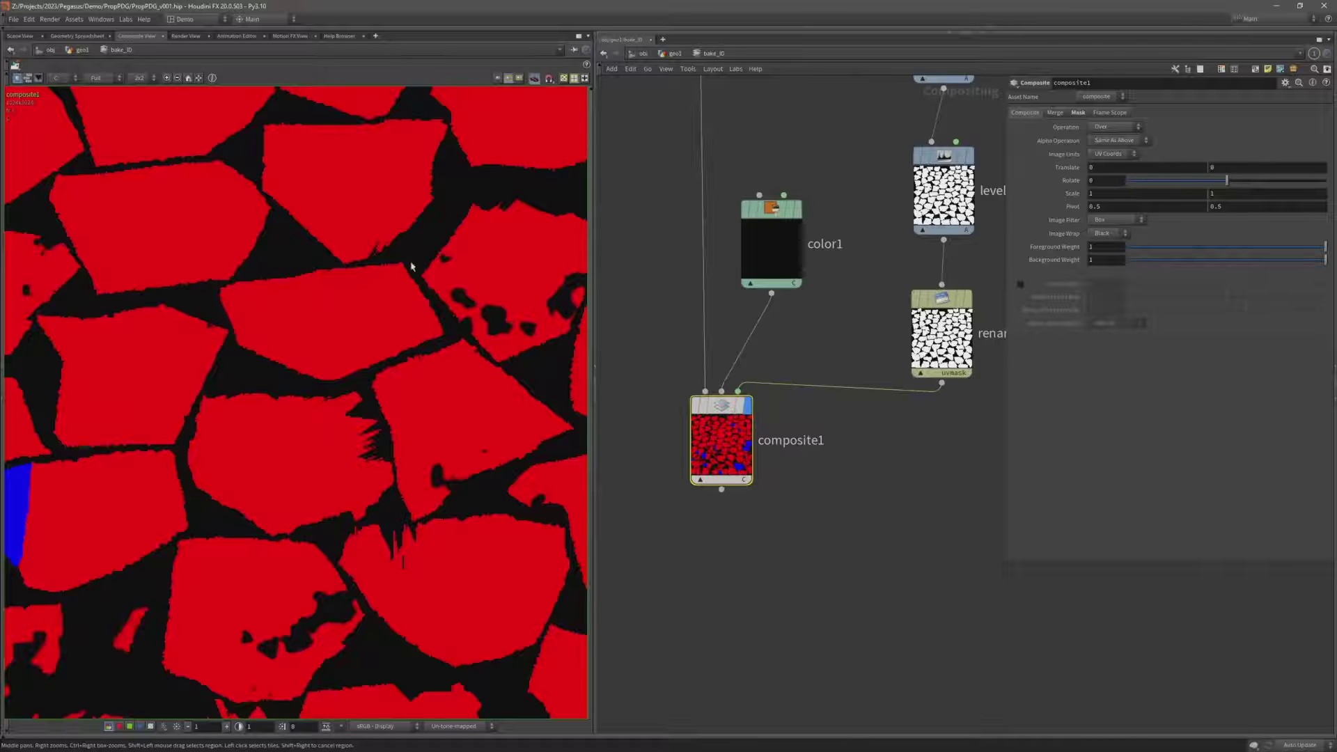
Add an Extrapolate Boundaries node fed by composite1 and place it directly below
{"action": "left_click", "coordinate": [721, 489]}
{"action": "left_click", "coordinate": [707, 574]}
{"action": "type", "text": "ex"}
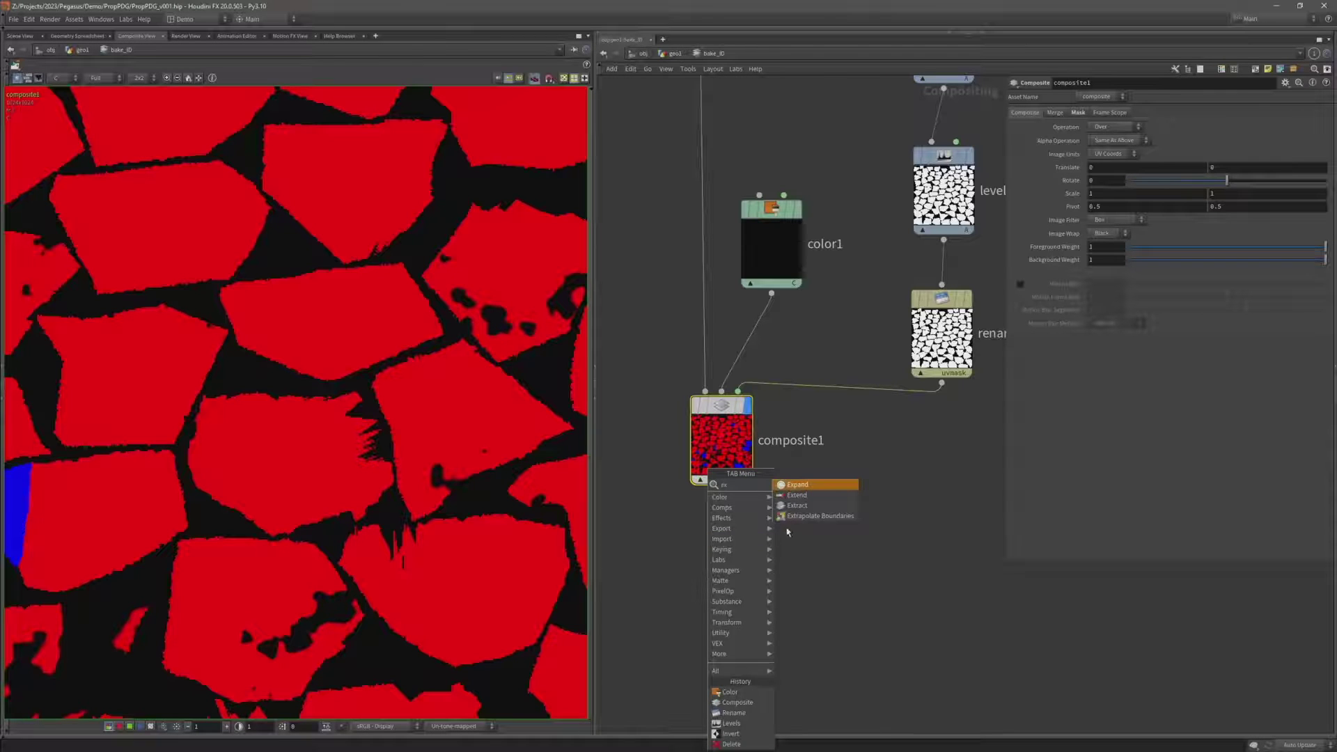
{"action": "type", "text": "tra"}
{"action": "key", "text": "Return"}
{"action": "left_click", "coordinate": [718, 577]}
{"action": "left_click_drag", "start_coordinate": [718, 577], "coordinate": [732, 570]}
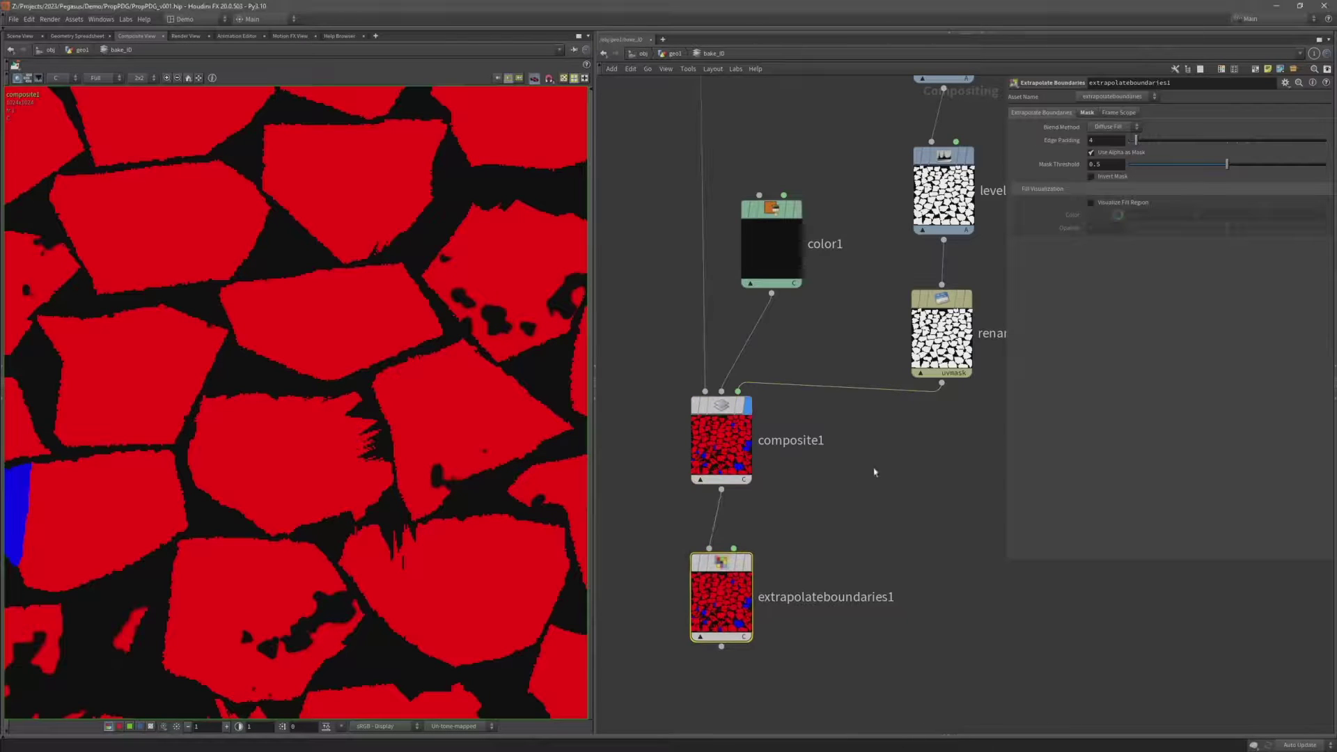
Wire the output of rename1 into the mask input of extrapolateboundaries1 and display that node
{"action": "left_click", "coordinate": [943, 387]}
{"action": "left_click", "coordinate": [743, 549]}
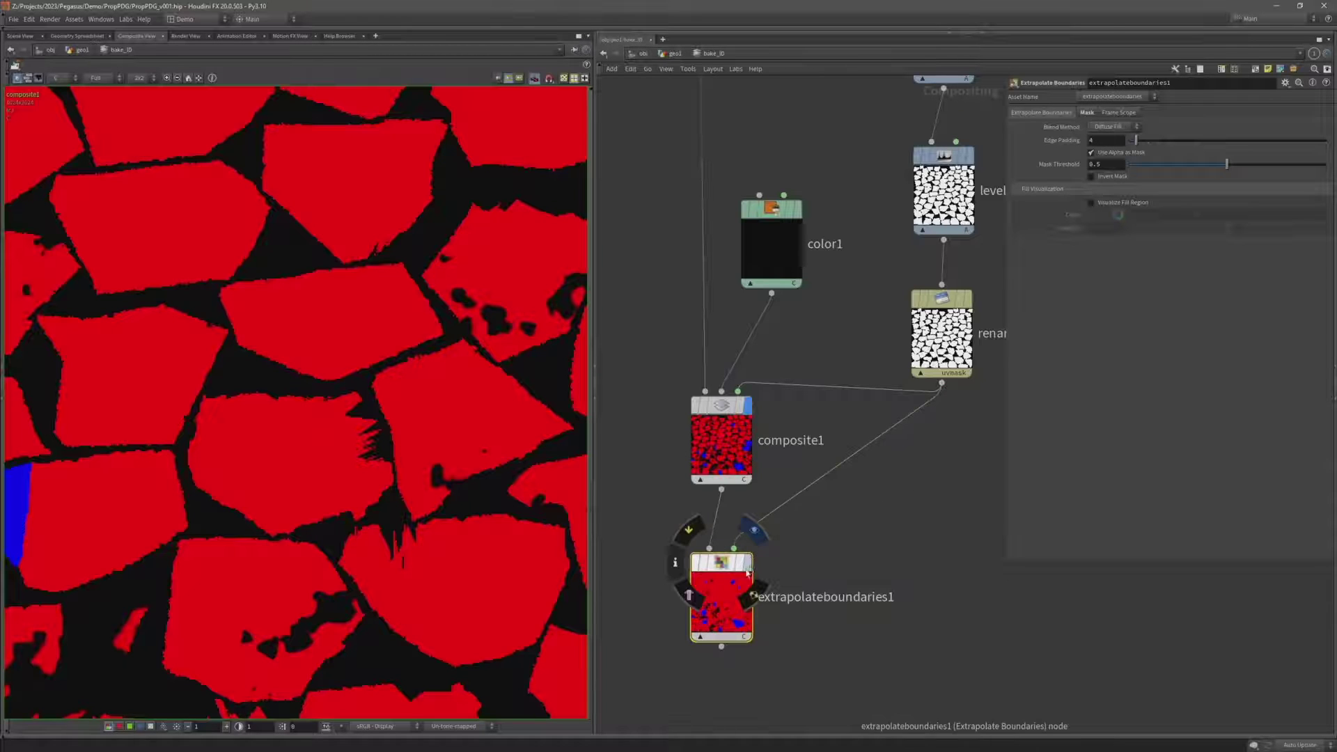
{"action": "left_click", "coordinate": [753, 530]}
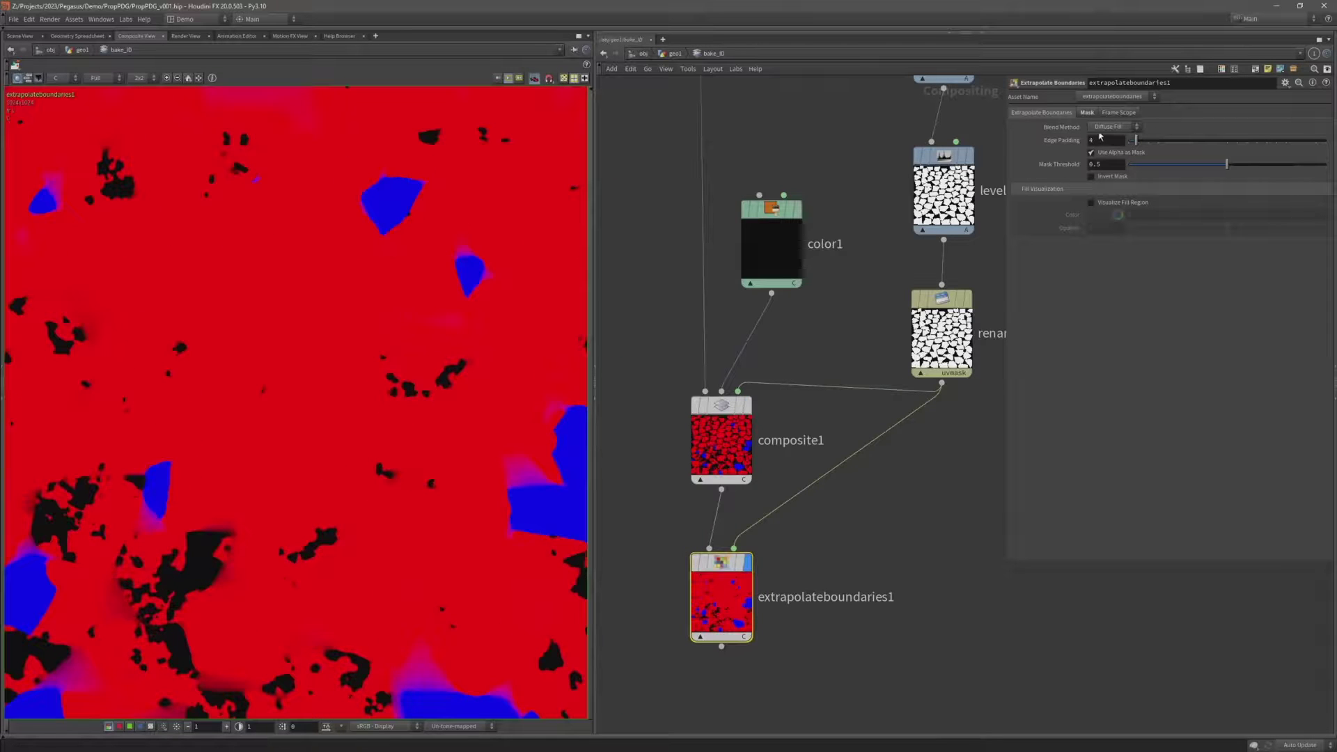
Set the blend method of extrapolateboundaries1 to Flood Fill and inspect the padded ID map
{"action": "left_click", "coordinate": [1104, 126]}
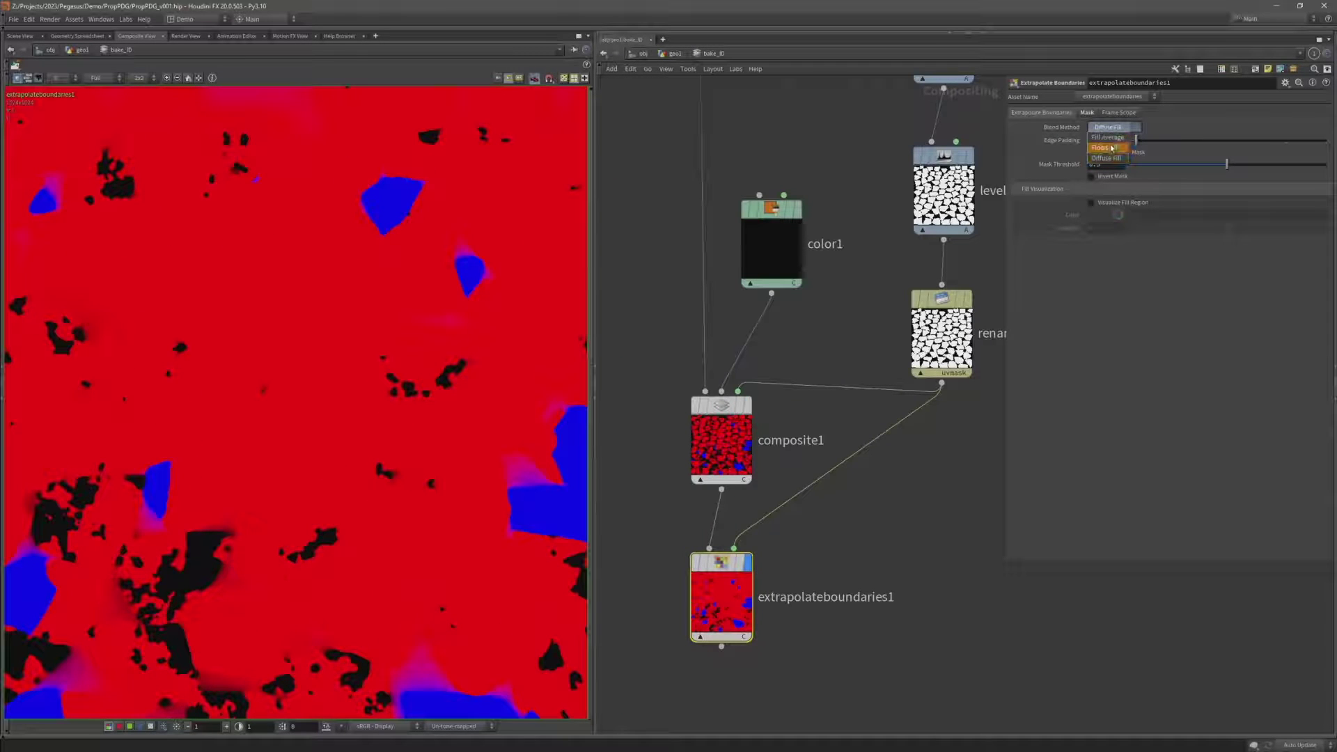
{"action": "left_click", "coordinate": [1111, 141]}
{"action": "scroll", "coordinate": [384, 335], "scroll_direction": "down", "scroll_amount": 2}
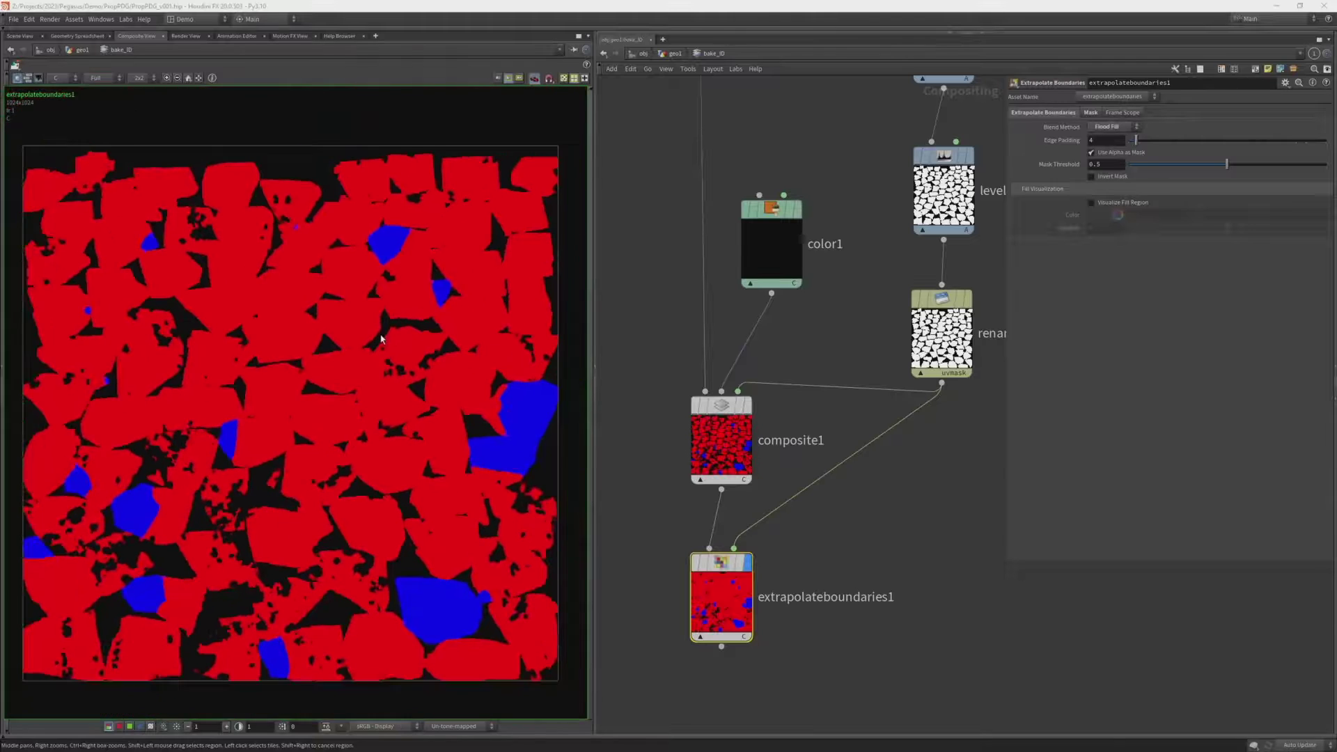
{"action": "scroll", "coordinate": [379, 345], "scroll_direction": "up", "scroll_amount": 3}
Try edge padding values of 10 and 20 on extrapolateboundaries1
{"action": "type", "text": "10"}
{"action": "key", "text": "Return"}
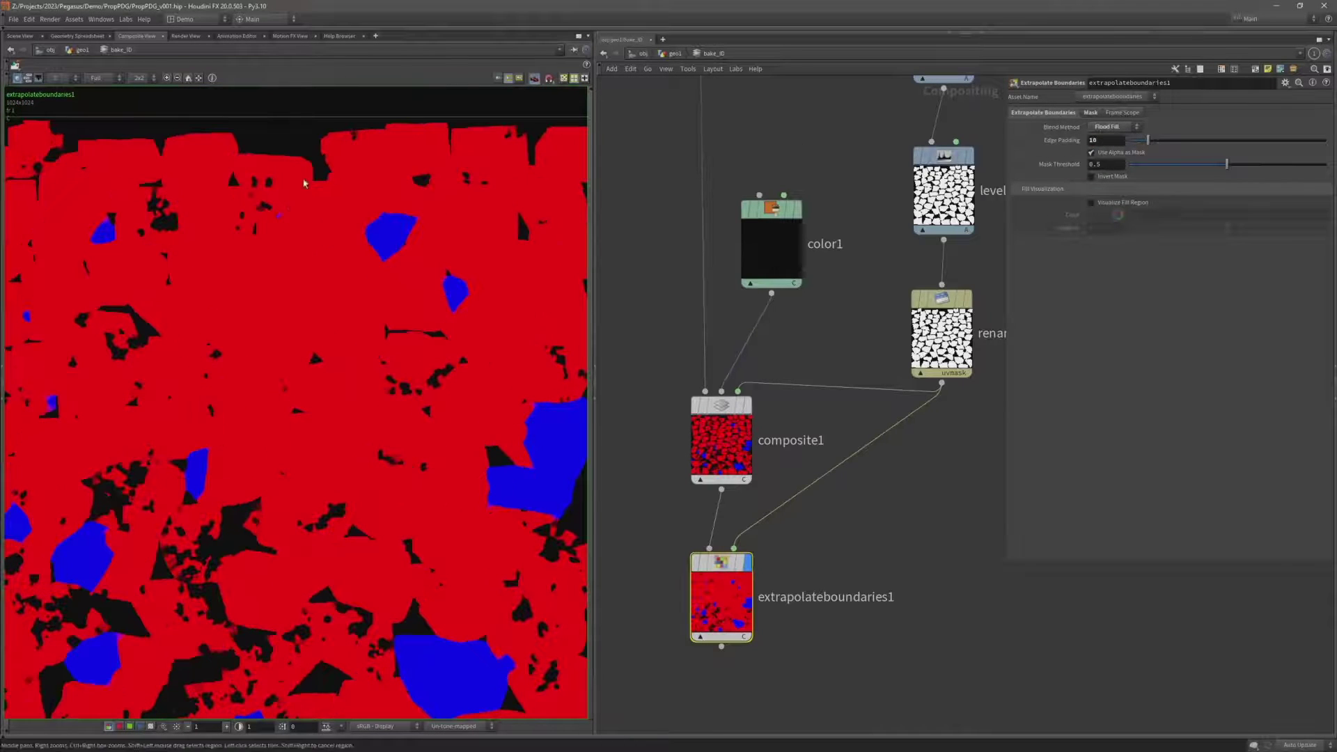
{"action": "type", "text": "20"}
{"action": "key", "text": "Return"}
{"action": "left_click", "coordinate": [1091, 152]}
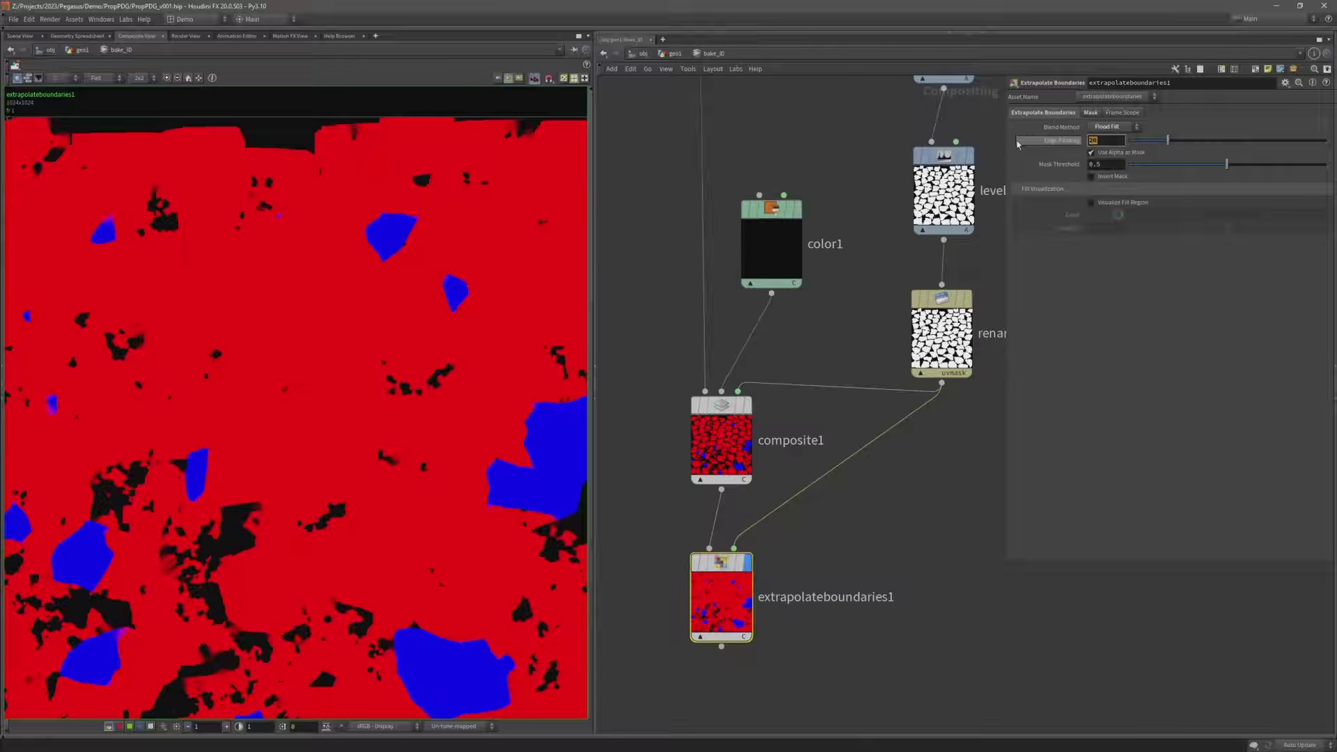
{"action": "left_click", "coordinate": [1090, 112]}
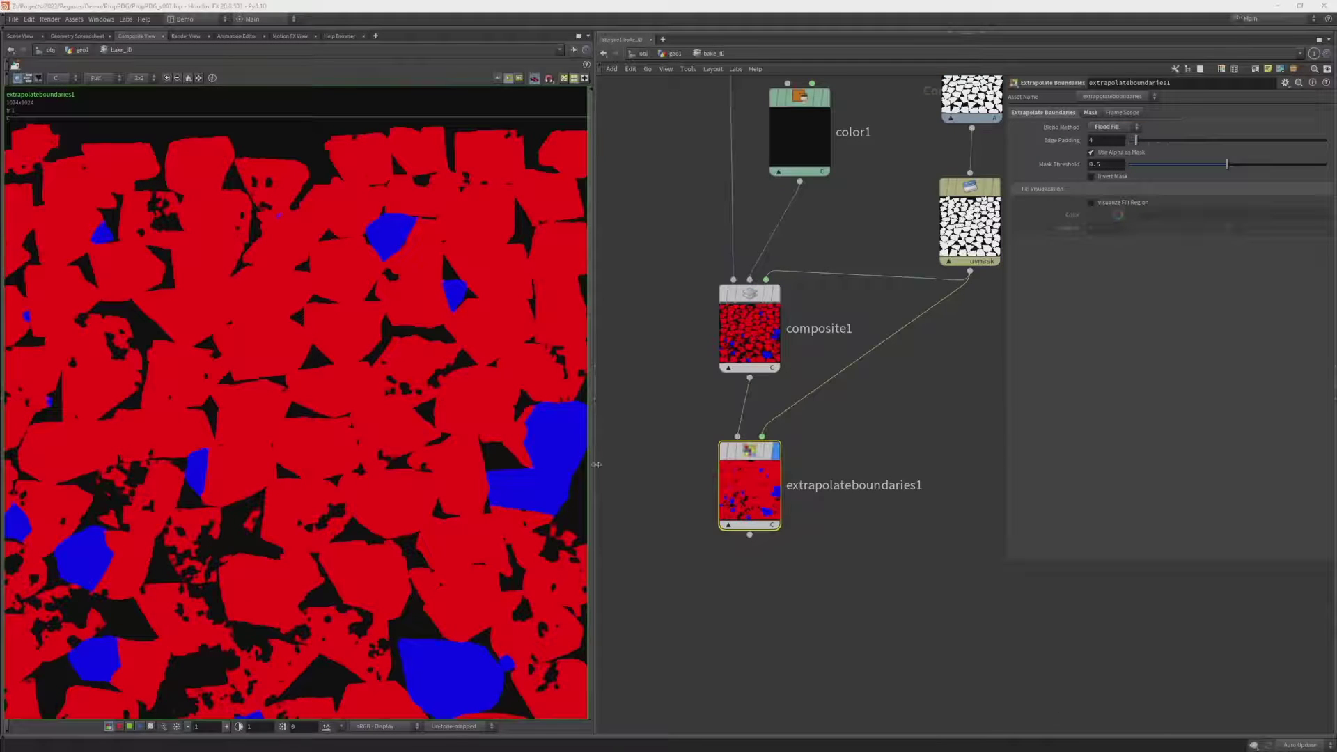
Append a Delete node after extrapolateboundaries1 and display it
{"action": "scroll", "coordinate": [696, 418], "scroll_direction": "down", "scroll_amount": 3}
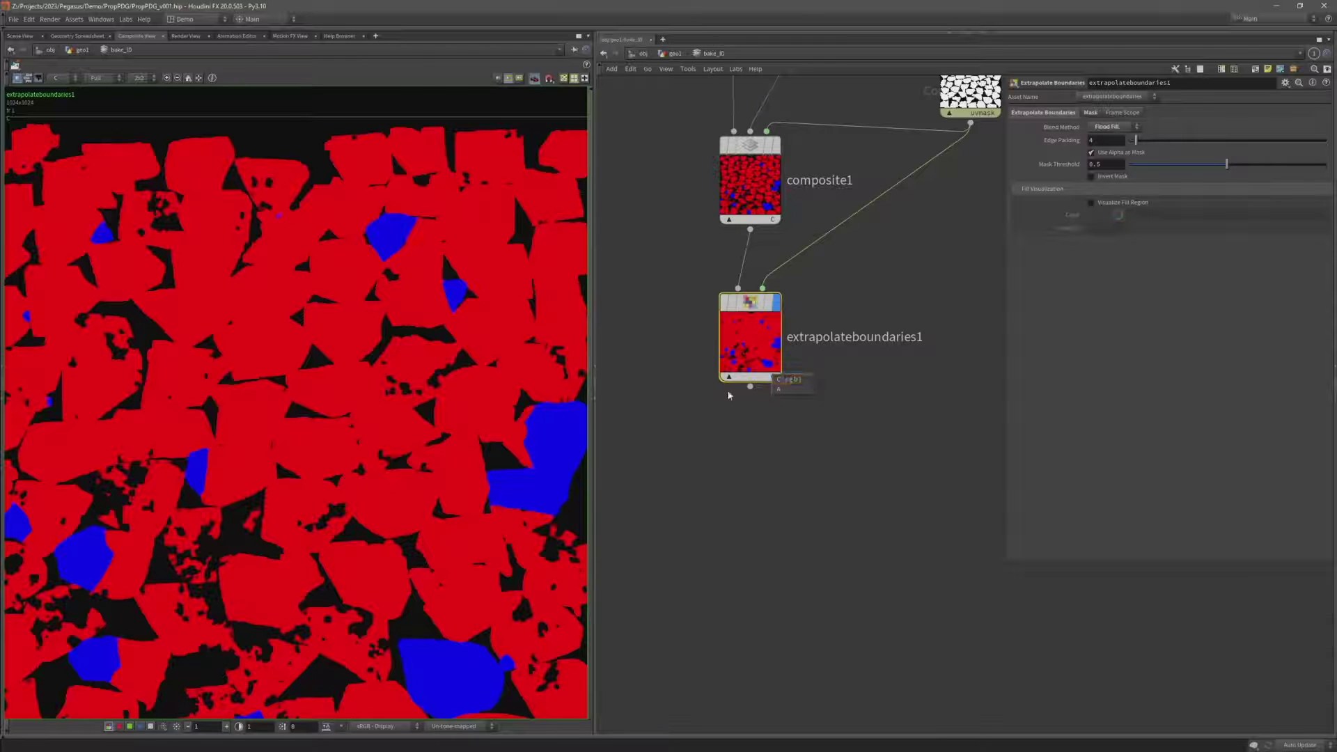
{"action": "left_click", "coordinate": [784, 381]}
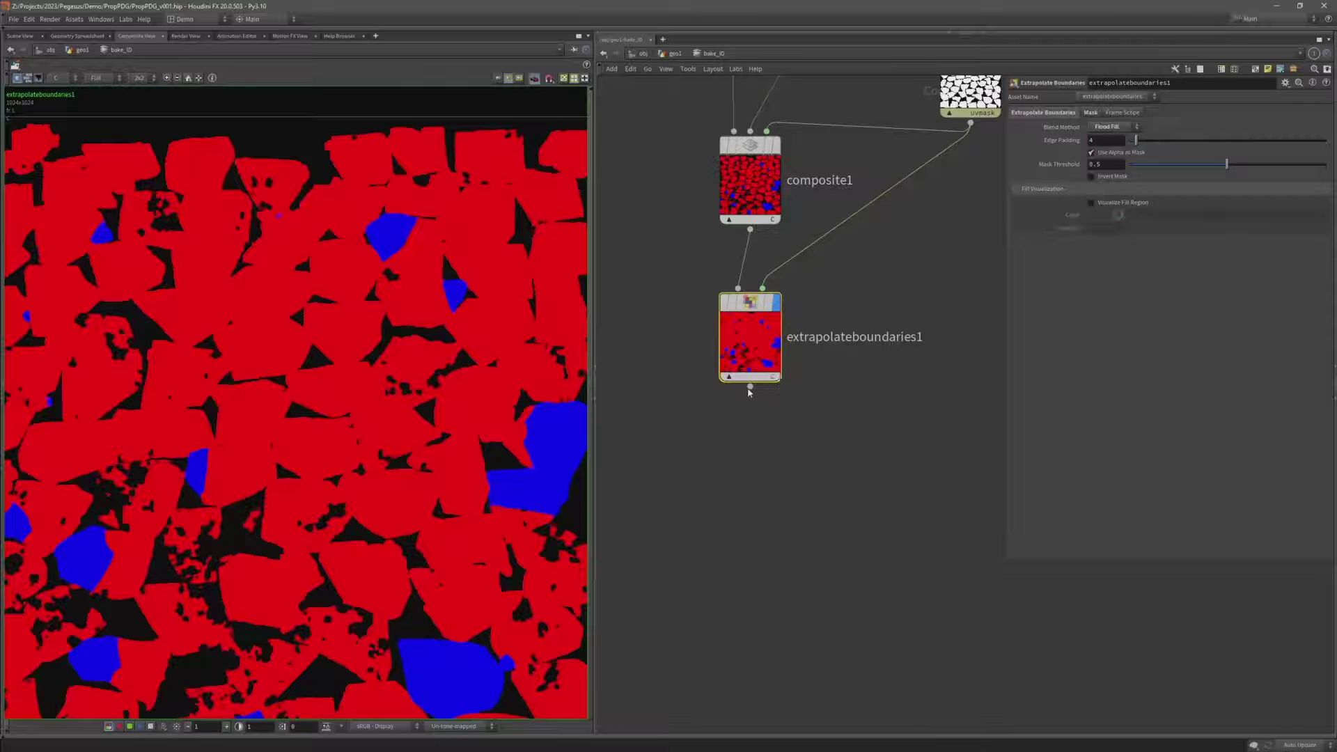
{"action": "left_click", "coordinate": [754, 461]}
{"action": "type", "text": "delete"}
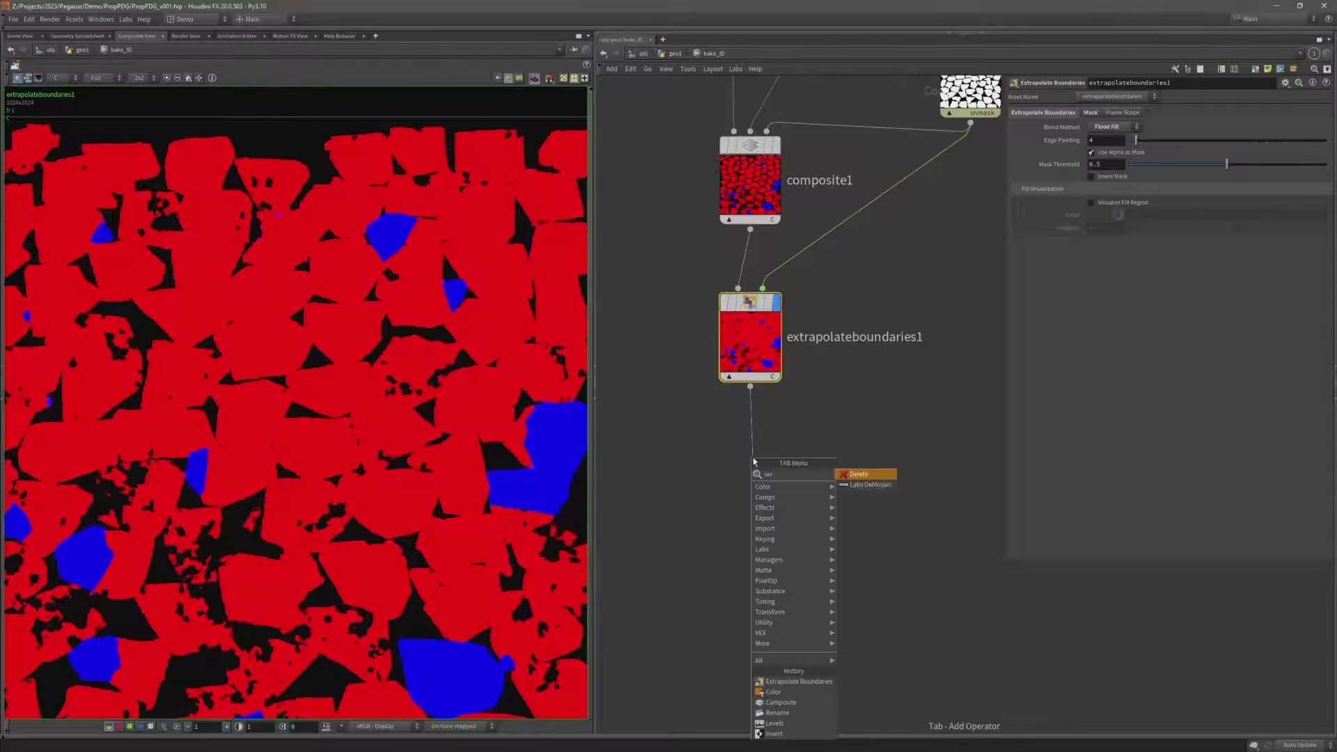
{"action": "key", "text": "Return"}
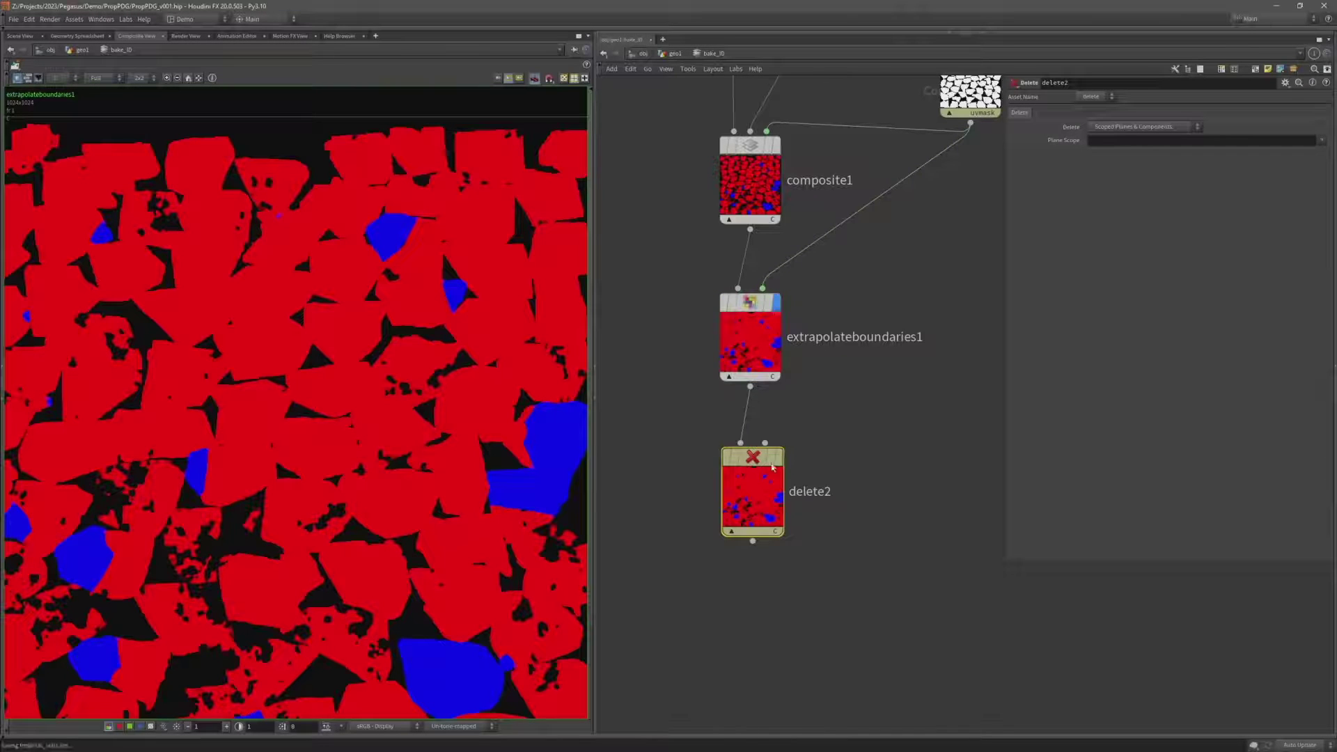
{"action": "key", "text": "r"}
Set delete2 to remove Non-Scoped Planes & Components with C as the plane scope
{"action": "left_click", "coordinate": [1321, 142]}
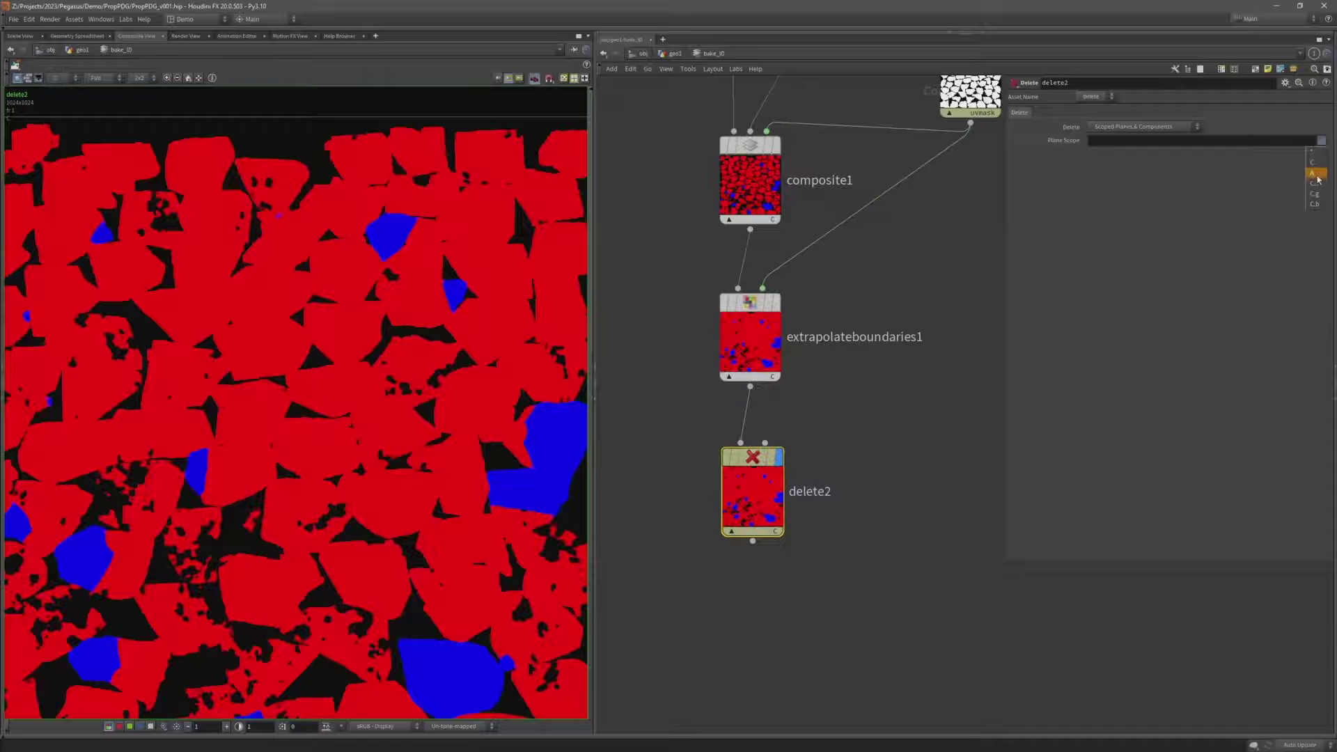
{"action": "left_click", "coordinate": [1316, 175]}
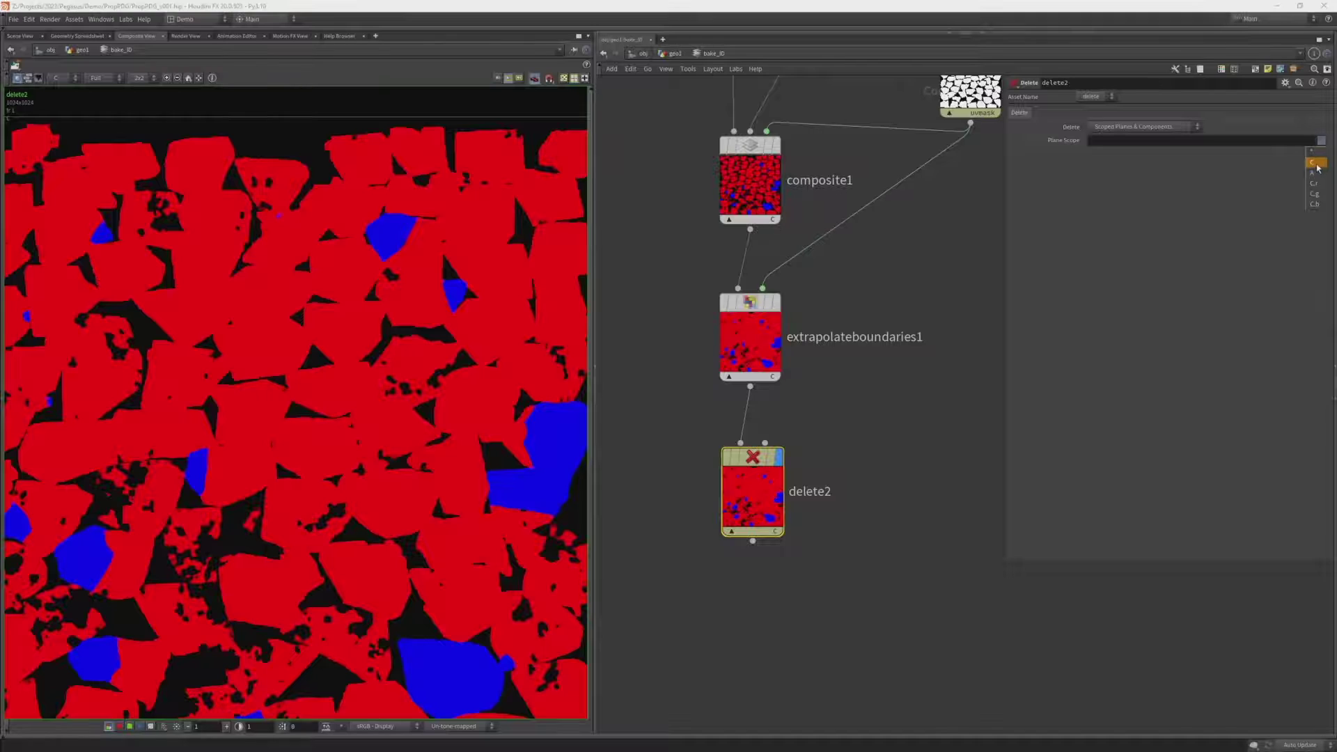
{"action": "key", "text": "Return"}
{"action": "left_click", "coordinate": [1114, 127]}
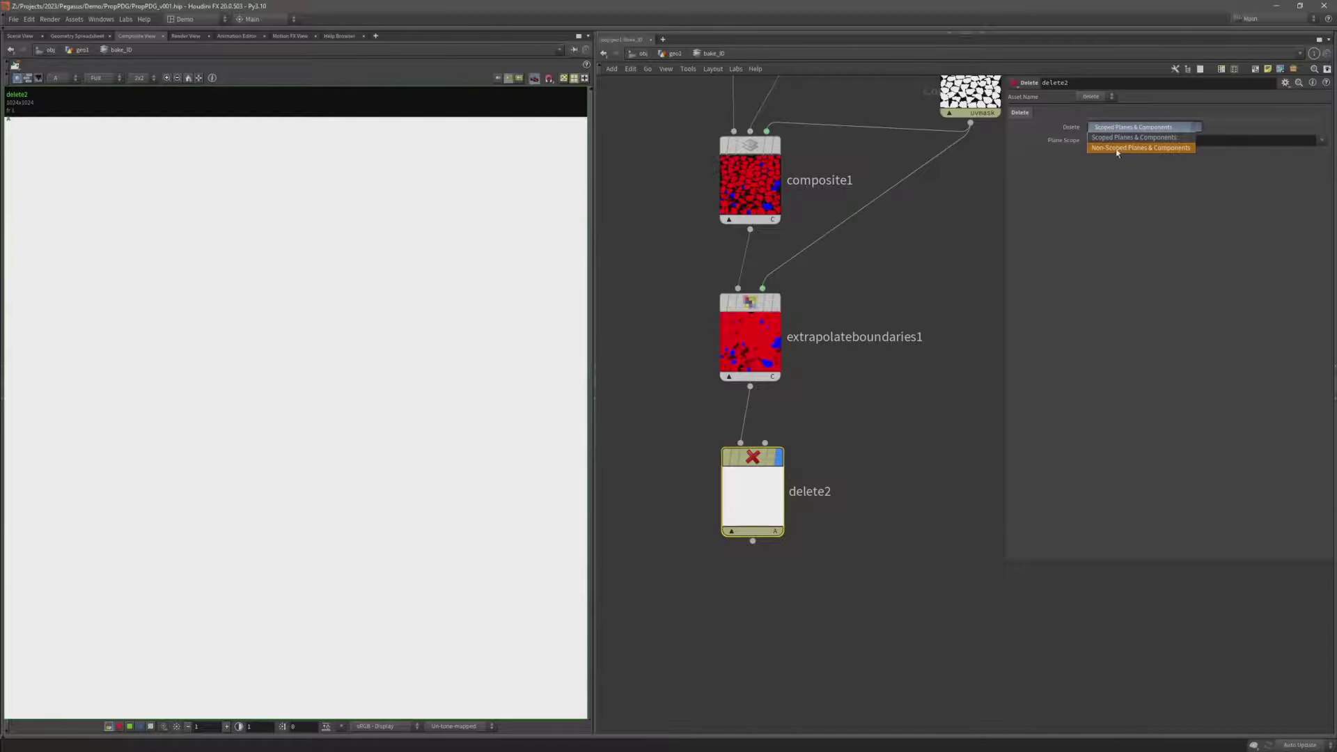
{"action": "left_click", "coordinate": [1150, 149]}
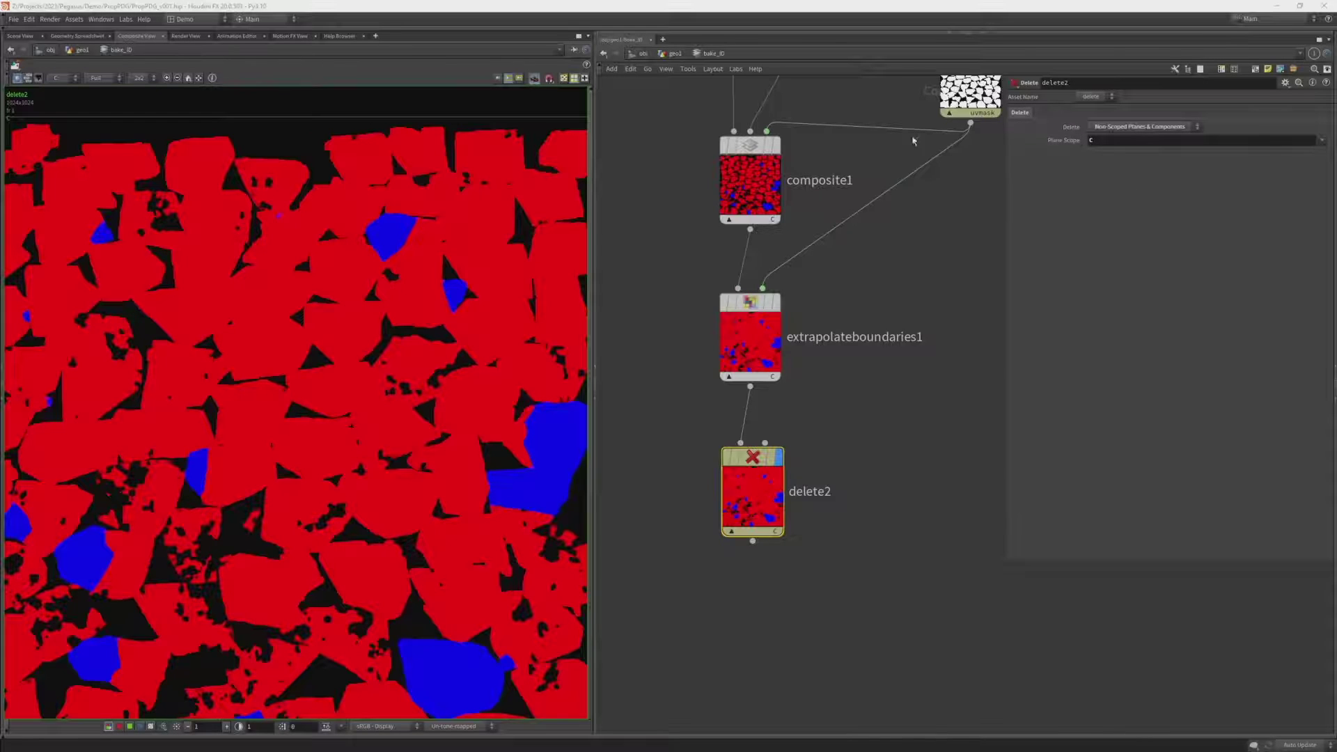
{"action": "scroll", "coordinate": [480, 258], "scroll_direction": "down", "scroll_amount": 4}
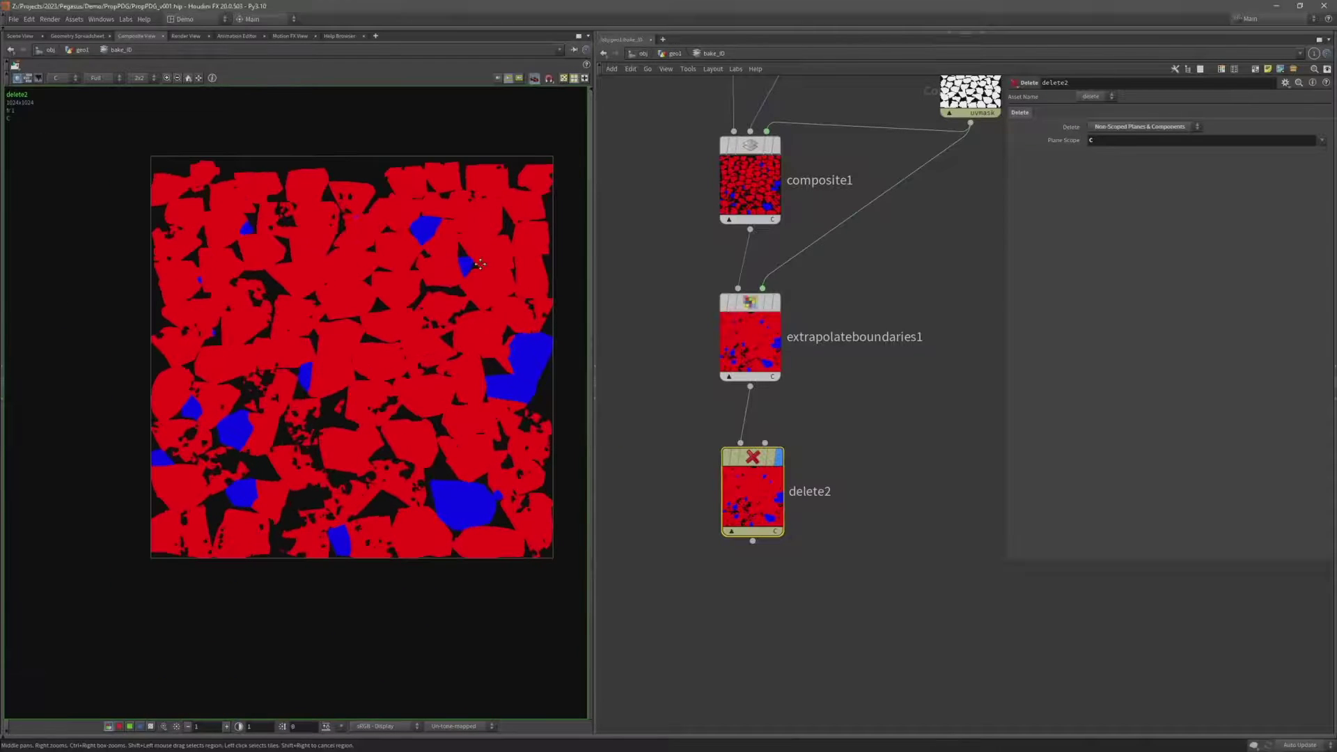
{"action": "middle_click_drag", "start_coordinate": [480, 263], "coordinate": [457, 283]}
Append a Null node to the output of delete2
{"action": "middle_click_drag", "start_coordinate": [700, 586], "coordinate": [742, 404]}
{"action": "left_click", "coordinate": [797, 374]}
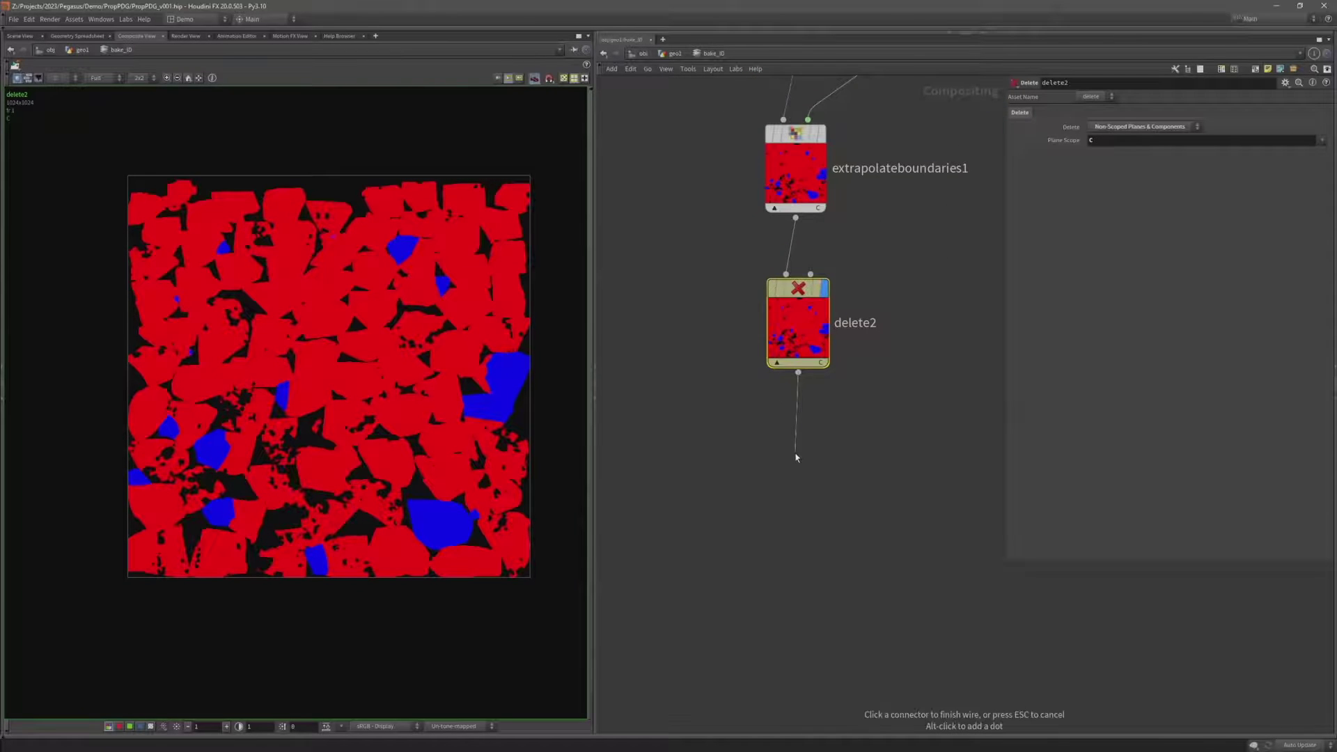
{"action": "key", "text": "Tab"}
{"action": "key", "text": "Escape"}
{"action": "key", "text": "Tab"}
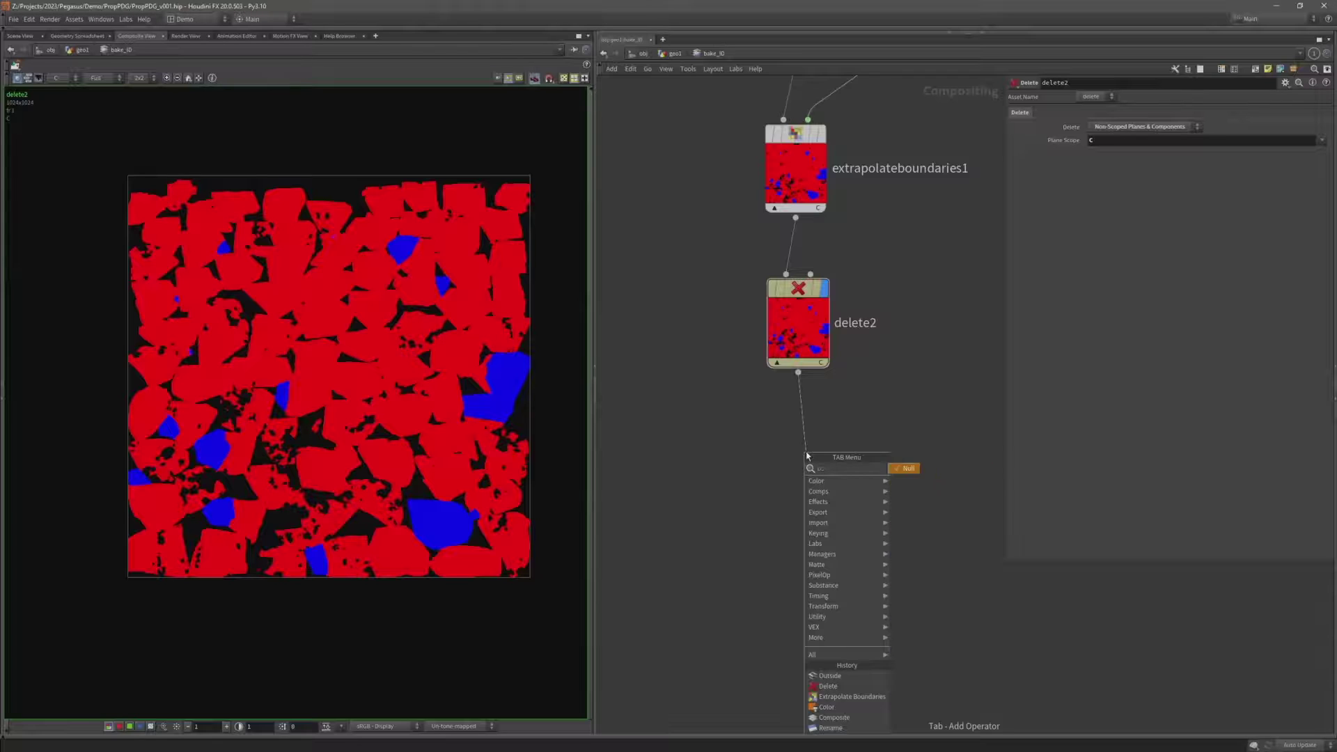
{"action": "key", "text": "Return"}
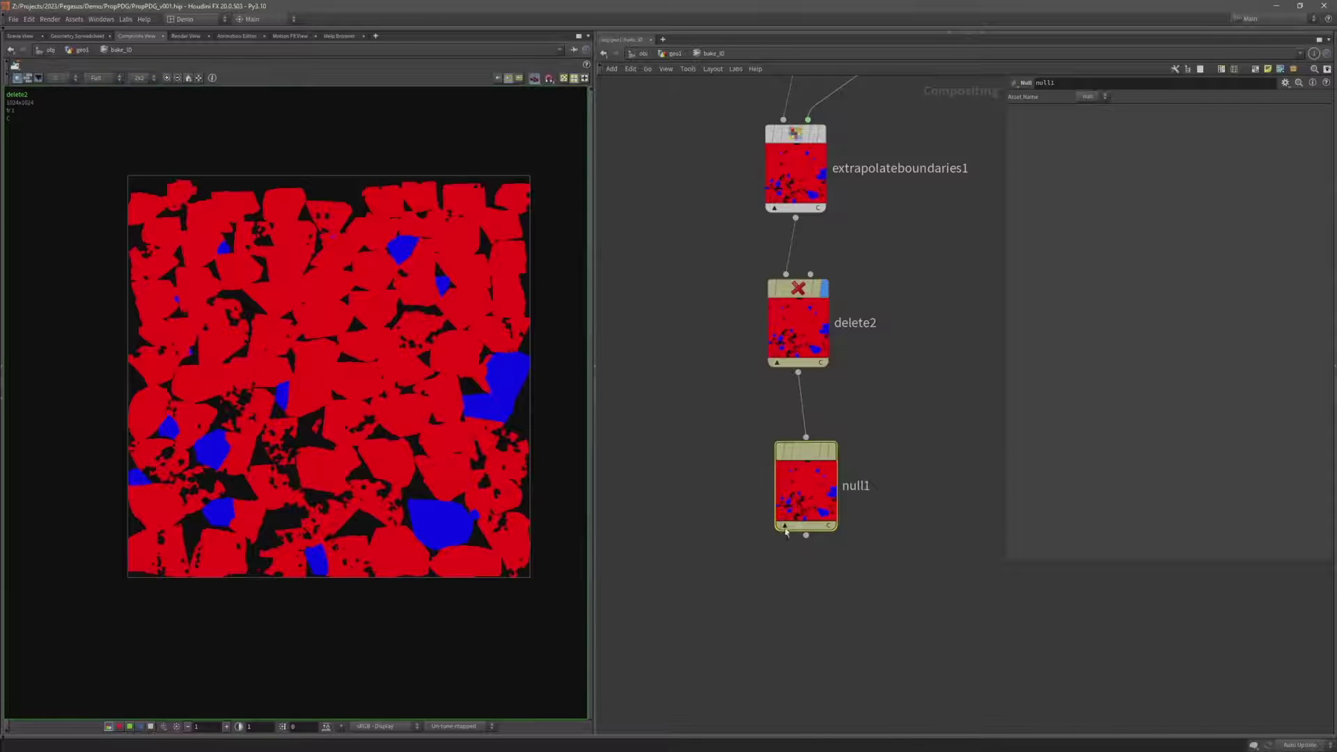
Collapse the preview of the null below delete2, name it OUT and tidy its alignment
{"action": "left_click", "coordinate": [785, 527]}
{"action": "key", "text": "F2"}
{"action": "type", "text": "OUT"}
{"action": "key", "text": "Return"}
{"action": "key", "text": "l"}
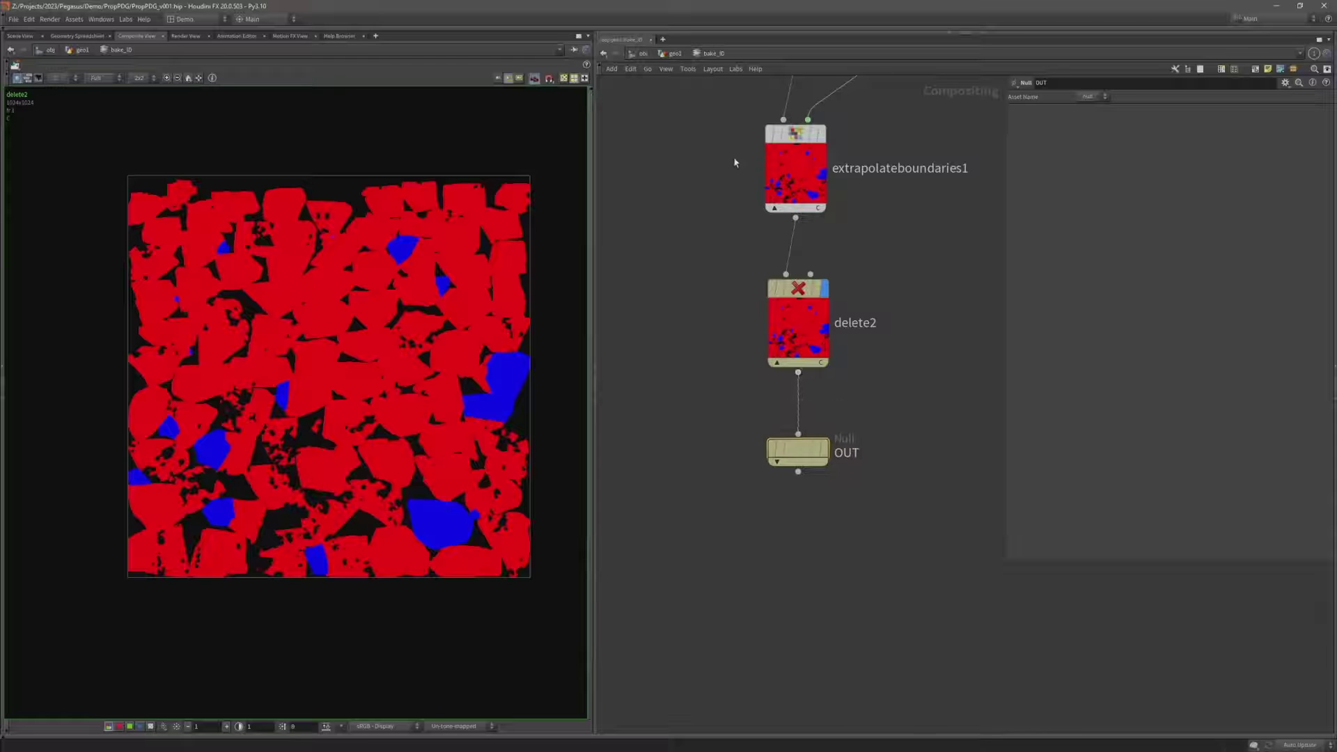
Attach a ROP File Output node to OUT and set its valid frame range to Render Current Frame
{"action": "scroll", "coordinate": [707, 174], "scroll_direction": "down", "scroll_amount": 6}
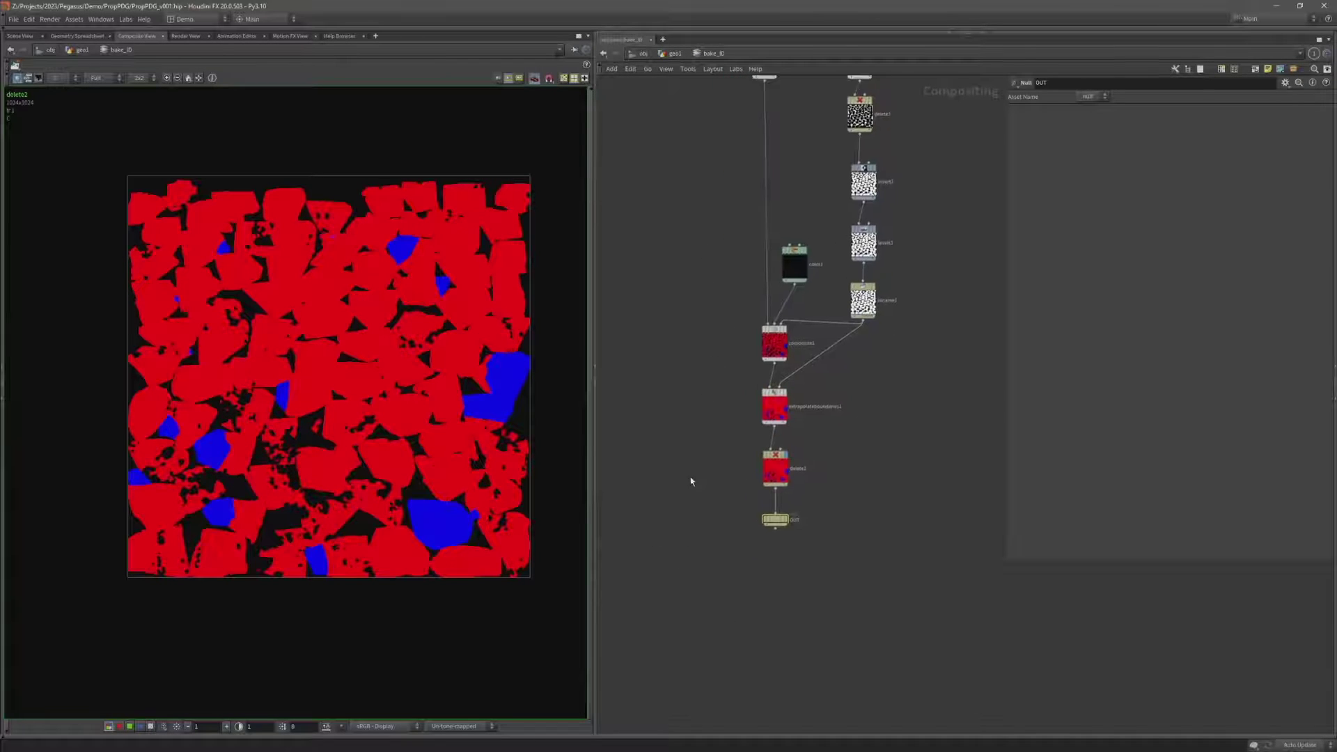
{"action": "scroll", "coordinate": [832, 515], "scroll_direction": "up", "scroll_amount": 5}
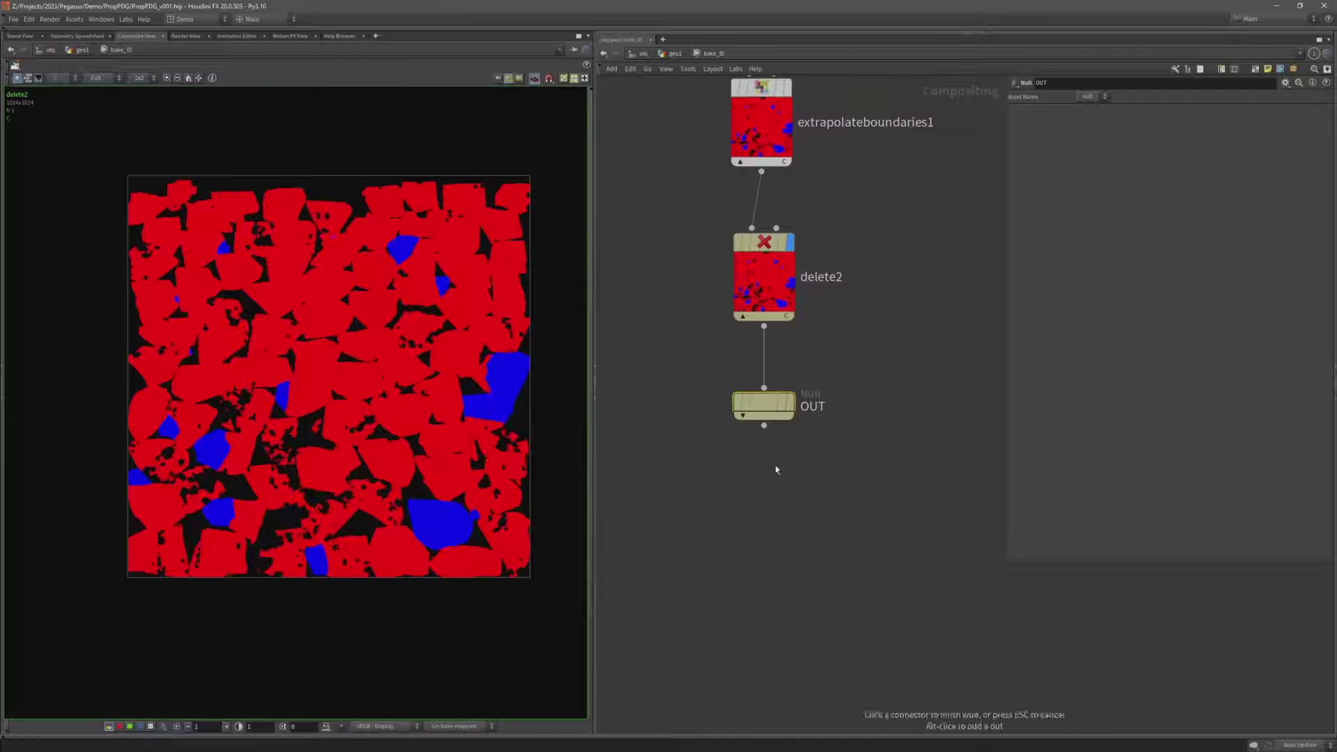
{"action": "key", "text": "Tab"}
{"action": "type", "text": "rop"}
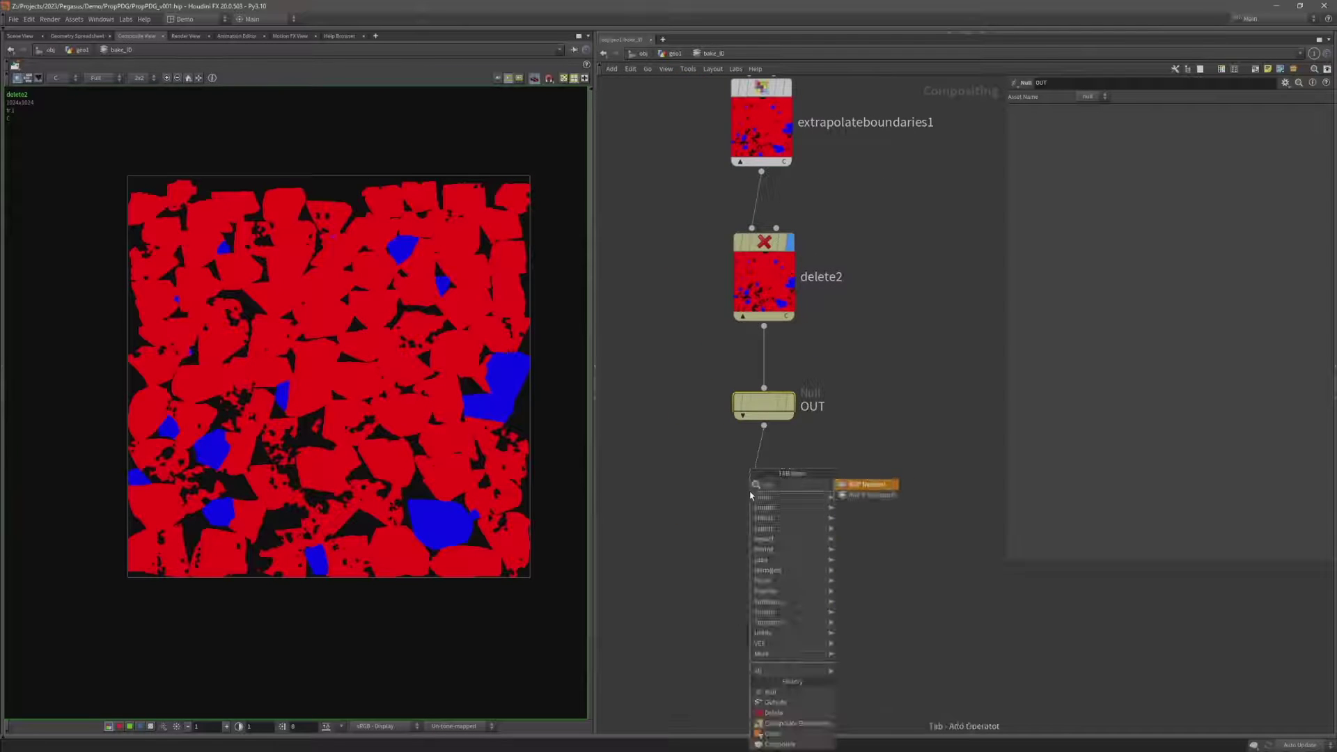
{"action": "key", "text": "Down"}
{"action": "key", "text": "Return"}
{"action": "left_click", "coordinate": [742, 508]}
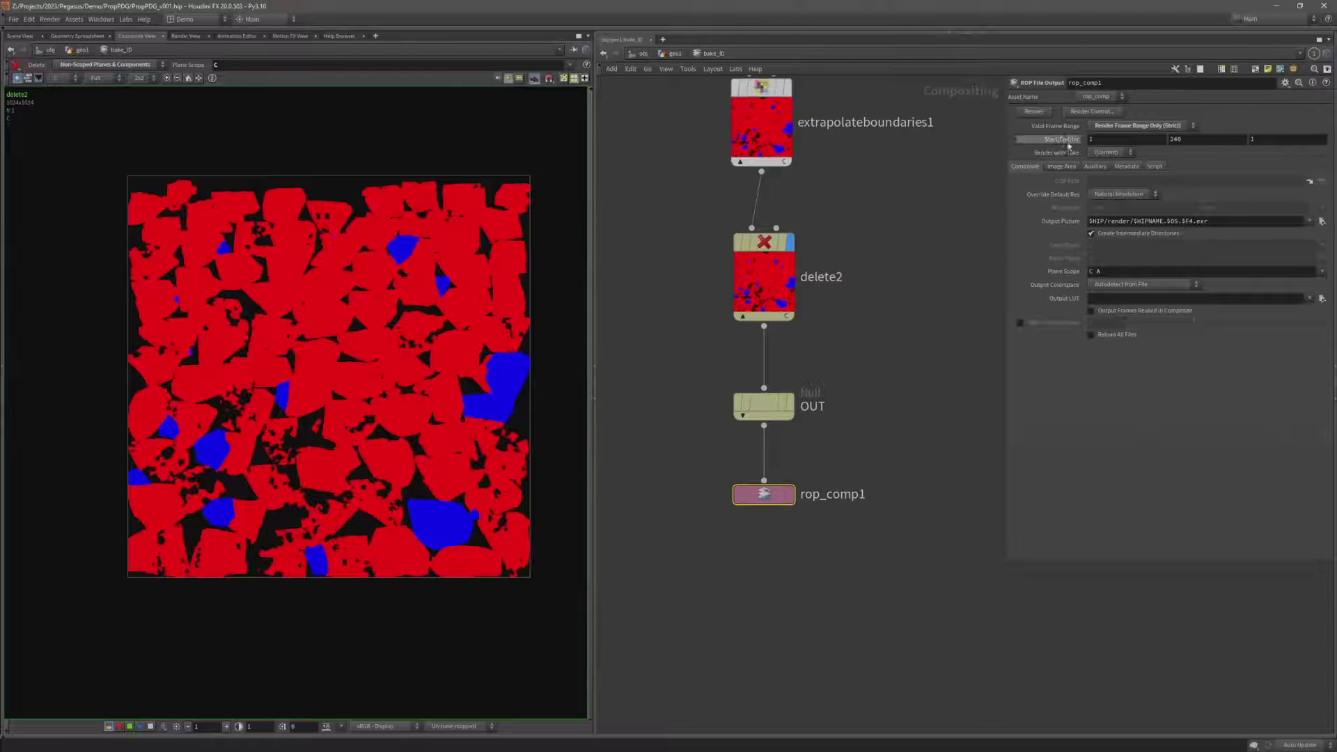
{"action": "left_click", "coordinate": [1123, 126]}
{"action": "left_click", "coordinate": [1112, 138]}
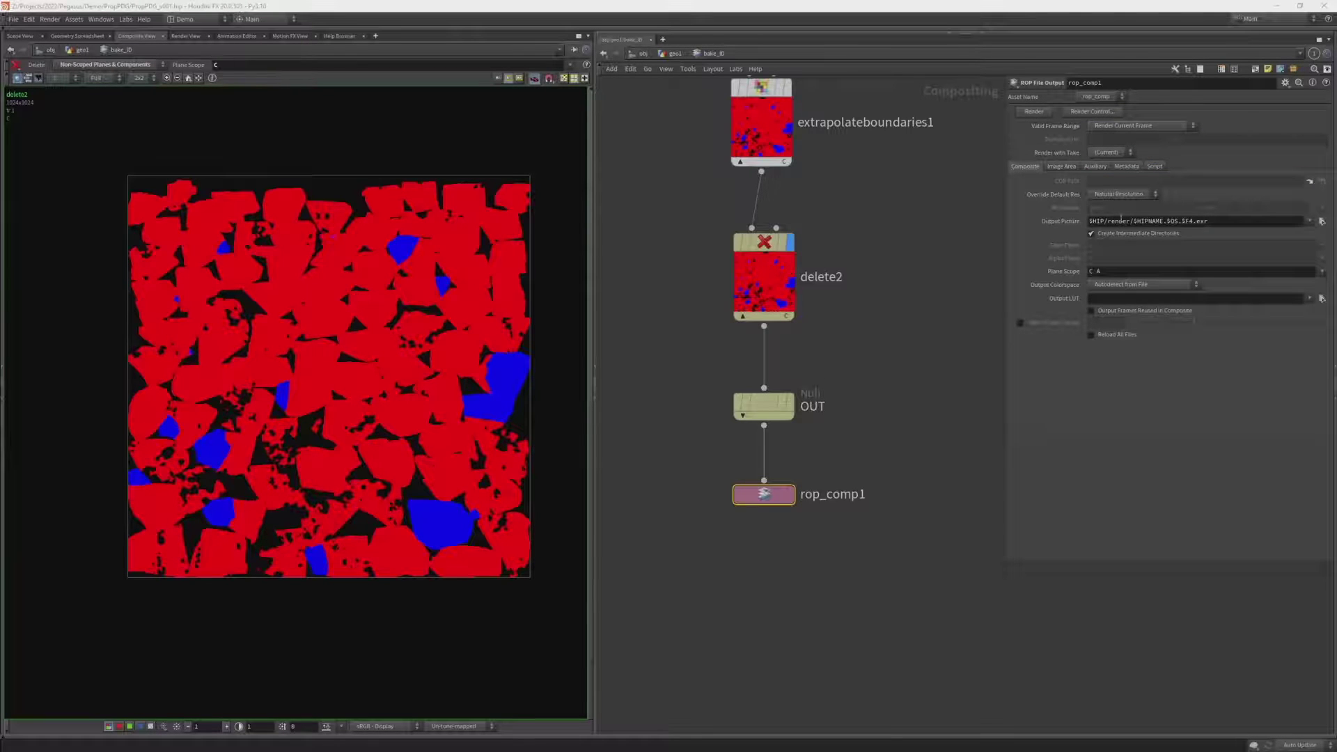
Browse for the output picture location and create a Textures folder inside $HIP/geo
{"action": "left_click", "coordinate": [1321, 221]}
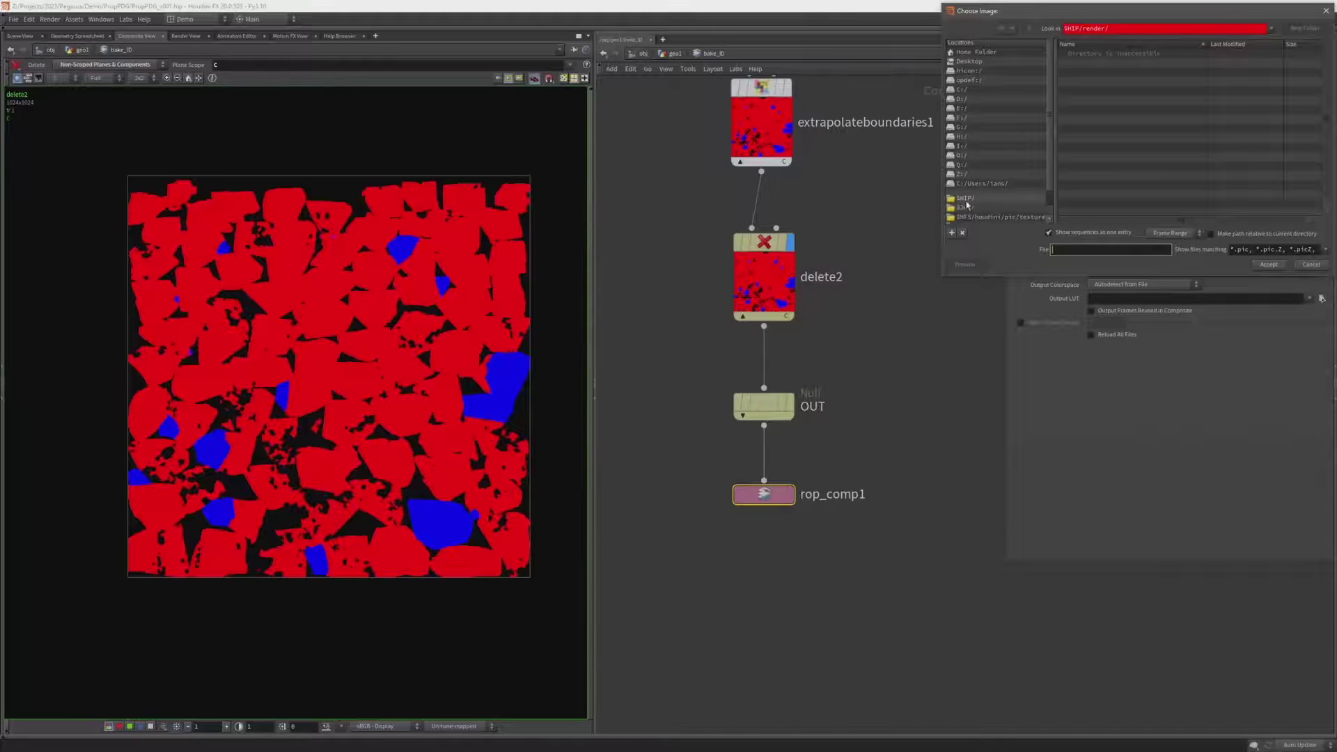
{"action": "left_click", "coordinate": [964, 199]}
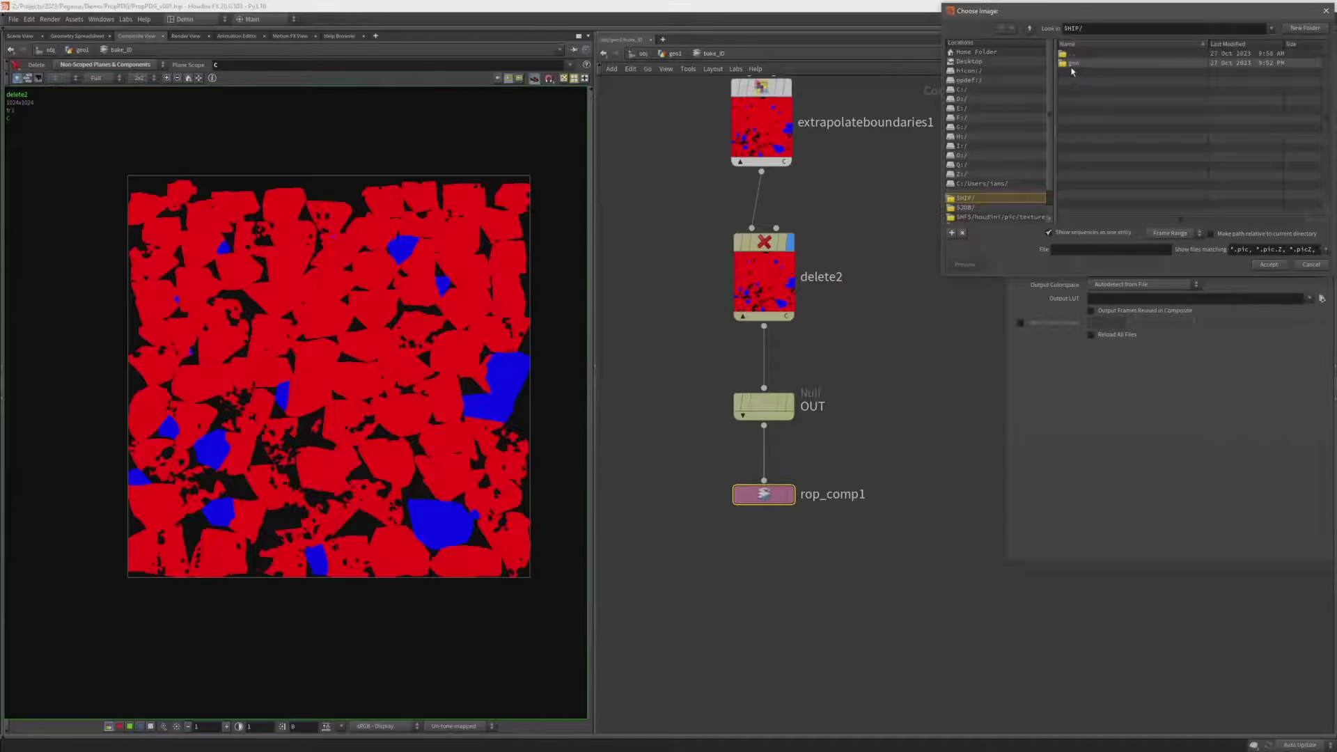
{"action": "double_click", "coordinate": [1072, 64]}
{"action": "left_click", "coordinate": [1308, 27]}
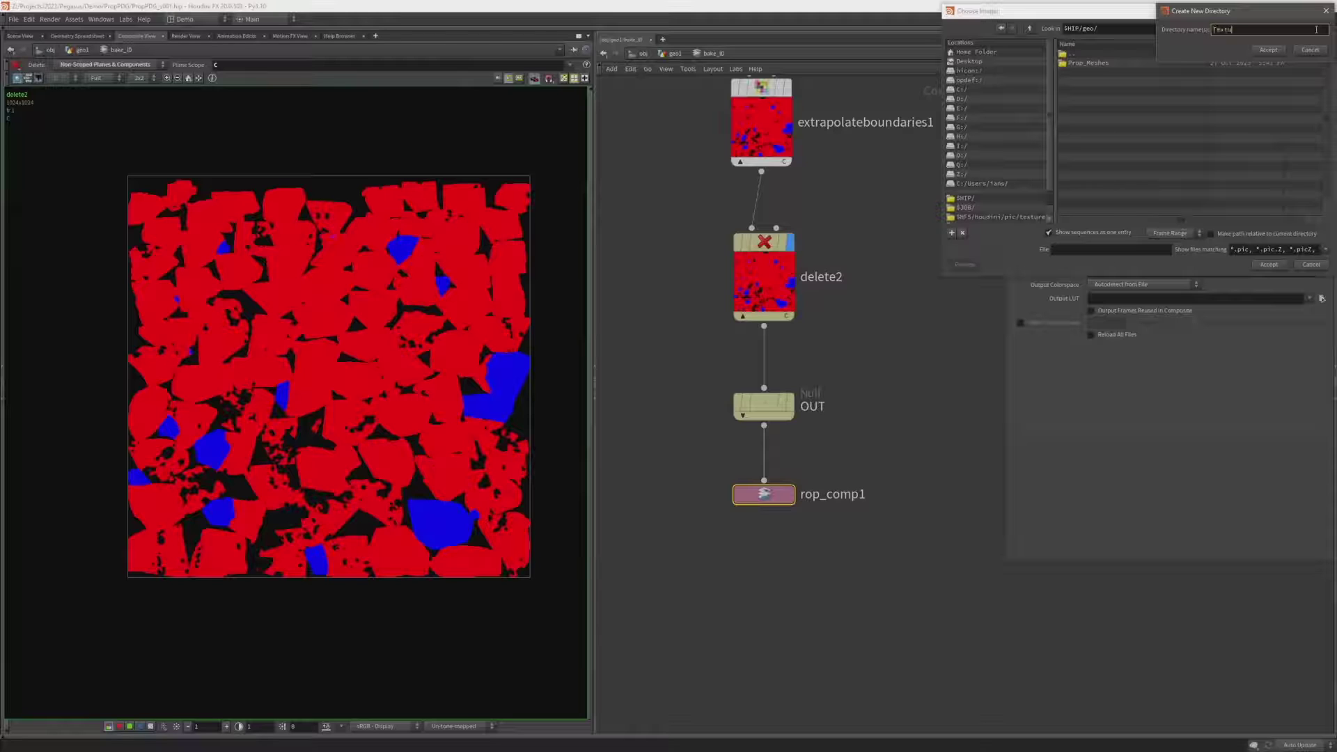
{"action": "key", "text": "Return"}
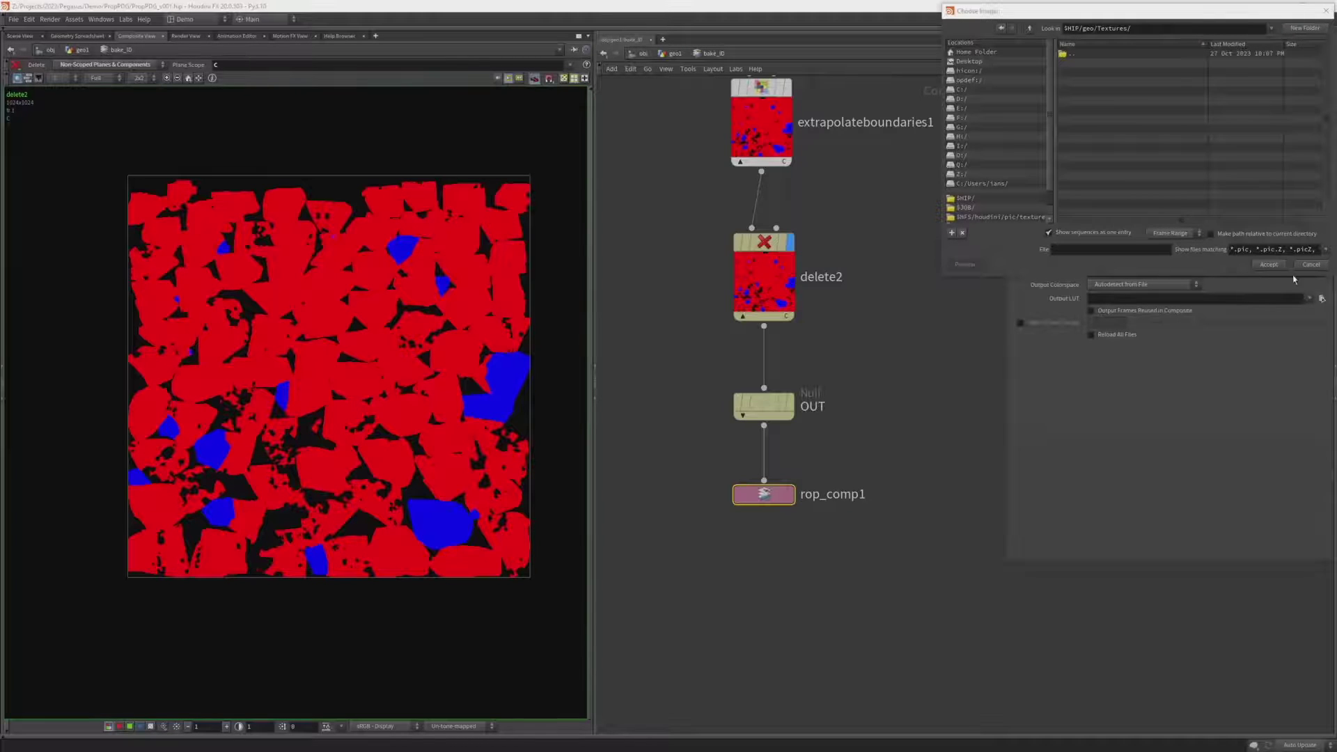
Set the output picture's file name to T_Headstone_Large_01_ID.tga in the Textures folder
{"action": "left_click", "coordinate": [1107, 251]}
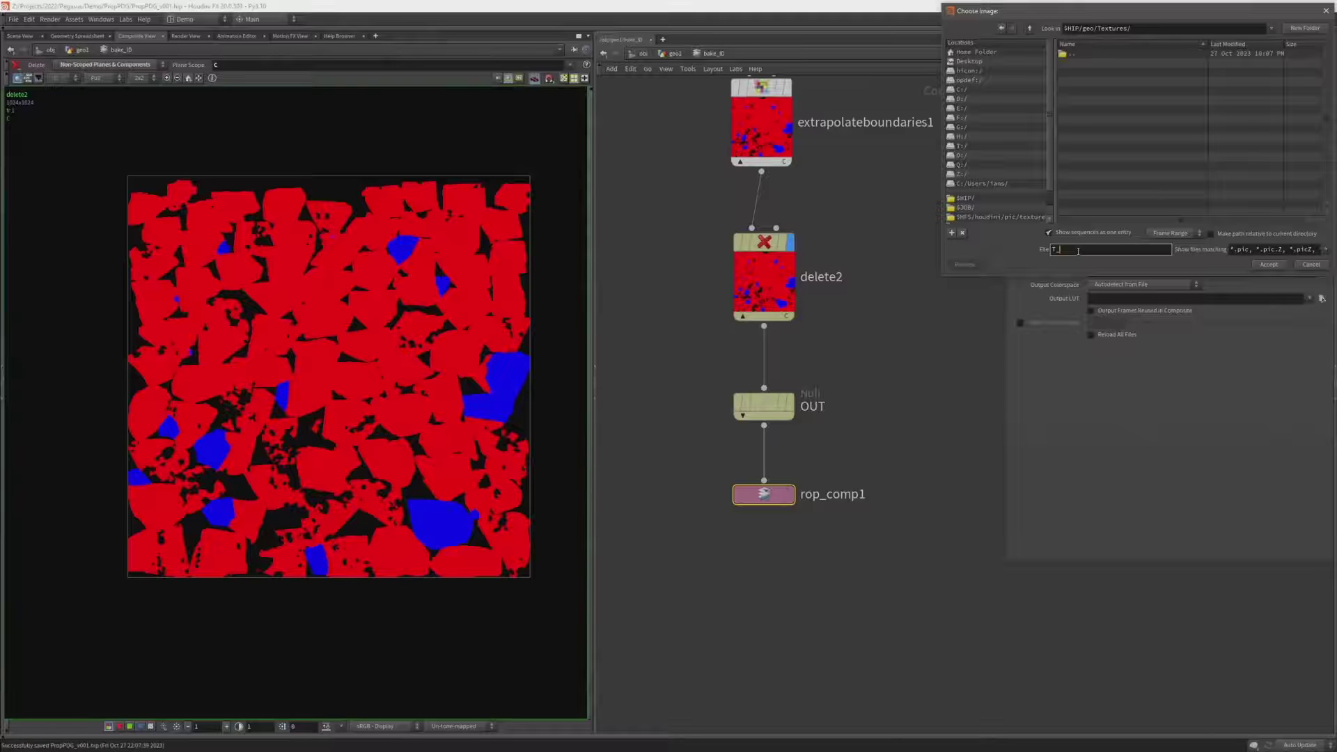
{"action": "type", "text": "stone_Large_01_ID.tga"}
{"action": "left_click", "coordinate": [1268, 264]}
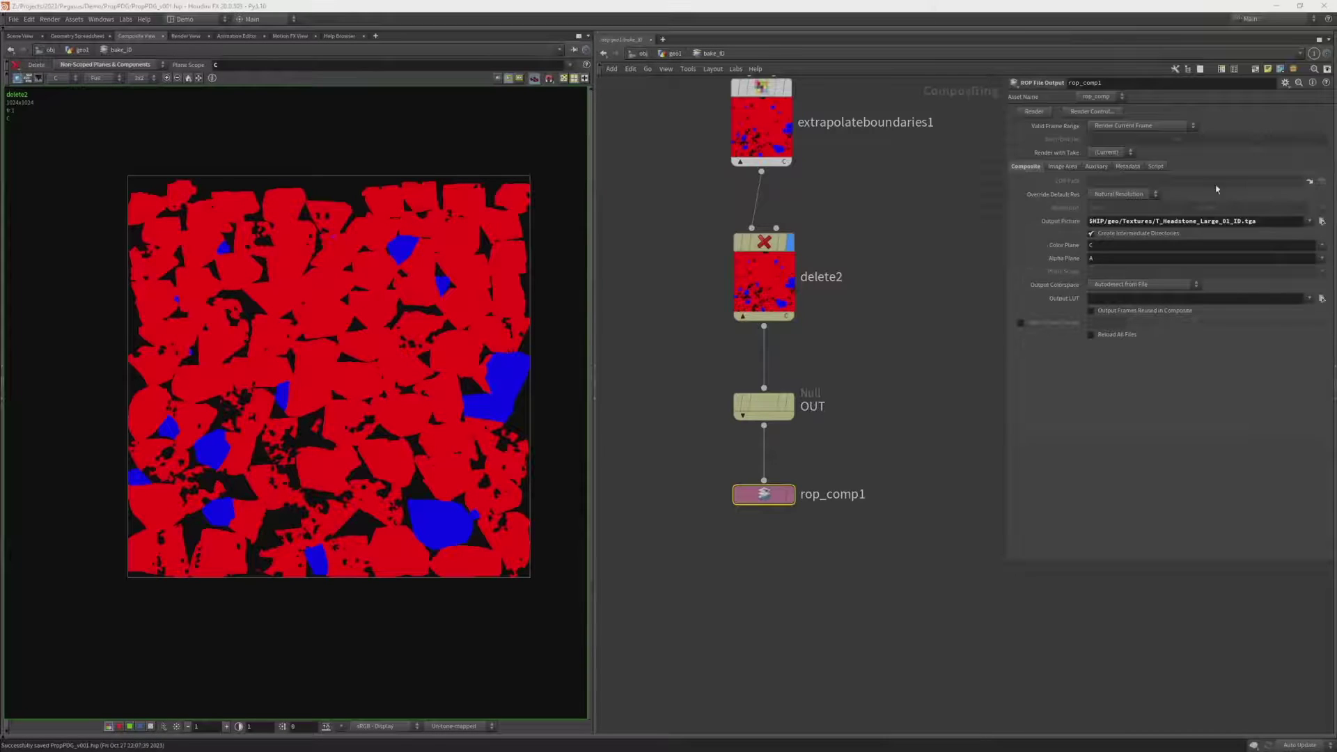
Render rop_comp1 and open the Textures folder in the file explorer to check the exported ID map
{"action": "left_click", "coordinate": [1028, 113]}
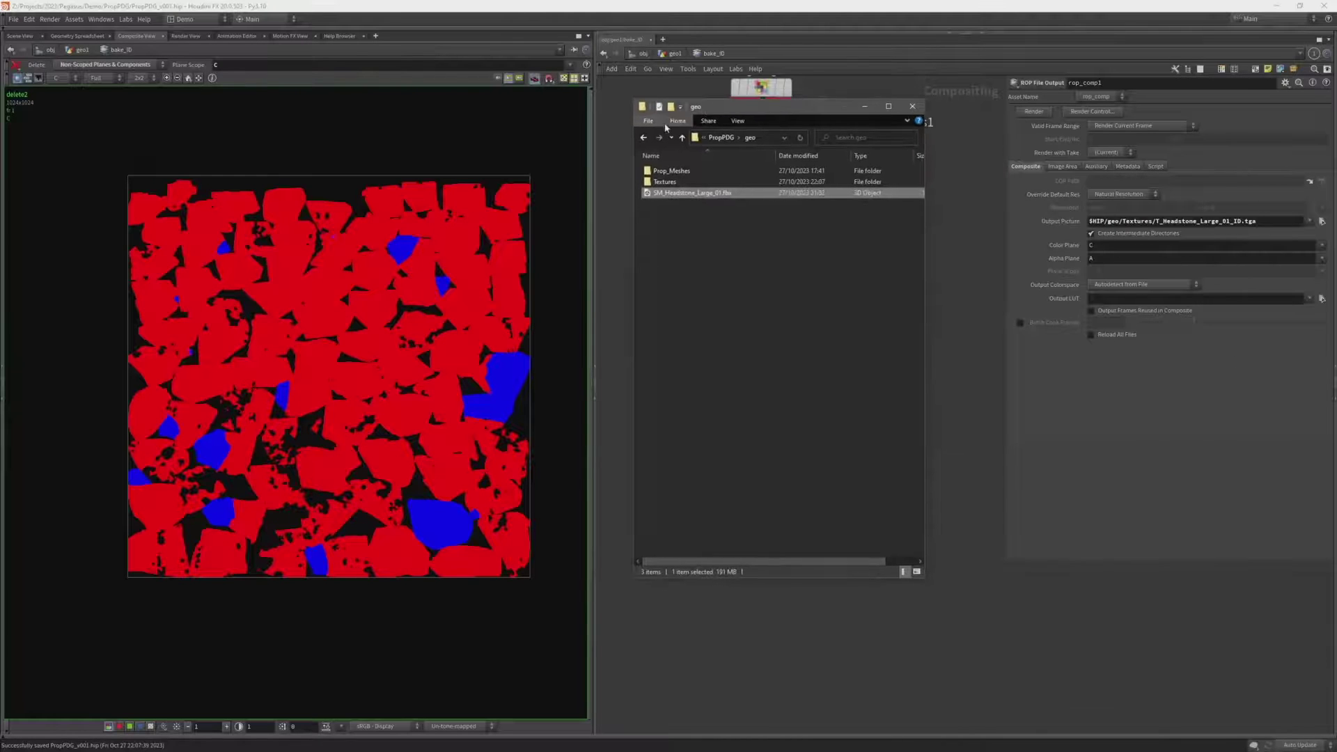
{"action": "left_click", "coordinate": [658, 182]}
{"action": "double_click", "coordinate": [658, 183]}
{"action": "left_click", "coordinate": [672, 193]}
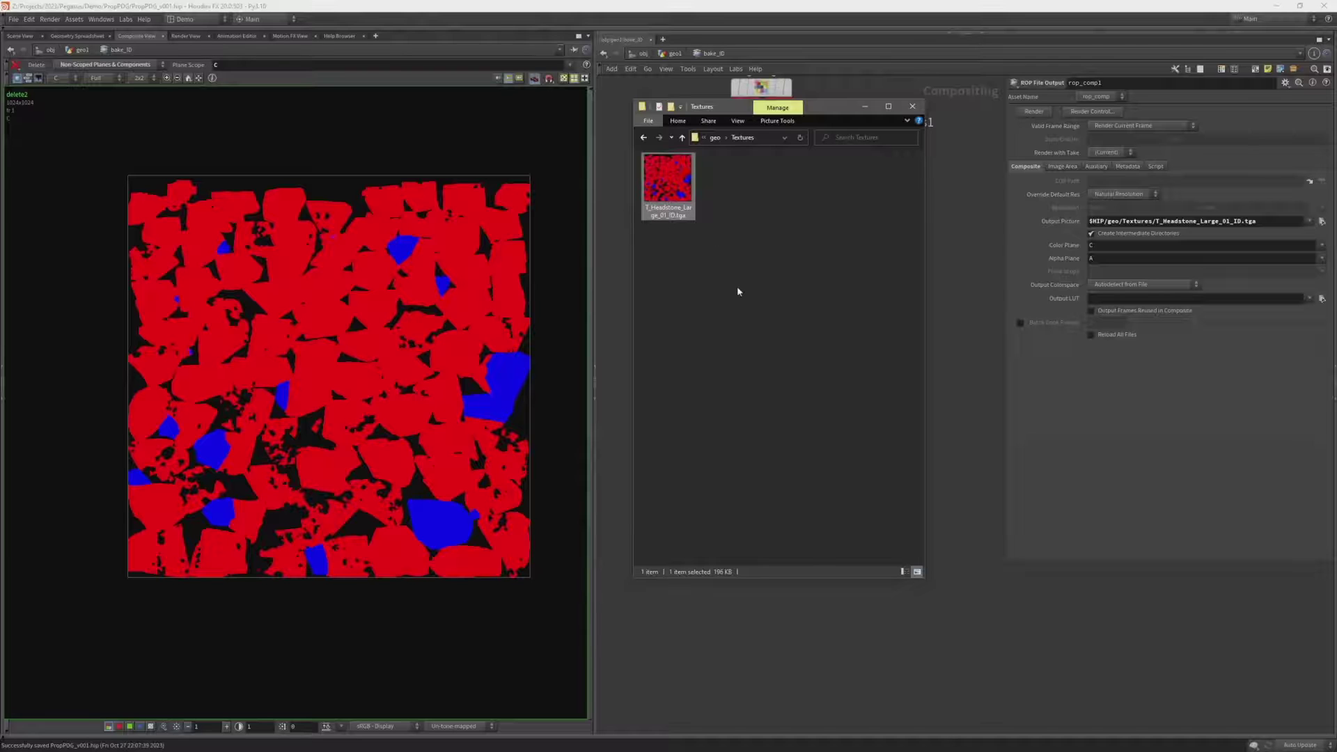
Check the exported headstone mesh file and Textures folder inside geo, and return to the geo1 network
{"action": "left_click", "coordinate": [738, 292]}
{"action": "left_click", "coordinate": [714, 138]}
{"action": "left_click", "coordinate": [686, 192]}
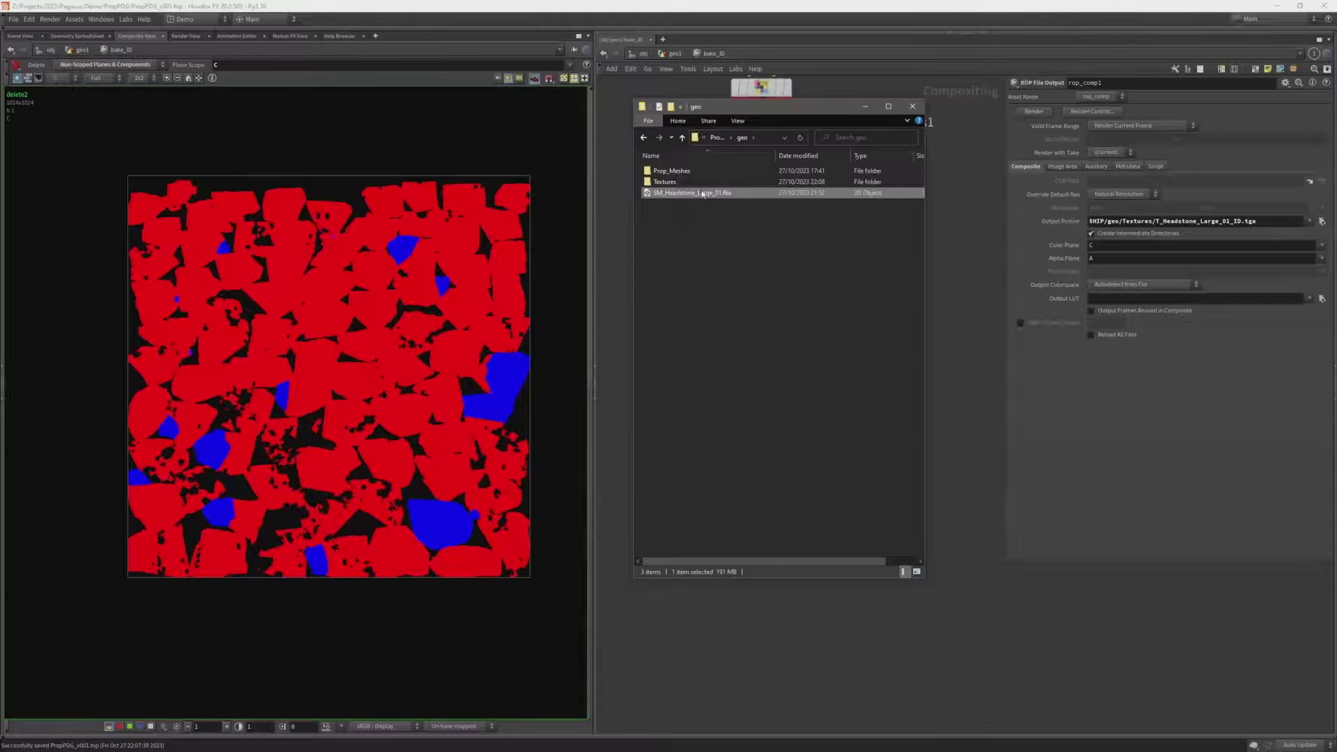
{"action": "double_click", "coordinate": [665, 182]}
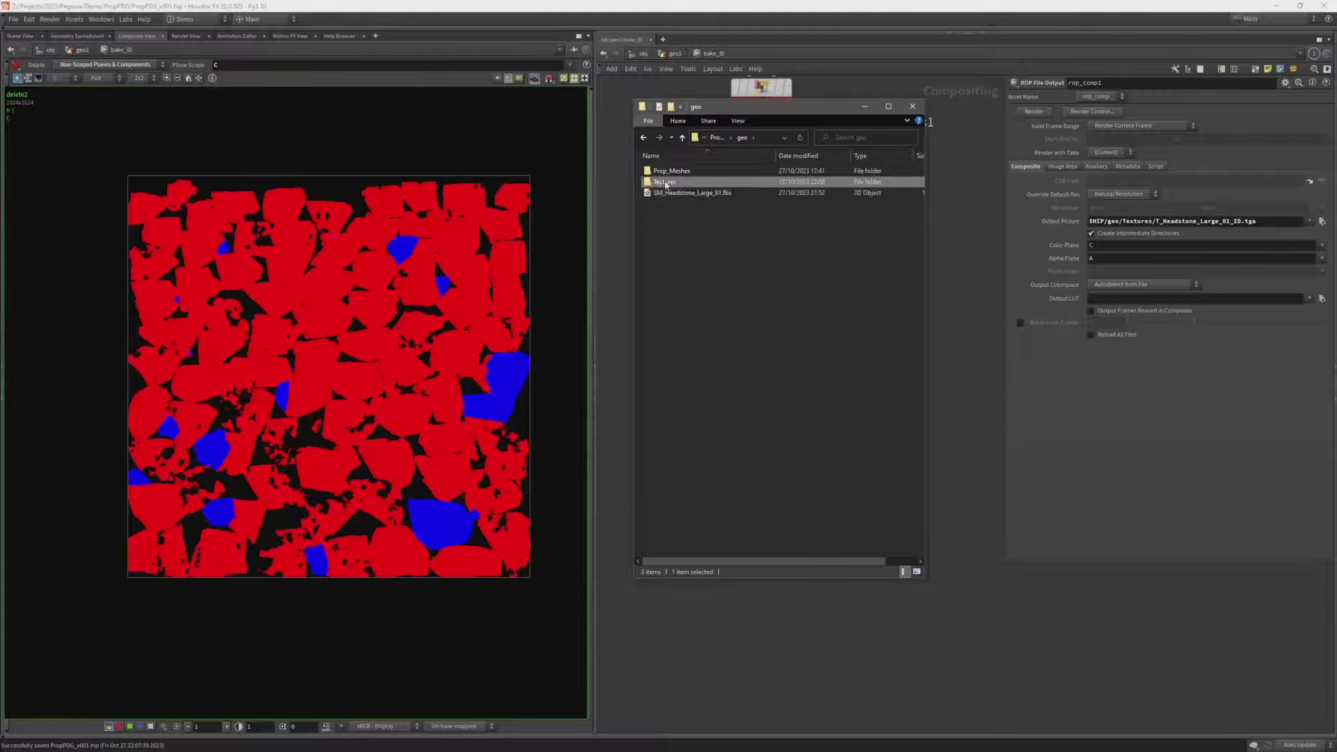
{"action": "left_click", "coordinate": [668, 58]}
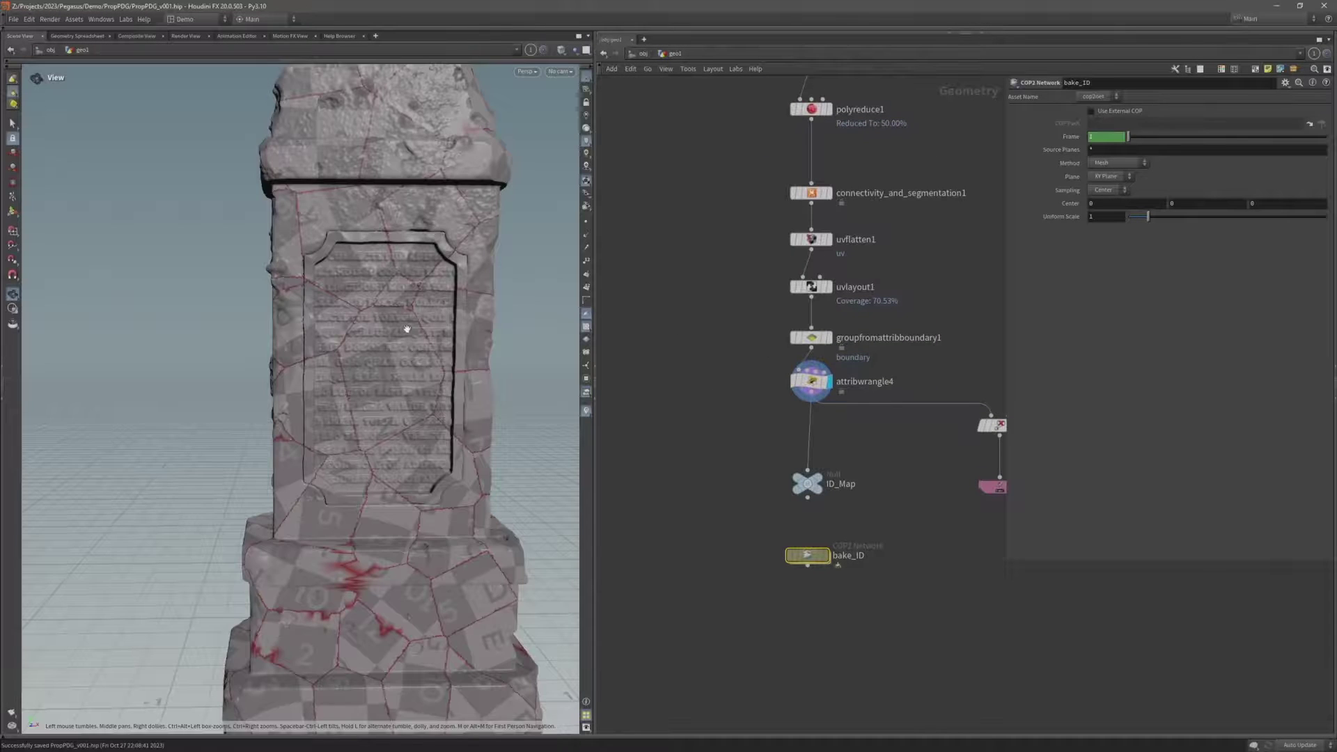
Branch a Labs Measure Curvature node off the output of attribwrangle4
{"action": "left_click_drag", "start_coordinate": [407, 327], "coordinate": [355, 311]}
{"action": "left_click", "coordinate": [812, 381]}
{"action": "middle_click_drag", "start_coordinate": [772, 395], "coordinate": [842, 367]}
{"action": "left_click", "coordinate": [880, 376]}
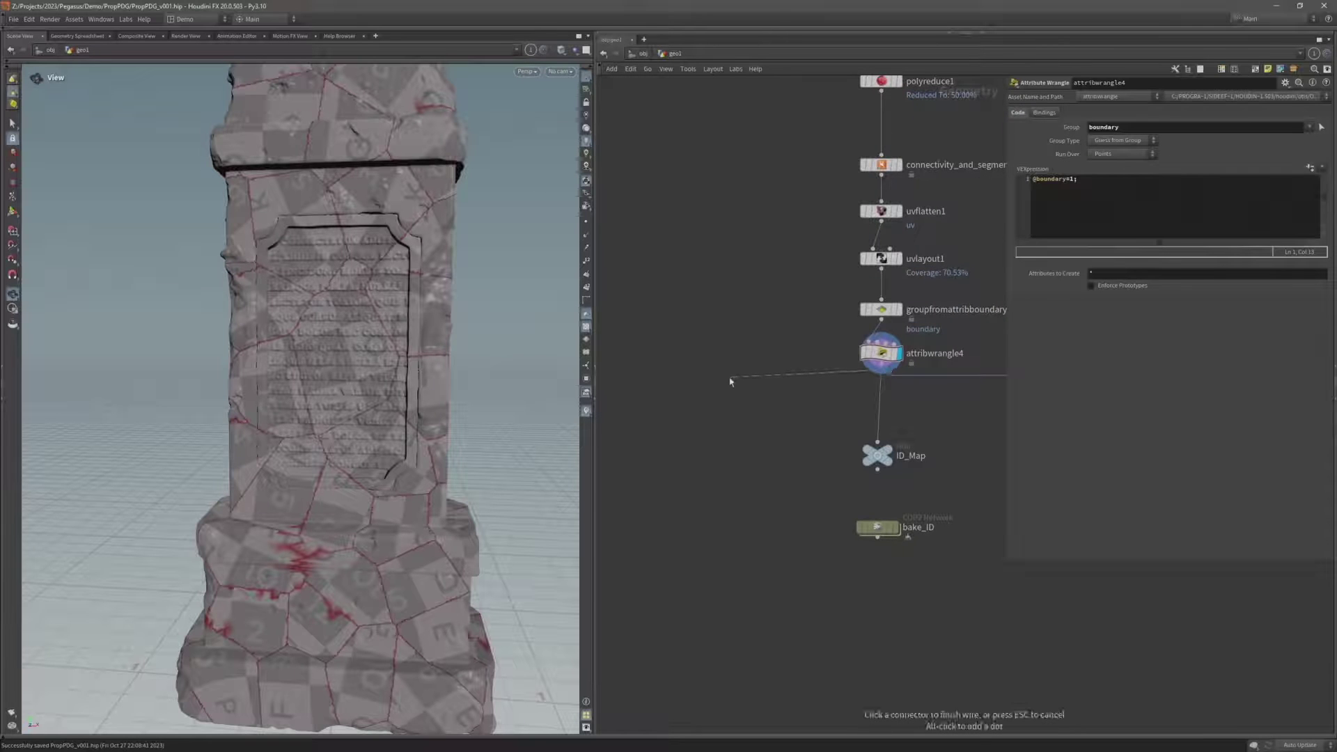
{"action": "key", "text": "Tab"}
{"action": "type", "text": "measu"}
{"action": "key", "text": "Down"}
{"action": "key", "text": "Down"}
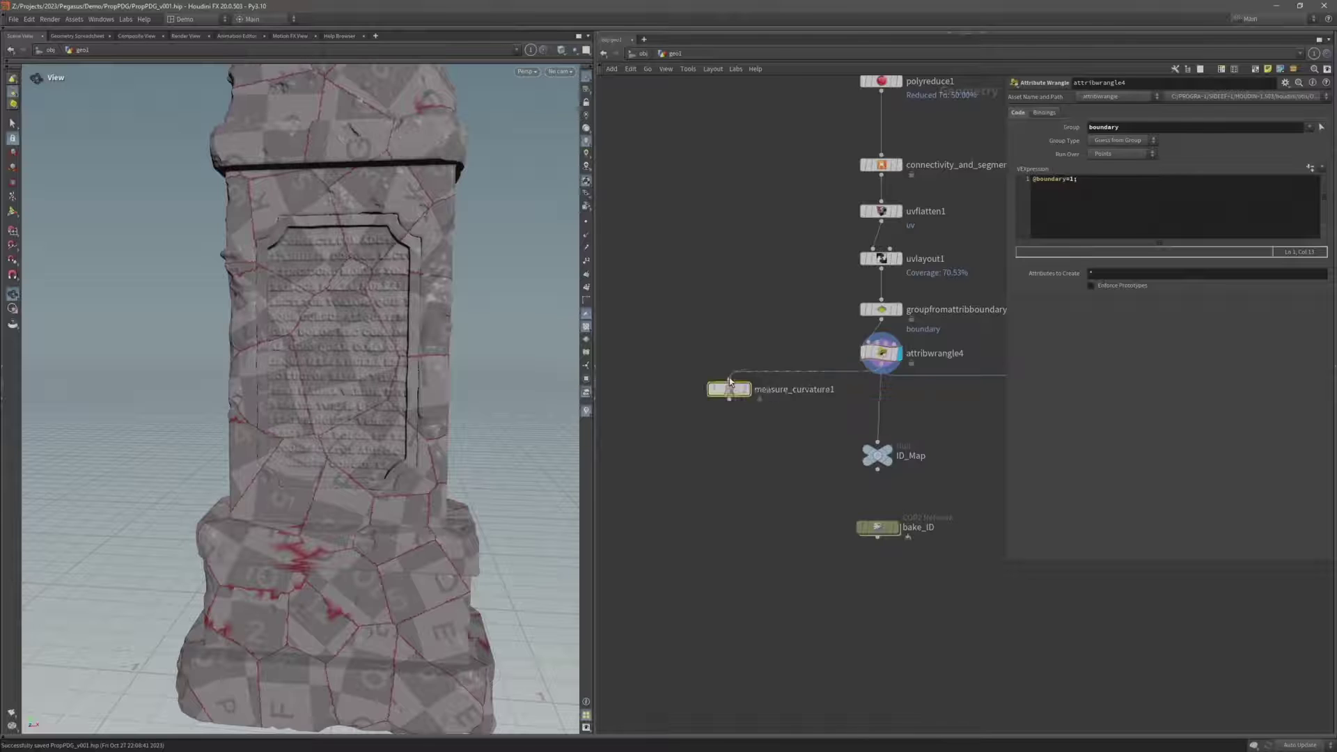
{"action": "key", "text": "Return"}
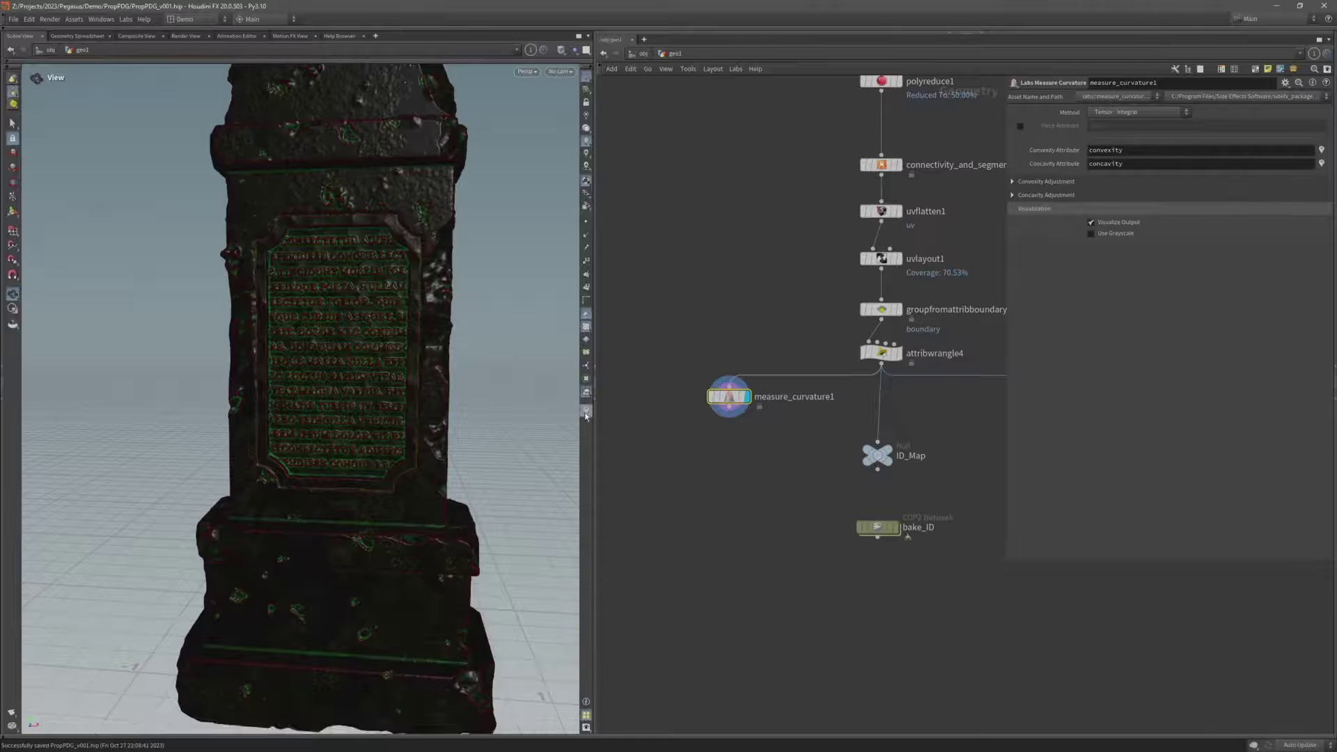
Examine the convexity and concavity visualization around the headstone's ledge and engraved text panel
{"action": "mouse_move", "coordinate": [254, 284]}
{"action": "left_mouse_down"}
{"action": "mouse_move", "coordinate": [271, 232]}
{"action": "mouse_move", "coordinate": [279, 278]}
{"action": "mouse_move", "coordinate": [263, 284]}
{"action": "left_mouse_up"}
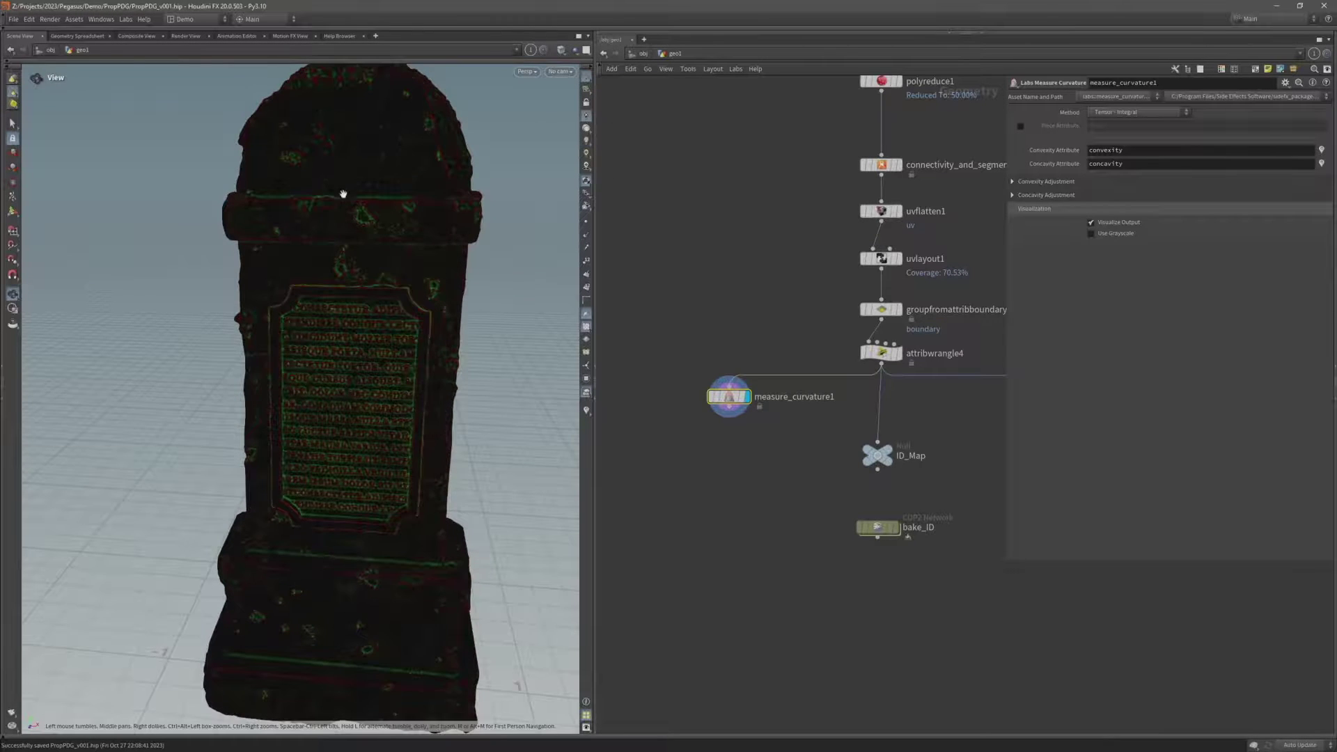
{"action": "left_click_drag", "start_coordinate": [346, 197], "coordinate": [425, 189]}
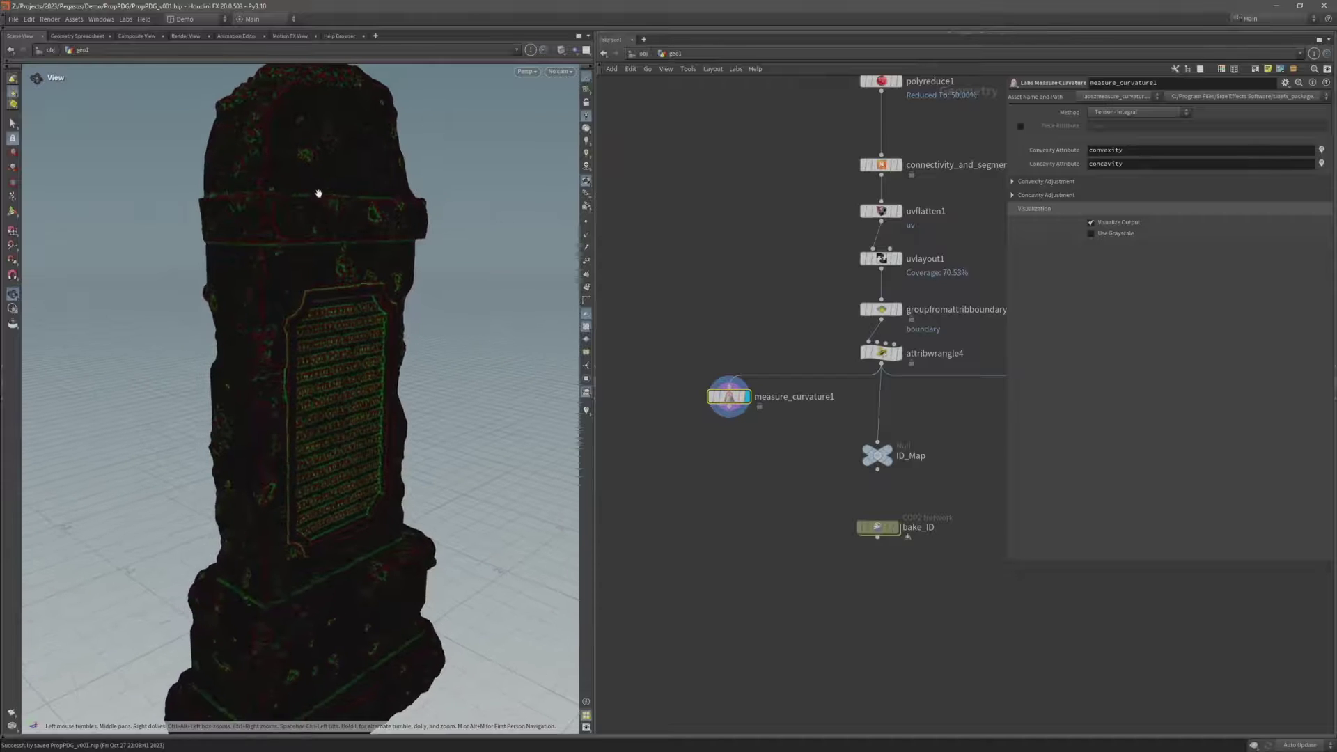
{"action": "scroll", "coordinate": [269, 209], "scroll_direction": "up", "scroll_amount": 4}
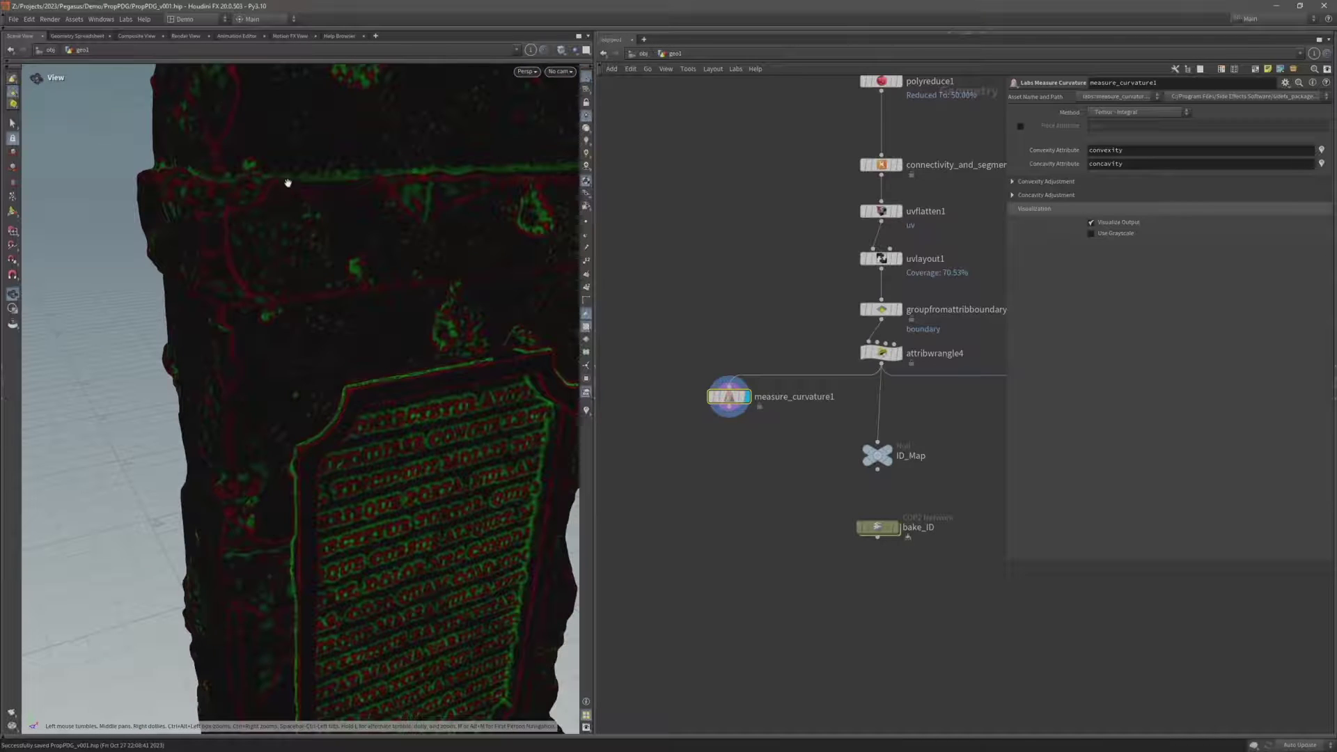
{"action": "left_click_drag", "start_coordinate": [392, 202], "coordinate": [337, 197]}
{"action": "left_click_drag", "start_coordinate": [423, 203], "coordinate": [269, 174]}
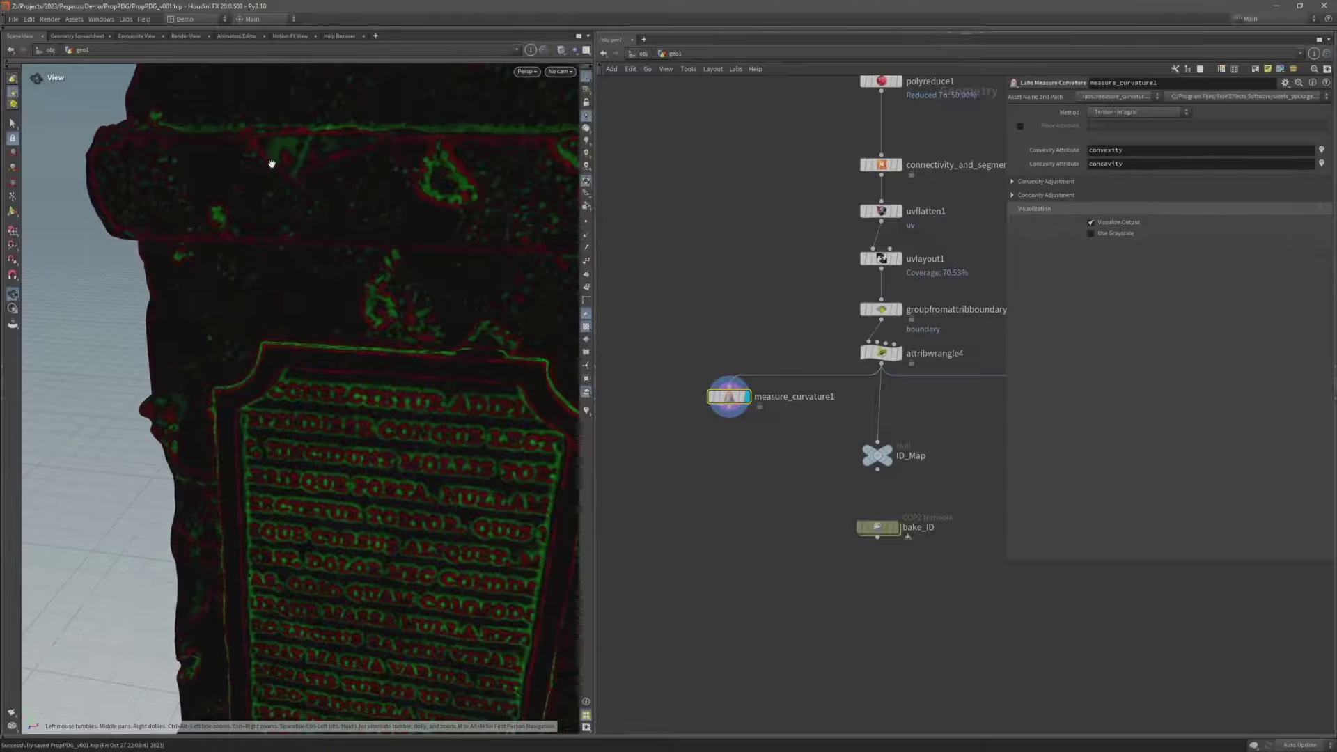
{"action": "scroll", "coordinate": [373, 304], "scroll_direction": "up", "scroll_amount": 3}
{"action": "scroll", "coordinate": [373, 294], "scroll_direction": "down", "scroll_amount": 2}
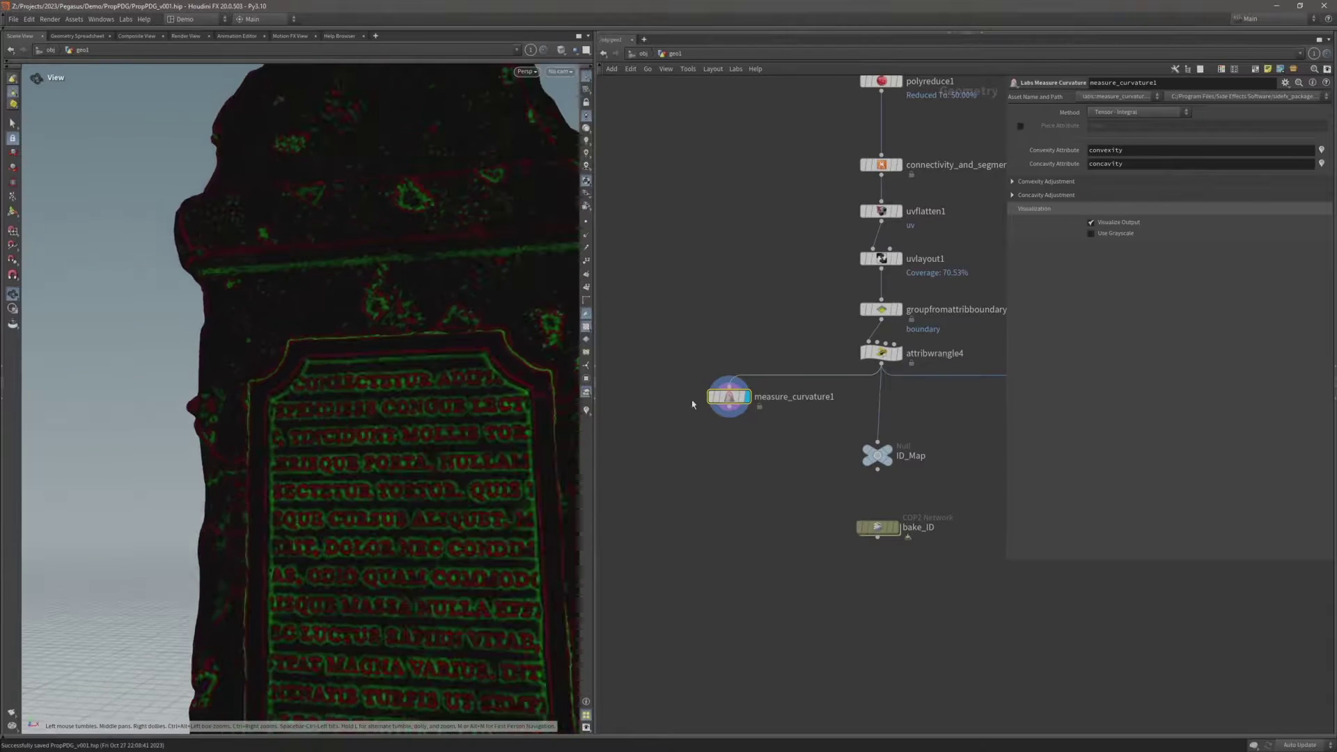
Set measure_curvature1's convexity multiplier to 8 and its concavity multiplier to 5
{"action": "left_click", "coordinate": [1018, 181]}
{"action": "left_click", "coordinate": [1018, 280]}
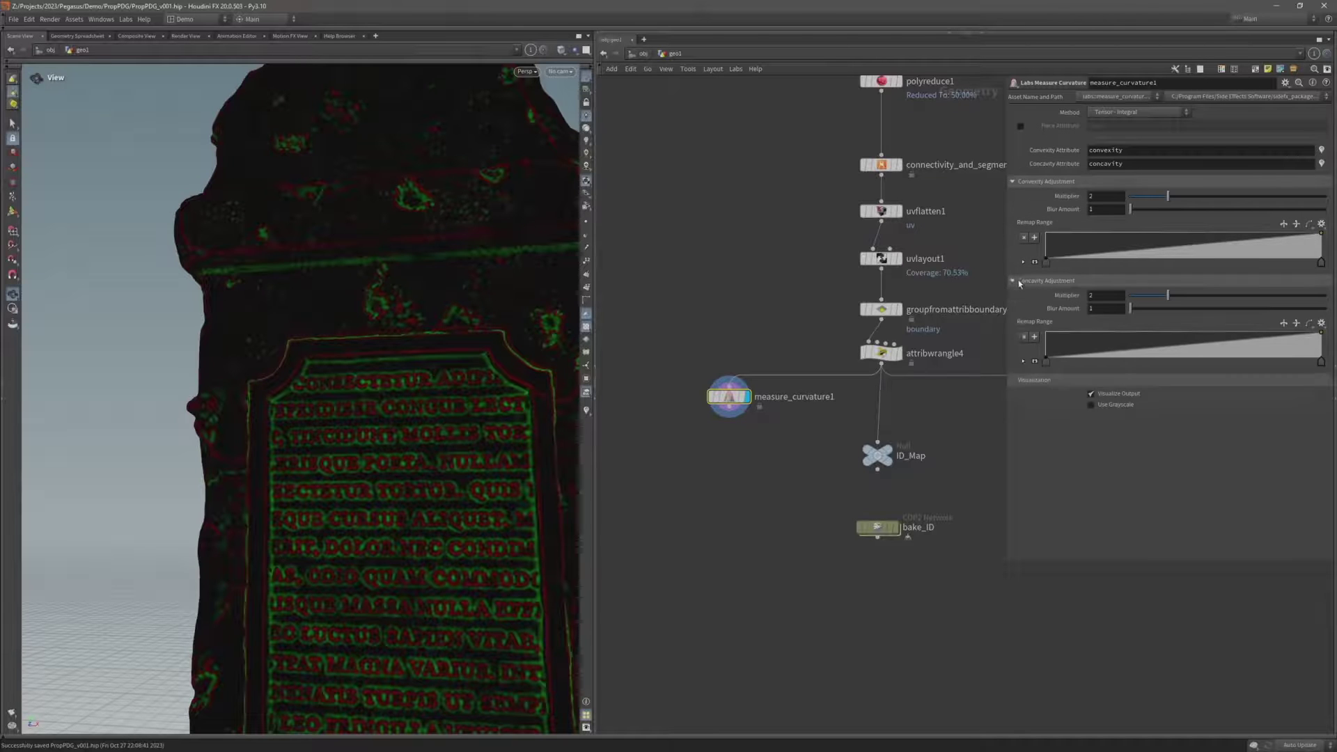
{"action": "double_click", "coordinate": [1093, 197]}
{"action": "type", "text": "8"}
{"action": "key", "text": "Return"}
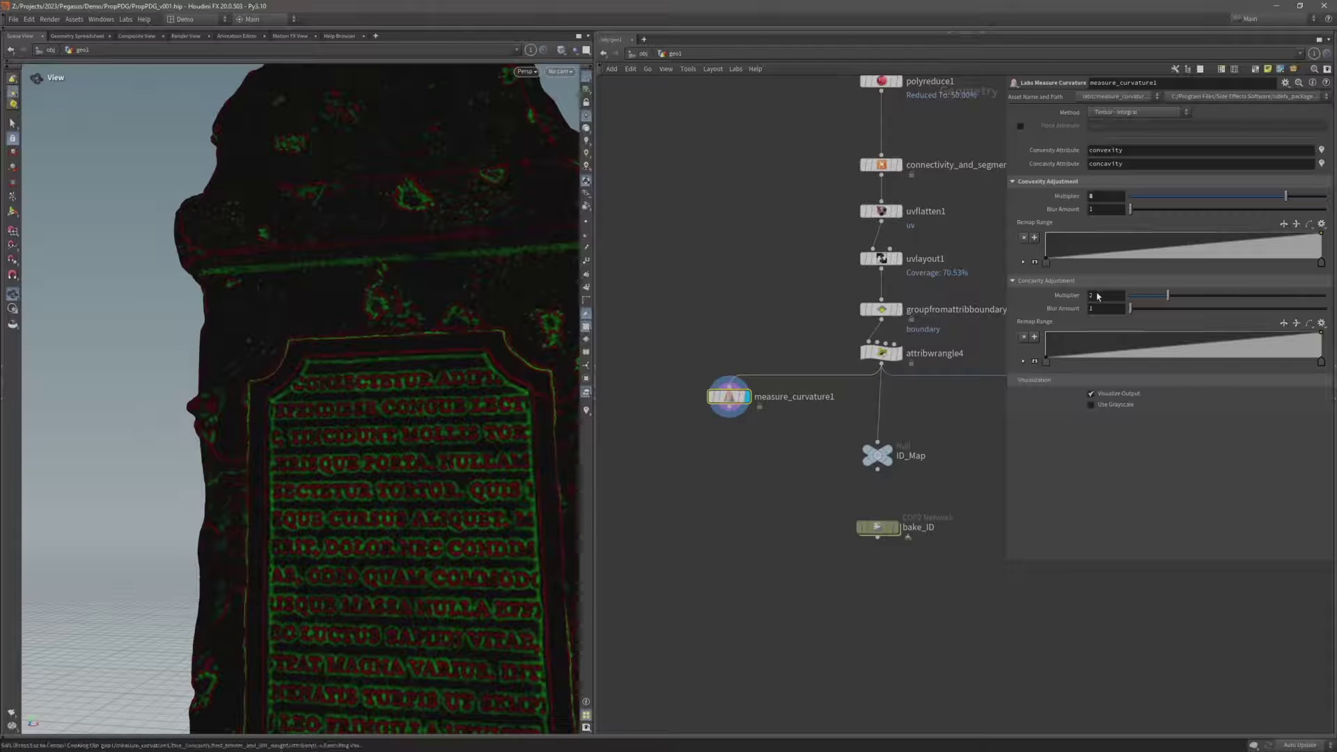
{"action": "double_click", "coordinate": [1093, 295]}
{"action": "type", "text": "5"}
{"action": "key", "text": "Return"}
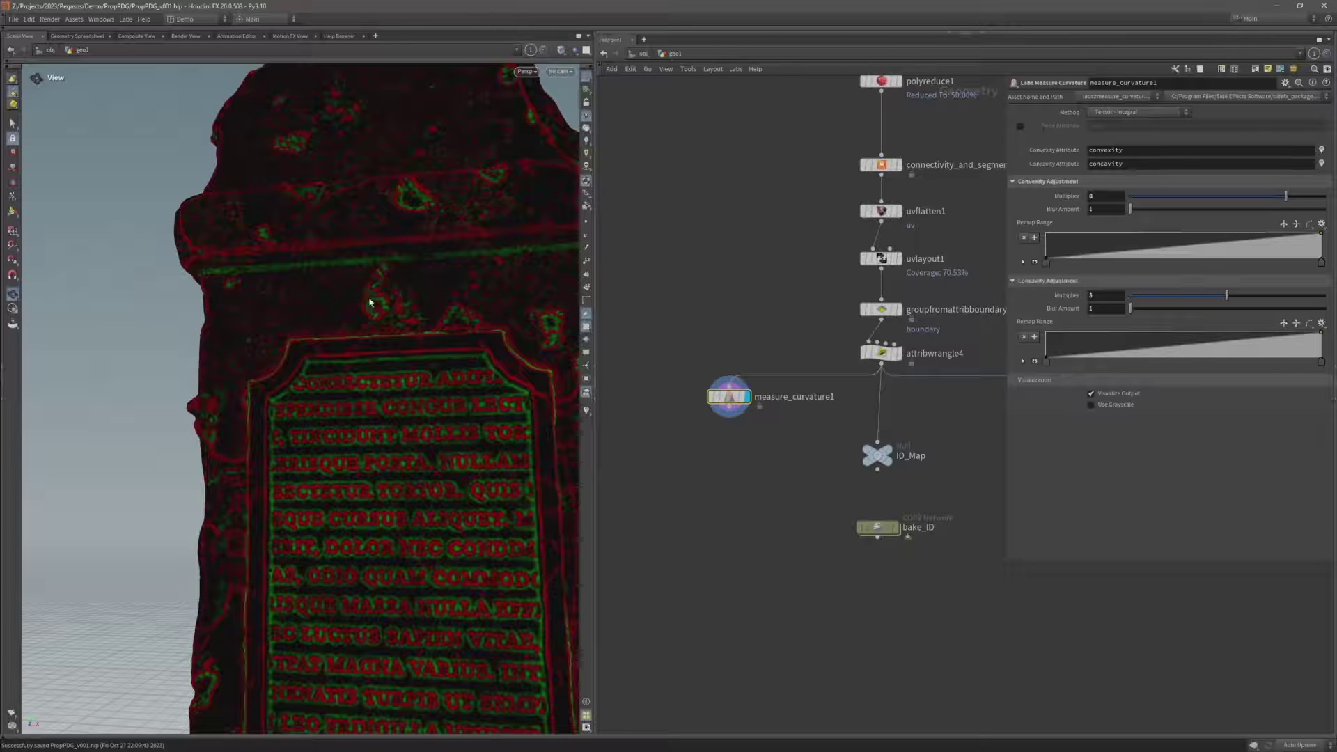
{"action": "mouse_move", "coordinate": [388, 298]}
{"action": "left_mouse_down"}
{"action": "mouse_move", "coordinate": [427, 313]}
{"action": "mouse_move", "coordinate": [373, 298]}
{"action": "left_mouse_up"}
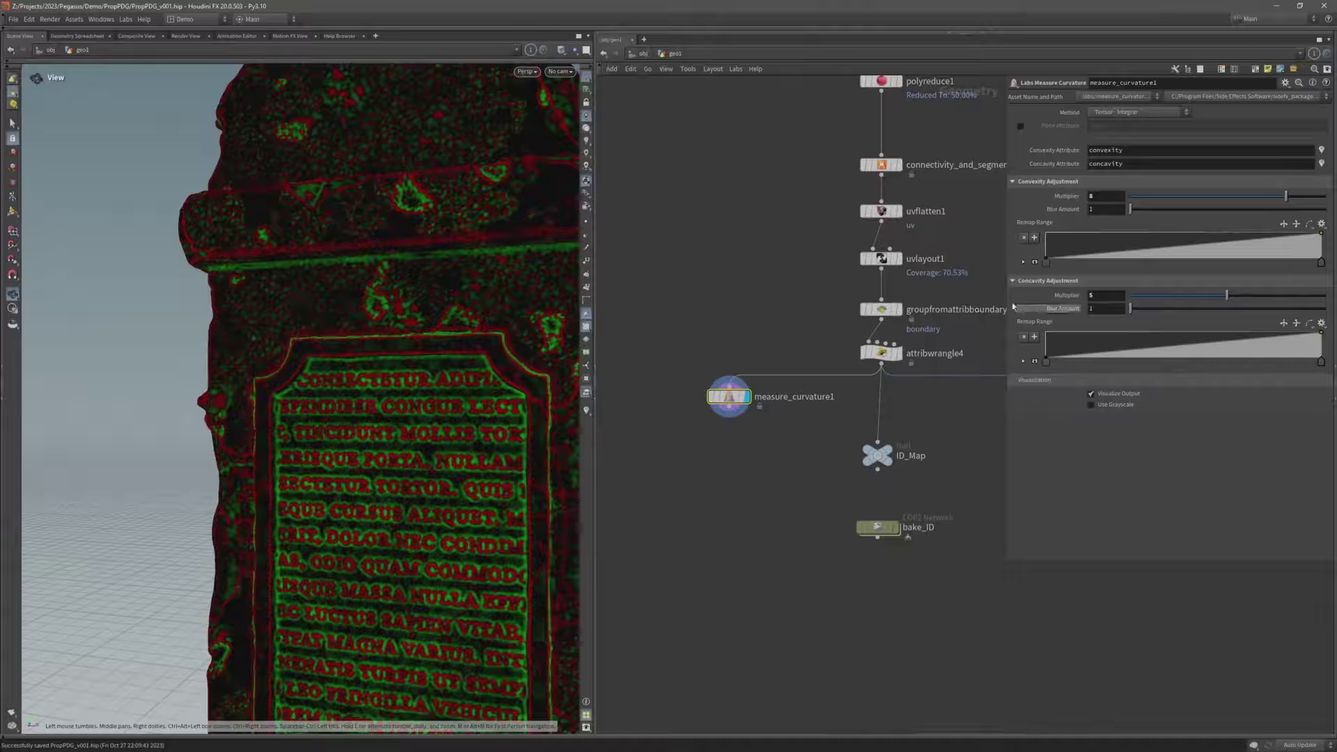
Set the Blur Amount to 5 for both convexity and concavity, and inspect the engraved lettering
{"action": "double_click", "coordinate": [1106, 208]}
{"action": "type", "text": "5"}
{"action": "key", "text": "Return"}
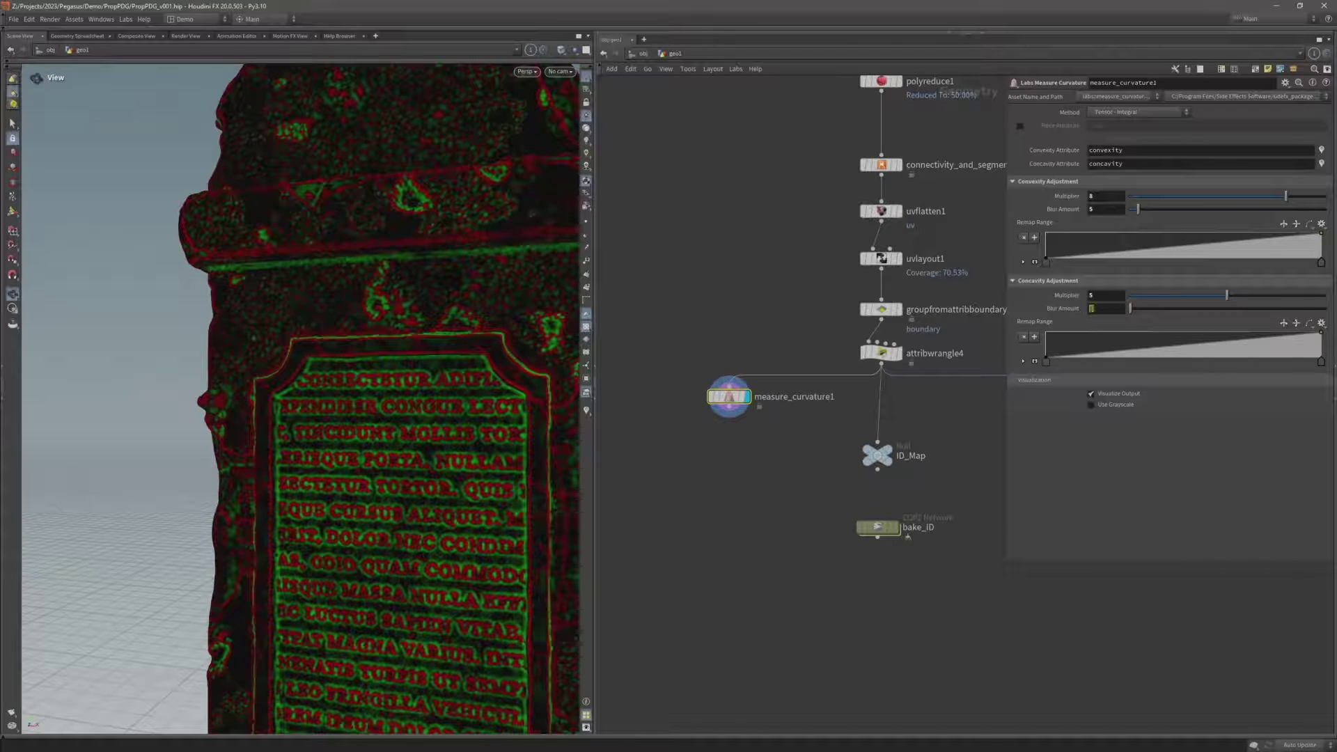
{"action": "type", "text": "5"}
{"action": "key", "text": "Return"}
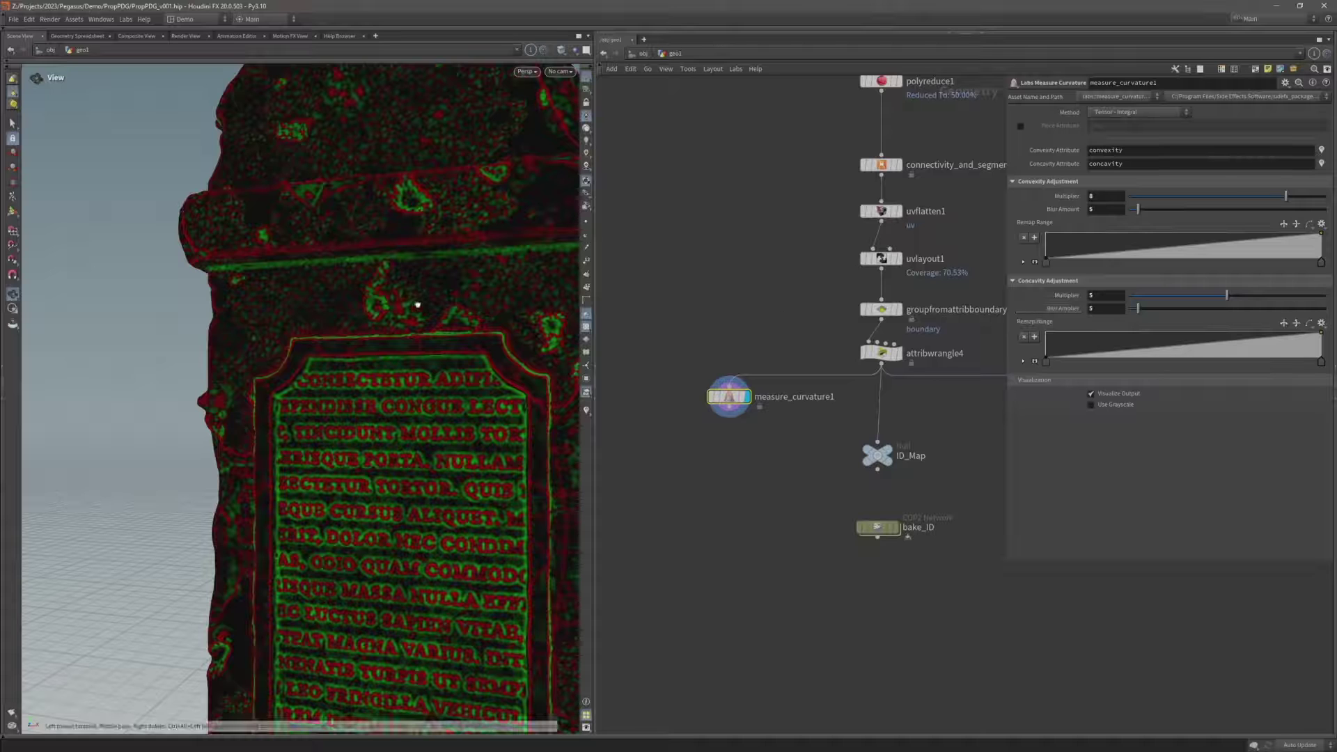
{"action": "scroll", "coordinate": [421, 305], "scroll_direction": "up", "scroll_amount": 4}
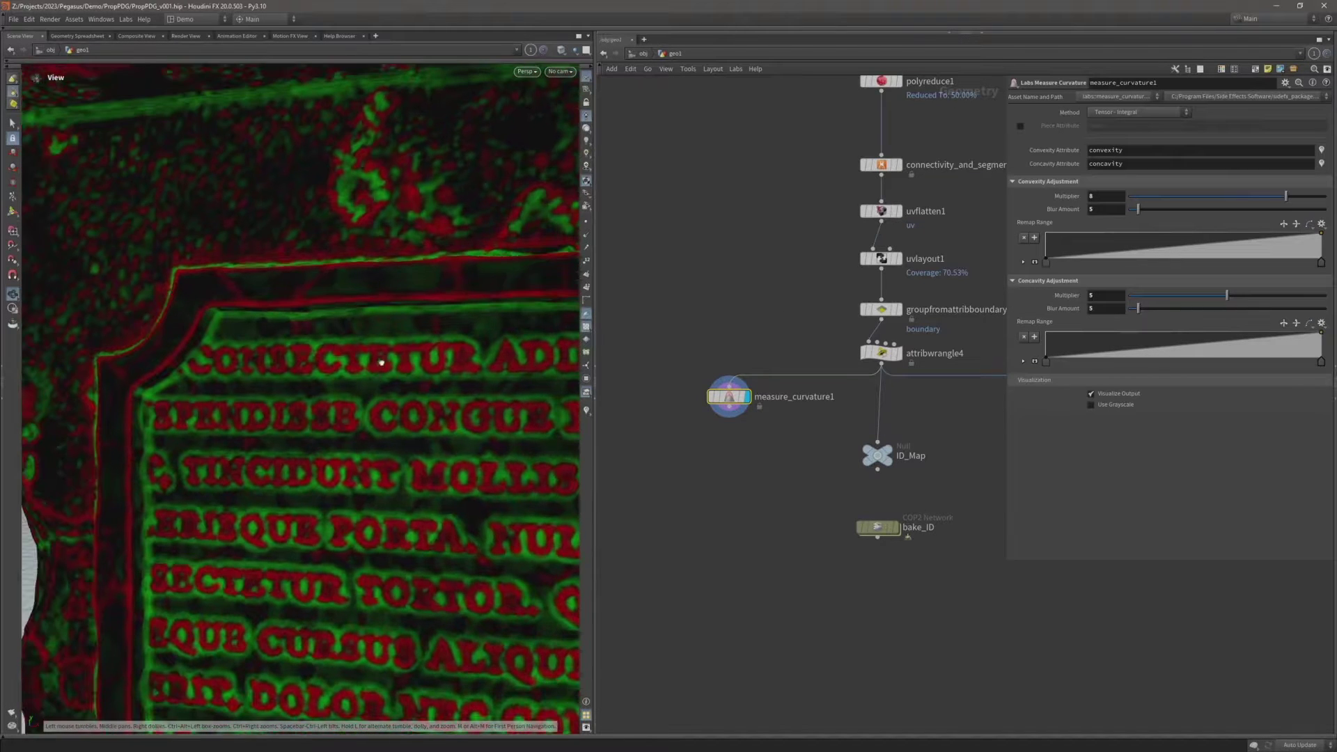
{"action": "scroll", "coordinate": [295, 301], "scroll_direction": "down", "scroll_amount": 5}
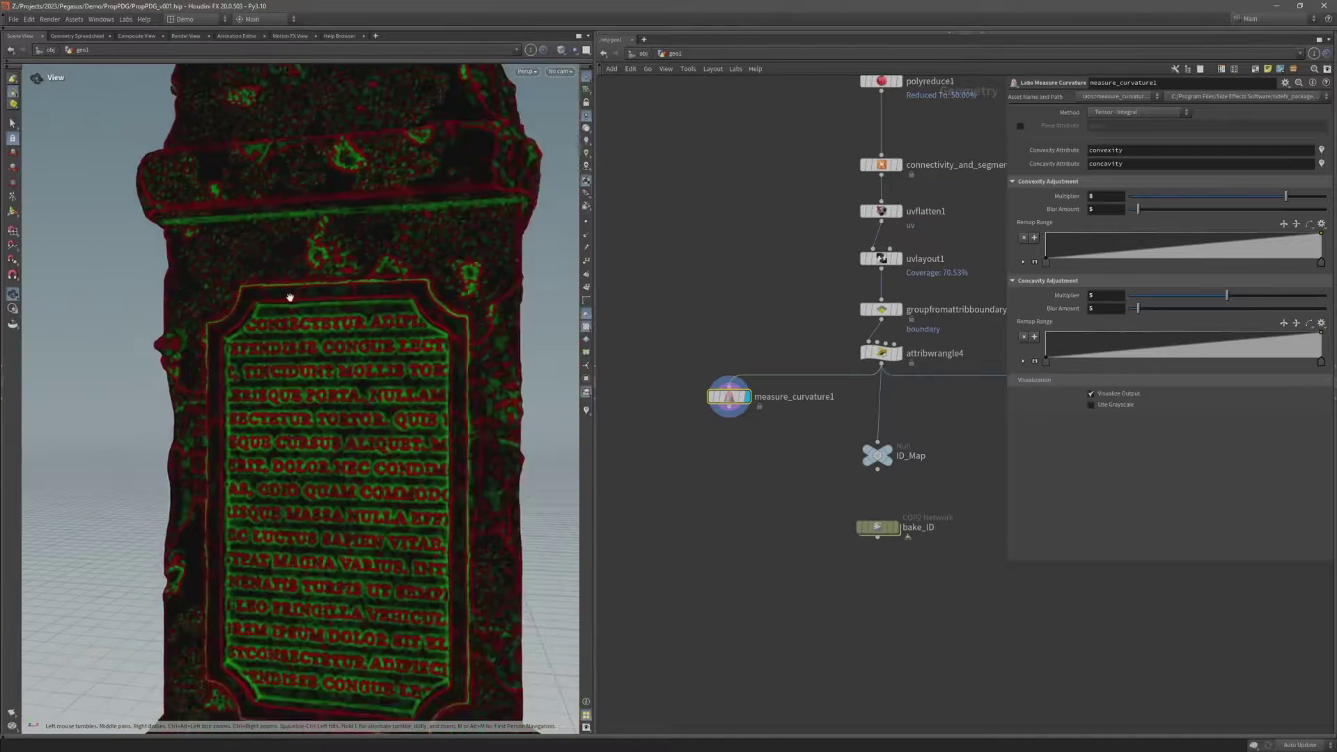
{"action": "mouse_move", "coordinate": [345, 322]}
{"action": "left_mouse_down"}
{"action": "mouse_move", "coordinate": [397, 307]}
{"action": "mouse_move", "coordinate": [341, 308]}
{"action": "left_mouse_up"}
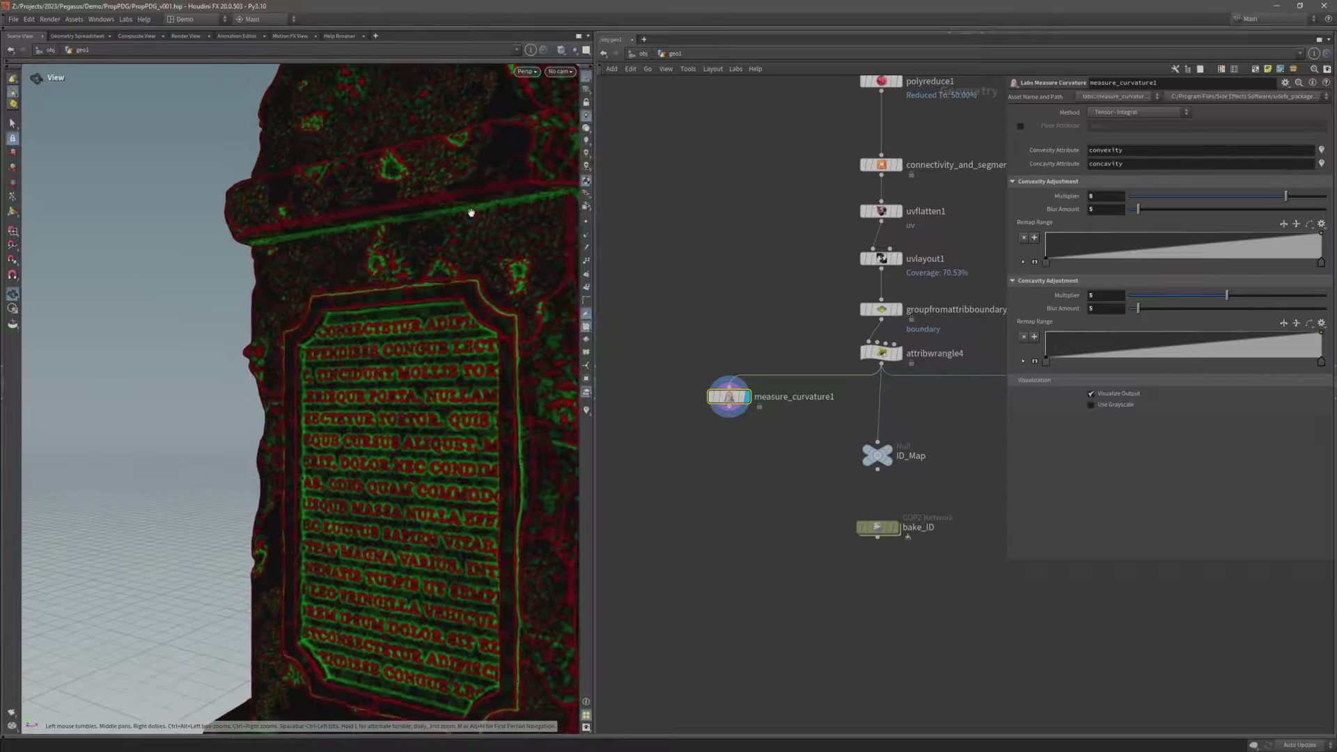
Attach a Mask by Feature node to the output of measure_curvature1 and display it
{"action": "left_click", "coordinate": [728, 415]}
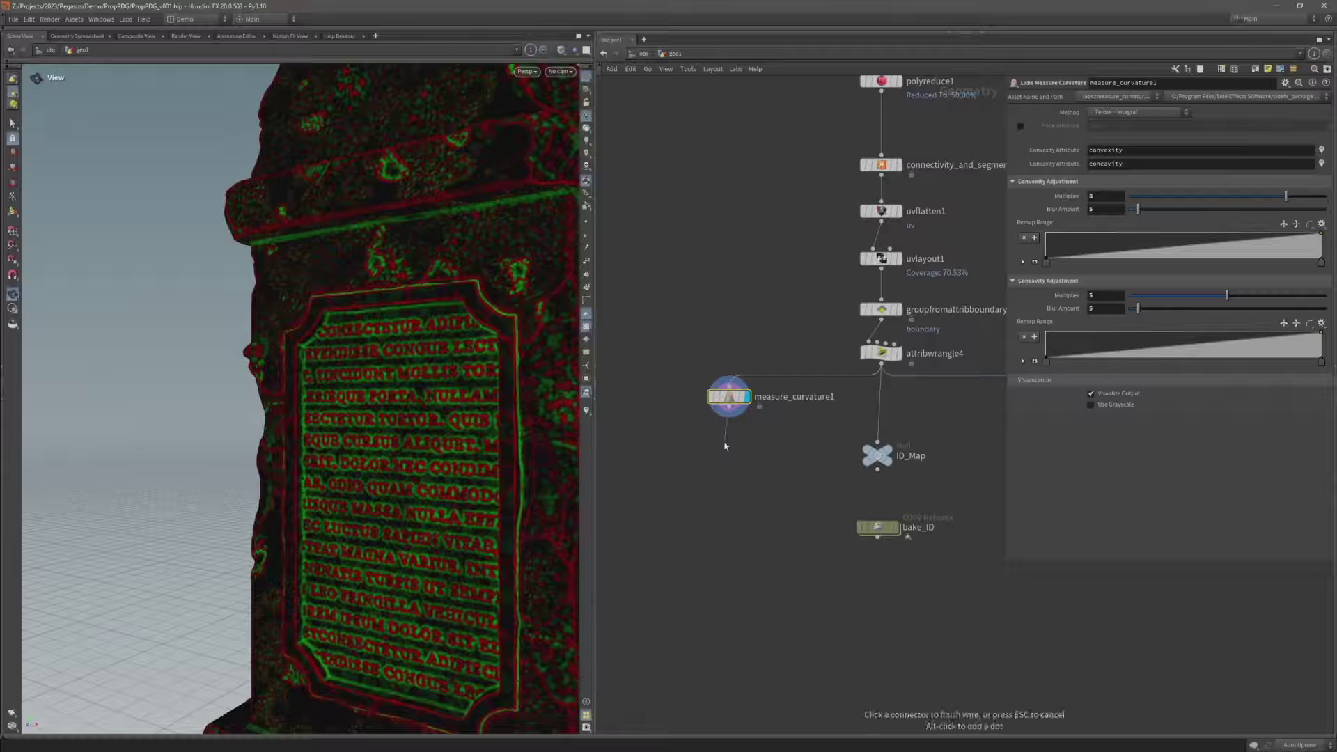
{"action": "left_click", "coordinate": [725, 445]}
{"action": "type", "text": "mask by"}
{"action": "key", "text": "Return"}
{"action": "left_click", "coordinate": [724, 443]}
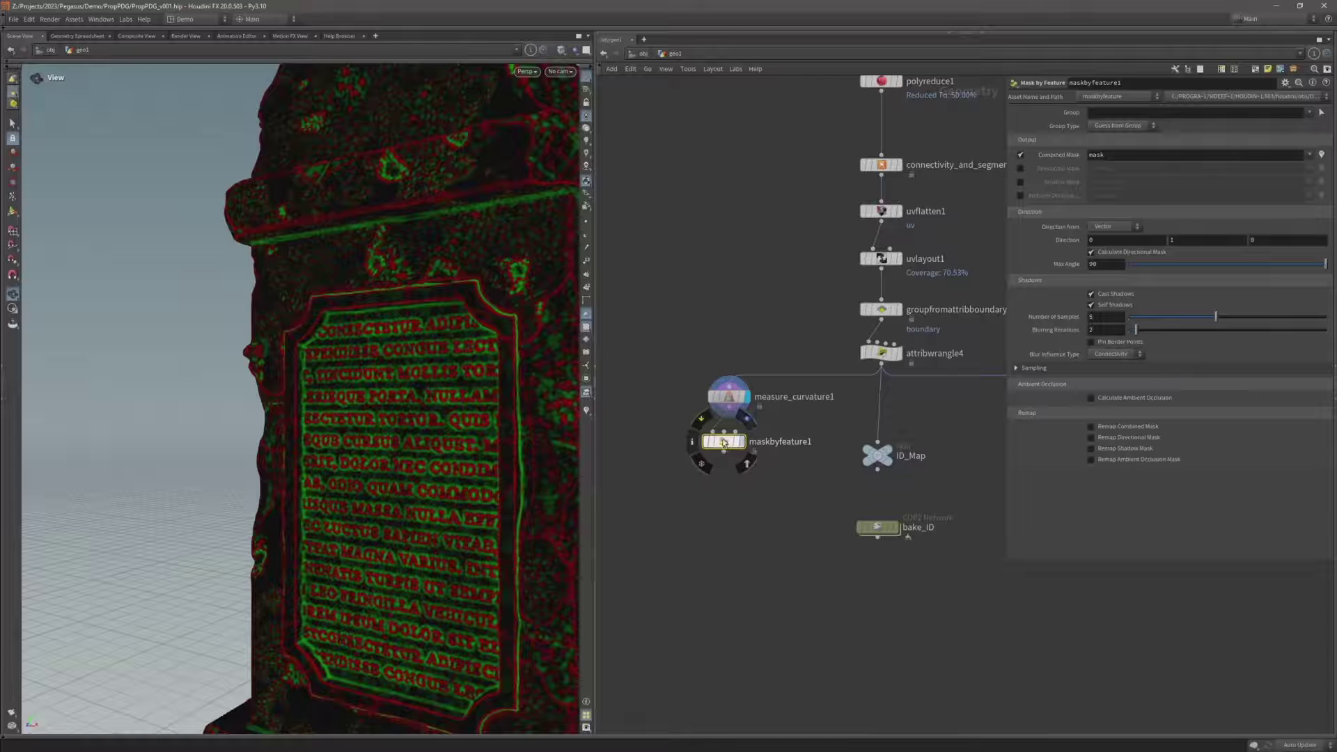
{"action": "left_click", "coordinate": [741, 442]}
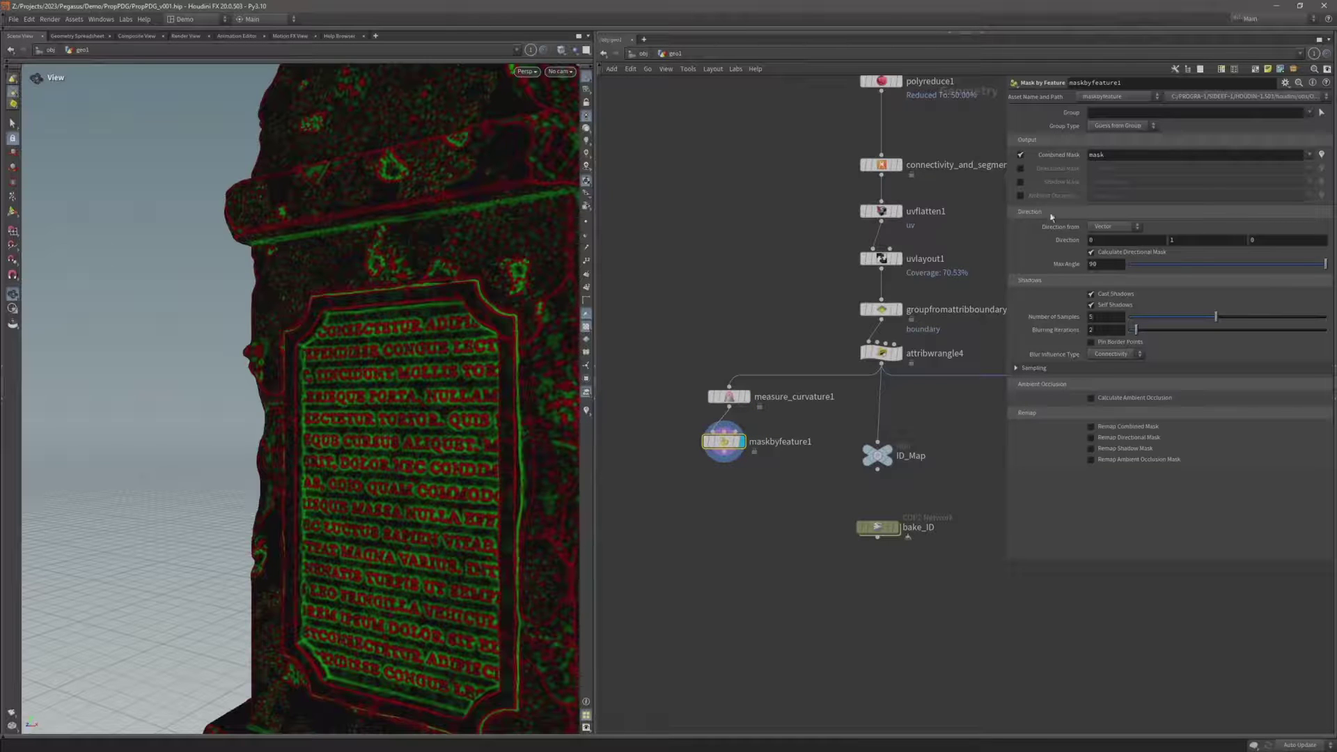
Disable the directional mask and cast shadows on maskbyfeature1, and enable Calculate Ambient Occlusion
{"action": "left_click", "coordinate": [1092, 252]}
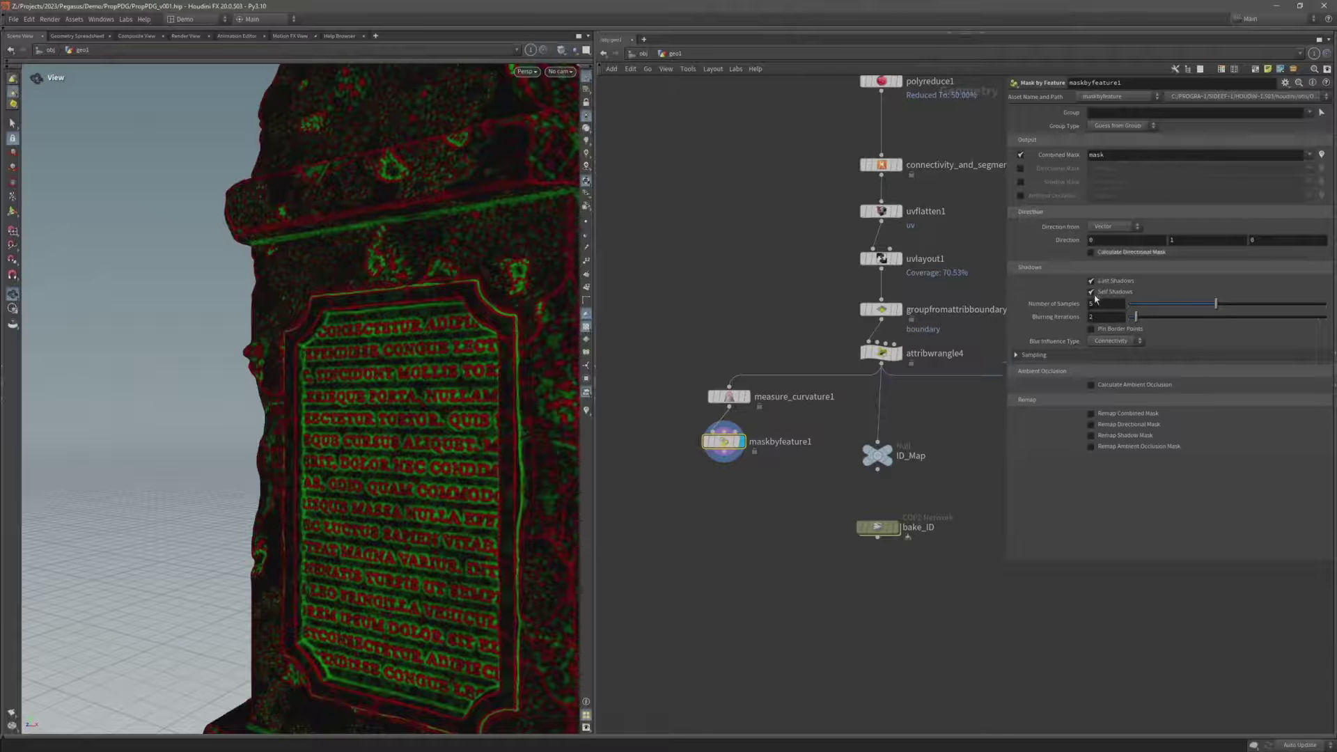
{"action": "left_click", "coordinate": [1091, 281]}
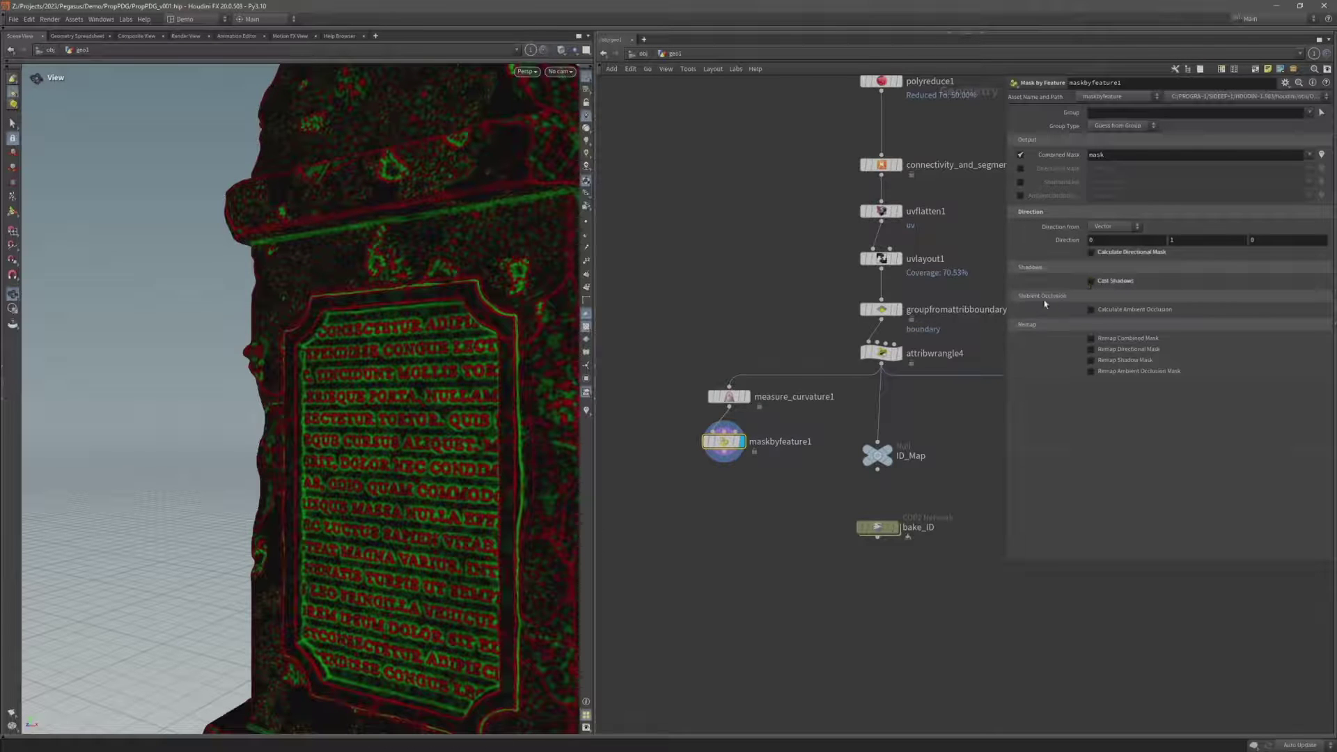
{"action": "left_click", "coordinate": [1113, 313]}
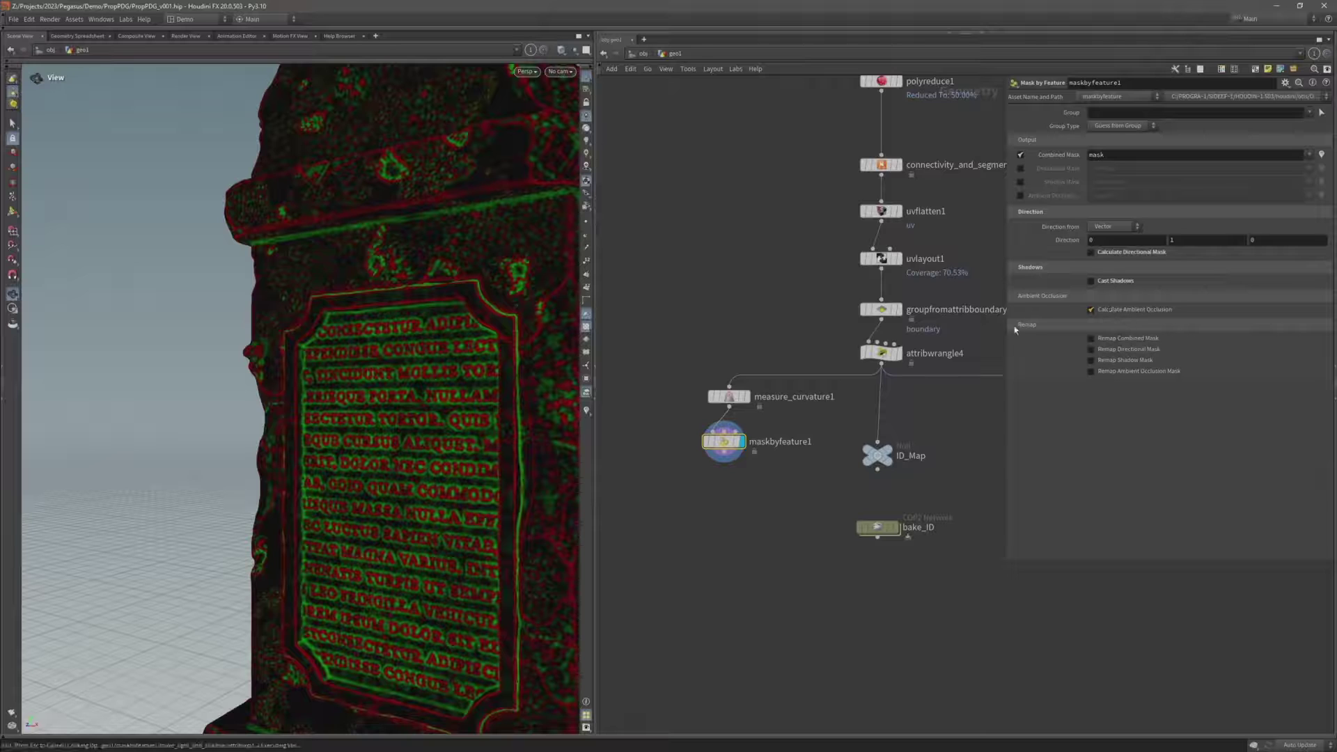
Switch off the boundary visualizer and show the mask visualizer on the headstone
{"action": "left_click", "coordinate": [587, 414]}
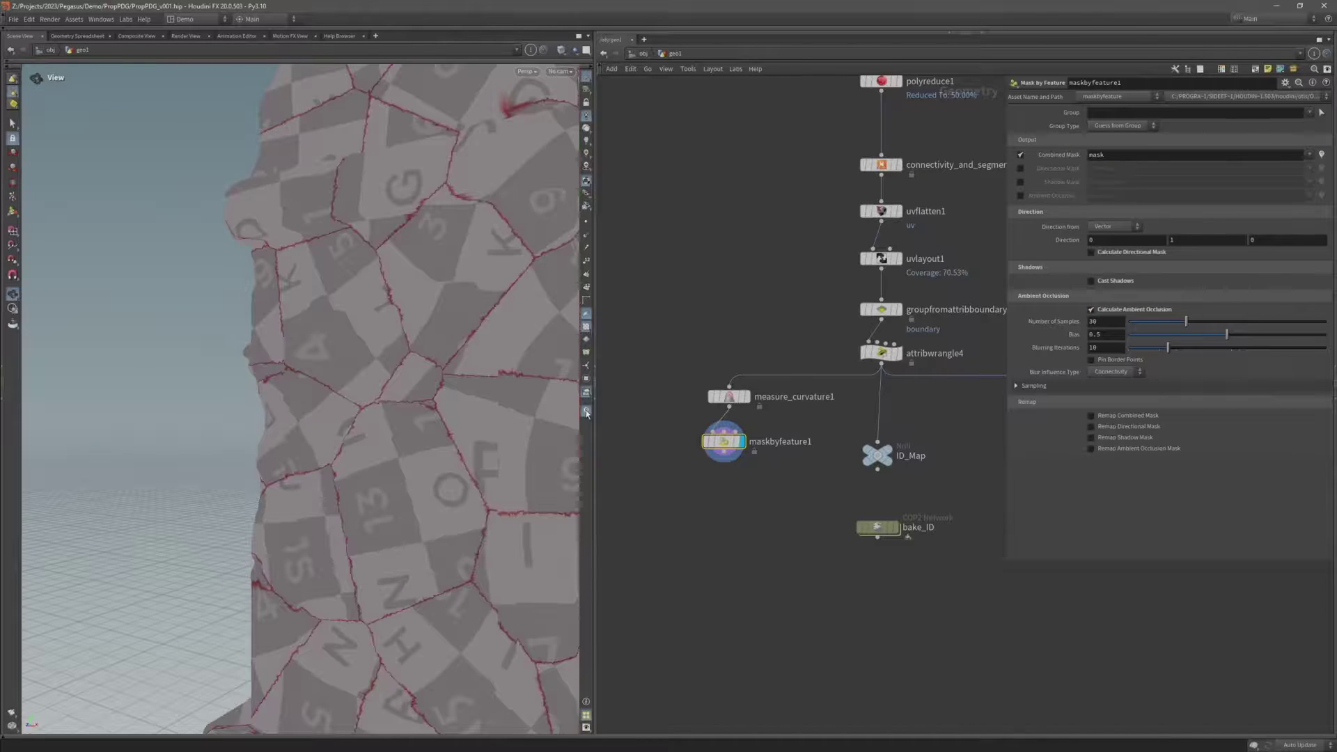
{"action": "right_click", "coordinate": [587, 412]}
{"action": "left_click", "coordinate": [590, 399]}
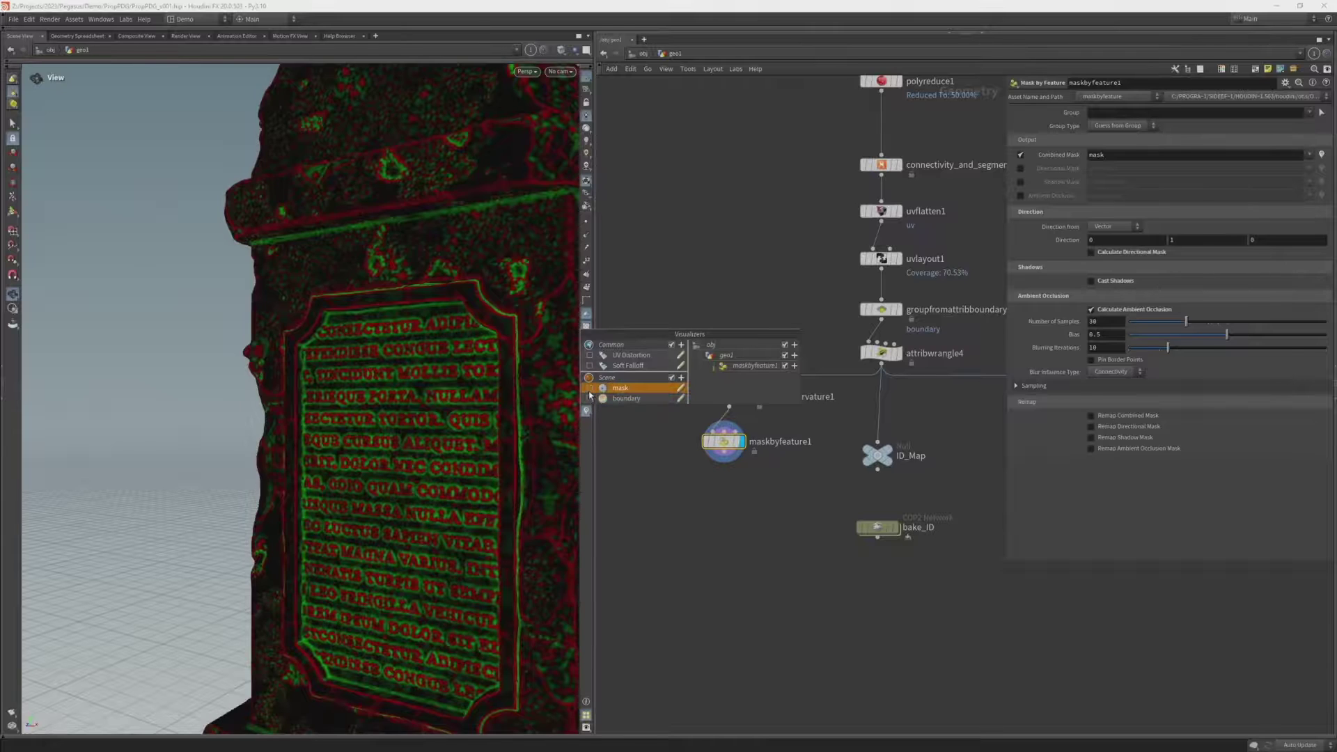
{"action": "left_click", "coordinate": [589, 388]}
{"action": "scroll", "coordinate": [407, 341], "scroll_direction": "down", "scroll_amount": 5}
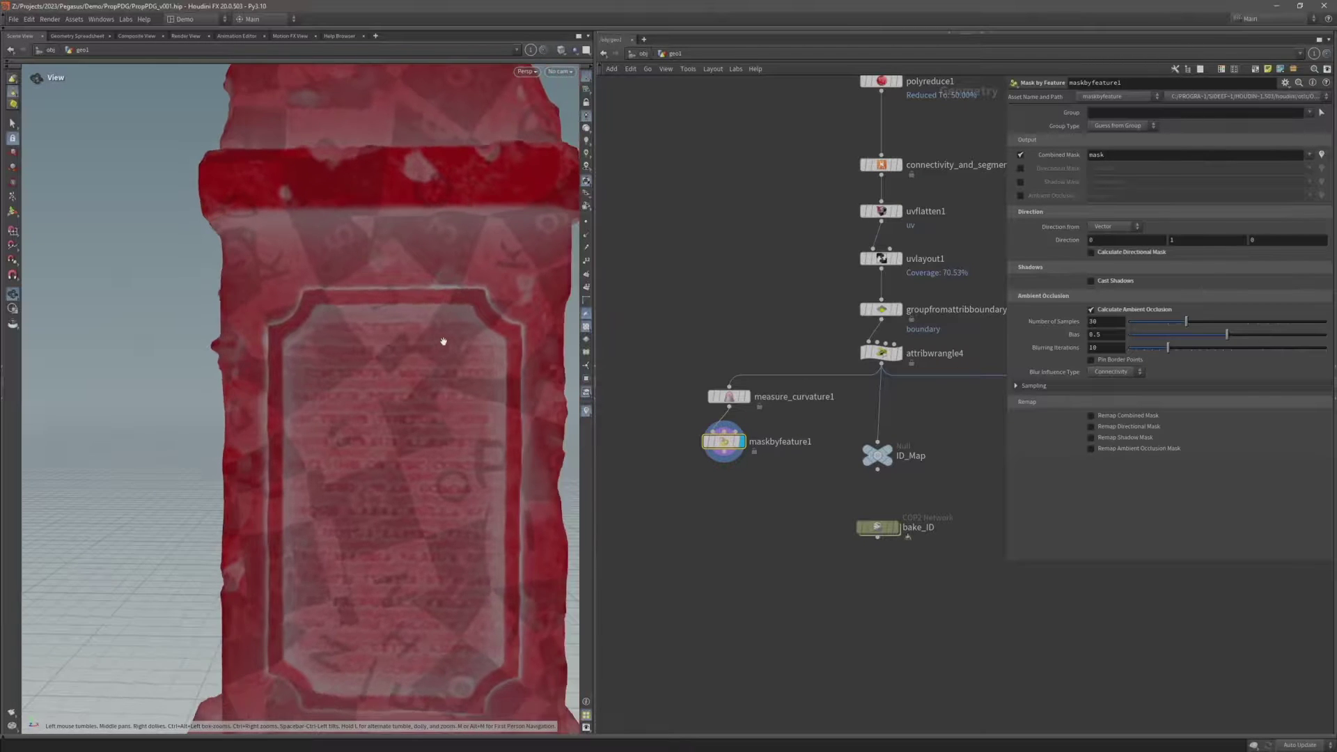
Save the scene and hide the UV checker texture on the headstone
{"action": "key", "text": "ctrl+s"}
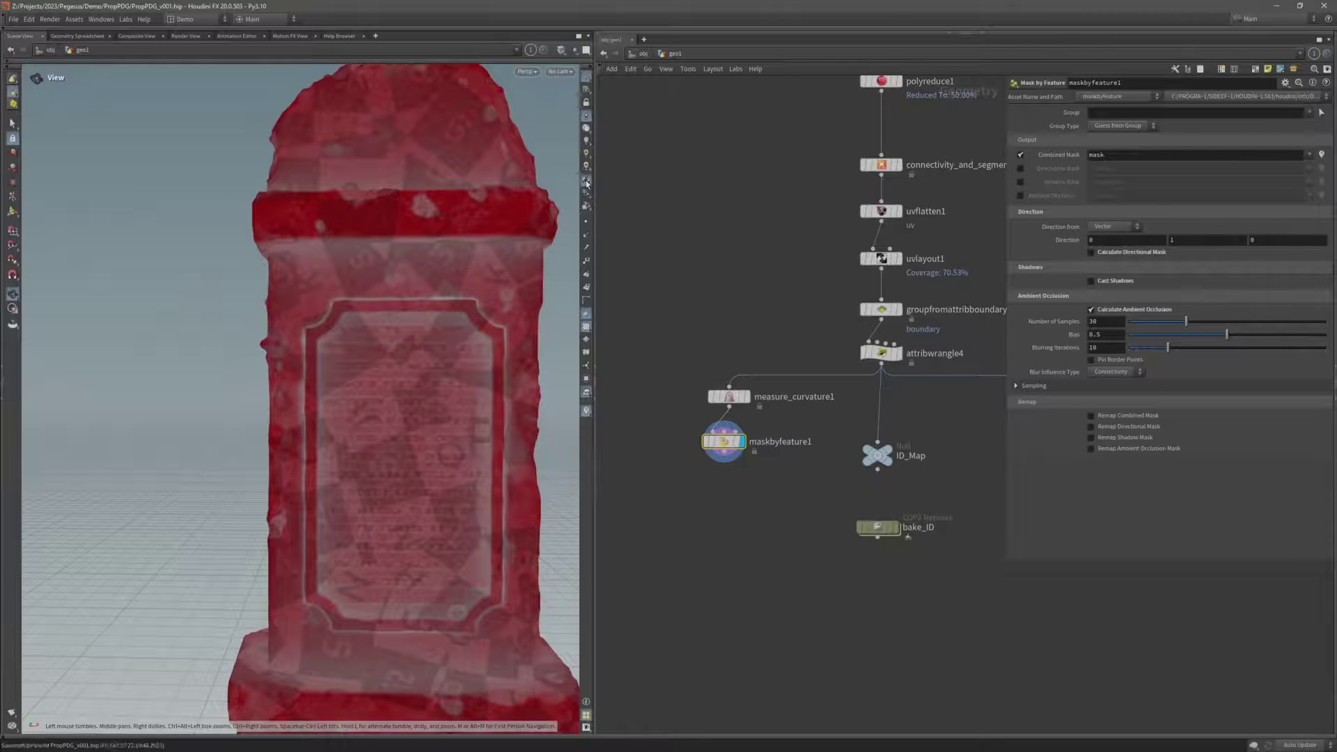
{"action": "left_click", "coordinate": [586, 326]}
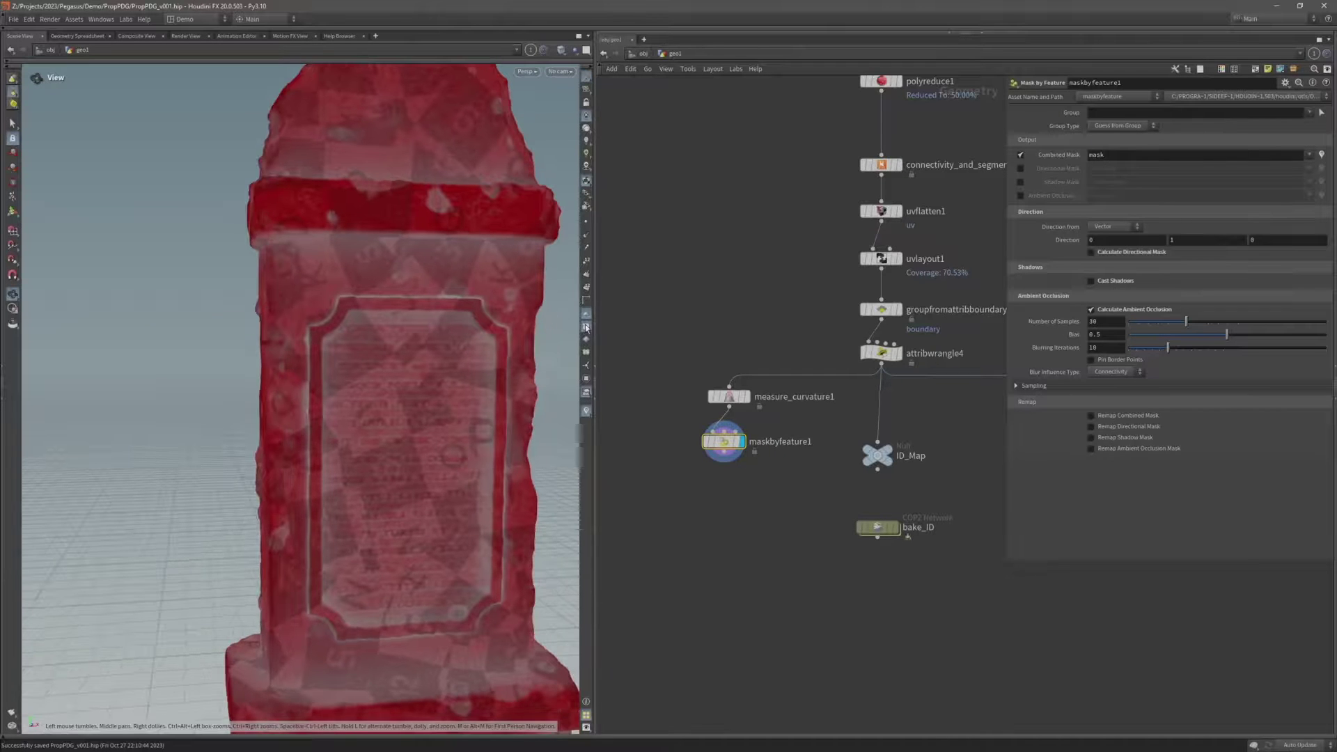
{"action": "left_click_drag", "start_coordinate": [428, 264], "coordinate": [299, 301]}
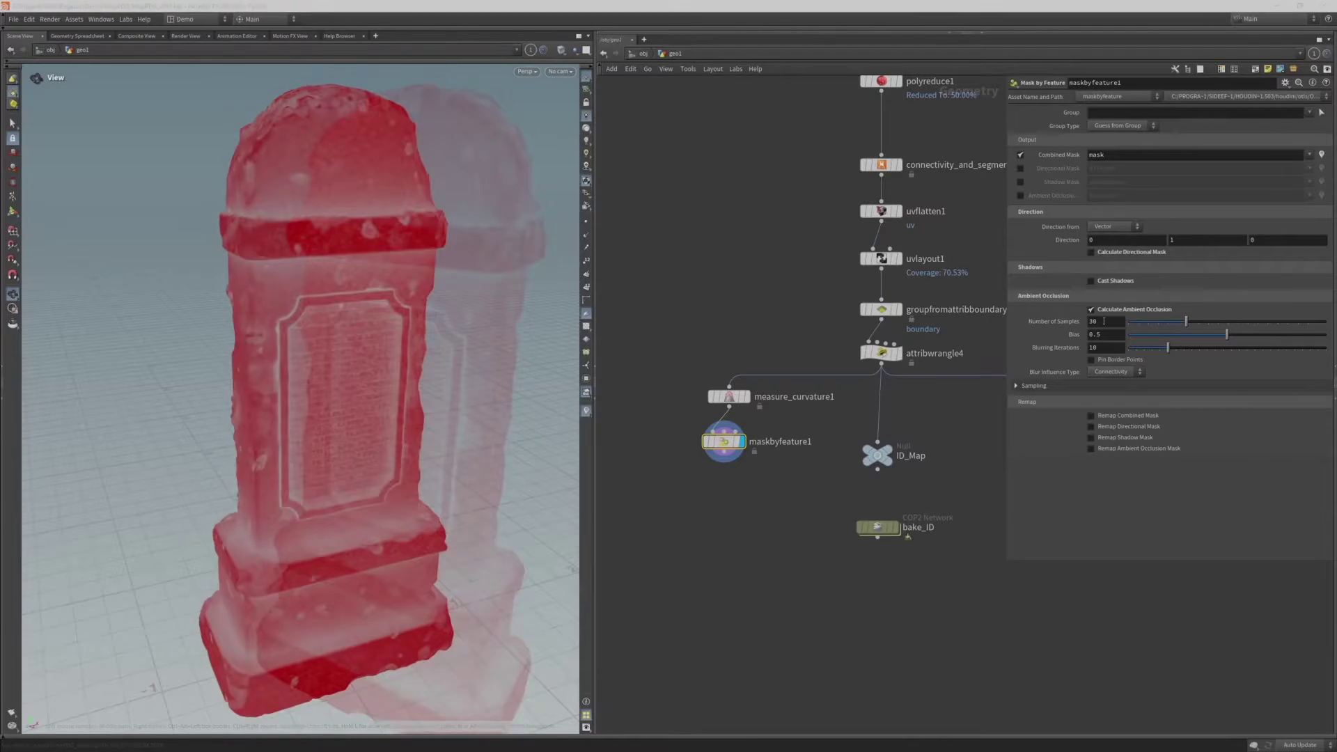
Set the ambient occlusion's Number of Samples to 40 and enable Remap Combined Mask
{"action": "left_click", "coordinate": [1093, 321]}
{"action": "type", "text": "40"}
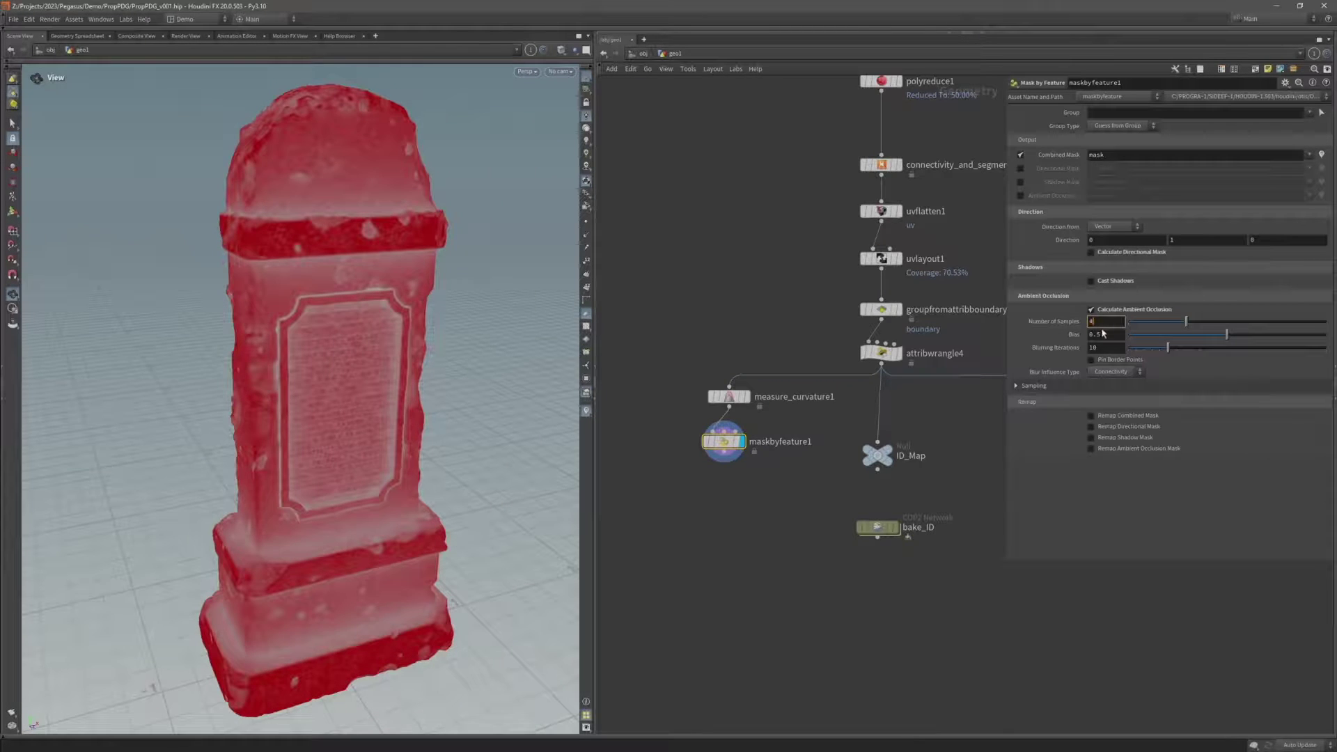
{"action": "key", "text": "Return"}
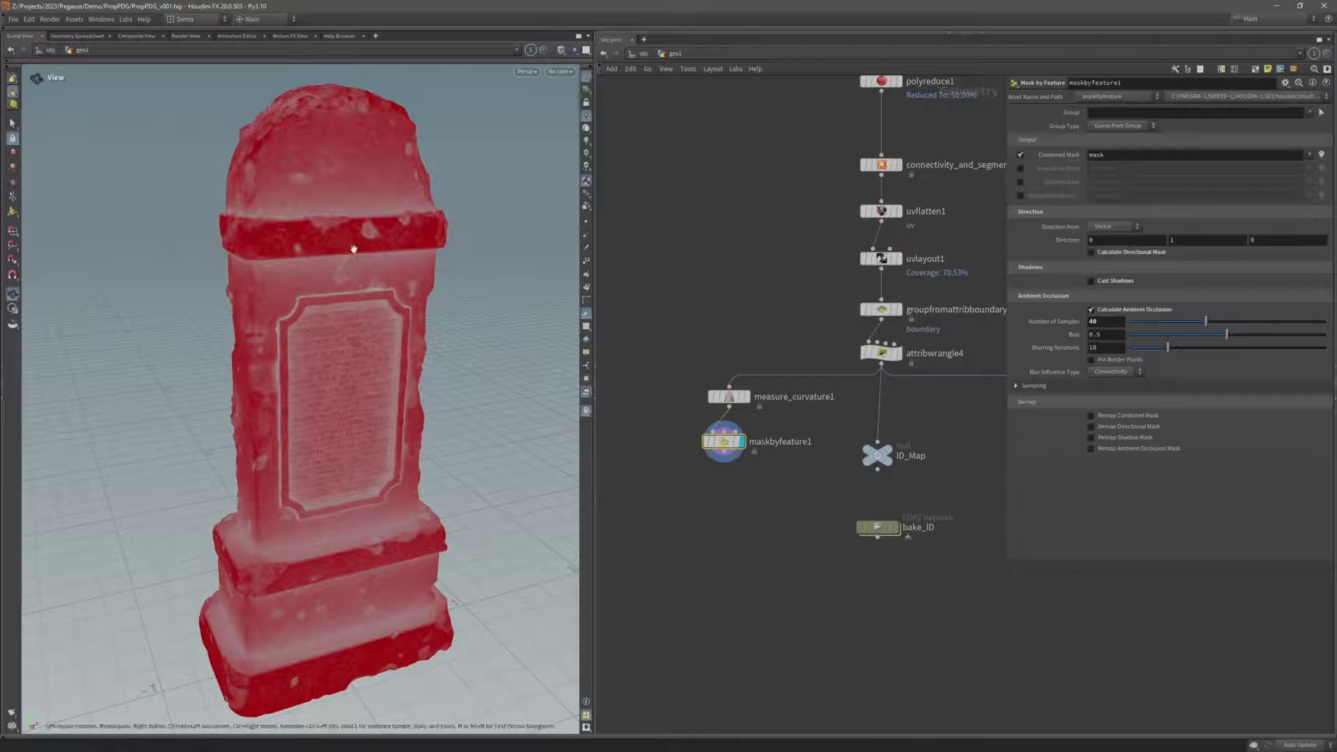
{"action": "left_click", "coordinate": [1091, 416]}
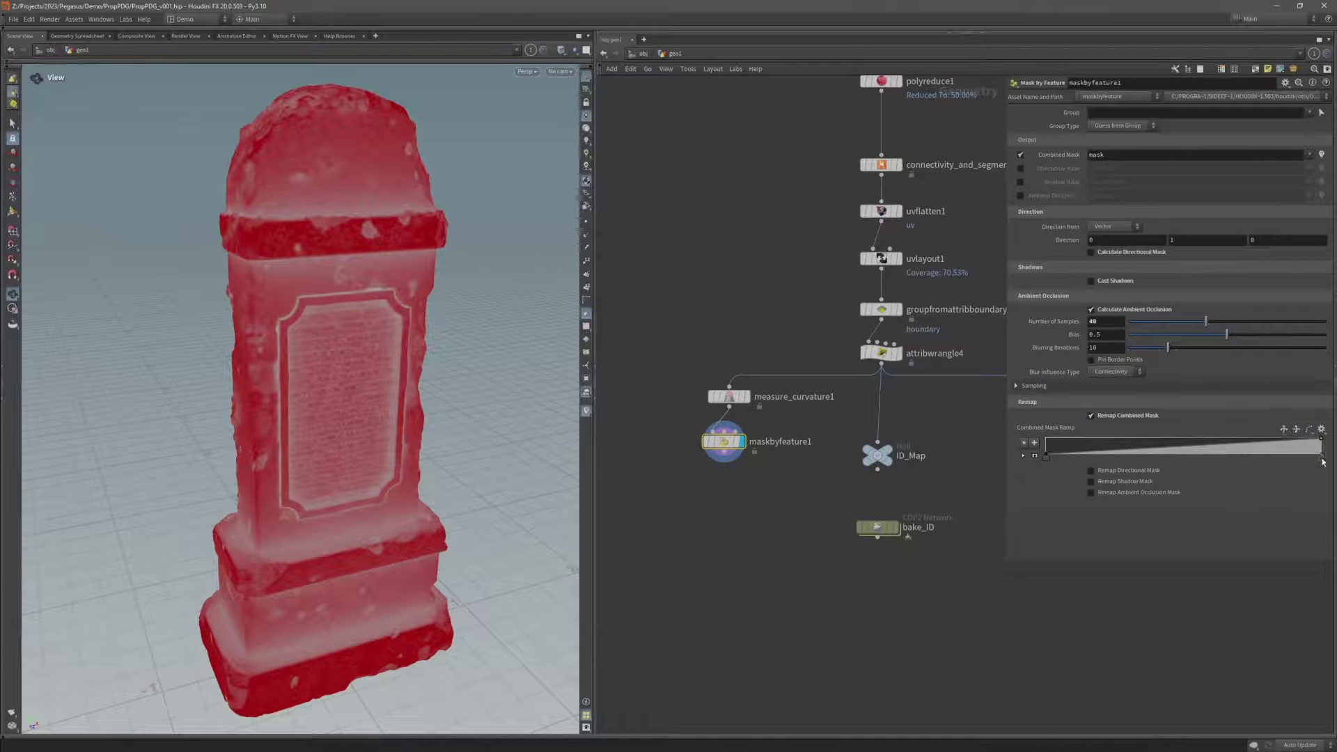
Move the end point of maskbyfeature1's Combined Mask Ramp inward, then reverse the ramp and save the scene
{"action": "mouse_move", "coordinate": [1322, 457]}
{"action": "left_mouse_down"}
{"action": "mouse_move", "coordinate": [1247, 456]}
{"action": "mouse_move", "coordinate": [1269, 457]}
{"action": "left_mouse_up"}
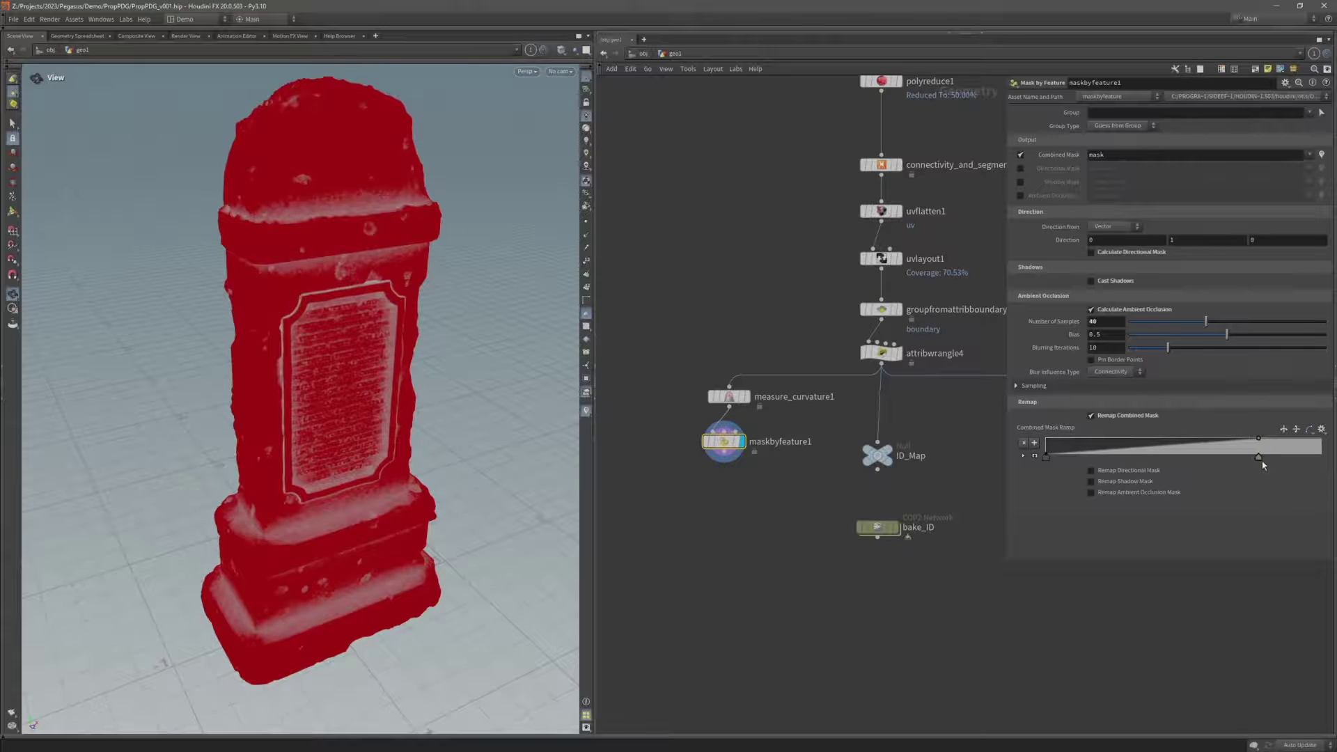
{"action": "key", "text": "ctrl+s"}
{"action": "left_click", "coordinate": [1284, 431]}
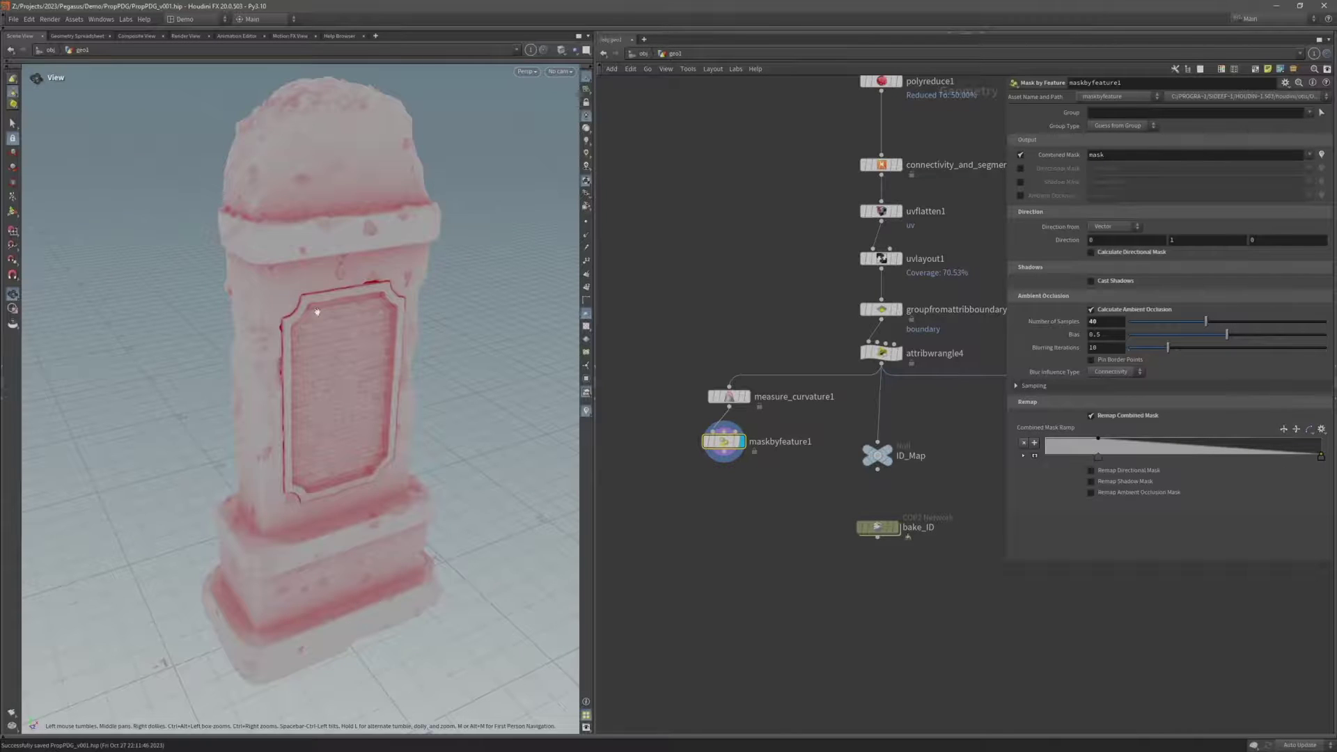
{"action": "scroll", "coordinate": [256, 227], "scroll_direction": "up", "scroll_amount": 3}
{"action": "scroll", "coordinate": [298, 193], "scroll_direction": "up", "scroll_amount": 5}
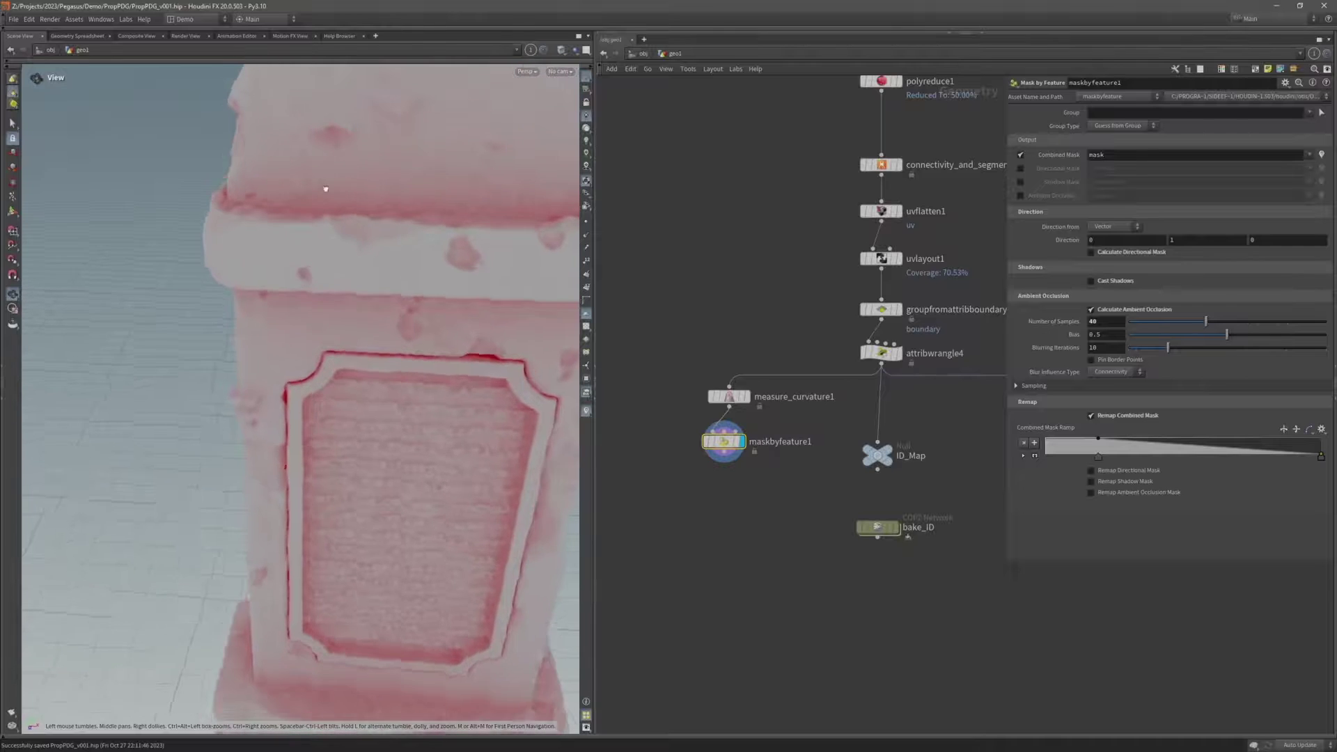
{"action": "left_click_drag", "start_coordinate": [376, 212], "coordinate": [333, 215]}
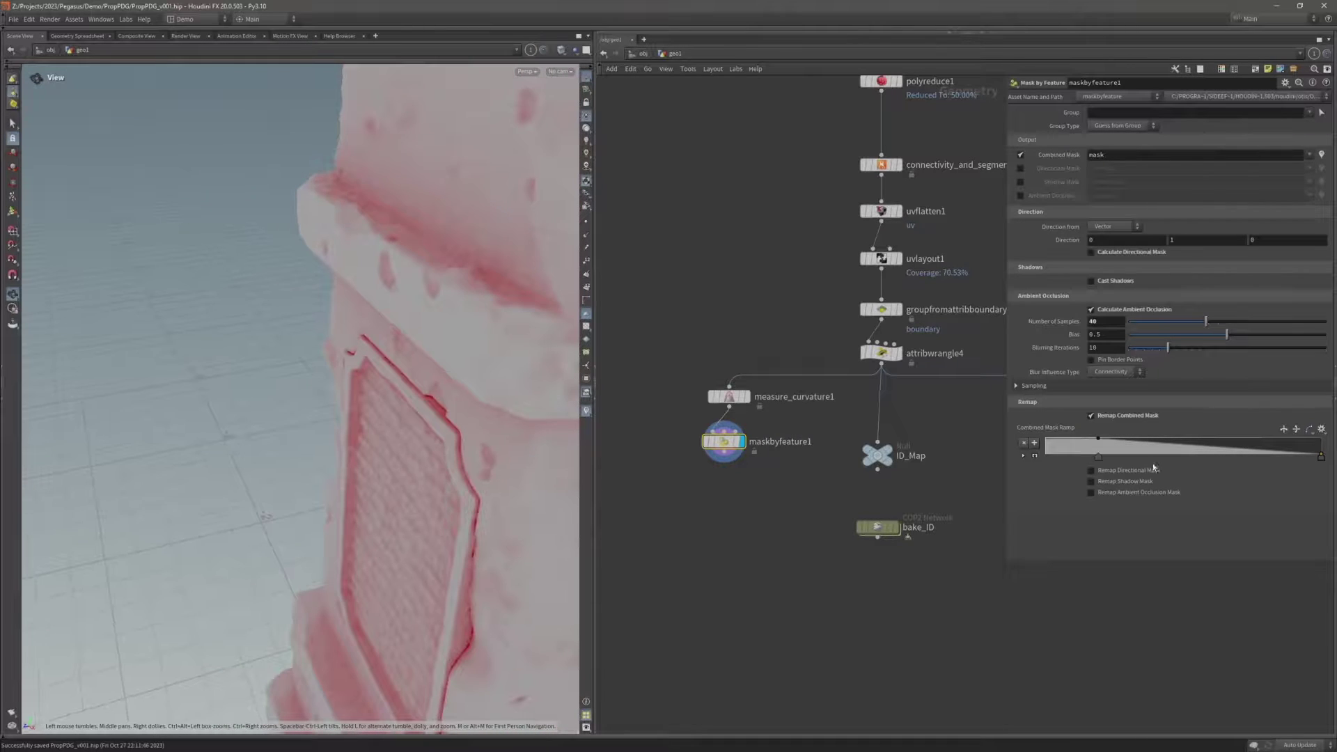
Tighten the Combined Mask Ramp's falloff by moving its high point toward the middle and its low end point inward
{"action": "left_click_drag", "start_coordinate": [1098, 458], "coordinate": [1169, 458]}
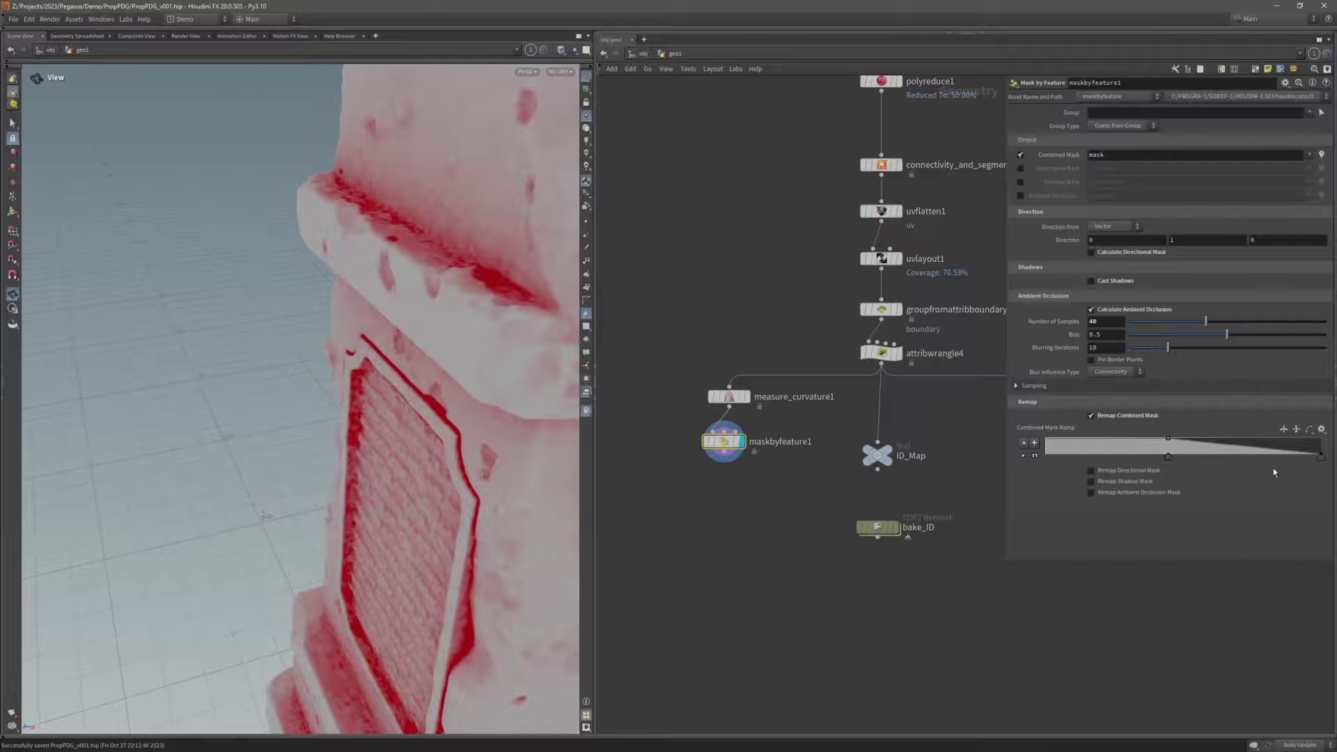
{"action": "left_click_drag", "start_coordinate": [1318, 457], "coordinate": [1277, 457]}
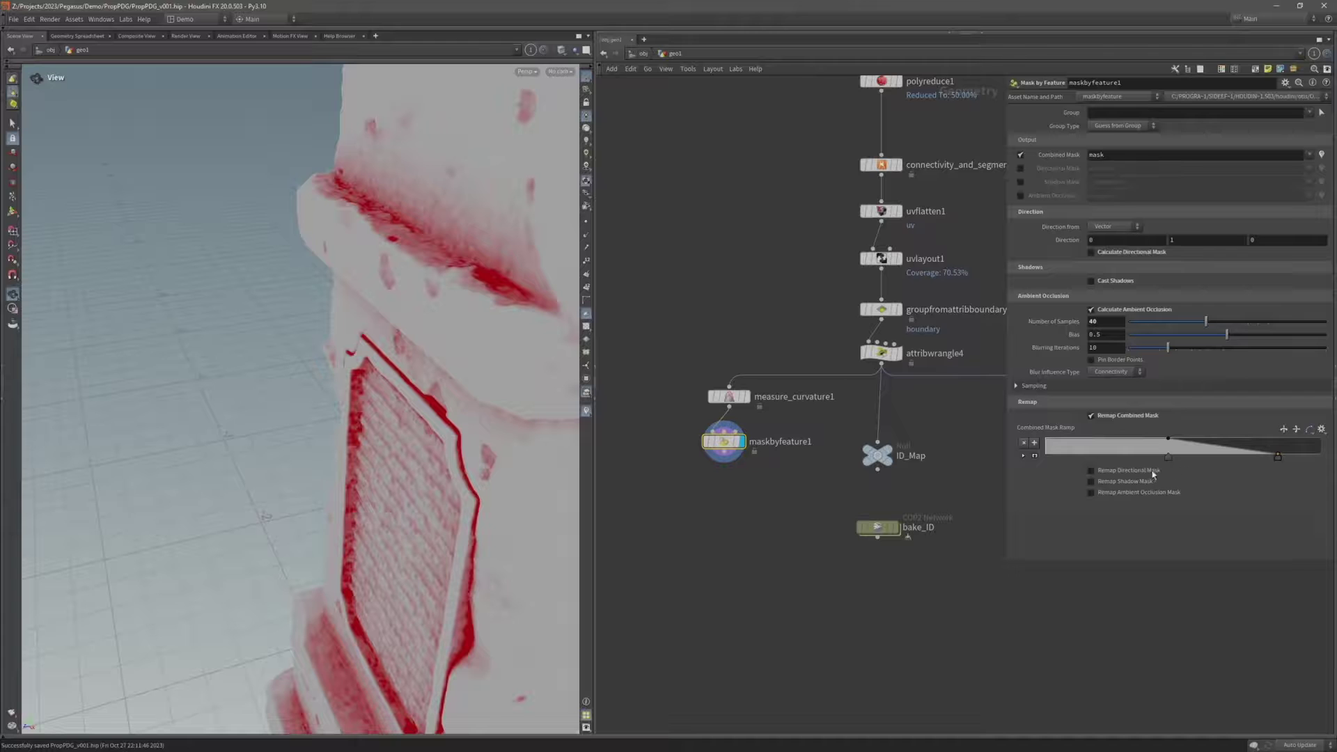
{"action": "left_click_drag", "start_coordinate": [1169, 462], "coordinate": [1146, 460]}
{"action": "left_click_drag", "start_coordinate": [477, 249], "coordinate": [518, 243]}
Set the ambient occlusion's Maximum Ray Distance to 0.2 under Sampling and save the scene
{"action": "left_click", "coordinate": [1034, 385]}
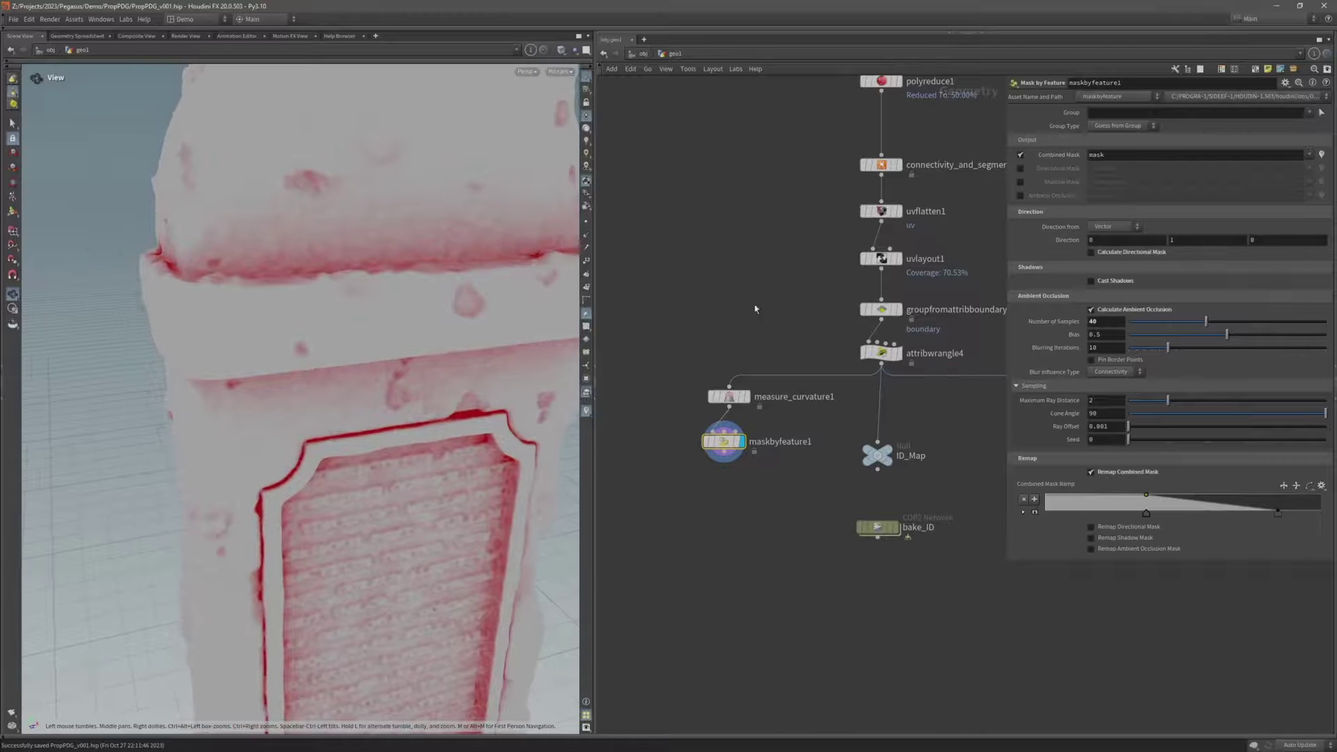
{"action": "left_click", "coordinate": [1098, 401]}
{"action": "type", "text": "0.2"}
{"action": "left_click_drag", "start_coordinate": [388, 197], "coordinate": [368, 266]}
{"action": "scroll", "coordinate": [311, 202], "scroll_direction": "down", "scroll_amount": 5}
{"action": "key", "text": "ctrl+s"}
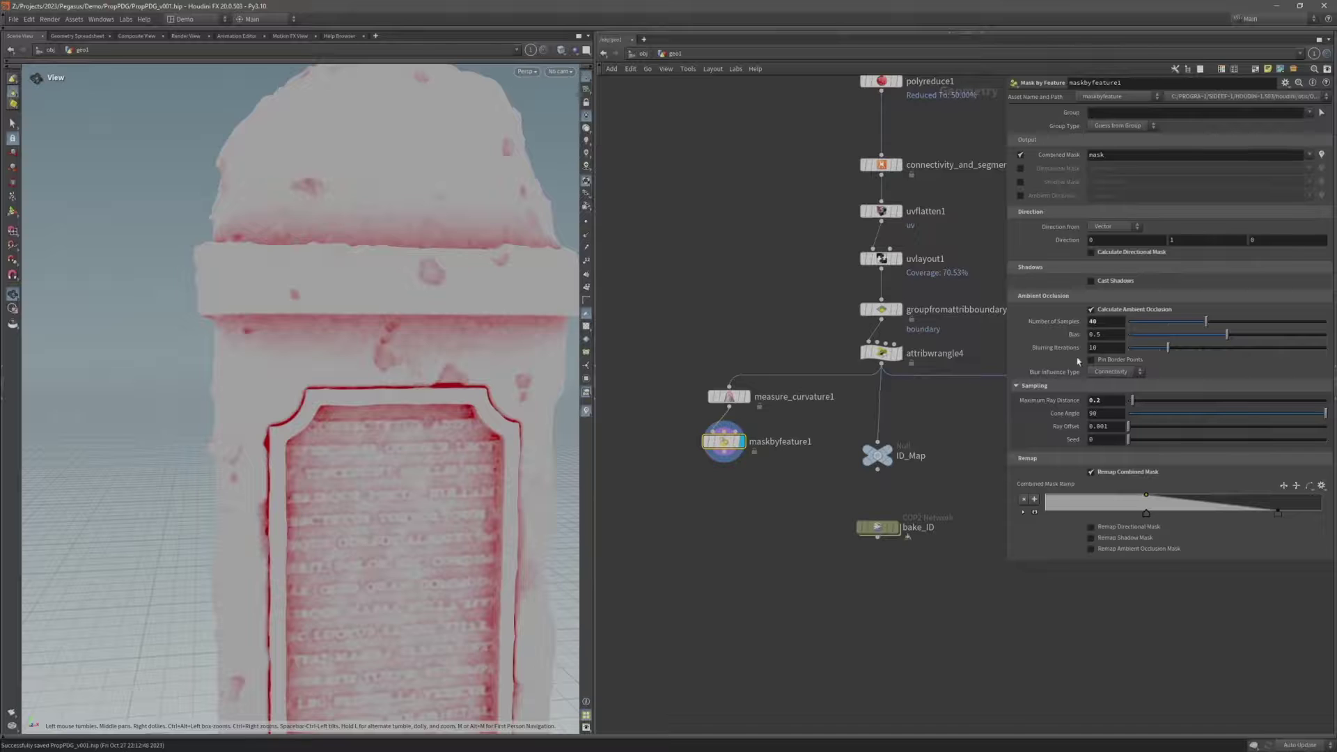
Set the ambient occlusion's Blurring Iterations to 20
{"action": "double_click", "coordinate": [1107, 347]}
{"action": "type", "text": "20"}
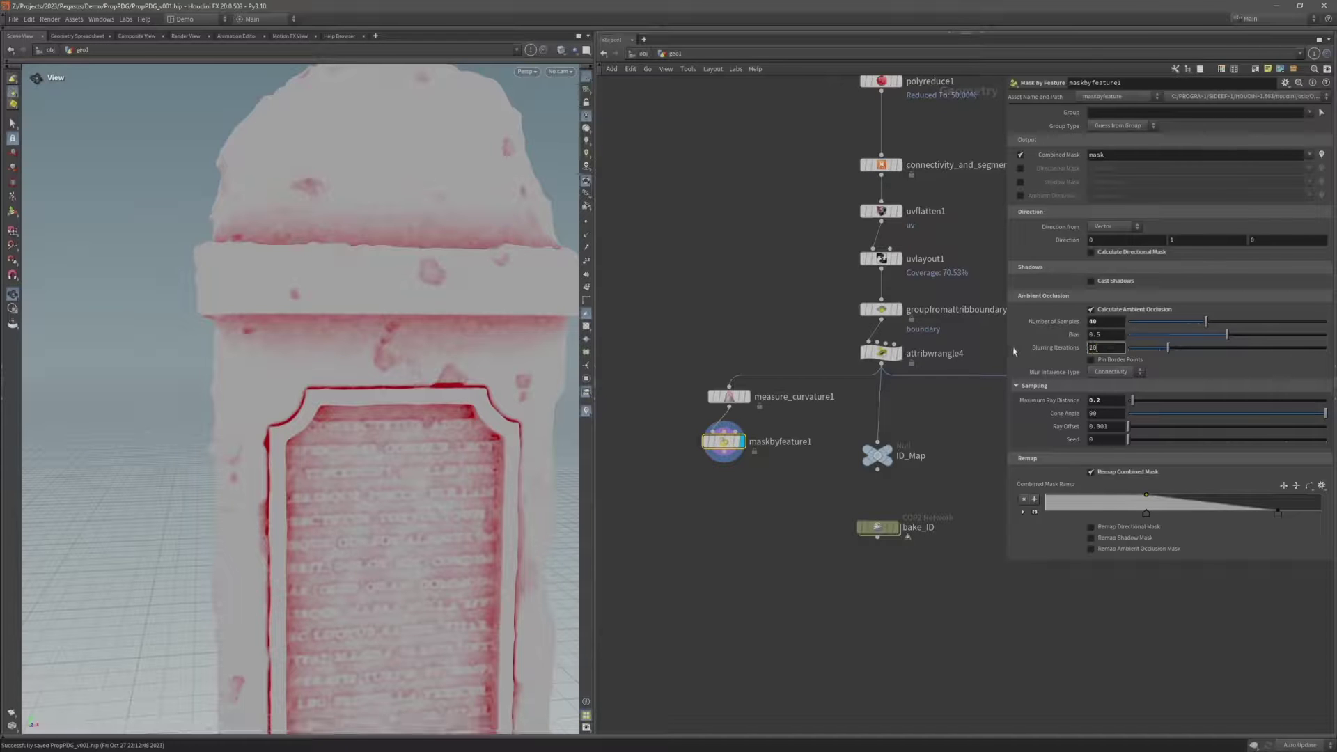
{"action": "key", "text": "Return"}
{"action": "left_click_drag", "start_coordinate": [347, 258], "coordinate": [401, 274]}
{"action": "middle_click_drag", "start_coordinate": [701, 479], "coordinate": [723, 432]}
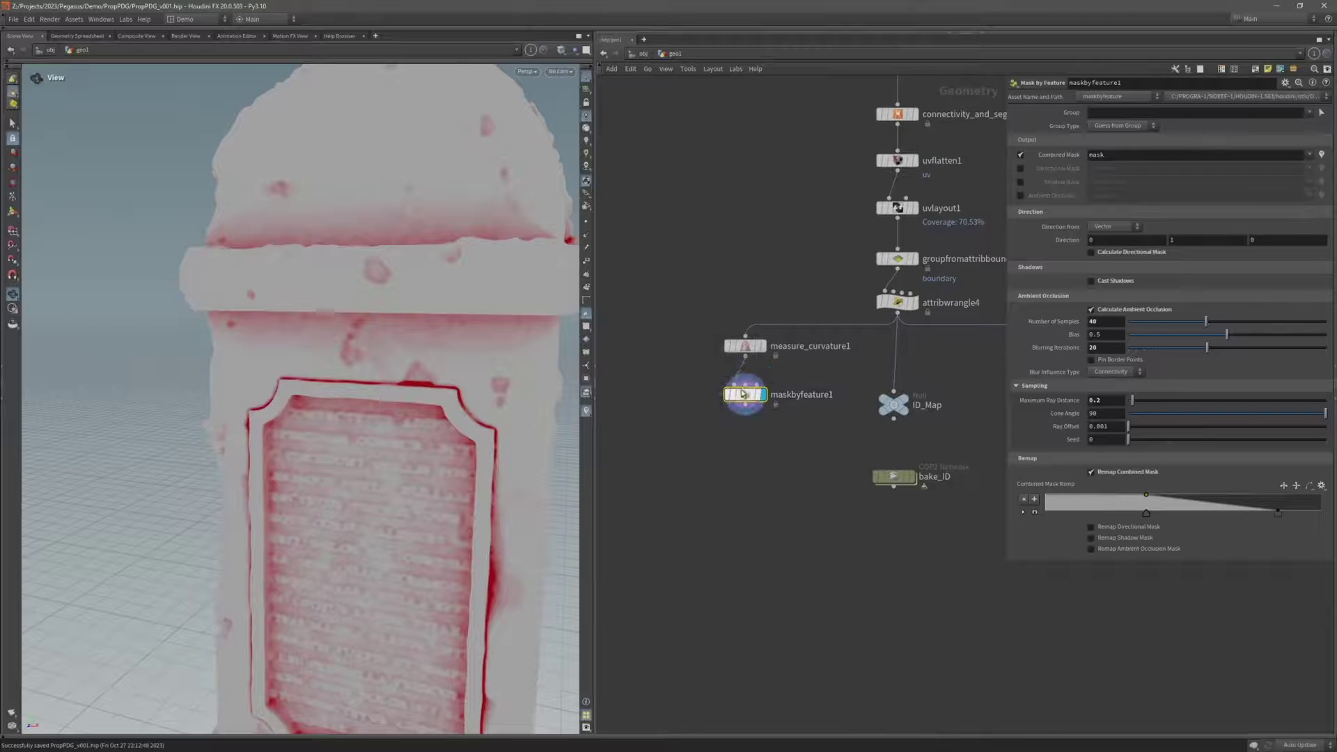
Check the curvature output, then append an Attribute Wrangle to maskbyfeature1 and display it
{"action": "left_click", "coordinate": [745, 347]}
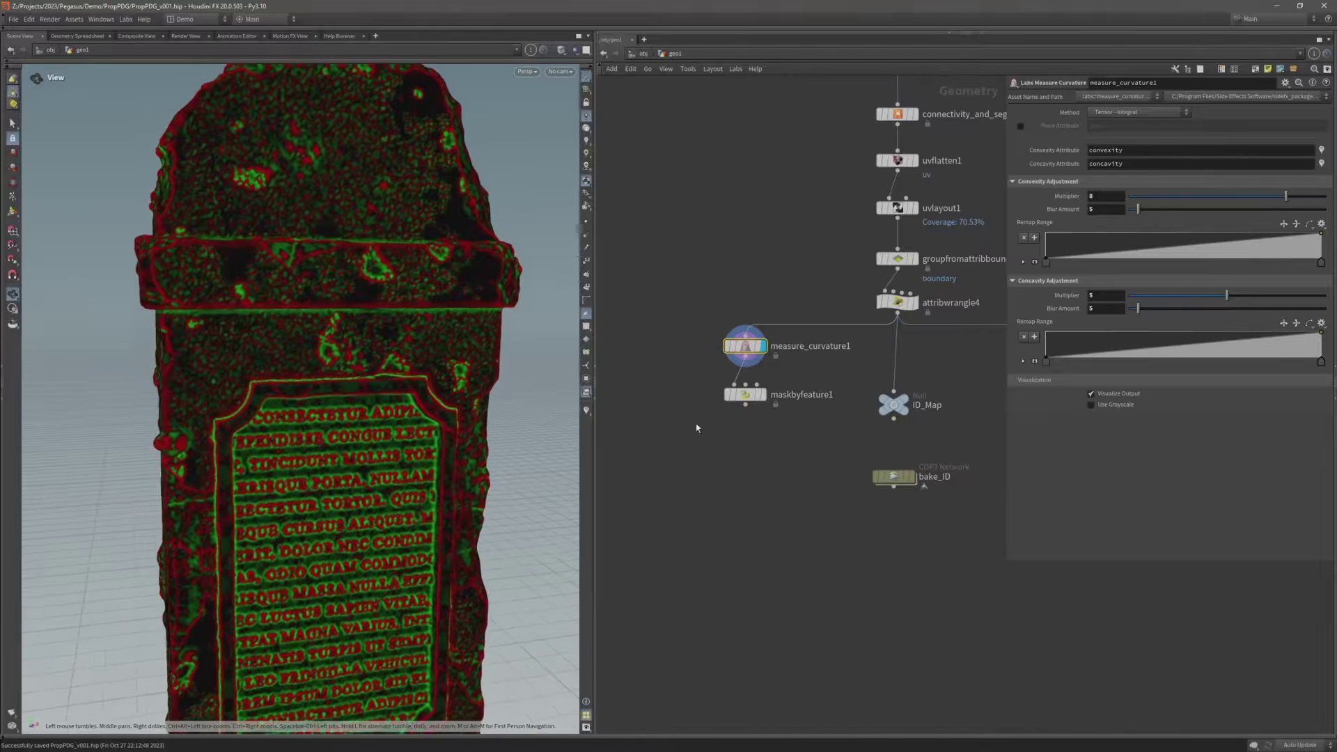
{"action": "middle_click_drag", "start_coordinate": [702, 427], "coordinate": [692, 391]}
{"action": "left_click", "coordinate": [736, 367]}
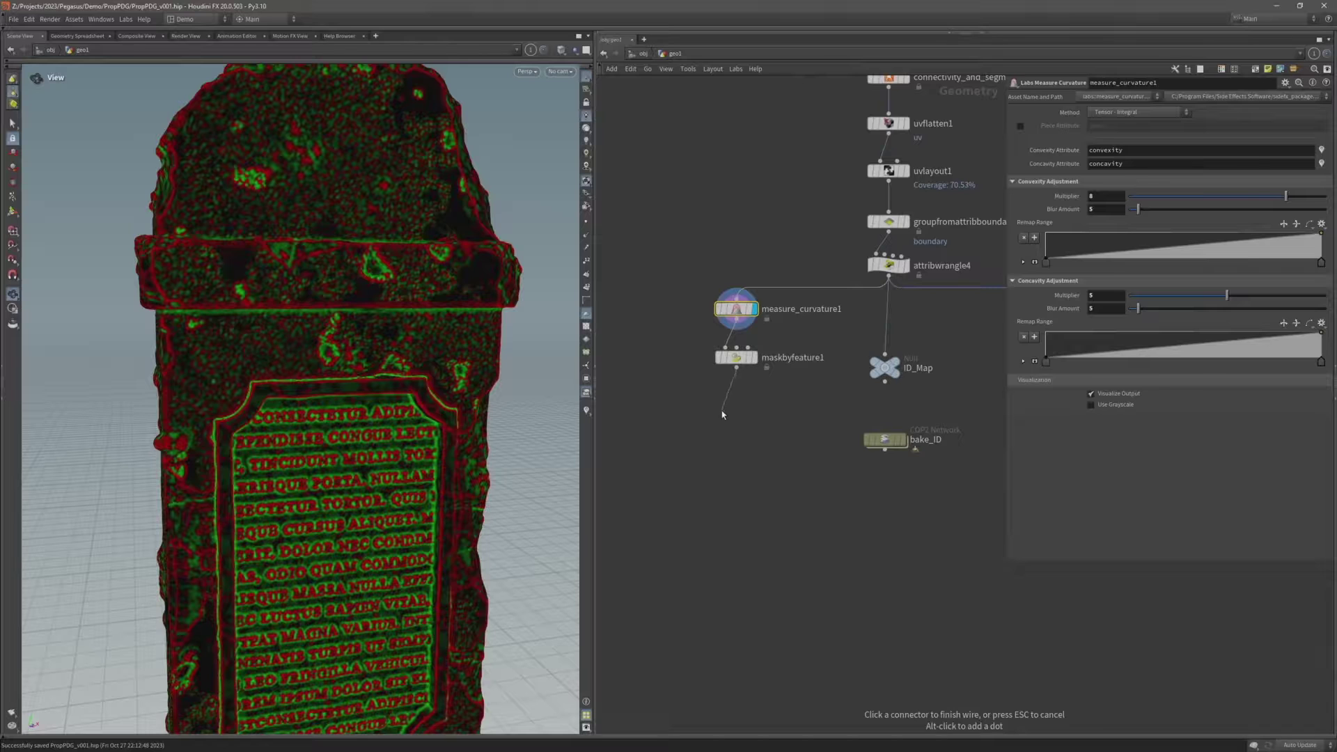
{"action": "key", "text": "Tab"}
{"action": "type", "text": "attrib wrangle"}
{"action": "key", "text": "Return"}
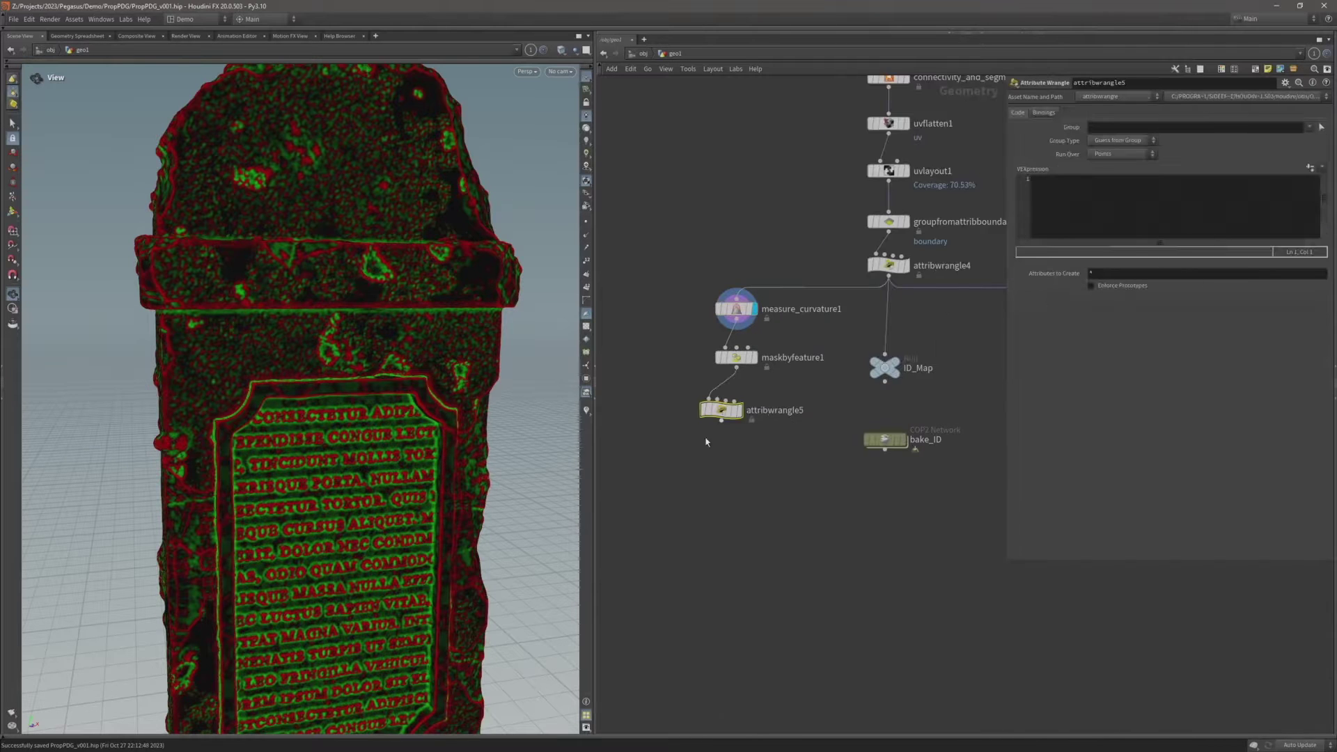
{"action": "left_click_drag", "start_coordinate": [726, 414], "coordinate": [742, 415]}
{"action": "key", "text": "r"}
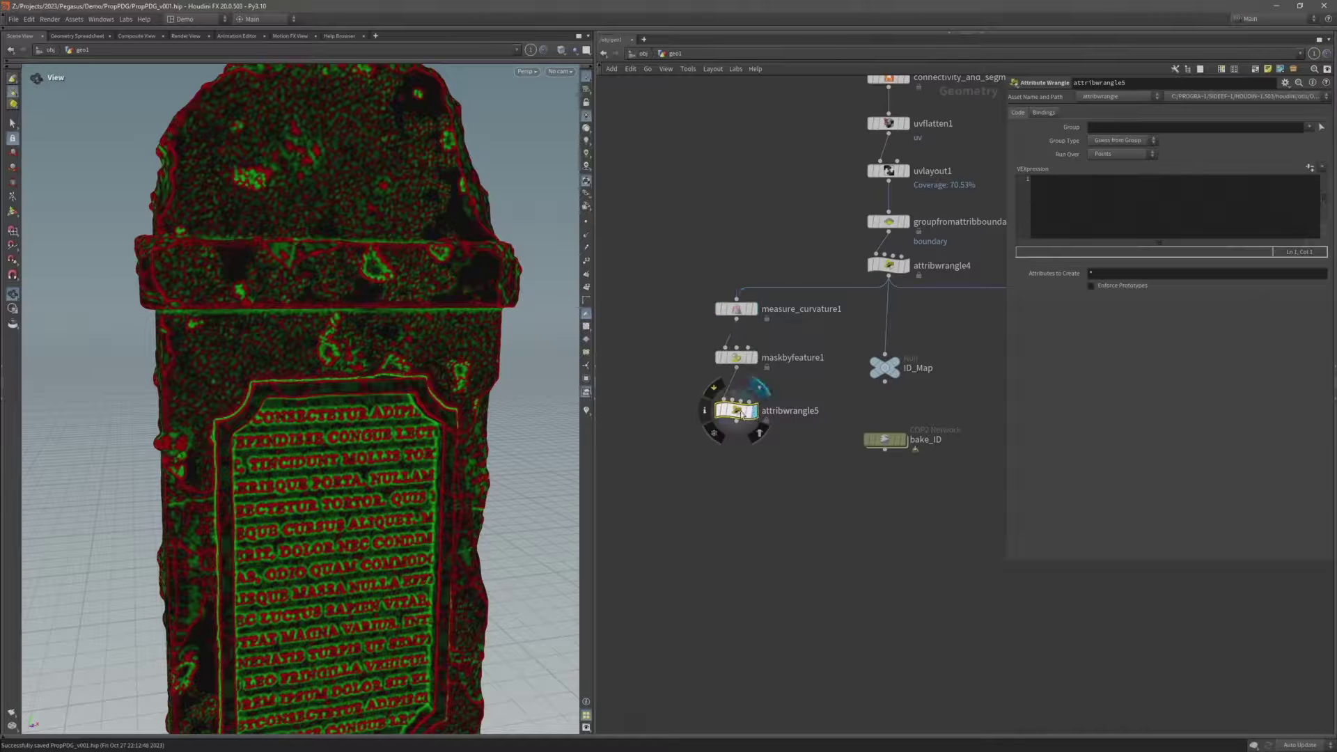
{"action": "left_click", "coordinate": [1060, 191]}
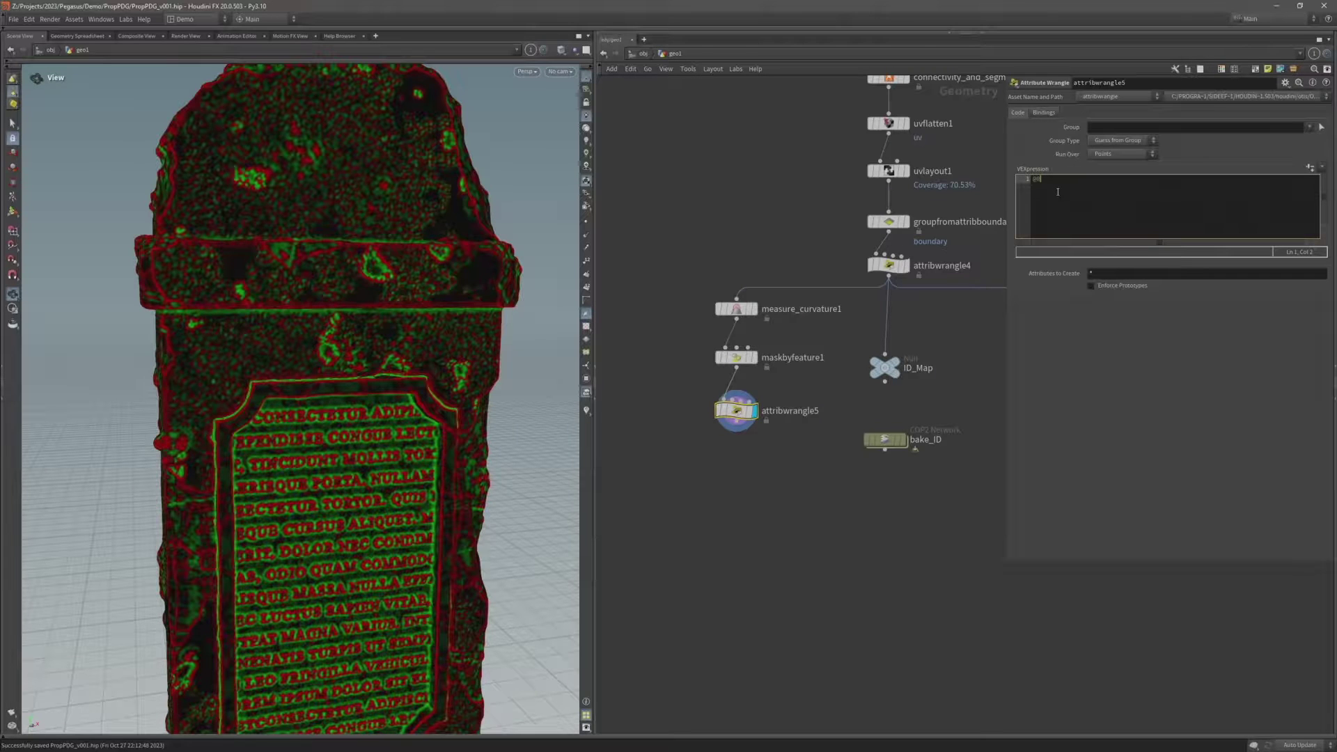
{"action": "type", "text": "@Cd.b"}
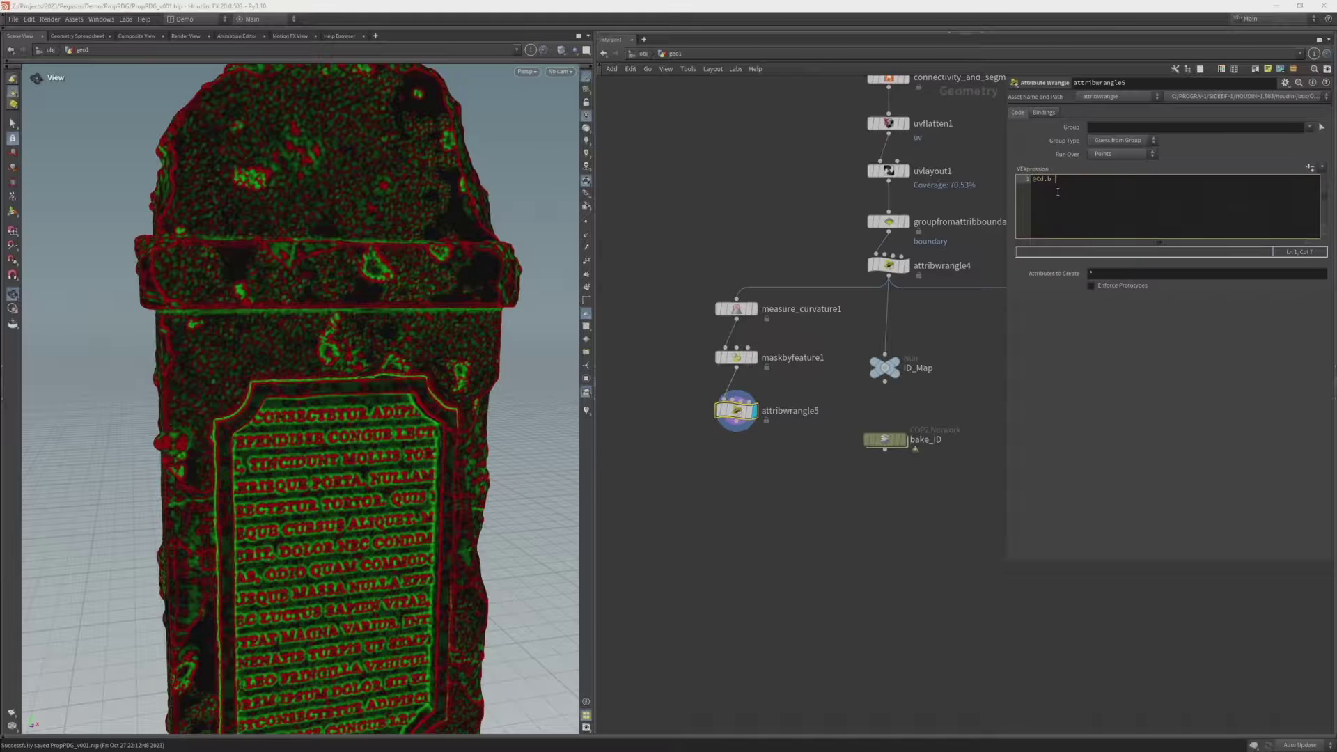
{"action": "type", "text": " = f"}
{"action": "type", "text": "mask;"}
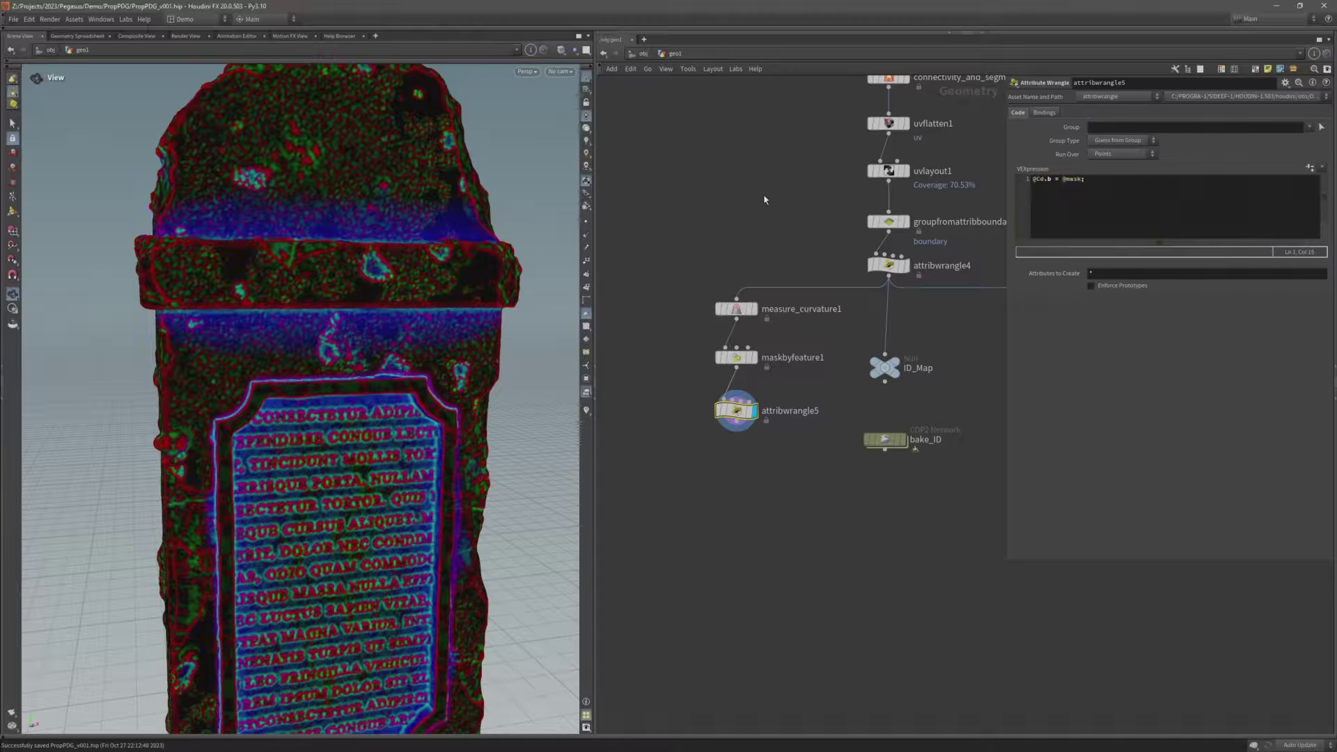
{"action": "left_click_drag", "start_coordinate": [350, 191], "coordinate": [349, 200]}
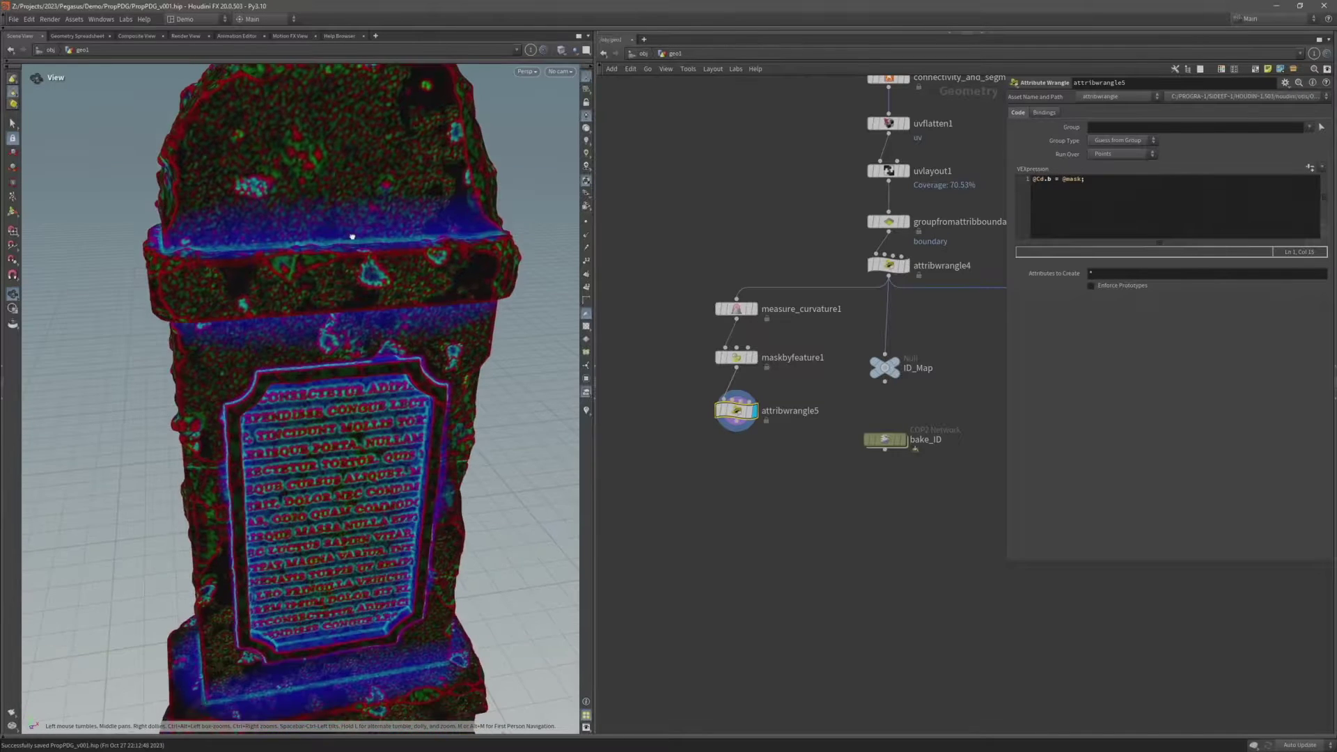
{"action": "left_click_drag", "start_coordinate": [278, 223], "coordinate": [282, 220]}
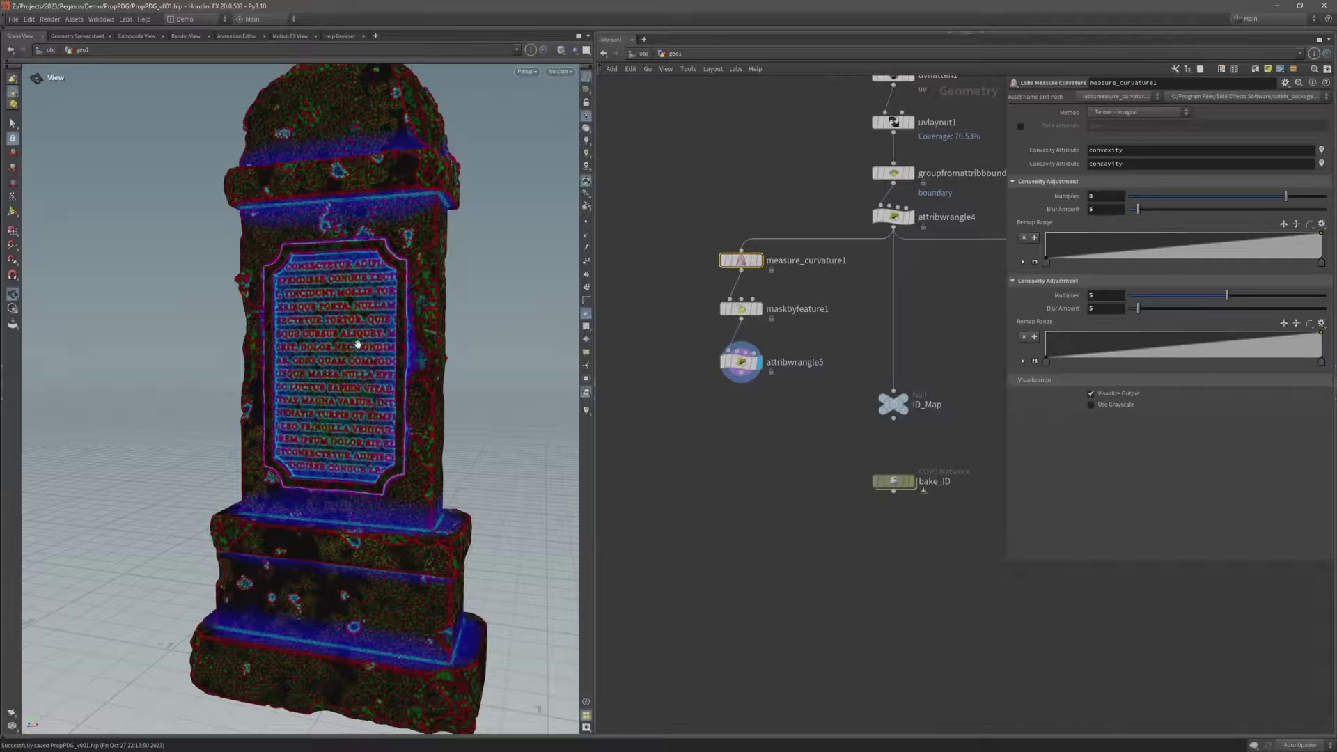
{"action": "left_click_drag", "start_coordinate": [330, 327], "coordinate": [411, 328]}
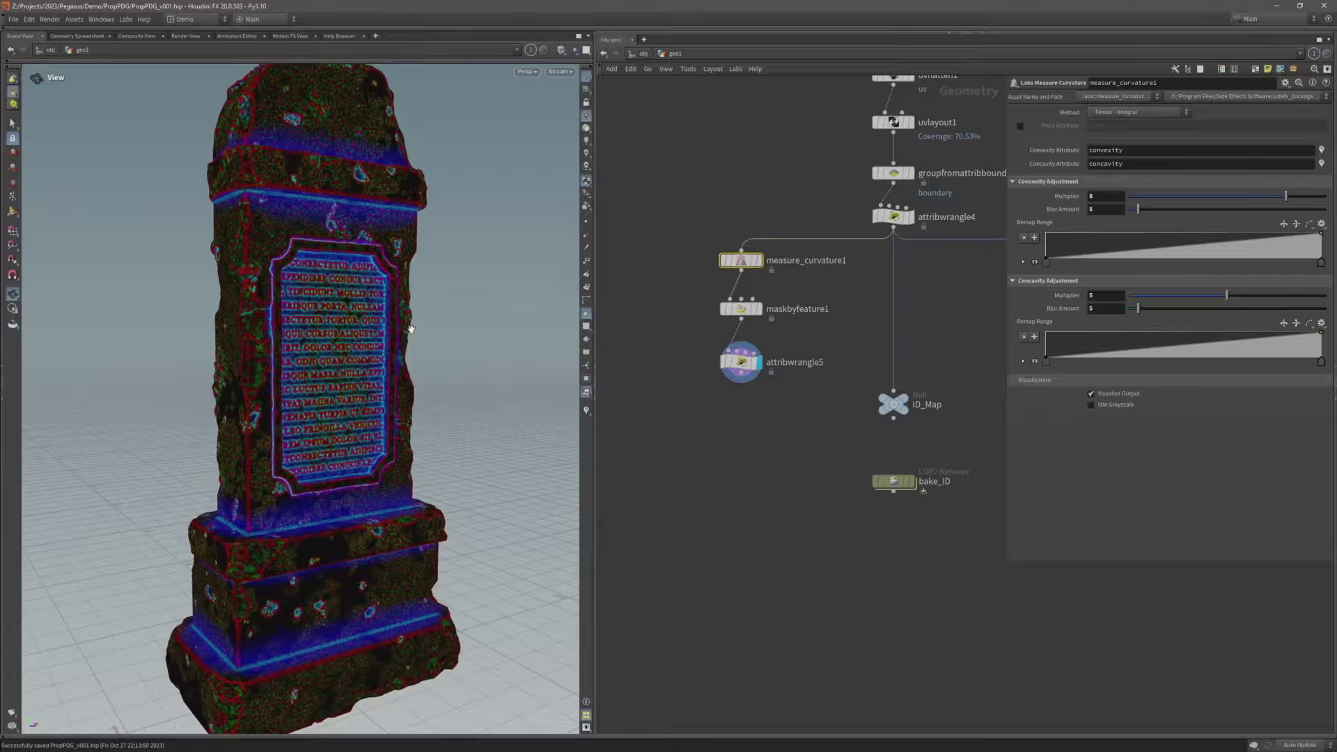
Append a Null to attribwrangle5 and name it Mask_Map
{"action": "left_click", "coordinate": [740, 384]}
{"action": "left_click", "coordinate": [750, 408]}
{"action": "type", "text": "null"}
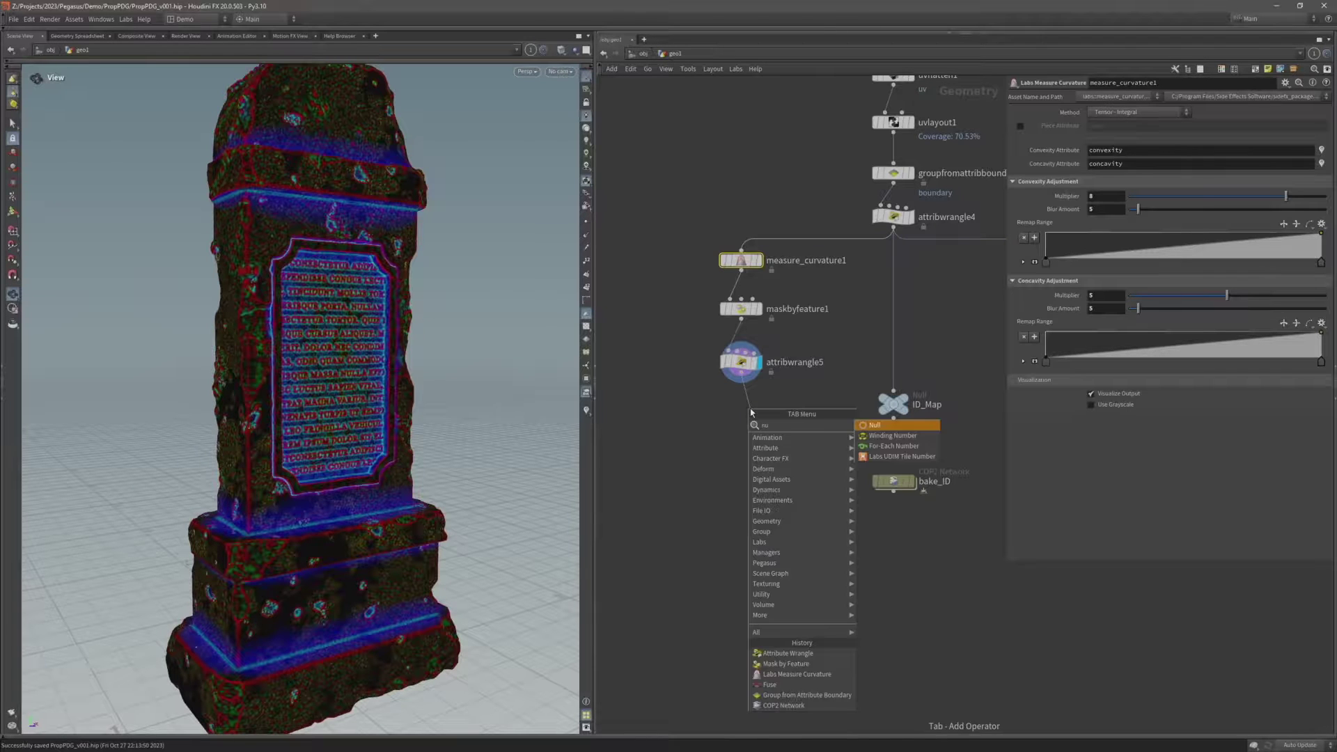
{"action": "key", "text": "Return"}
{"action": "left_click_drag", "start_coordinate": [736, 412], "coordinate": [719, 414]}
{"action": "double_click", "coordinate": [764, 410]}
{"action": "type", "text": "Mask_"}
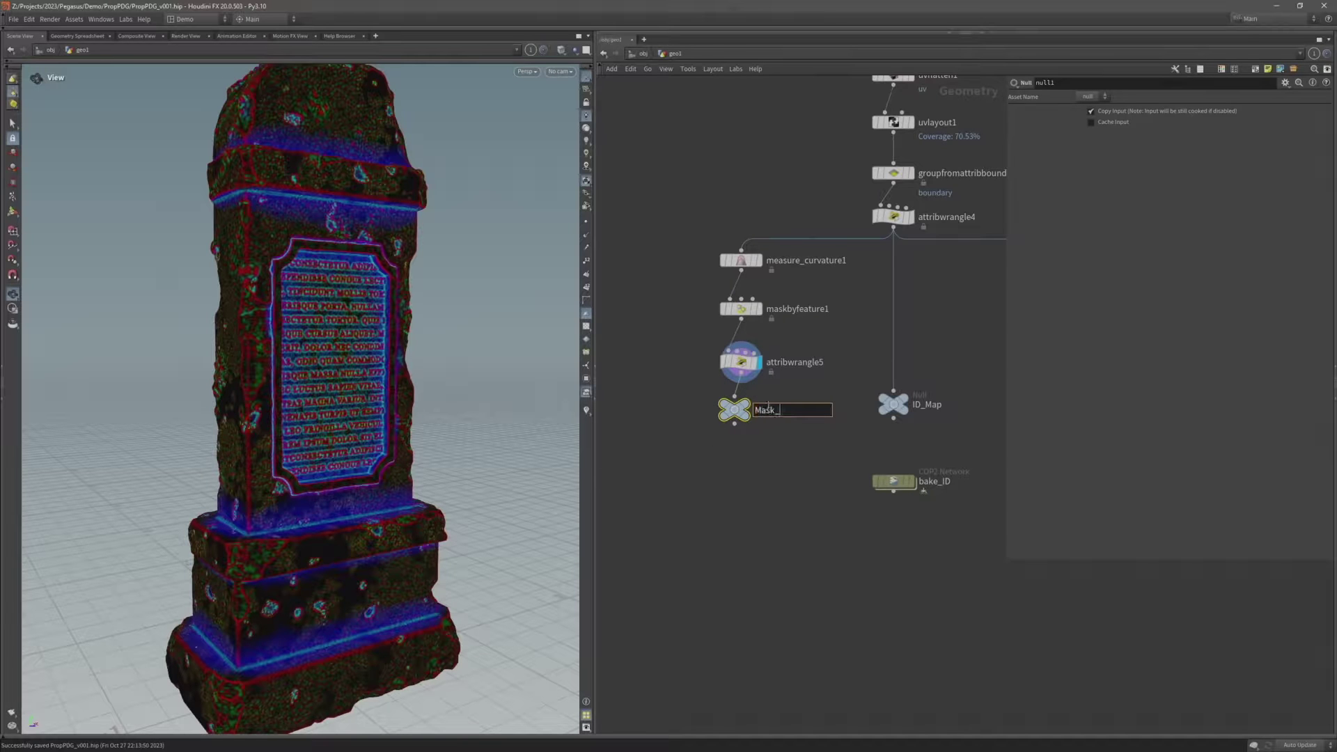
{"action": "type", "text": "Map"}
{"action": "key", "text": "Return"}
Duplicate the bake_ID network below Mask_Map, rename the copy bake_mask and save the scene
{"action": "left_click", "coordinate": [898, 483]}
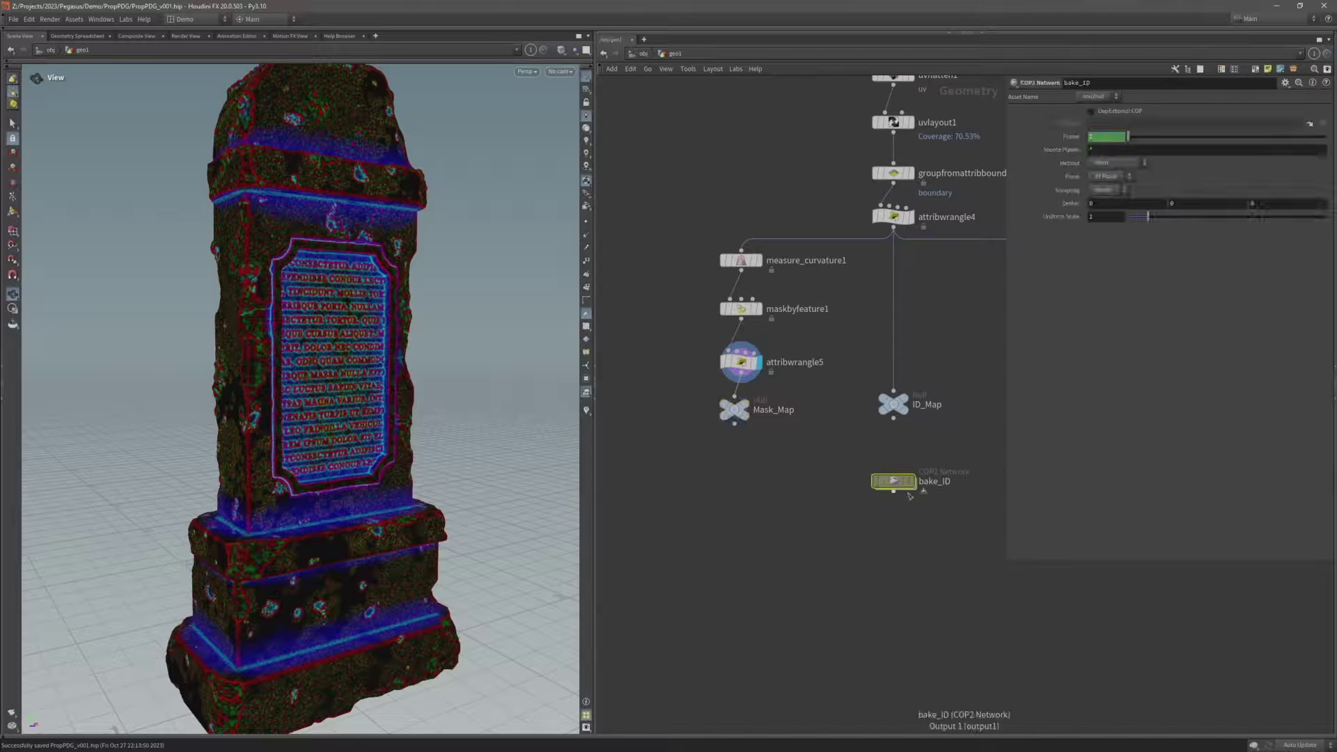
{"action": "left_click_drag", "start_coordinate": [901, 486], "coordinate": [766, 475], "text": "alt"}
{"action": "double_click", "coordinate": [778, 467]}
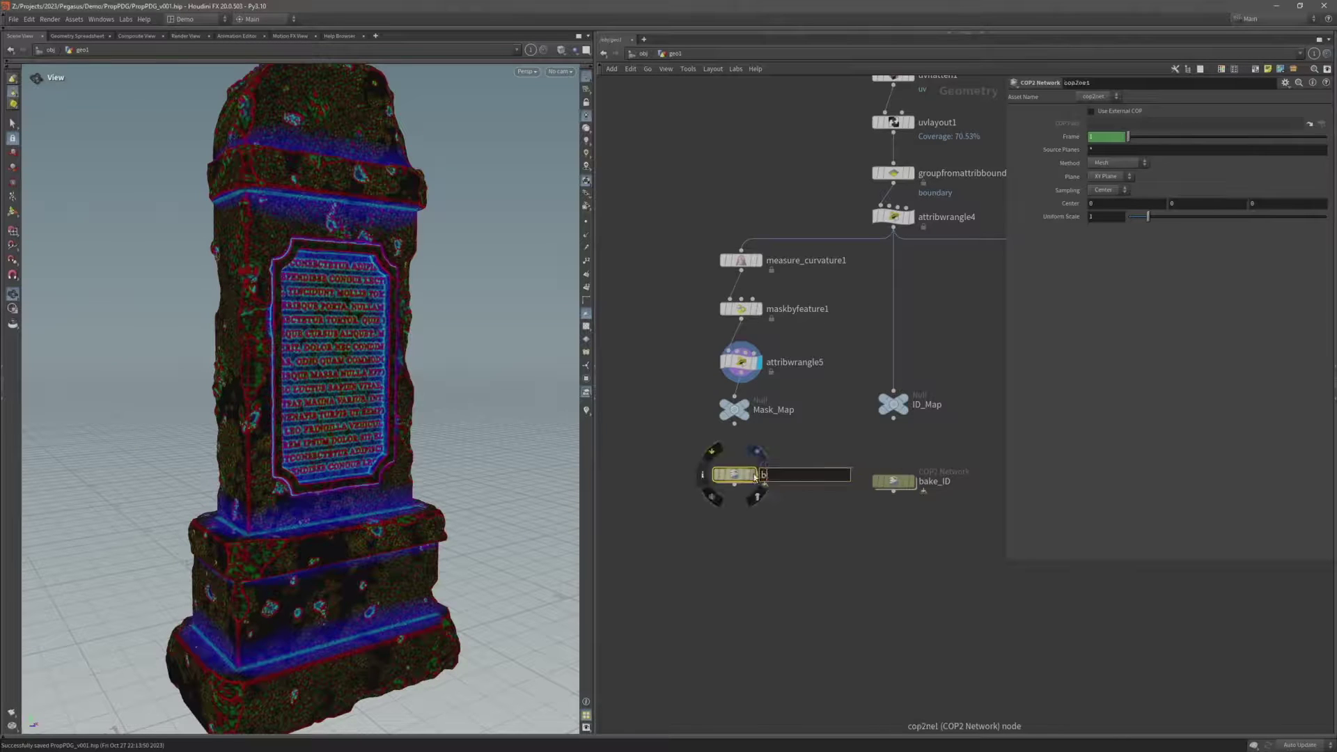
{"action": "type", "text": "bake_mask"}
{"action": "key", "text": "Return"}
{"action": "key", "text": "ctrl+s"}
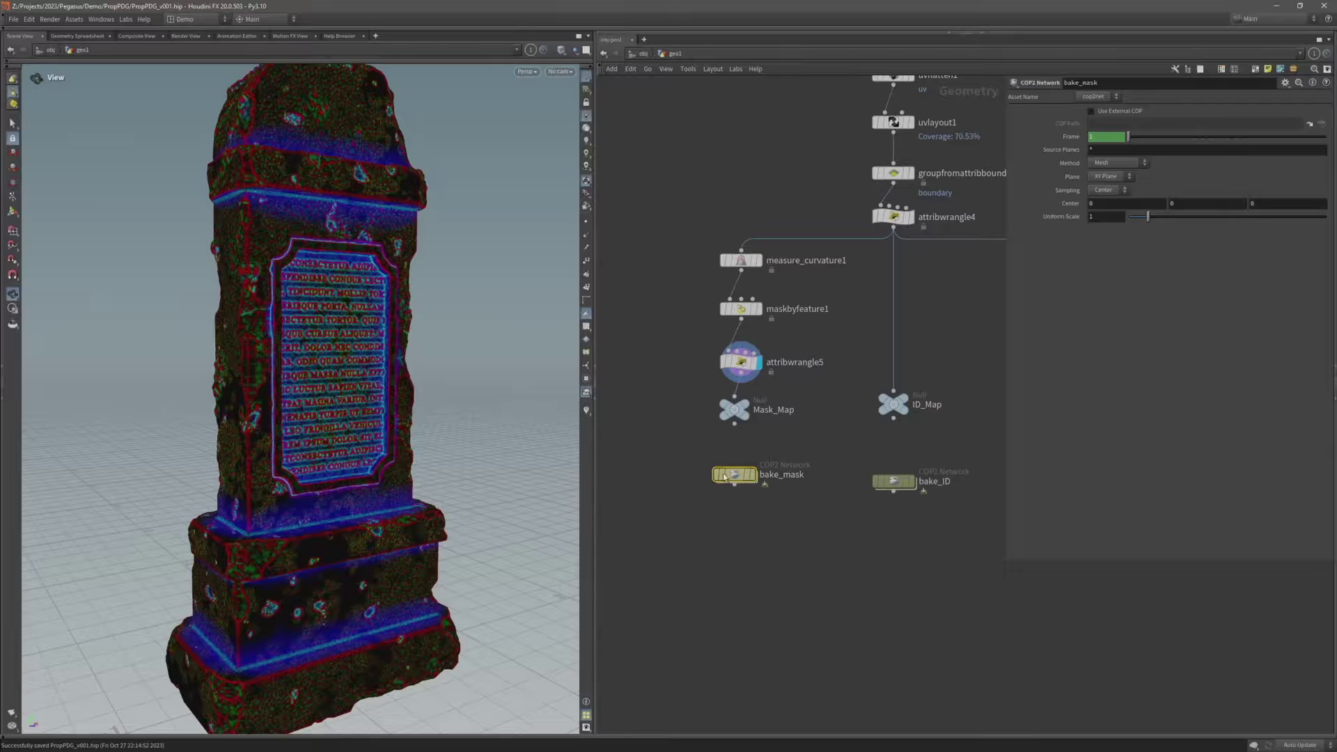
Inside bake_mask, set attribute_import1's Geometry path to /obj/geo1/Mask_Map/
{"action": "double_click", "coordinate": [724, 477]}
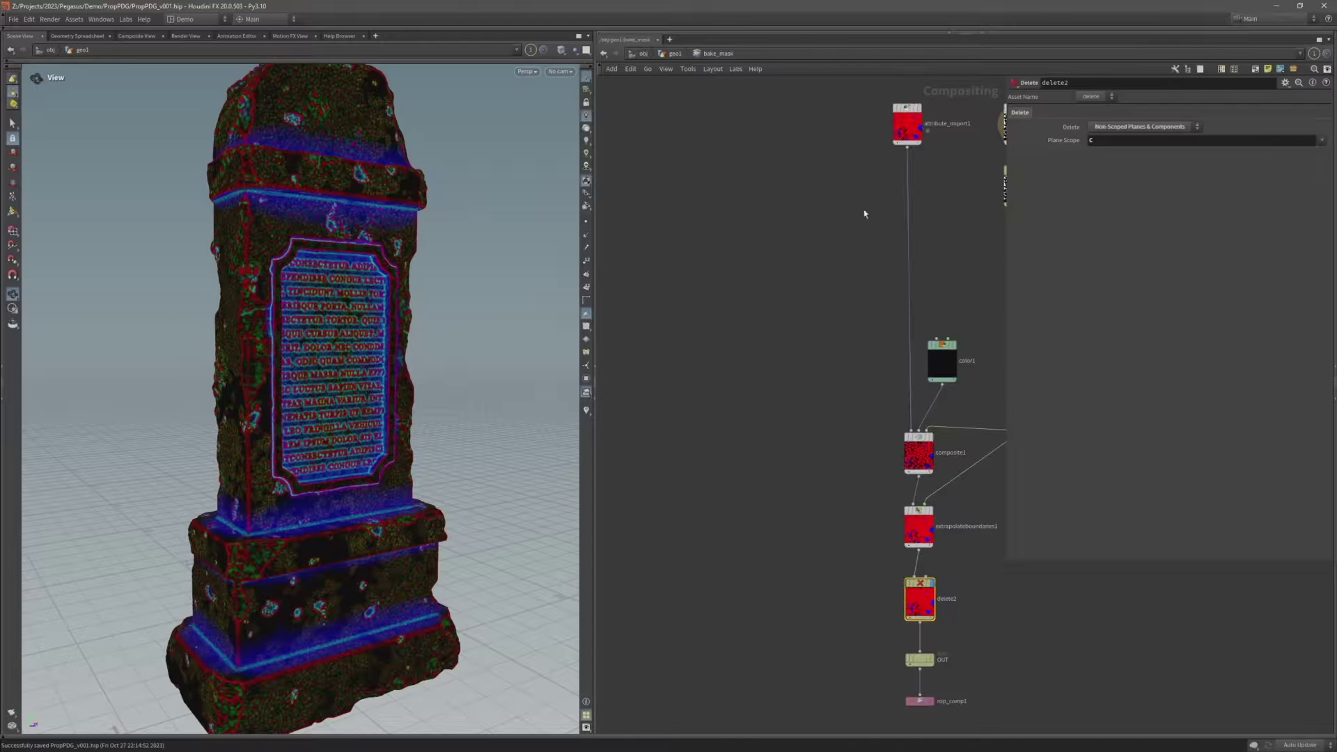
{"action": "middle_click_drag", "start_coordinate": [861, 210], "coordinate": [725, 250]}
{"action": "left_click_drag", "start_coordinate": [704, 132], "coordinate": [818, 205]}
{"action": "key", "text": "ctrl+z"}
{"action": "double_click", "coordinate": [1128, 127]}
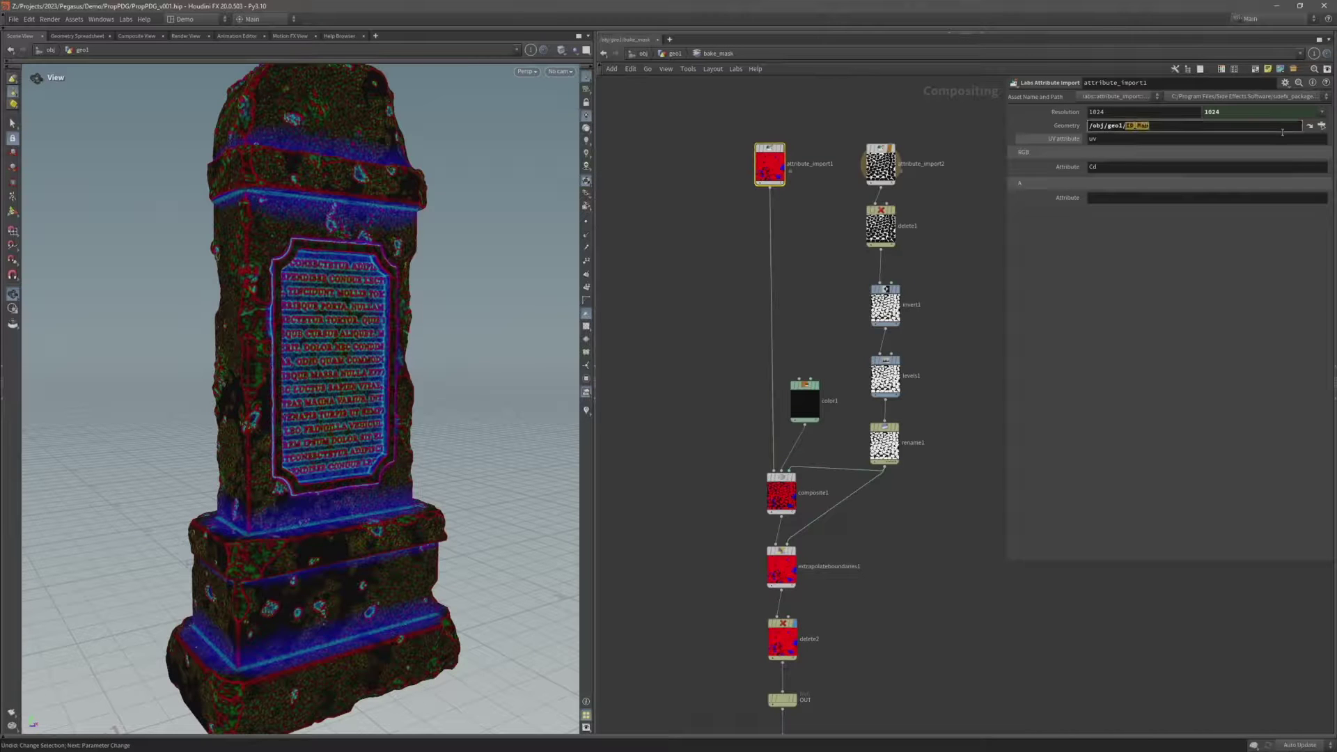
{"action": "type", "text": "Mask"}
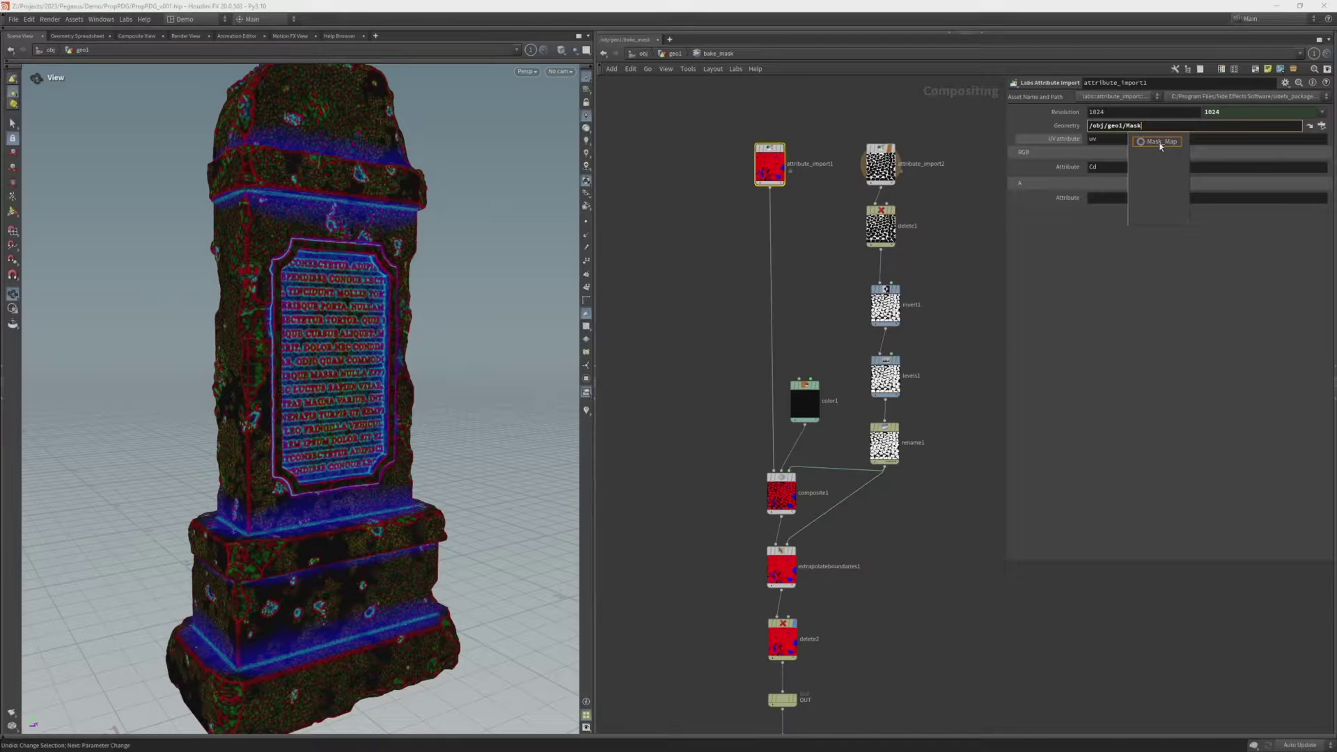
{"action": "left_click", "coordinate": [1161, 143]}
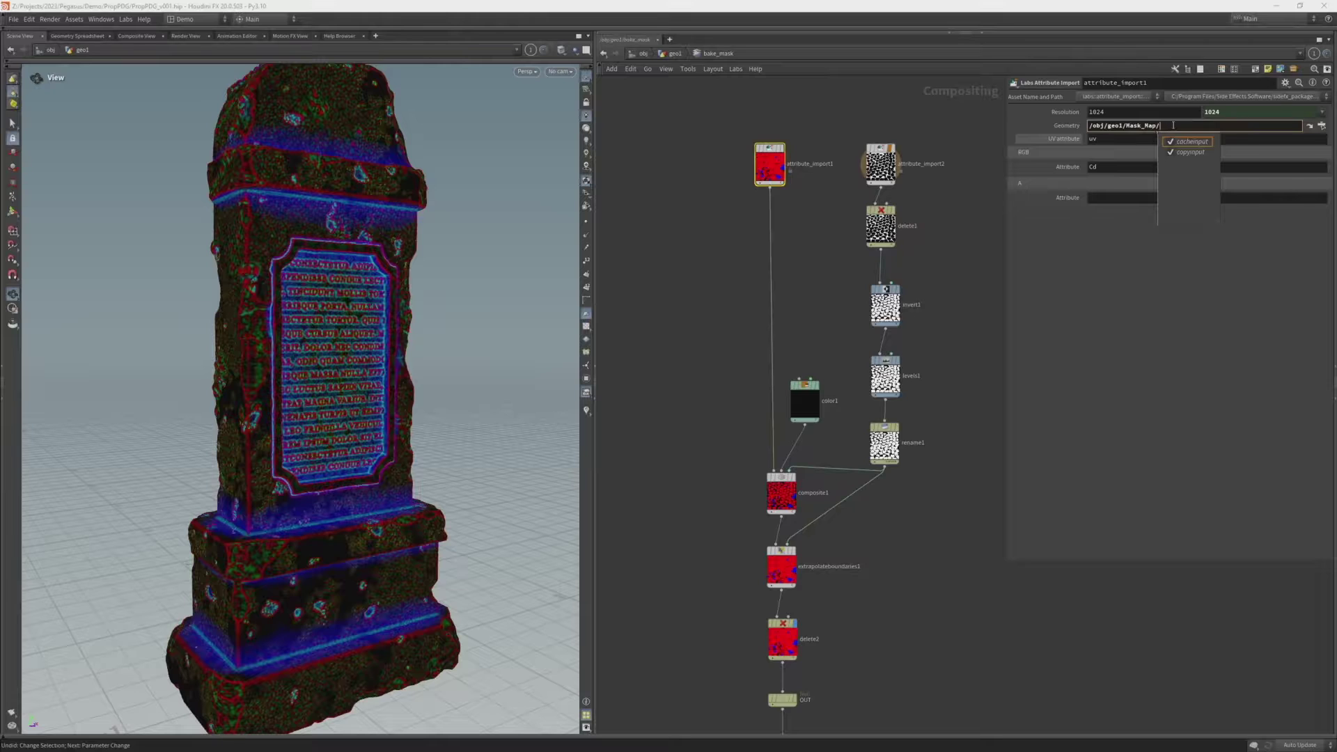
{"action": "left_click", "coordinate": [1173, 125]}
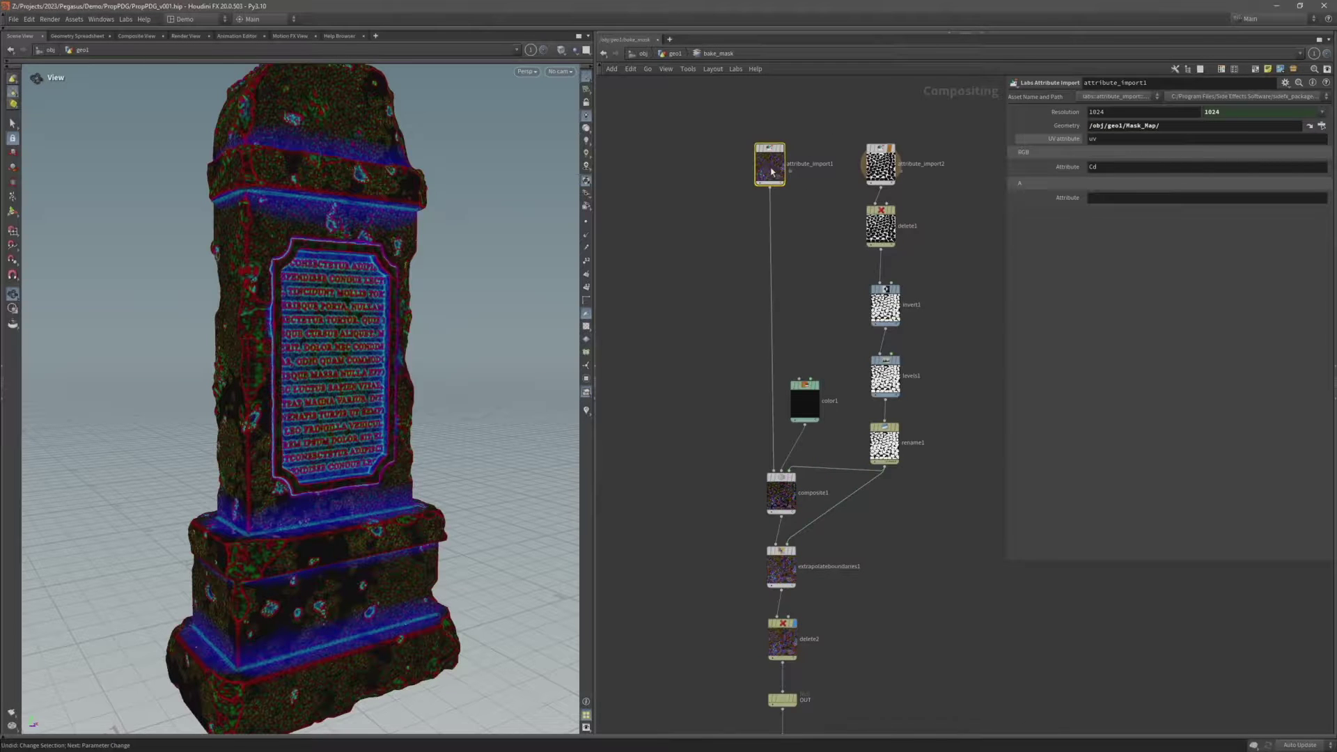
Display the OUT node in the composite view and examine the baked mask texture
{"action": "left_click", "coordinate": [136, 35]}
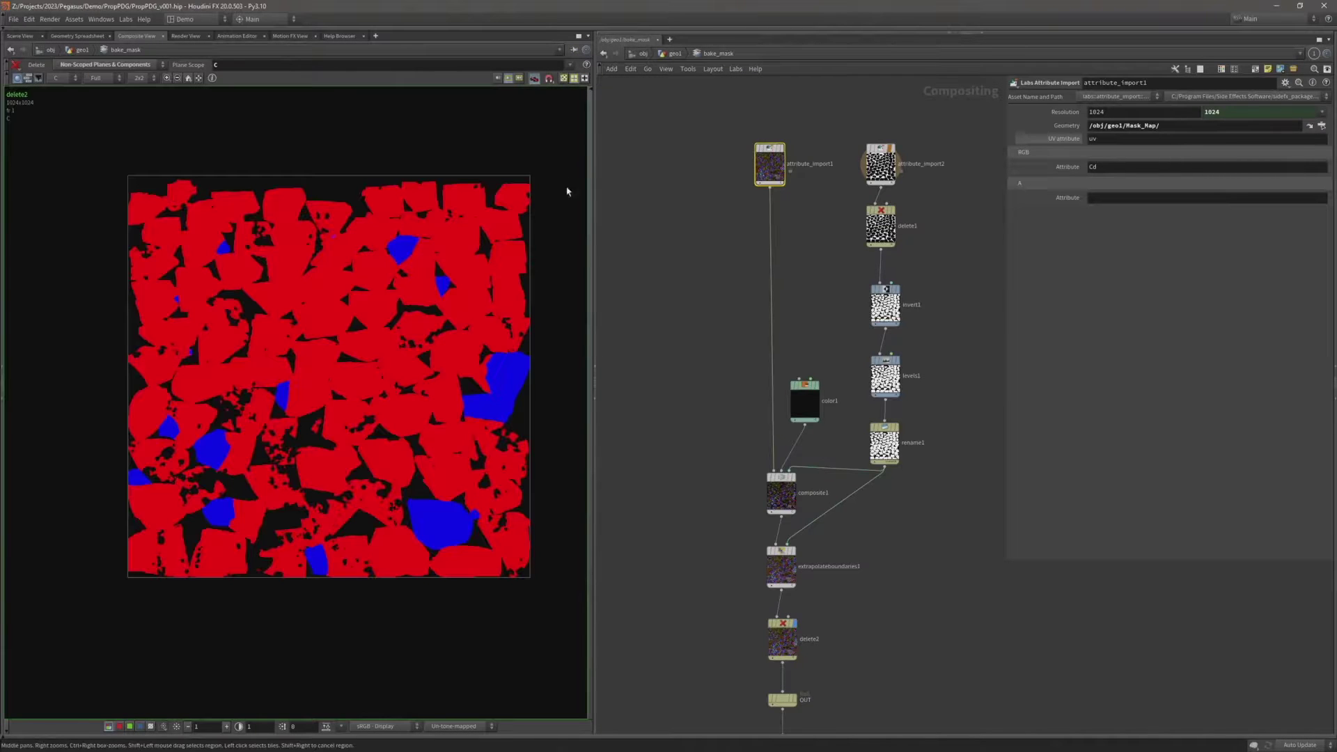
{"action": "left_click", "coordinate": [881, 165]}
{"action": "scroll", "coordinate": [701, 397], "scroll_direction": "down", "scroll_amount": 5}
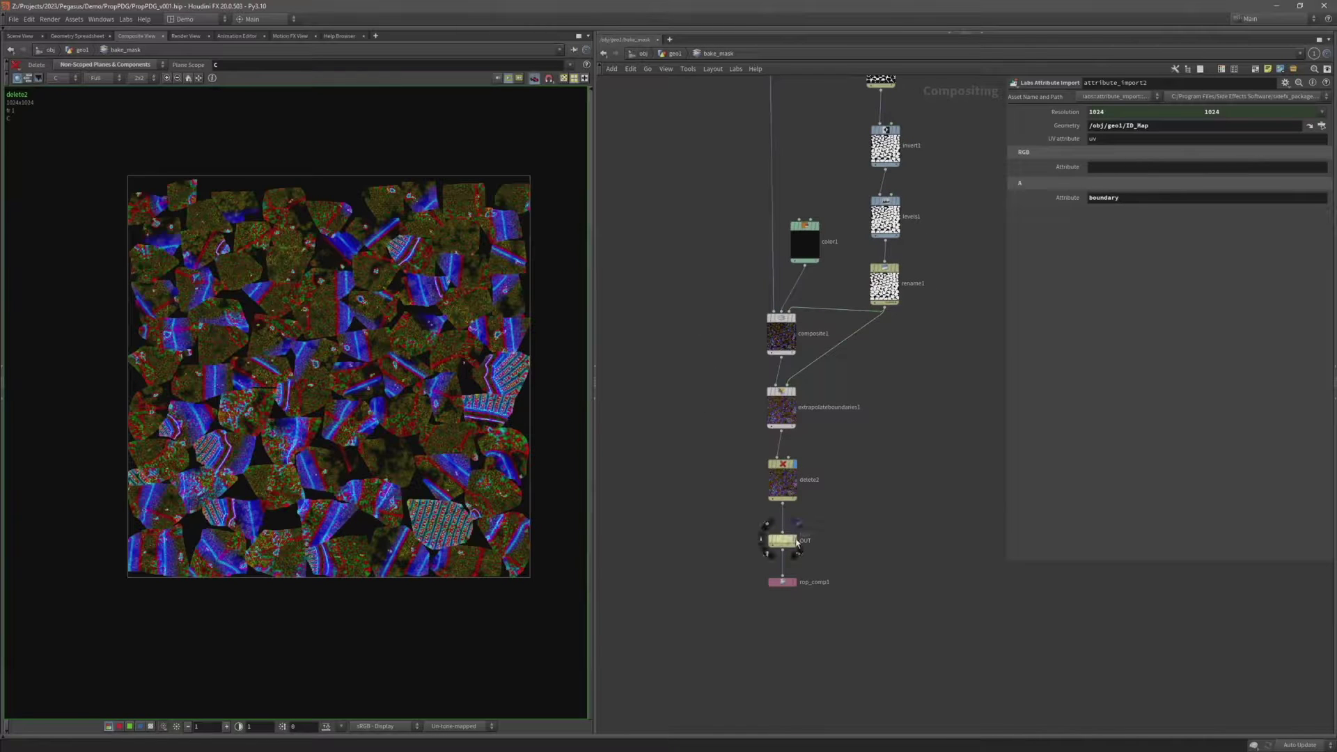
{"action": "left_click", "coordinate": [790, 540]}
{"action": "scroll", "coordinate": [389, 319], "scroll_direction": "up", "scroll_amount": 2}
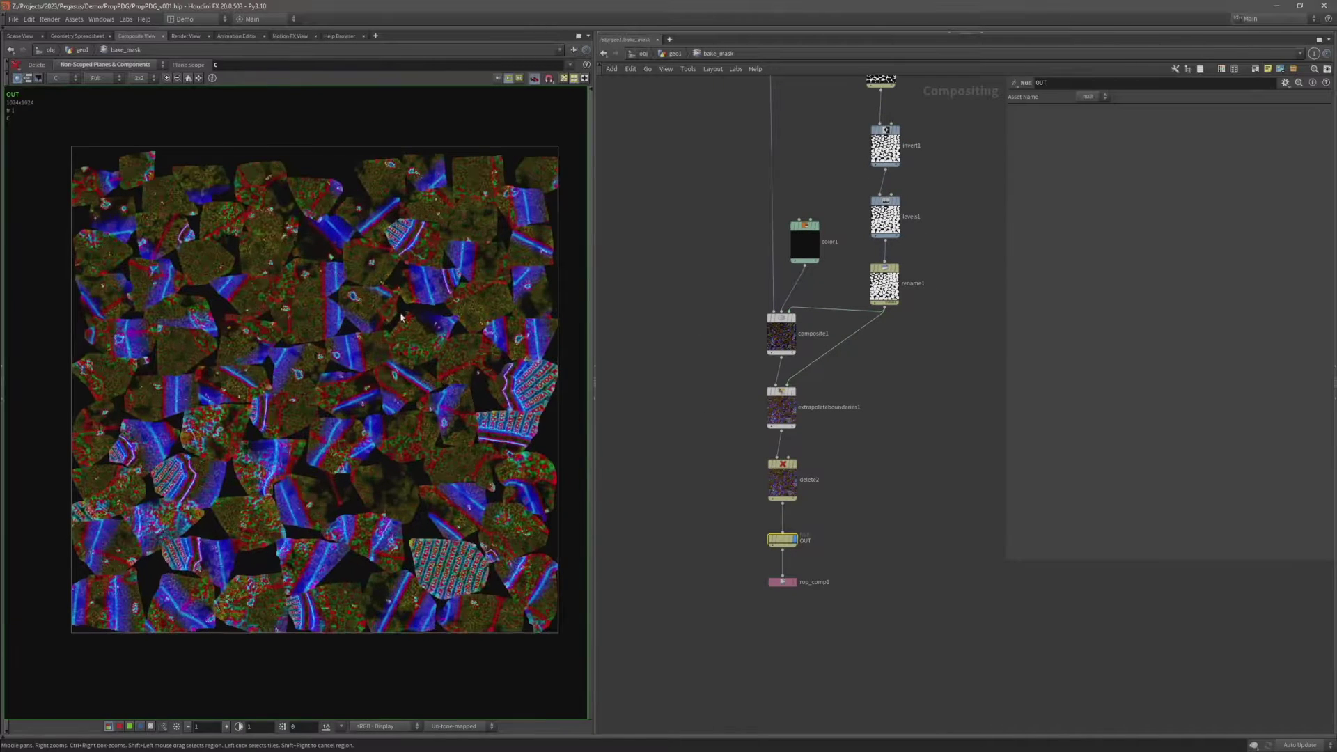
{"action": "scroll", "coordinate": [759, 182], "scroll_direction": "up", "scroll_amount": 3}
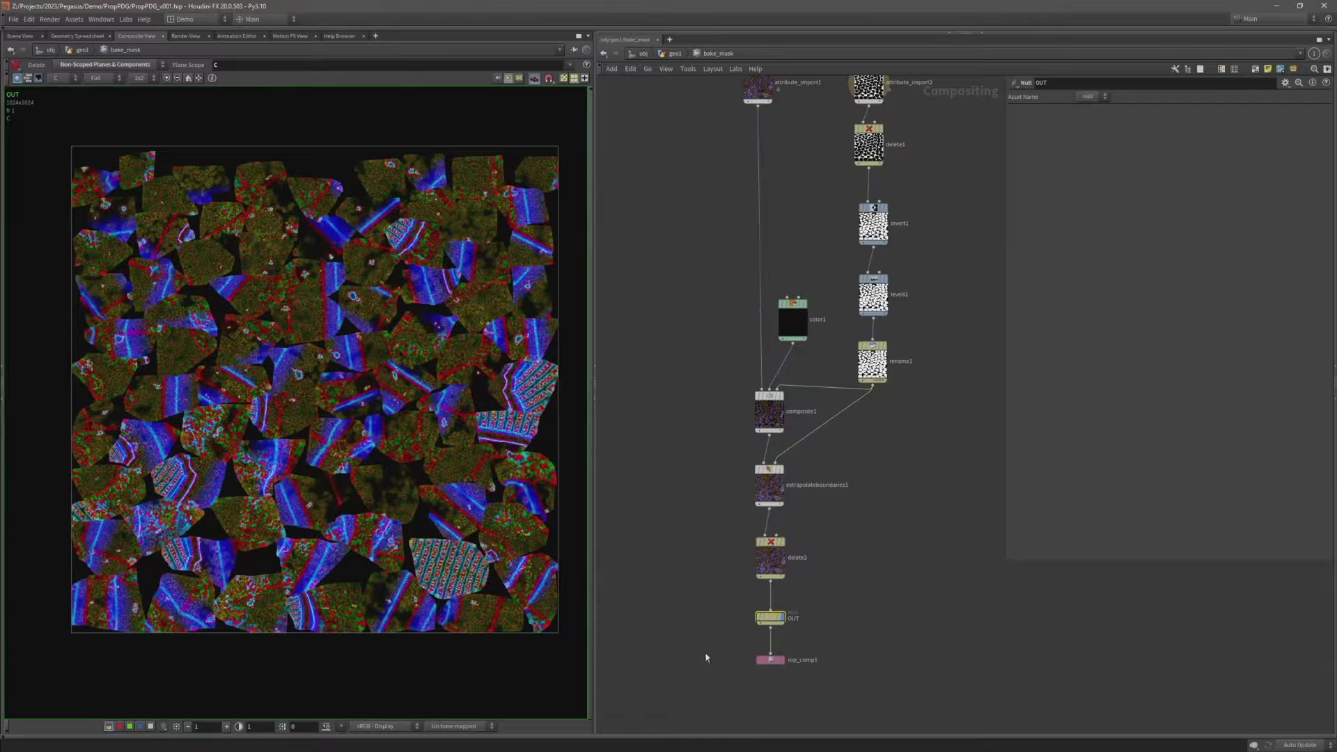
Set rop_comp1's output picture to $HIP/geo/Textures/T_Headstone_Large_01_Mask.tga, render it and check the file in the Textures folder
{"action": "left_click_drag", "start_coordinate": [710, 646], "coordinate": [871, 693]}
{"action": "scroll", "coordinate": [830, 671], "scroll_direction": "up", "scroll_amount": 3}
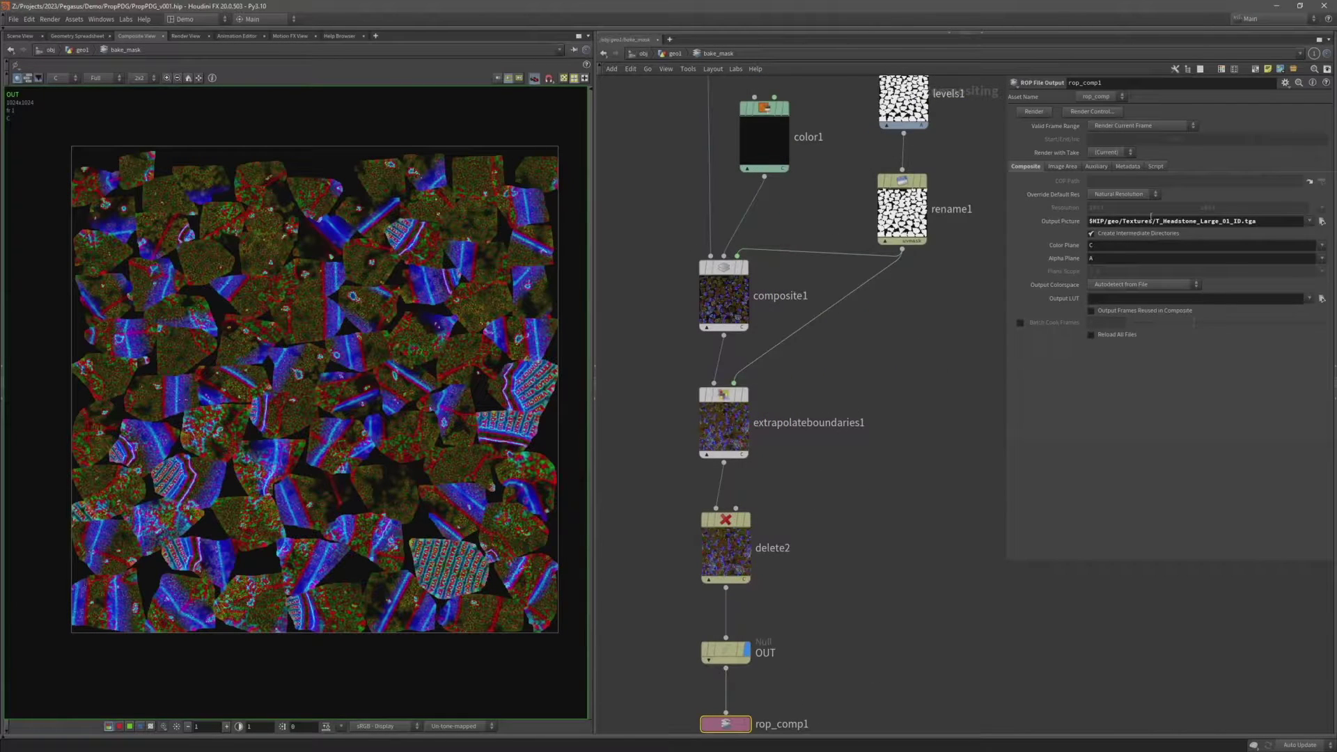
{"action": "left_click", "coordinate": [1236, 222]}
{"action": "key", "text": "BackSpace"}
{"action": "key", "text": "BackSpace"}
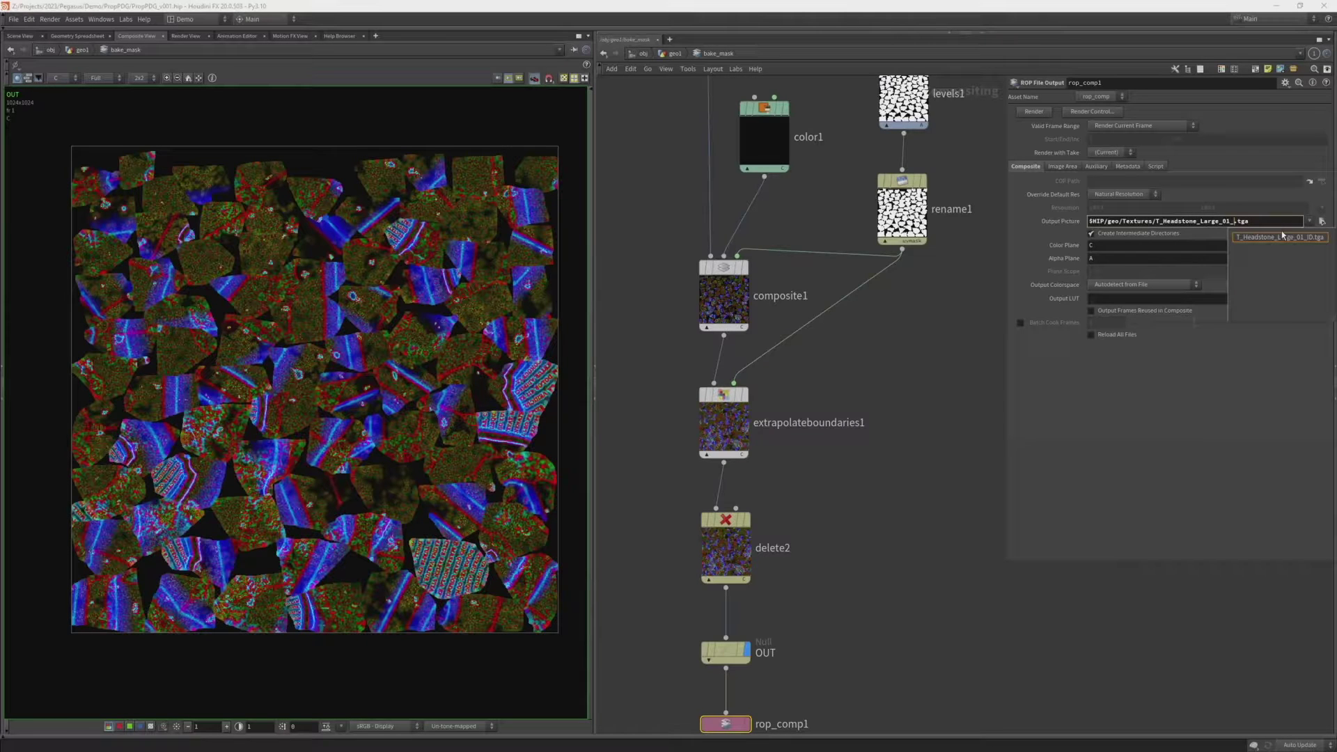
{"action": "type", "text": "Mask"}
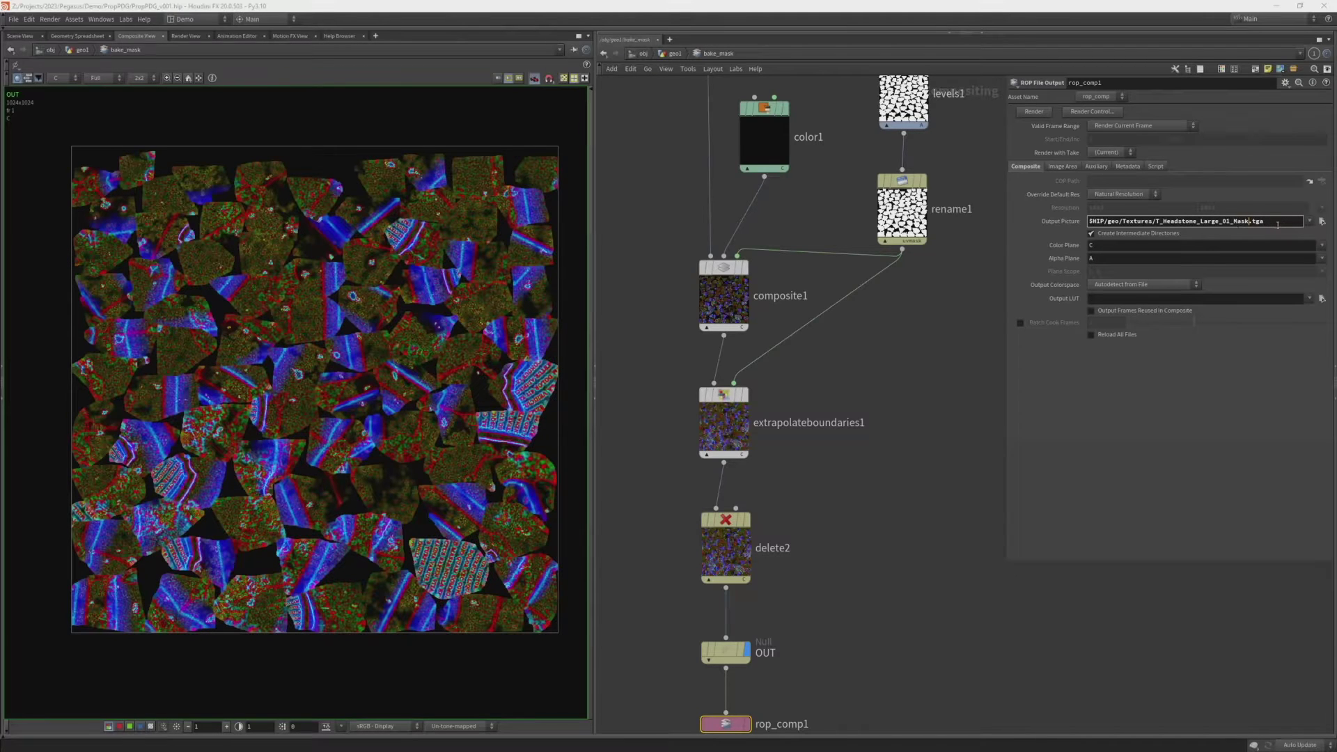
{"action": "key", "text": "Return"}
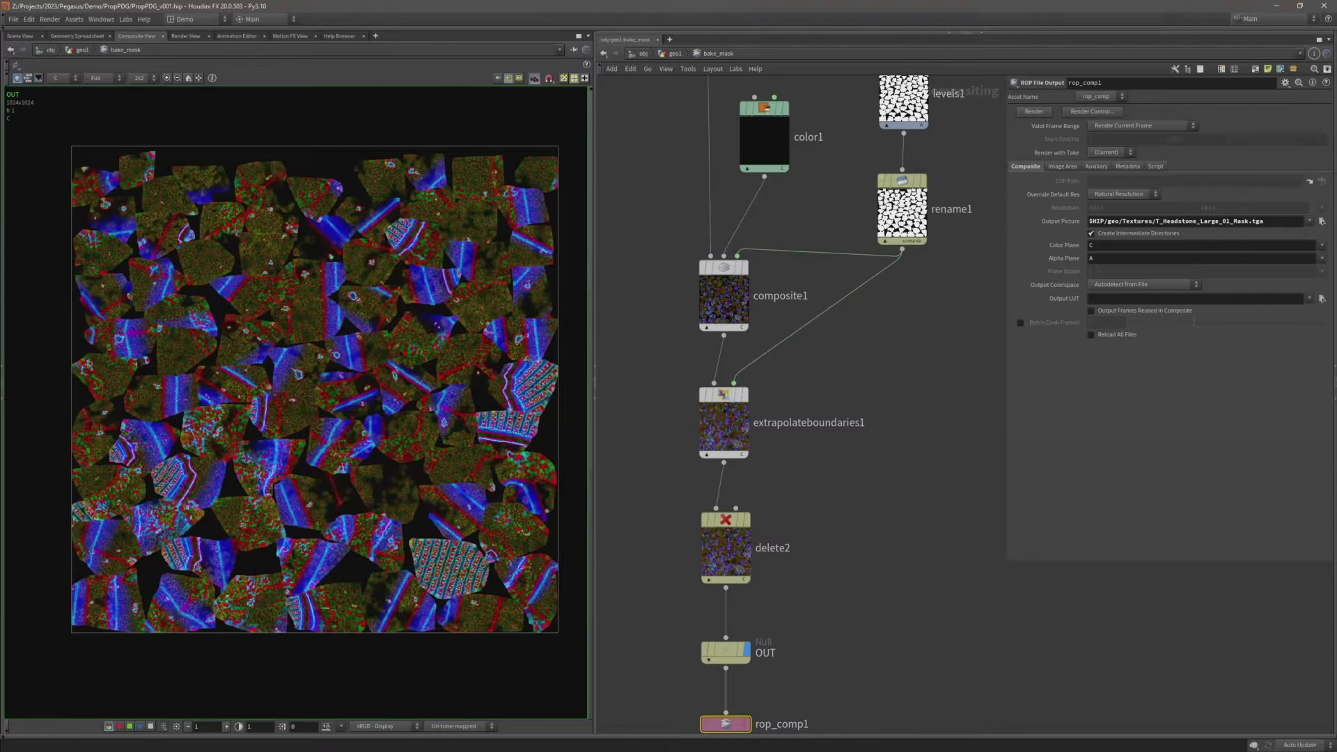
{"action": "key", "text": "alt+Tab"}
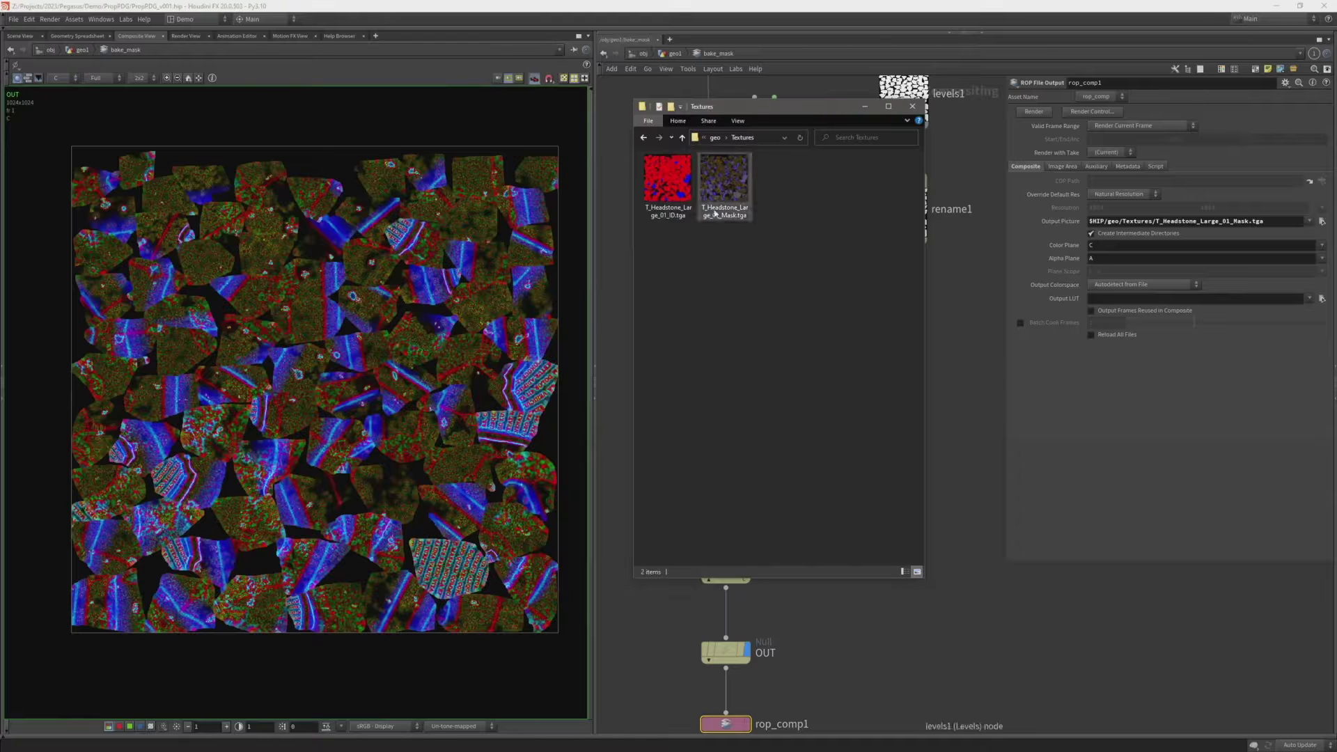
Back in geo1, add a File node below the bake networks and load $HIP/geo/SM_Headstone_Large_01.fbx
{"action": "left_click", "coordinate": [730, 39]}
{"action": "left_click", "coordinate": [675, 54]}
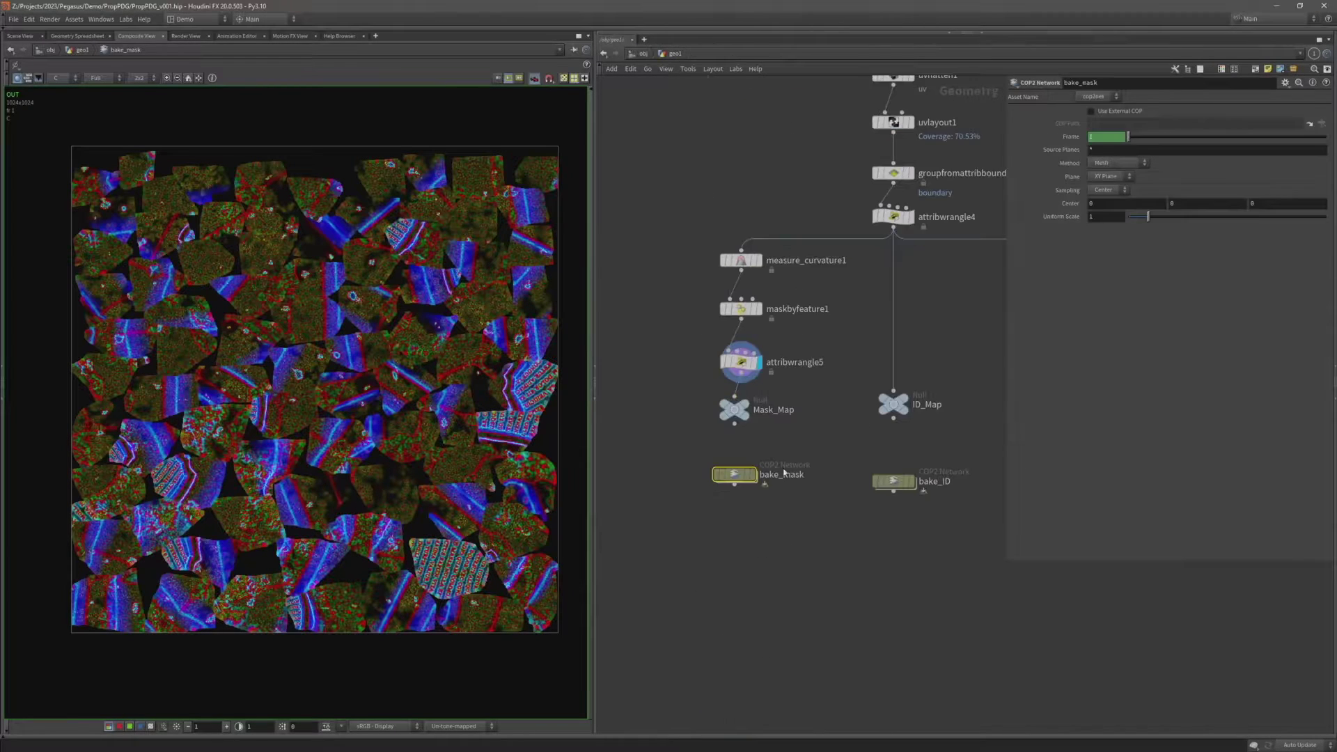
{"action": "middle_click_drag", "start_coordinate": [791, 486], "coordinate": [723, 272]}
{"action": "key", "text": "Tab"}
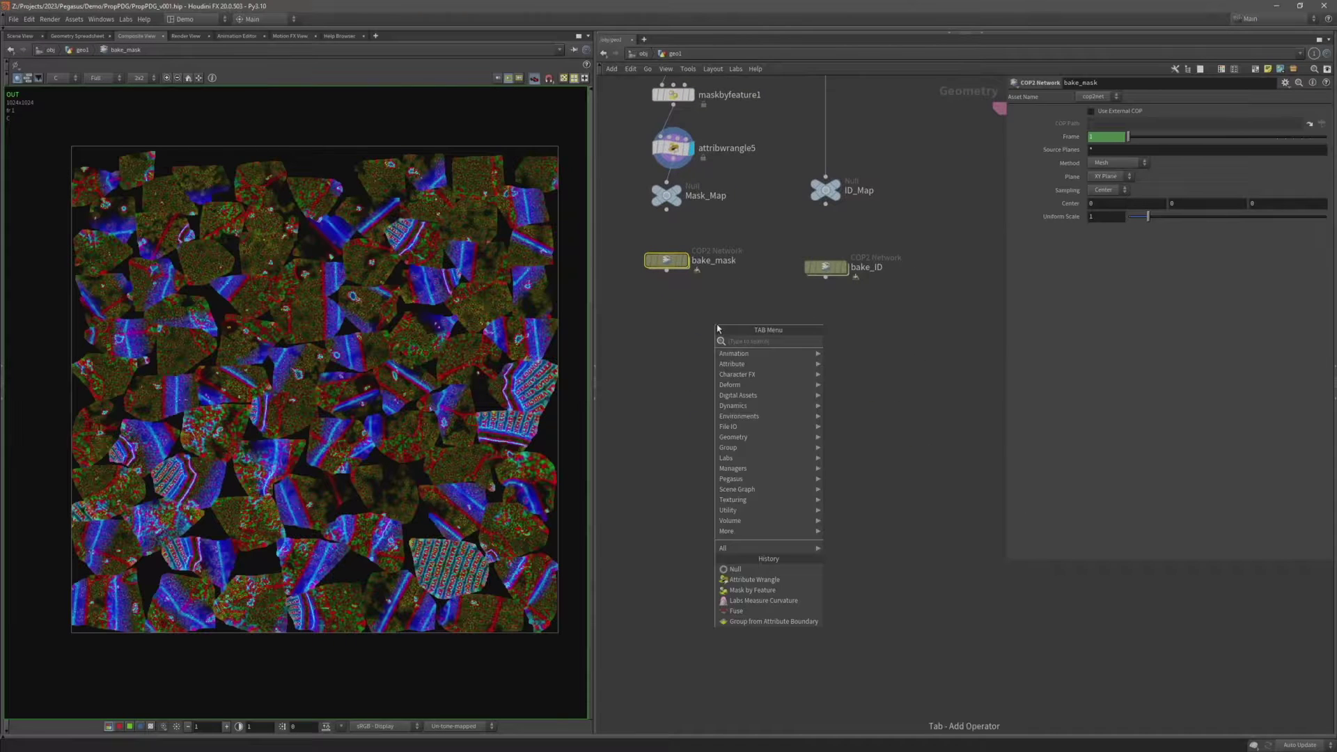
{"action": "type", "text": "file"}
{"action": "key", "text": "Return"}
{"action": "left_click", "coordinate": [716, 322]}
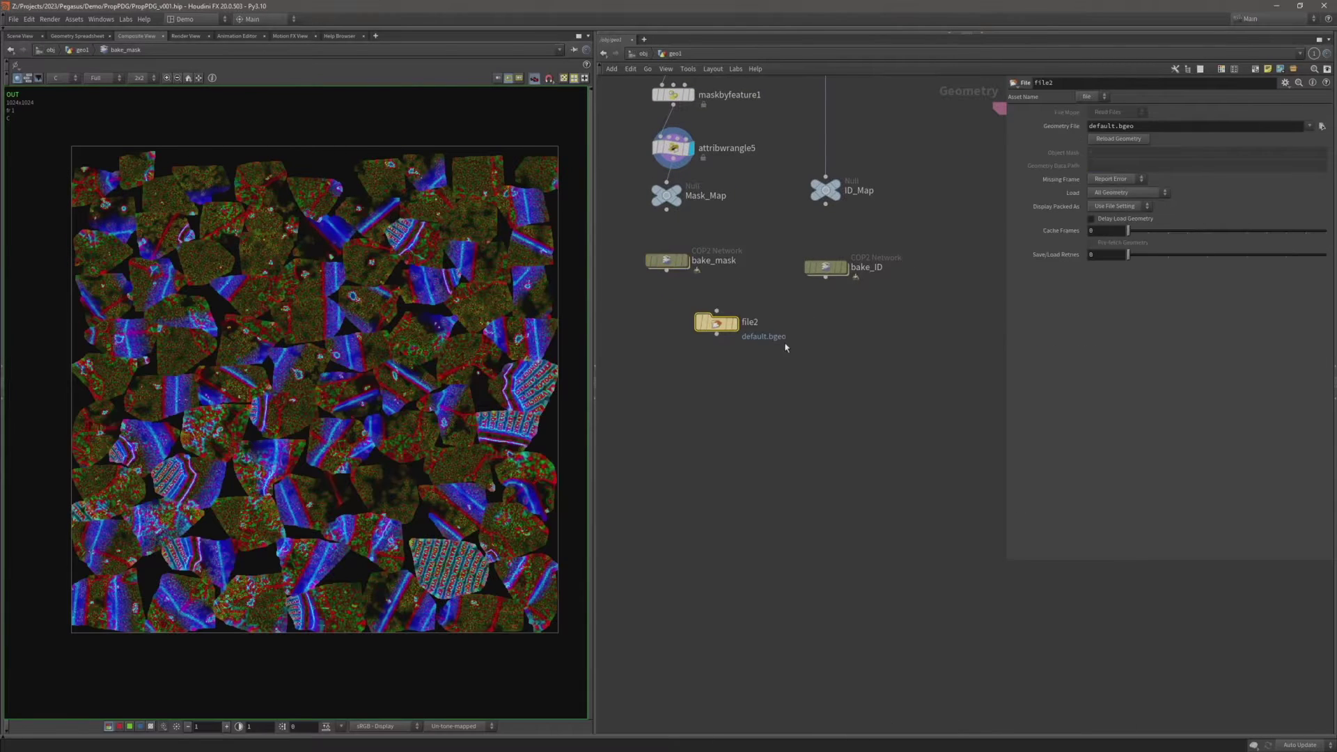
{"action": "left_click", "coordinate": [1322, 126]}
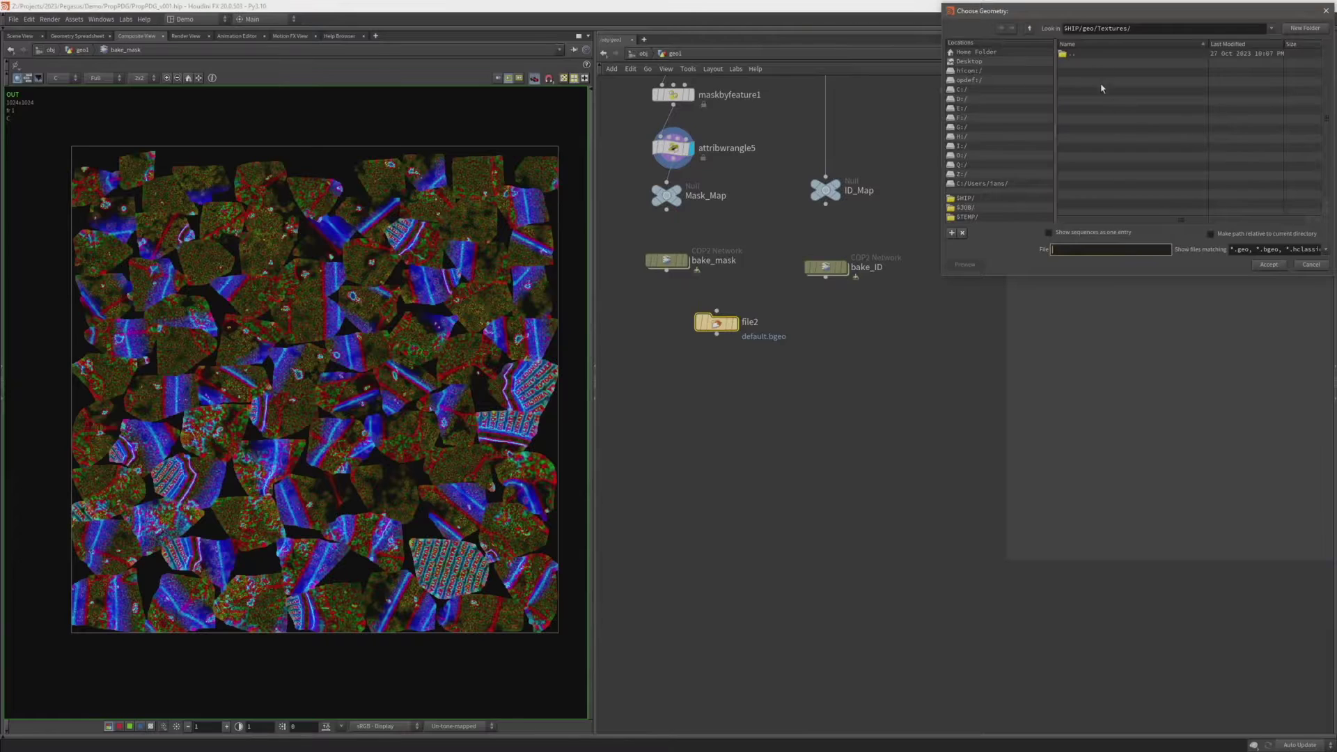
{"action": "double_click", "coordinate": [1086, 54]}
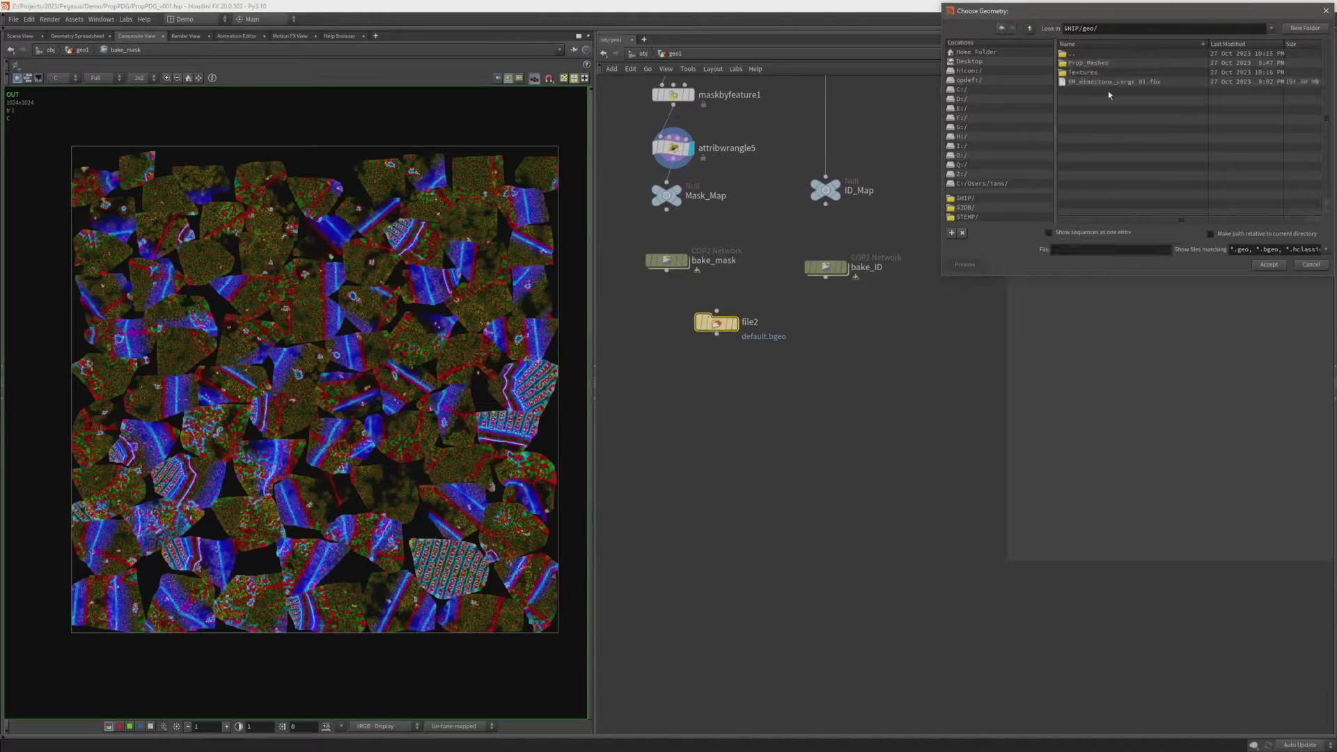
{"action": "double_click", "coordinate": [1123, 82]}
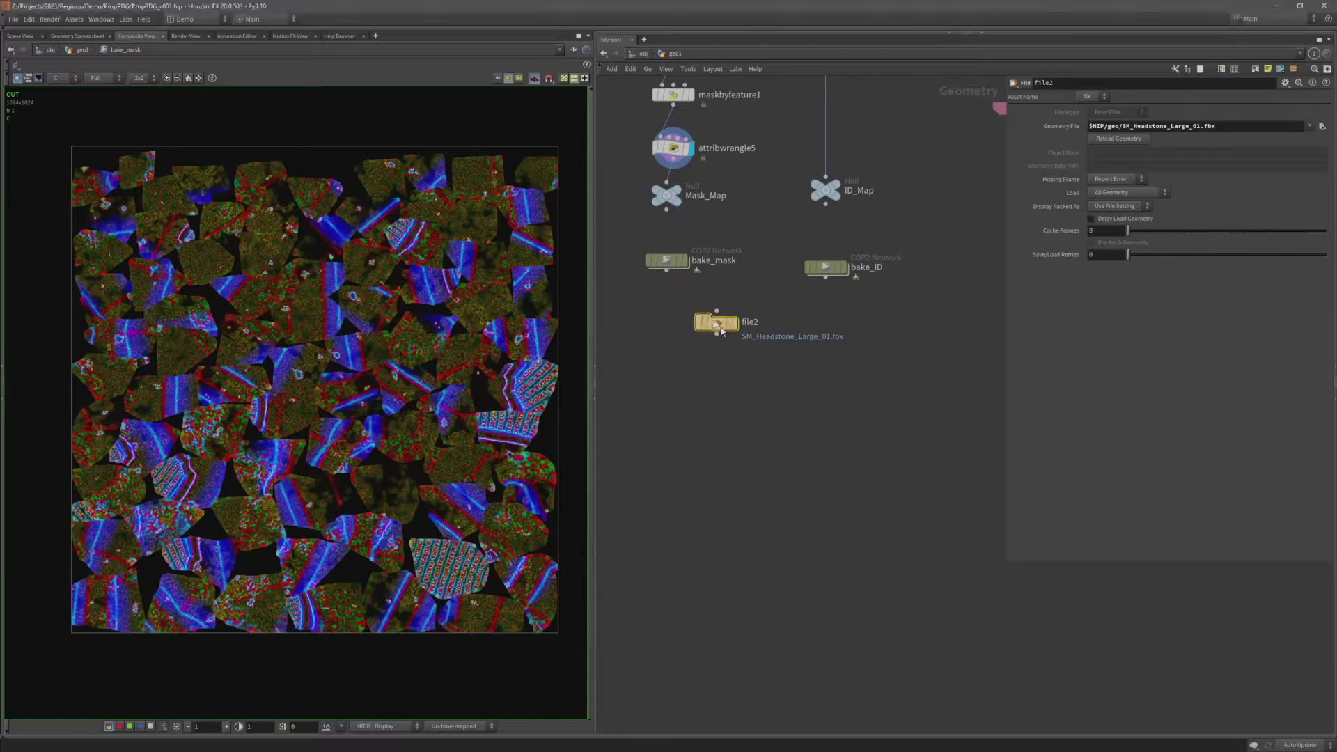
Display the imported FBX headstone framed in the scene view with viewport lighting enabled, and save the scene
{"action": "left_click_drag", "start_coordinate": [717, 322], "coordinate": [735, 355]}
{"action": "left_click", "coordinate": [20, 36]}
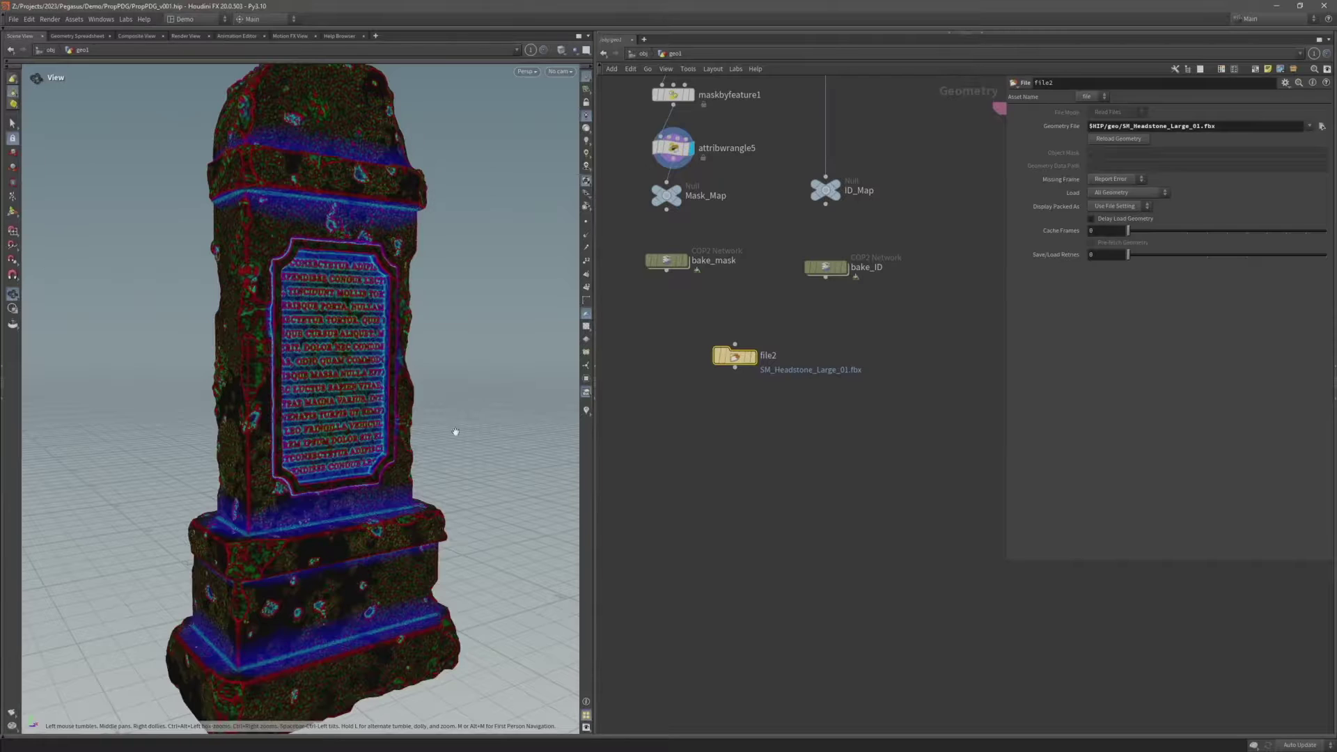
{"action": "left_click", "coordinate": [752, 356]}
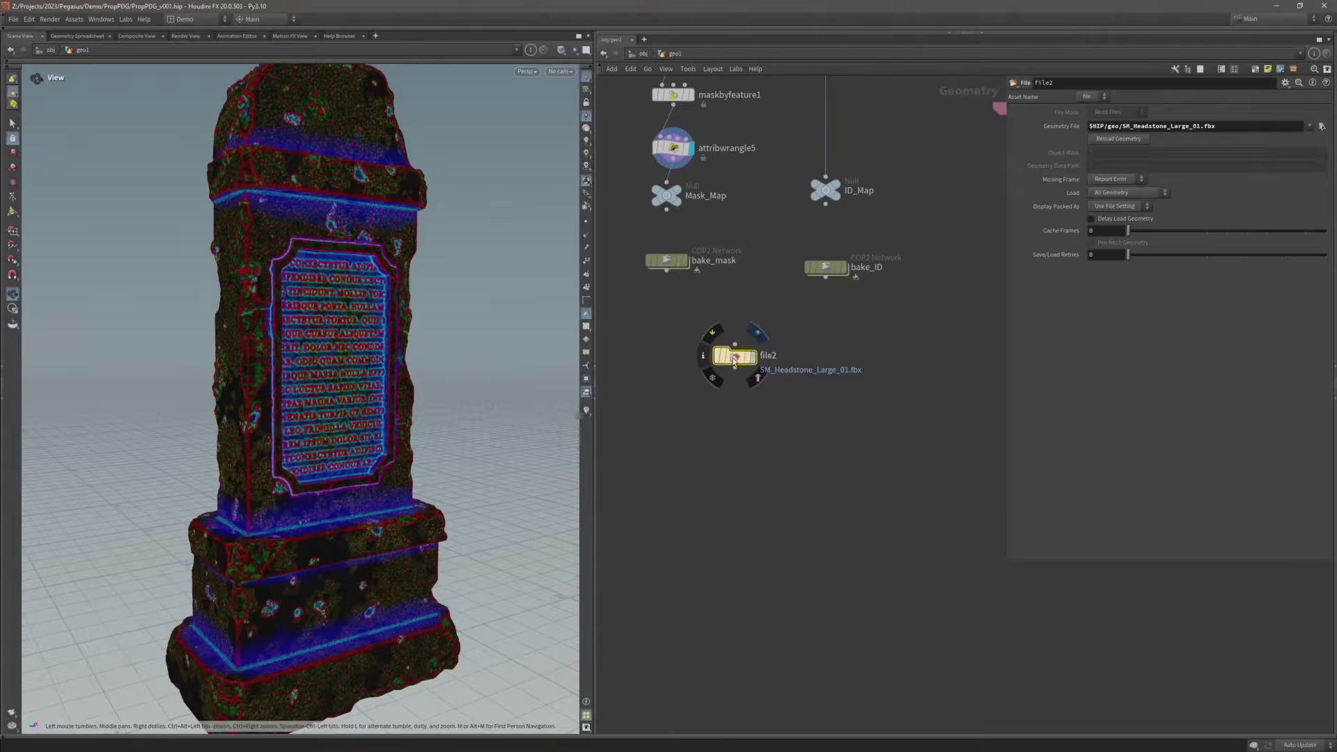
{"action": "key", "text": "ctrl+s"}
{"action": "key", "text": "f"}
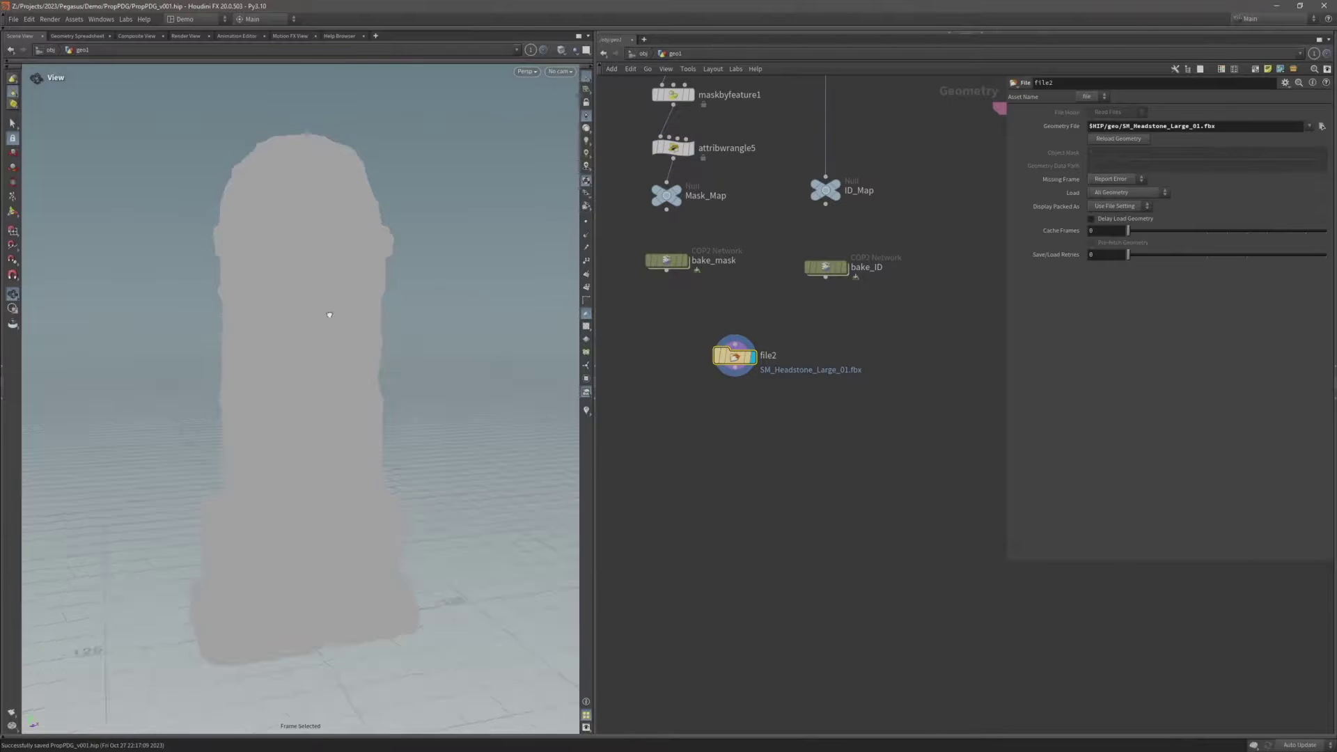
{"action": "scroll", "coordinate": [341, 321], "scroll_direction": "up", "scroll_amount": 2}
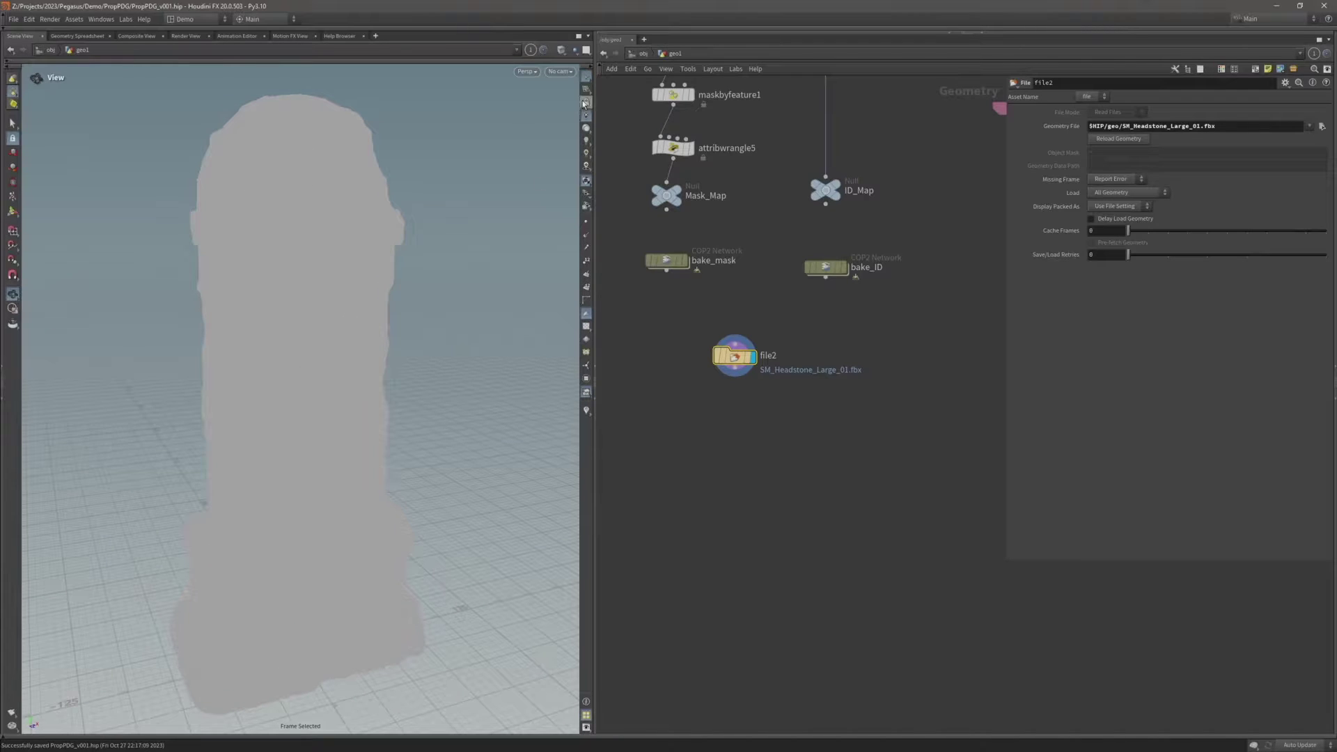
{"action": "left_click", "coordinate": [587, 131]}
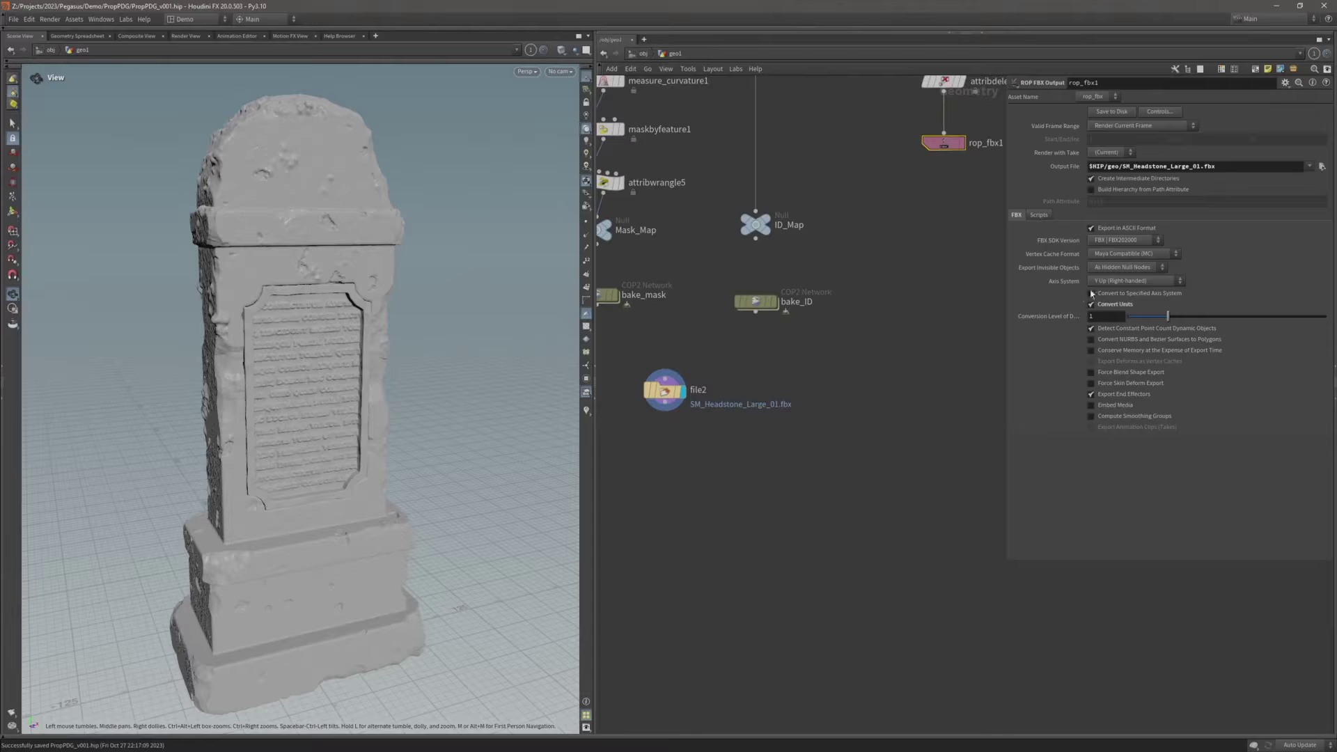
Examine the Convert Units option in rop_fbx1's FBX export settings
{"action": "left_click", "coordinate": [1091, 303]}
{"action": "middle_click_drag", "start_coordinate": [944, 143], "coordinate": [865, 260]}
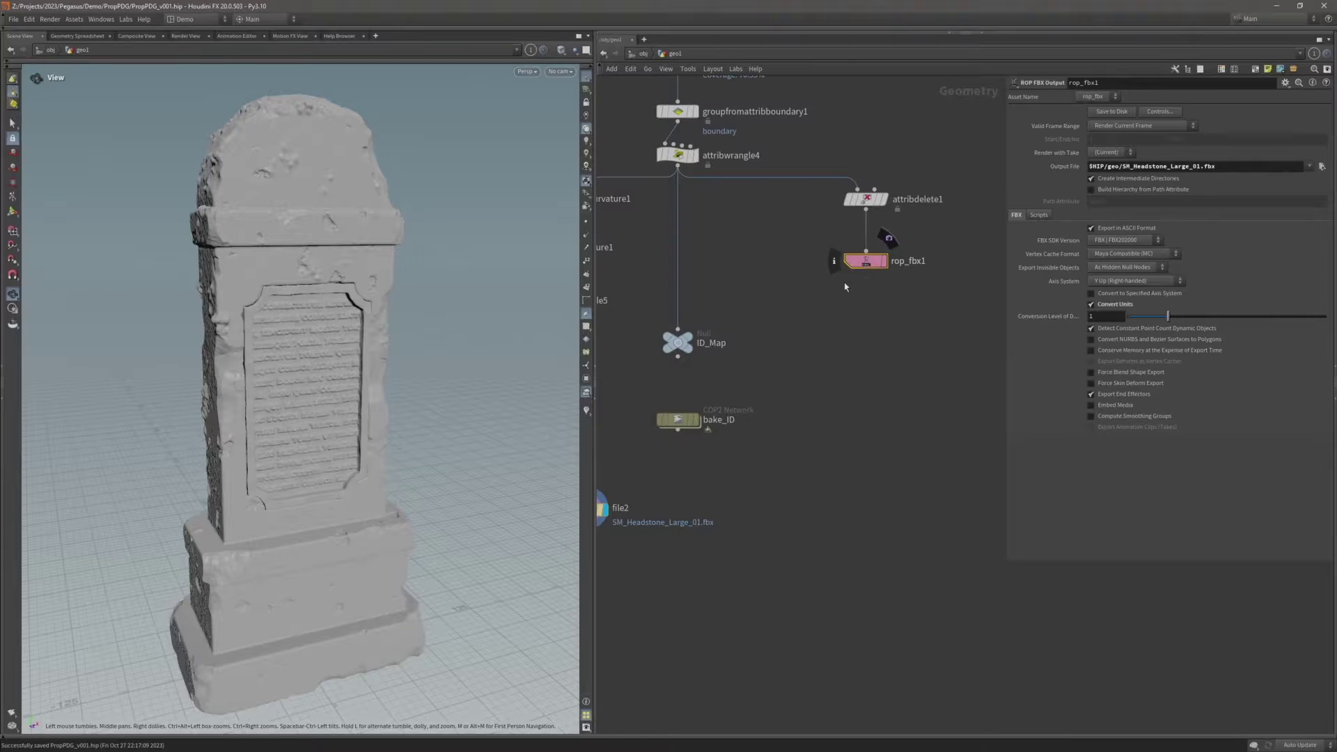
{"action": "middle_click_drag", "start_coordinate": [696, 390], "coordinate": [793, 345]}
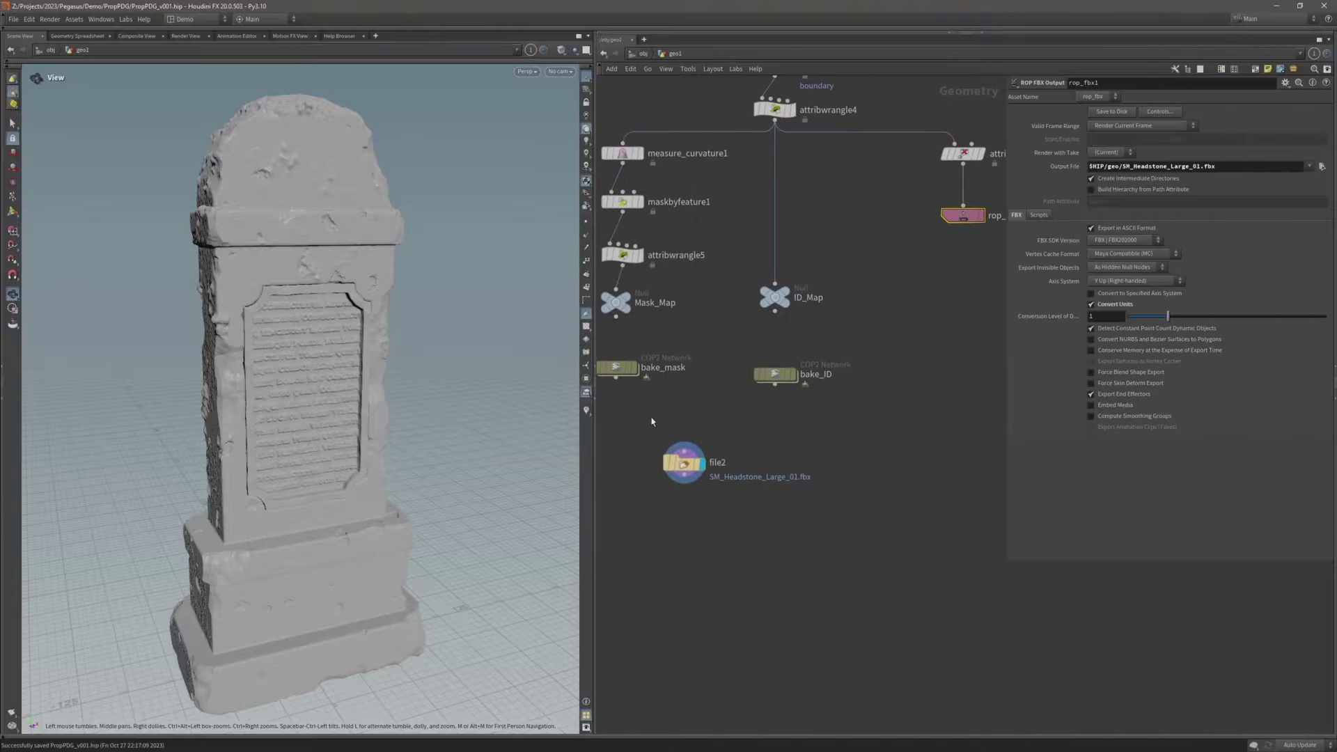
Append a Transform node to file2, set its Uniform Scale to 0.01 and display the scaled headstone
{"action": "left_click", "coordinate": [682, 464]}
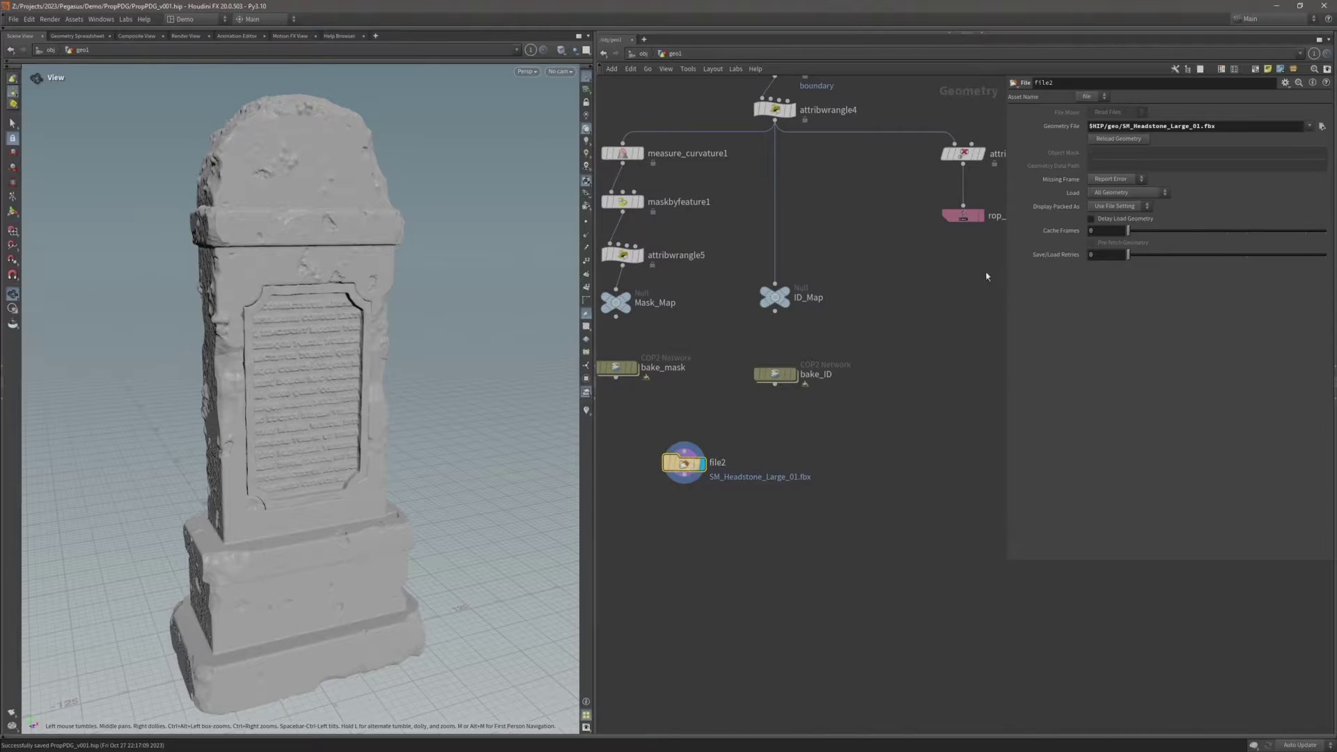
{"action": "key", "text": "Tab"}
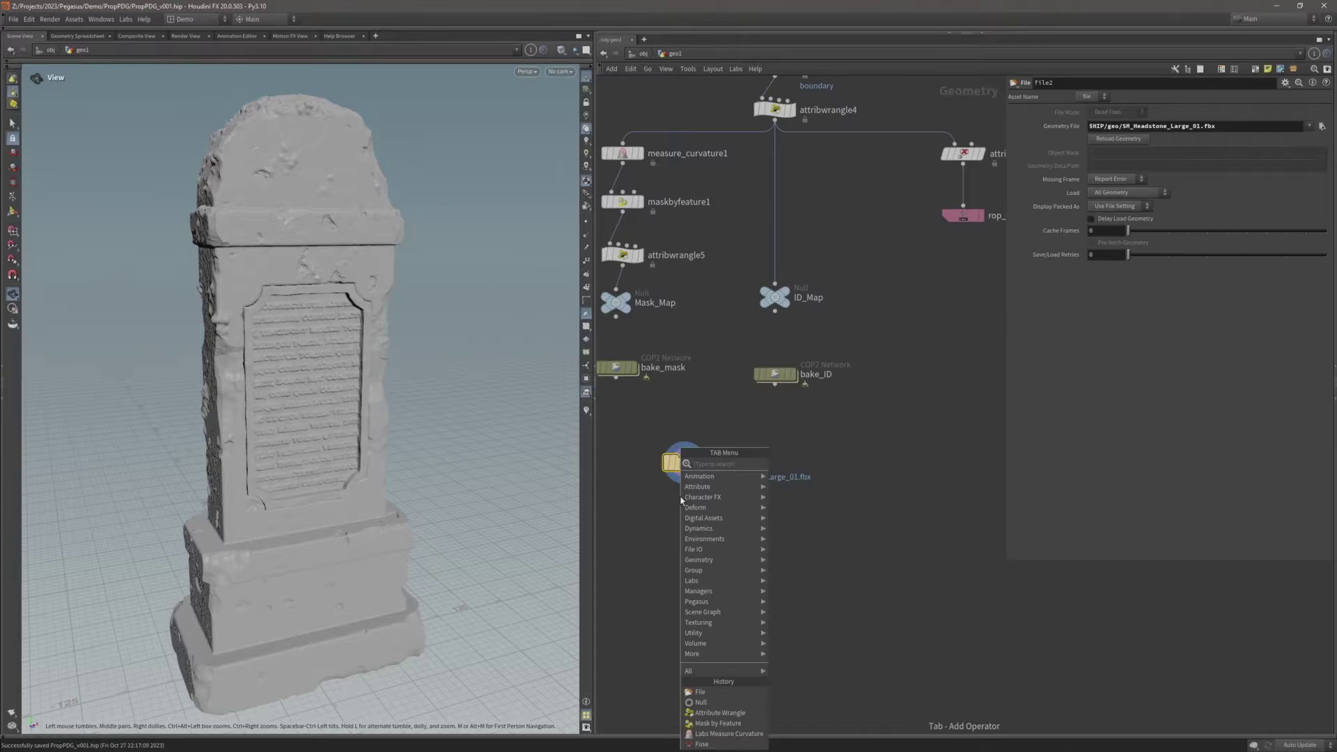
{"action": "type", "text": "transf"}
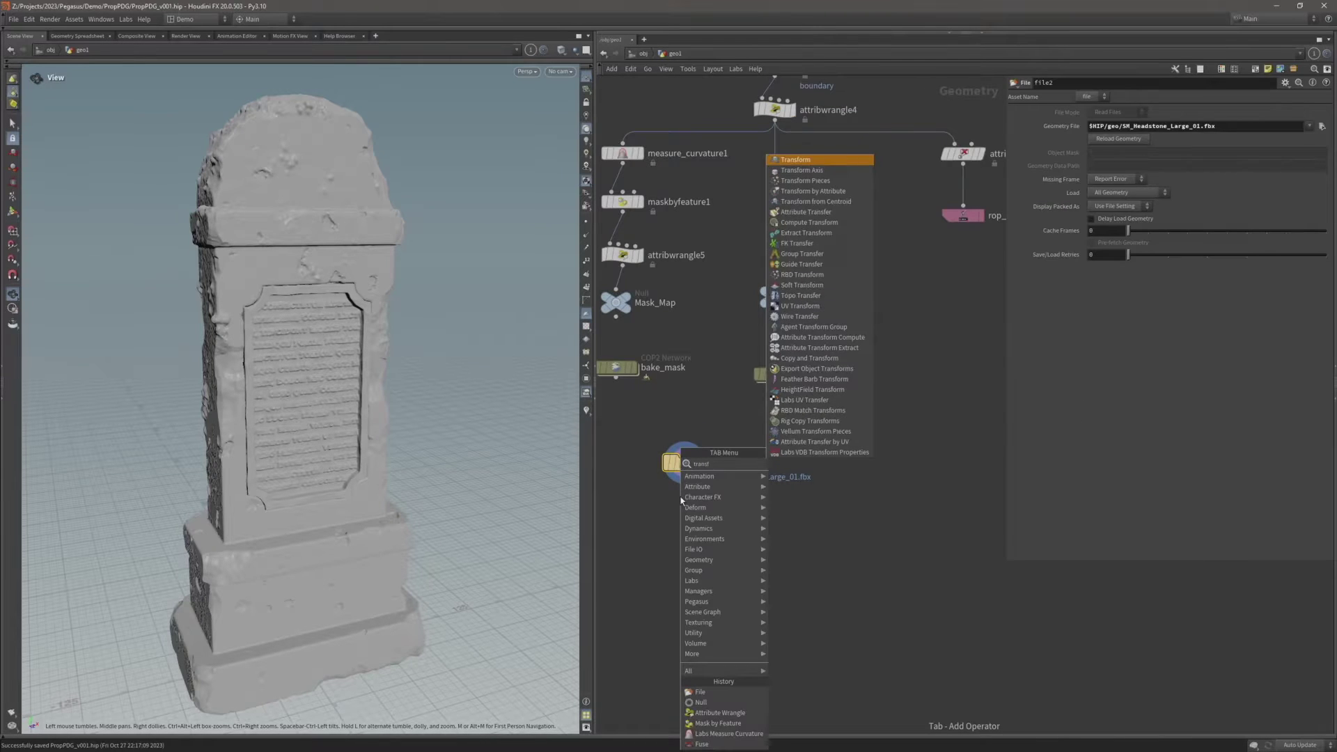
{"action": "key", "text": "Return"}
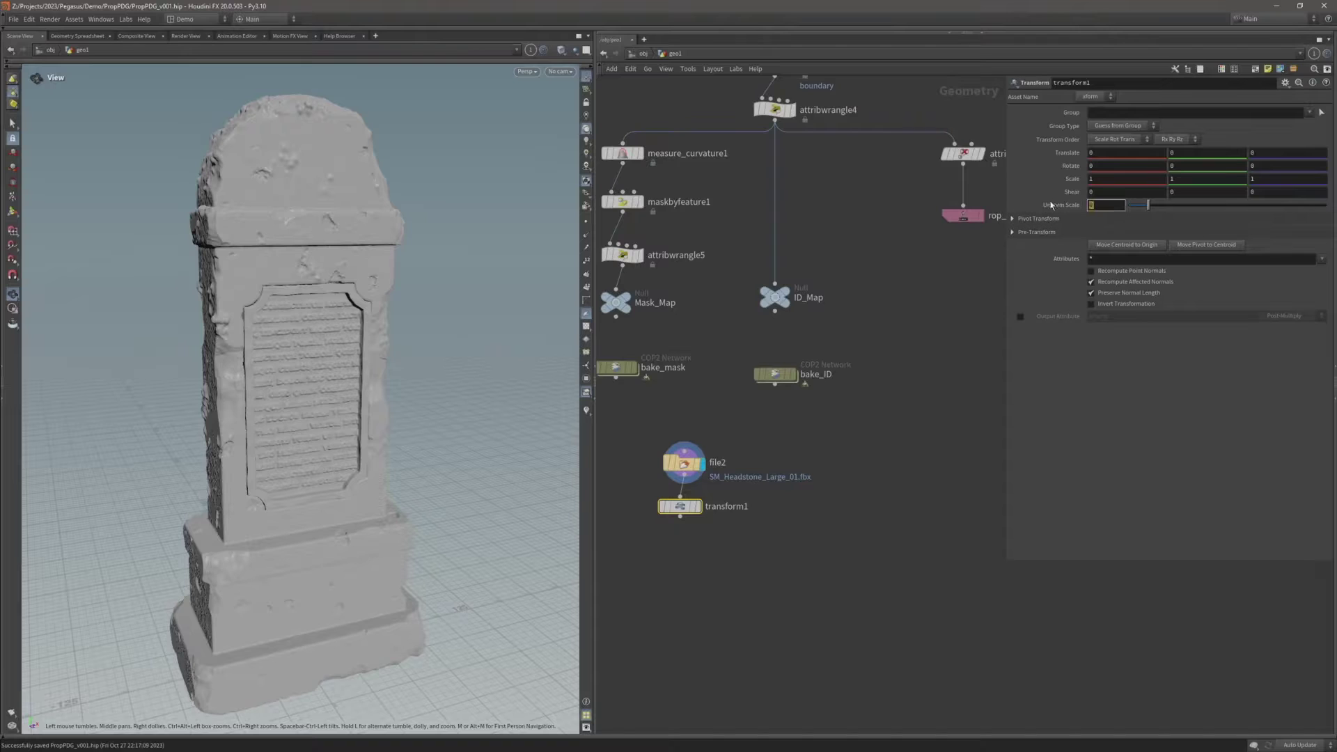
{"action": "left_click", "coordinate": [1091, 204]}
{"action": "type", "text": "0.01"}
{"action": "key", "text": "Return"}
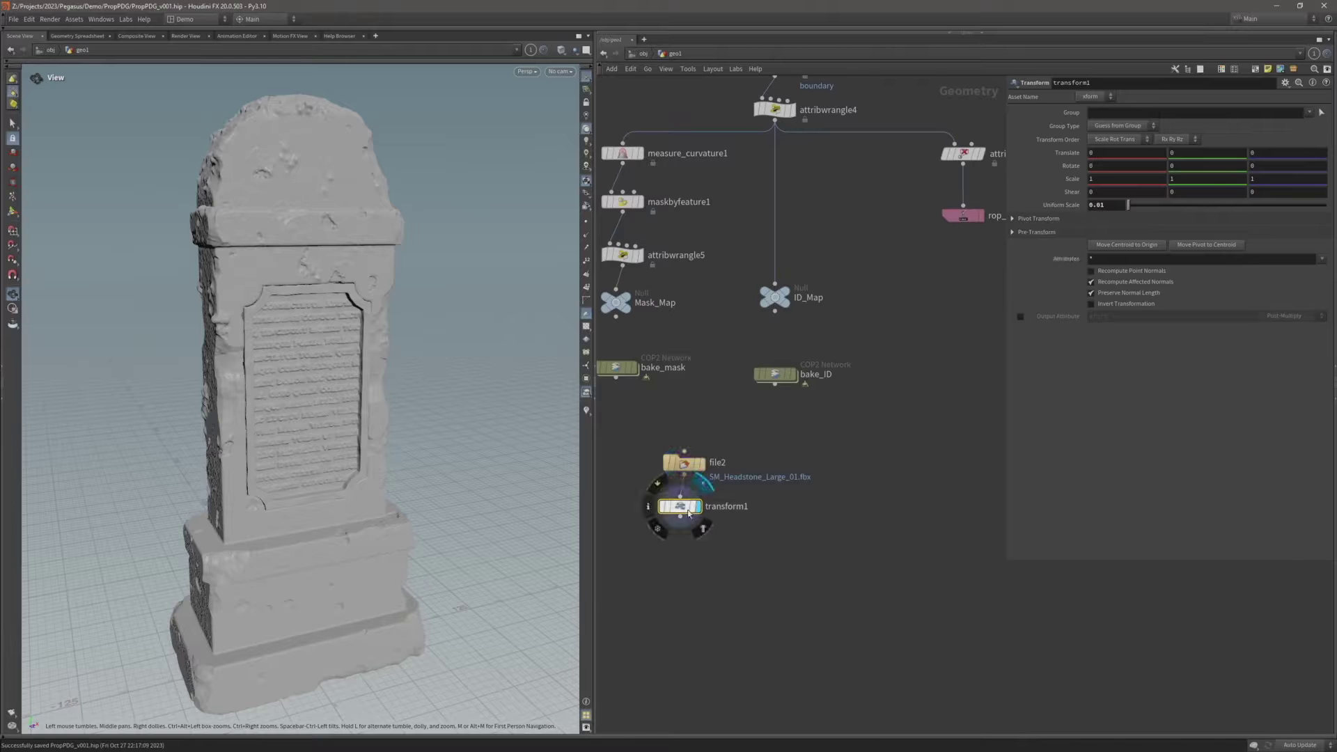
{"action": "left_click", "coordinate": [686, 513]}
{"action": "key", "text": "f"}
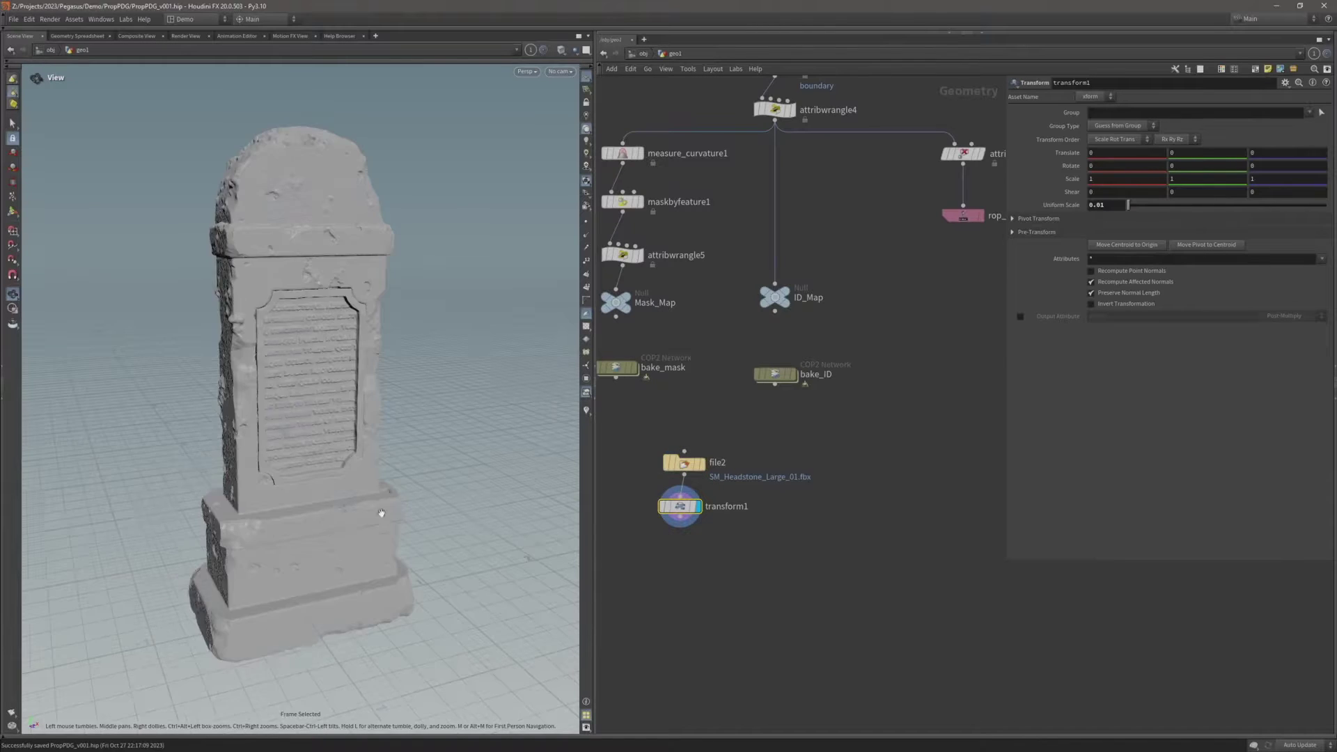
{"action": "left_click_drag", "start_coordinate": [269, 512], "coordinate": [307, 507]}
Append a Labs Quick Material node to transform1 and display it
{"action": "middle_click_drag", "start_coordinate": [688, 522], "coordinate": [717, 435]}
{"action": "left_click_drag", "start_coordinate": [713, 439], "coordinate": [706, 516]}
{"action": "type", "text": "qu"}
{"action": "key", "text": "Down"}
{"action": "key", "text": "Down"}
{"action": "key", "text": "Return"}
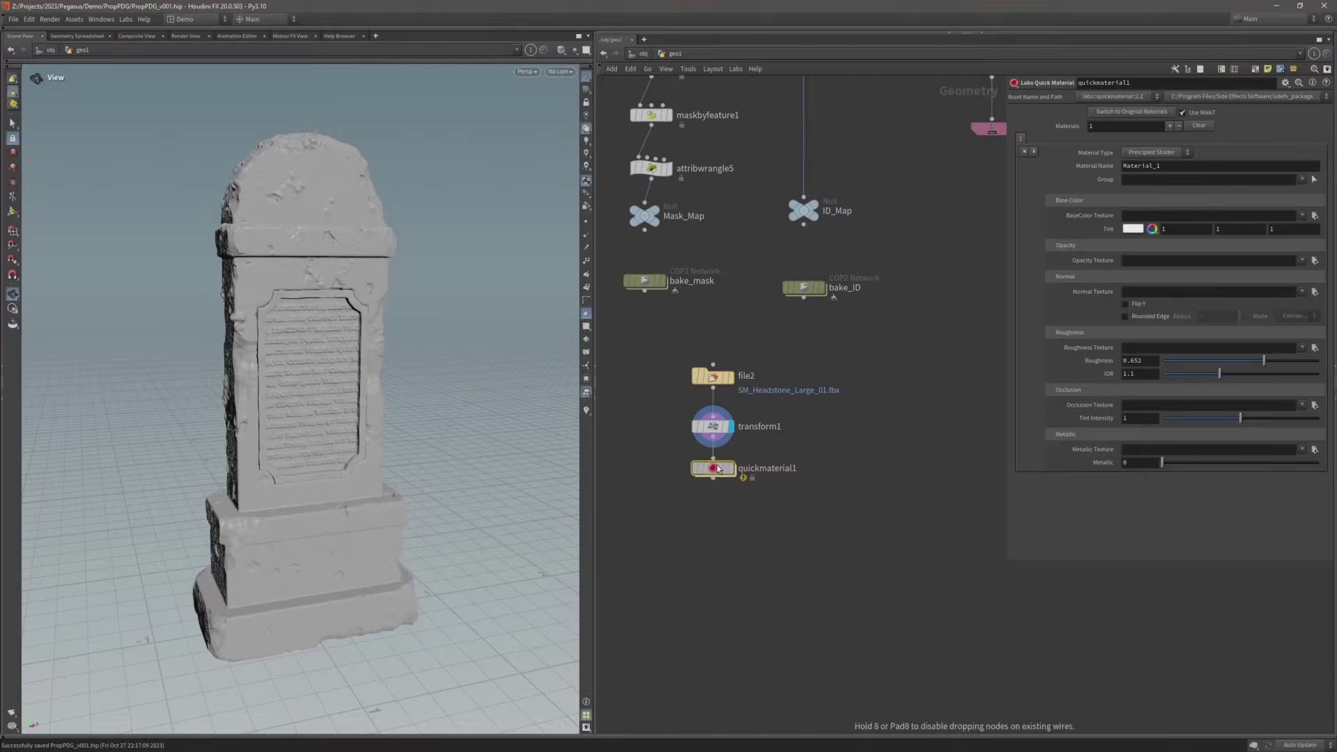
{"action": "left_click", "coordinate": [714, 471]}
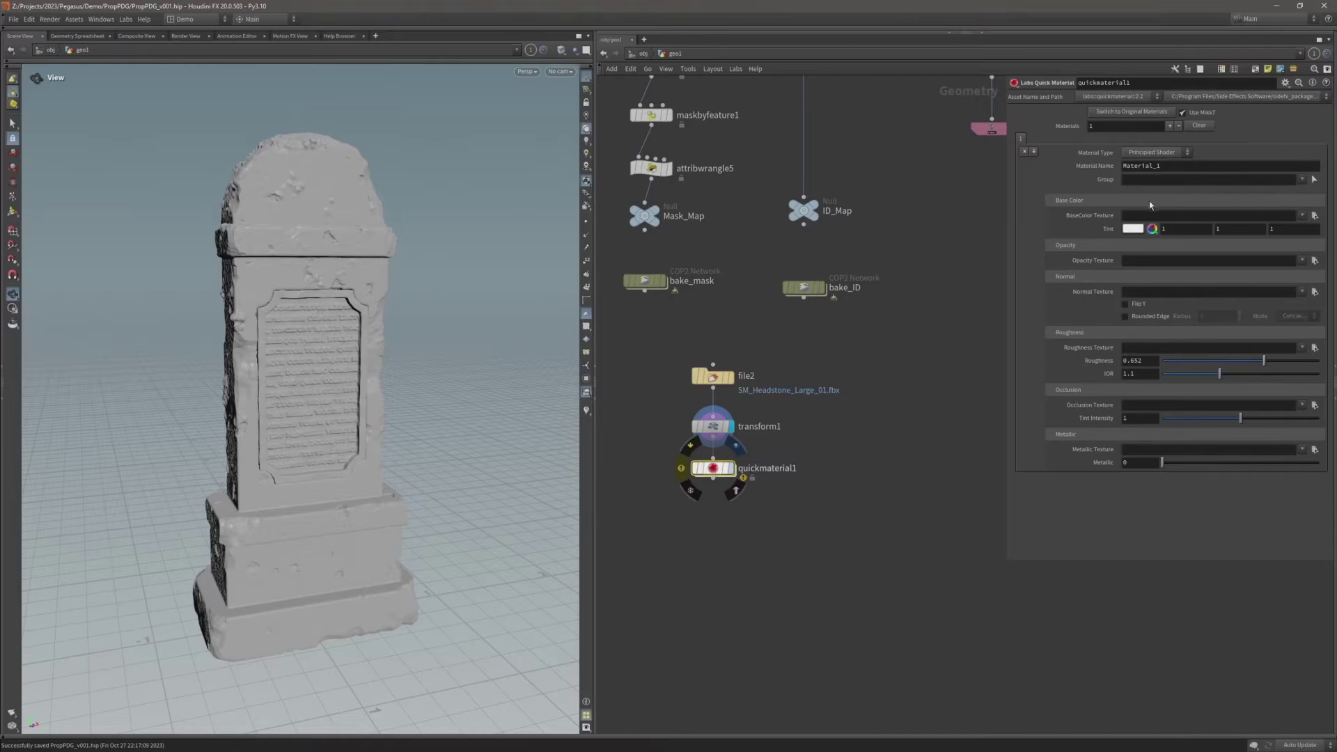
Set quickmaterial1's BaseColor Texture to $HIP/geo/Textures/T_Headstone_Large_01_ID.tga and inspect the ID map on the headstone
{"action": "left_click", "coordinate": [1313, 216]}
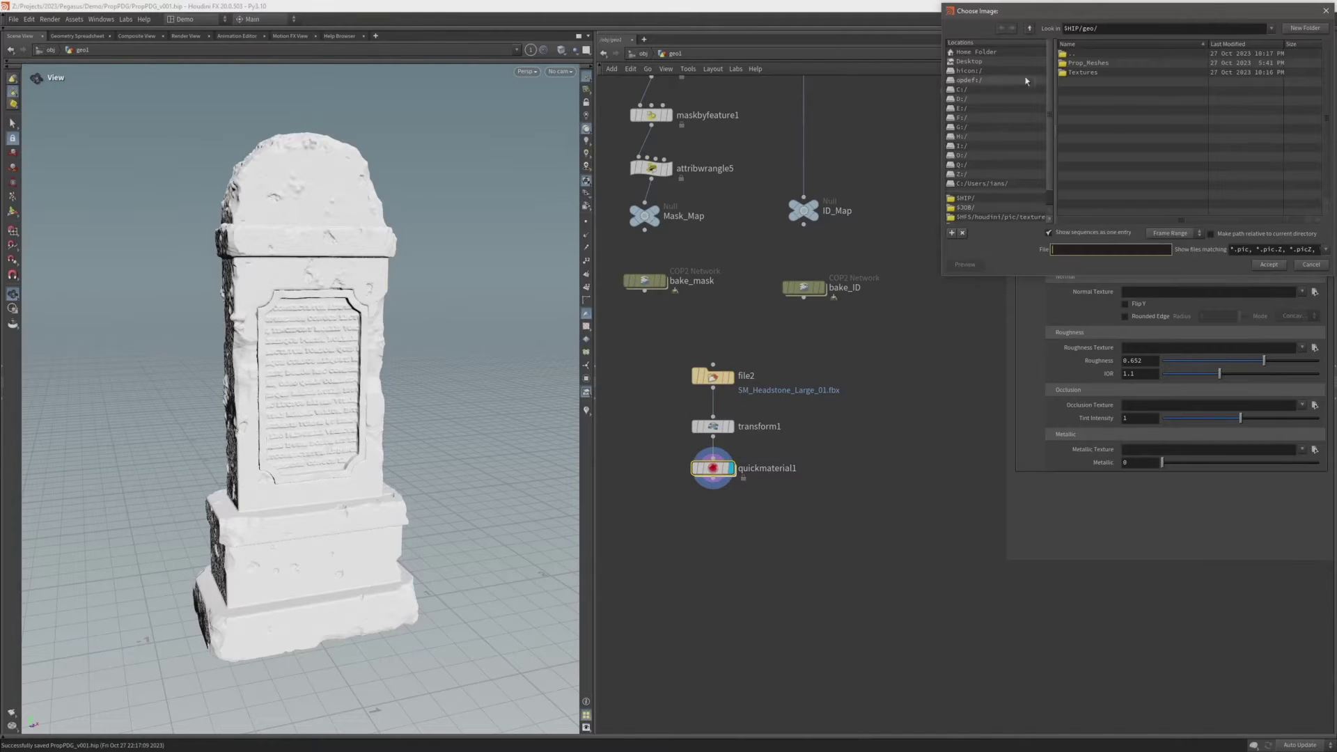
{"action": "double_click", "coordinate": [1080, 73]}
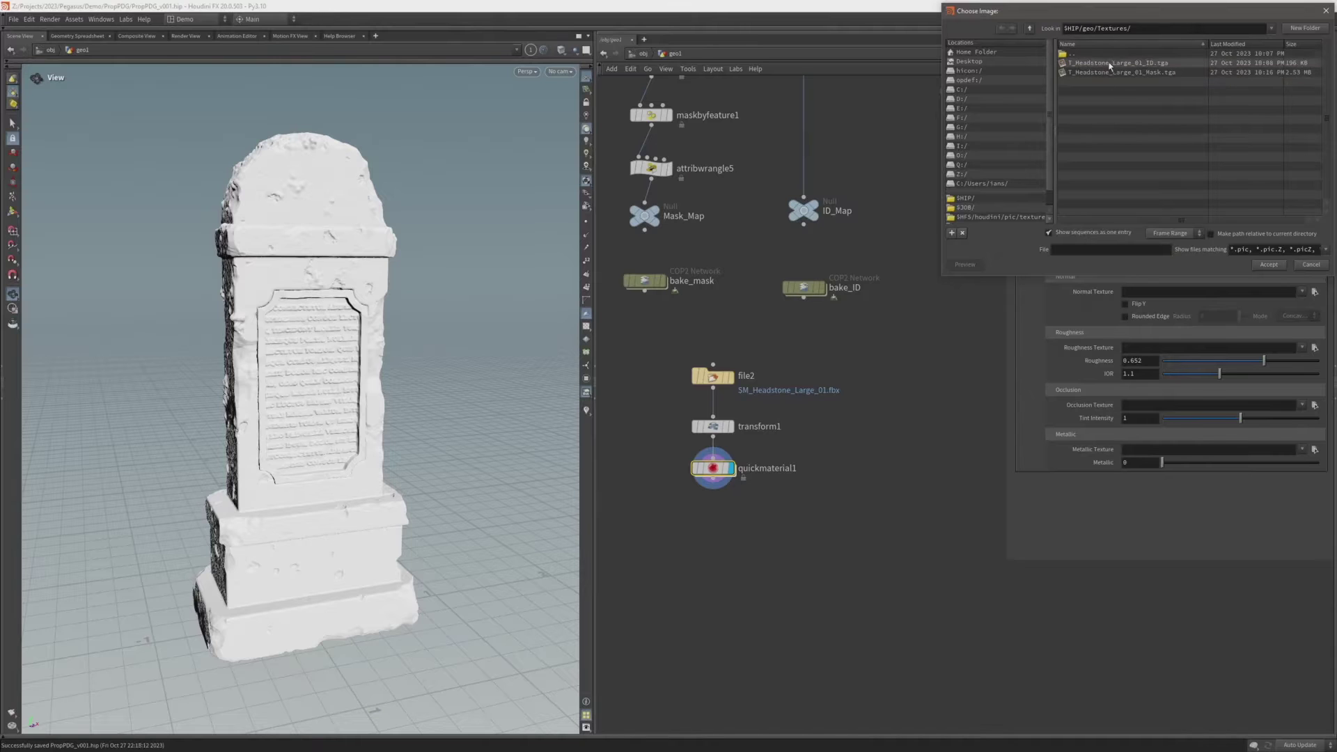
{"action": "double_click", "coordinate": [1110, 67]}
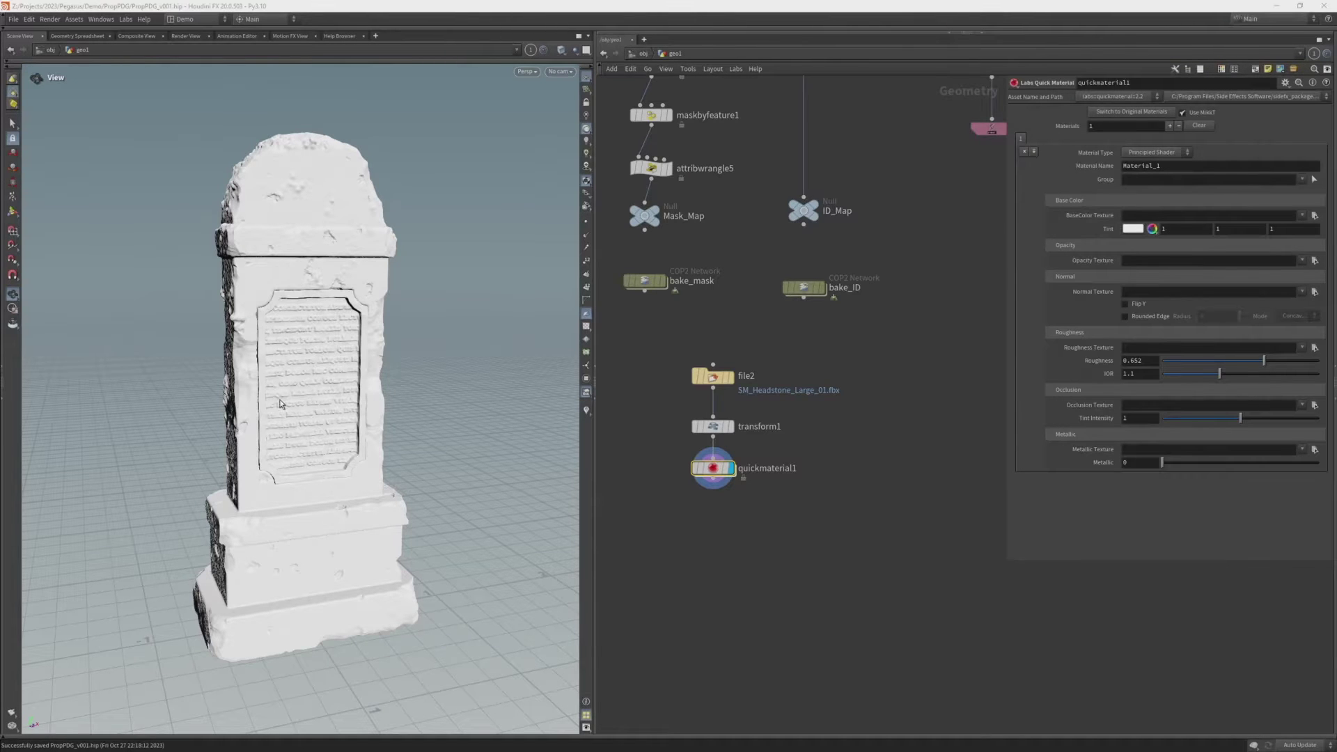
{"action": "left_click_drag", "start_coordinate": [293, 412], "coordinate": [192, 328]}
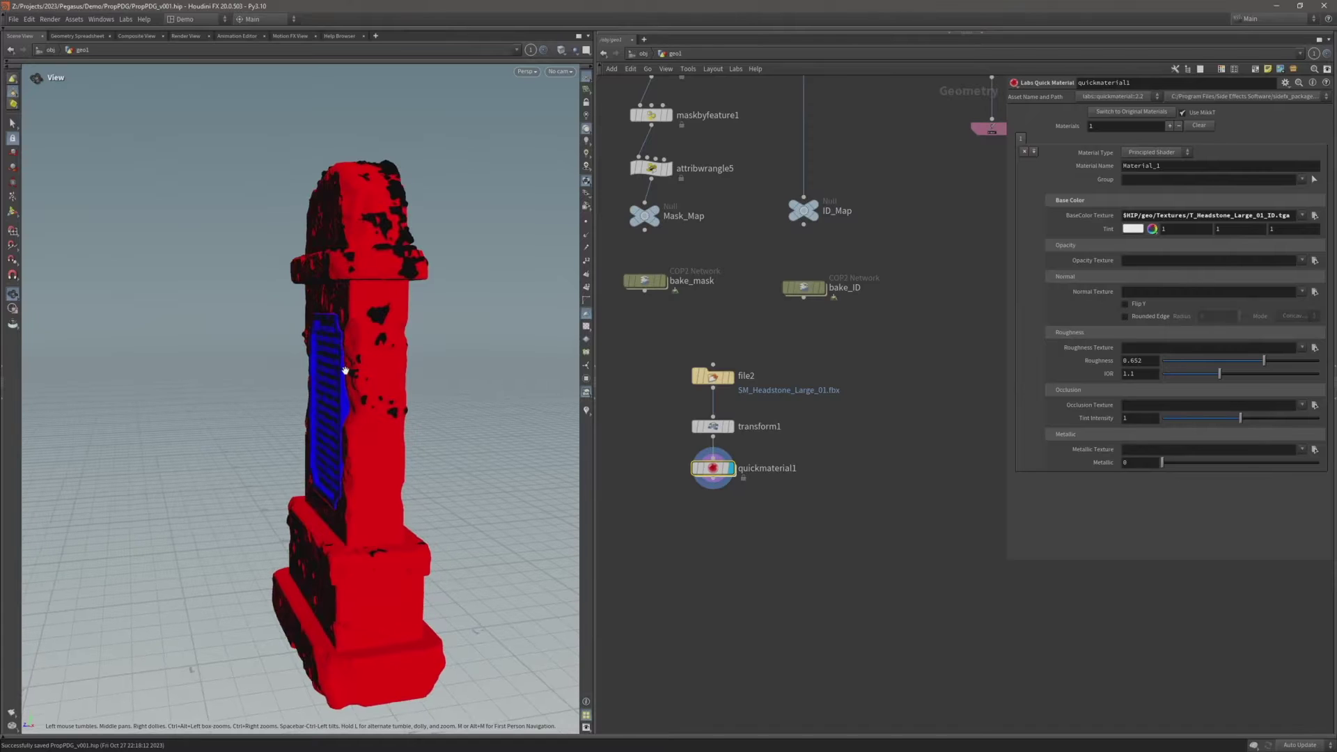
{"action": "scroll", "coordinate": [311, 368], "scroll_direction": "up", "scroll_amount": 3}
{"action": "left_click_drag", "start_coordinate": [312, 368], "coordinate": [283, 409]}
{"action": "scroll", "coordinate": [568, 288], "scroll_direction": "down", "scroll_amount": 3}
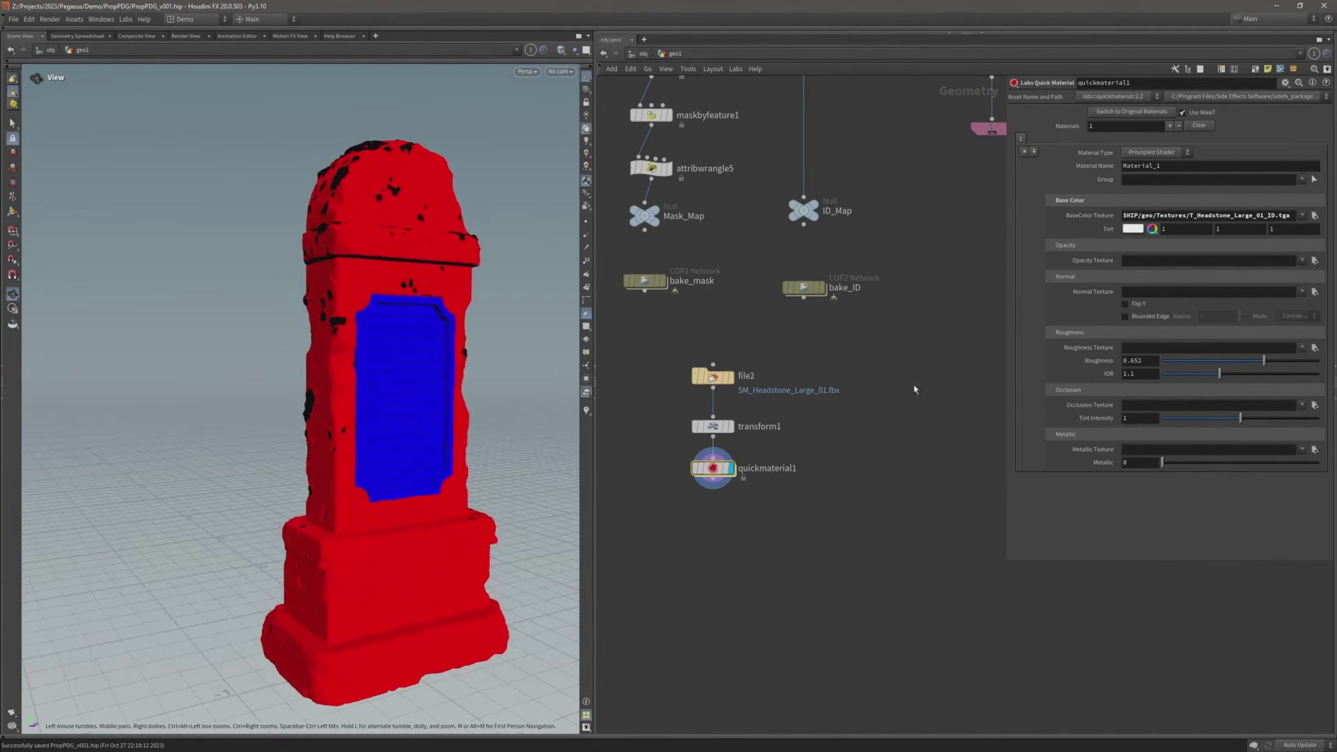
Set quickmaterial1's BaseColor Texture to $HIP/geo/Textures/T_Headstone_Large_01_Mask.tga and inspect the mask map on the headstone
{"action": "left_click", "coordinate": [1314, 215]}
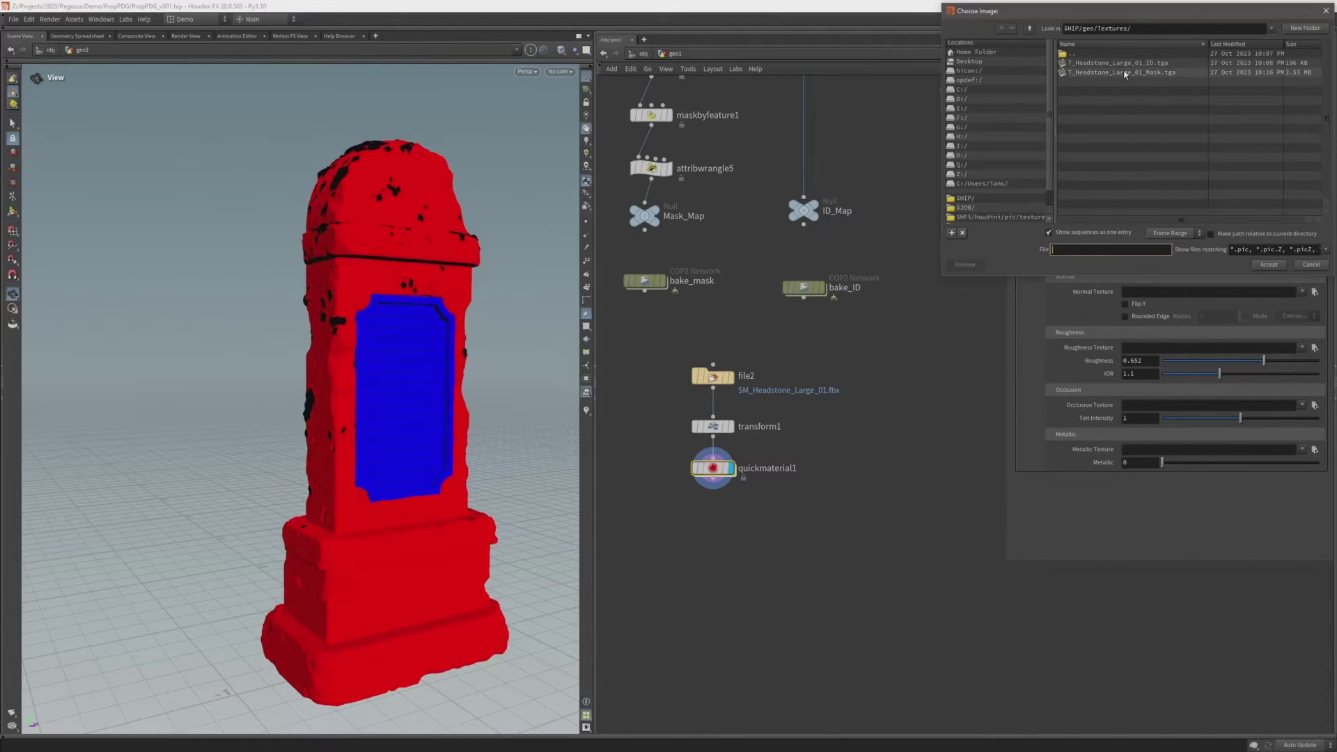
{"action": "key", "text": "Escape"}
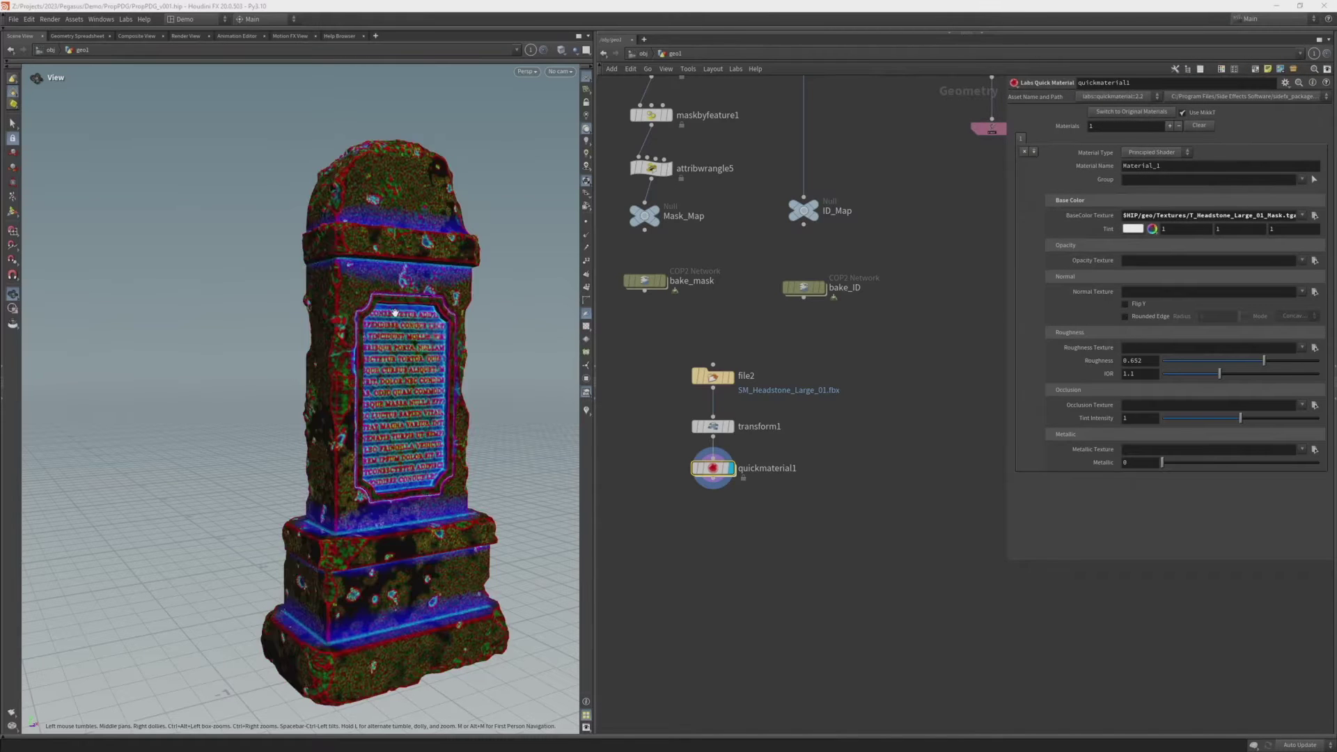
{"action": "left_click_drag", "start_coordinate": [395, 318], "coordinate": [326, 357]}
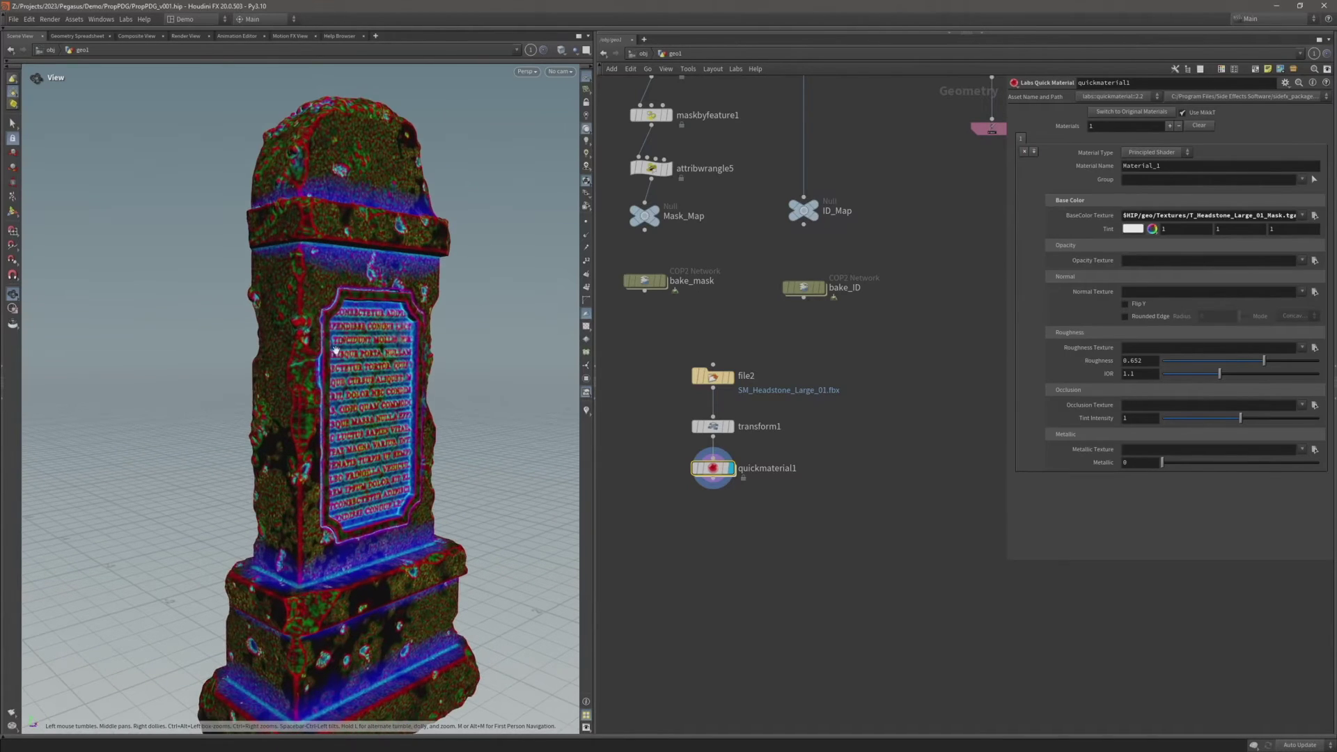
{"action": "left_click_drag", "start_coordinate": [335, 346], "coordinate": [290, 344]}
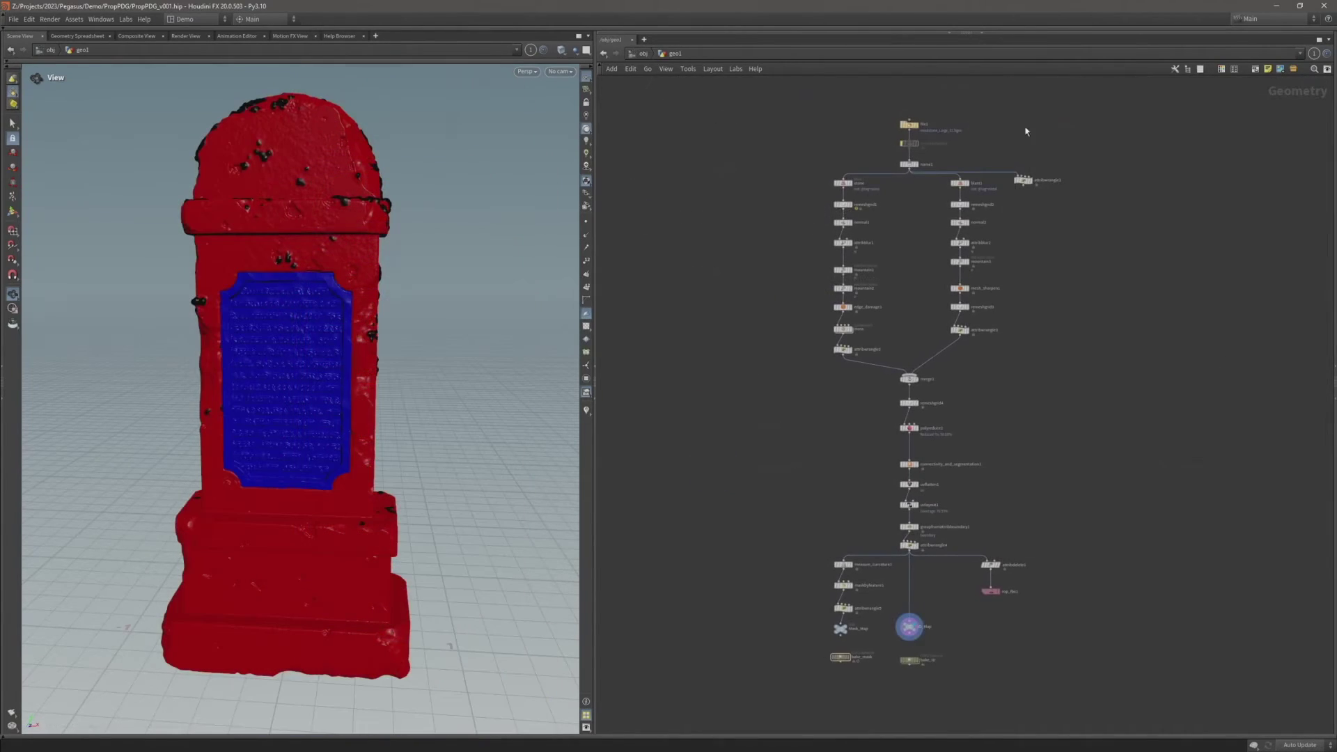
Compare the source File node's original mesh with attribdelete1's final headstone by displaying each, and save the scene
{"action": "left_click", "coordinate": [915, 124]}
{"action": "left_click_drag", "start_coordinate": [389, 256], "coordinate": [427, 250]}
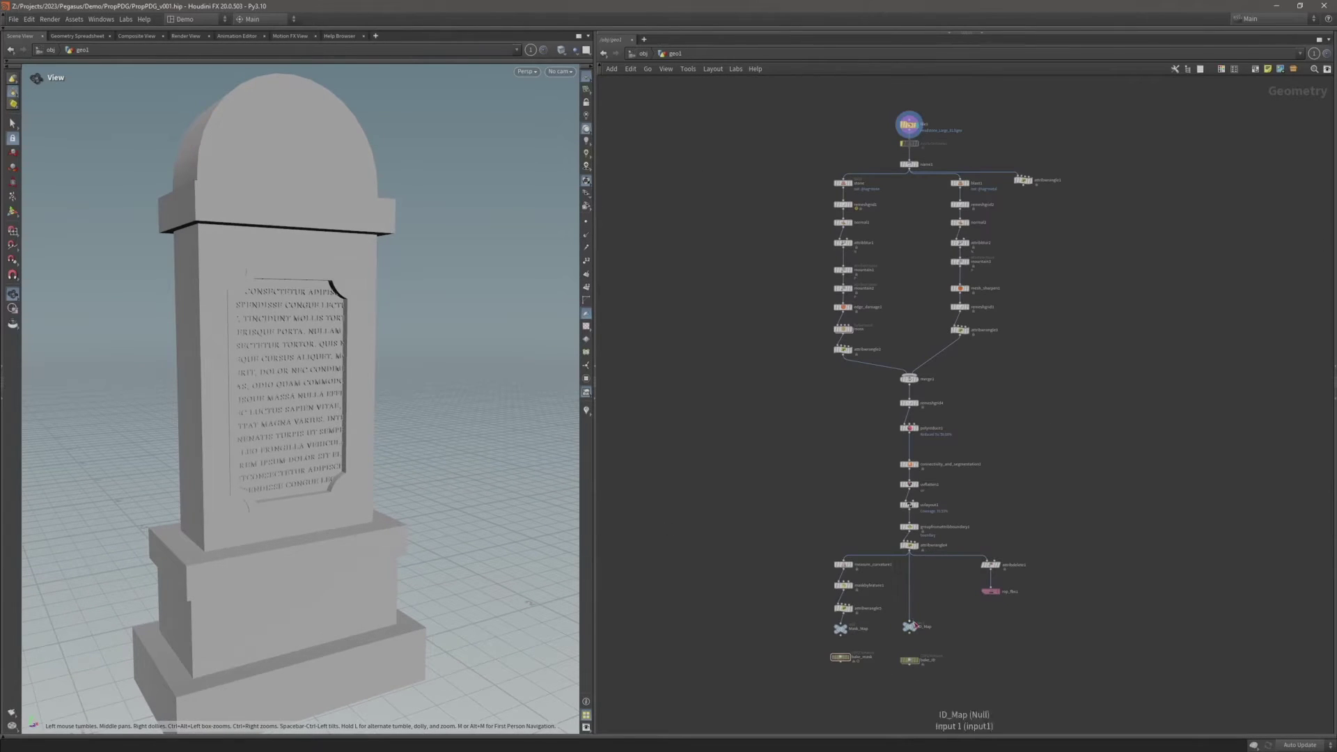
{"action": "left_click", "coordinate": [1003, 569]}
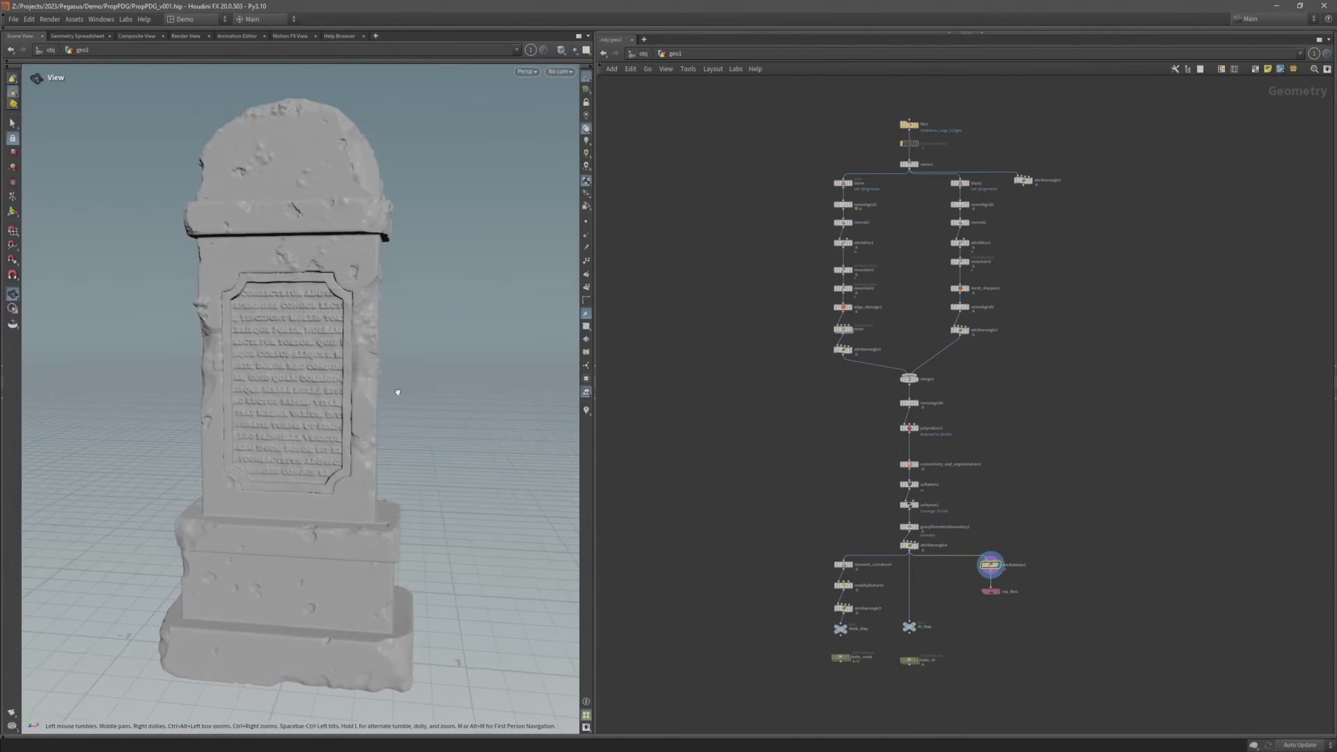
{"action": "key", "text": "ctrl+s"}
{"action": "left_click_drag", "start_coordinate": [397, 392], "coordinate": [425, 392]}
{"action": "left_click_drag", "start_coordinate": [416, 456], "coordinate": [418, 442]}
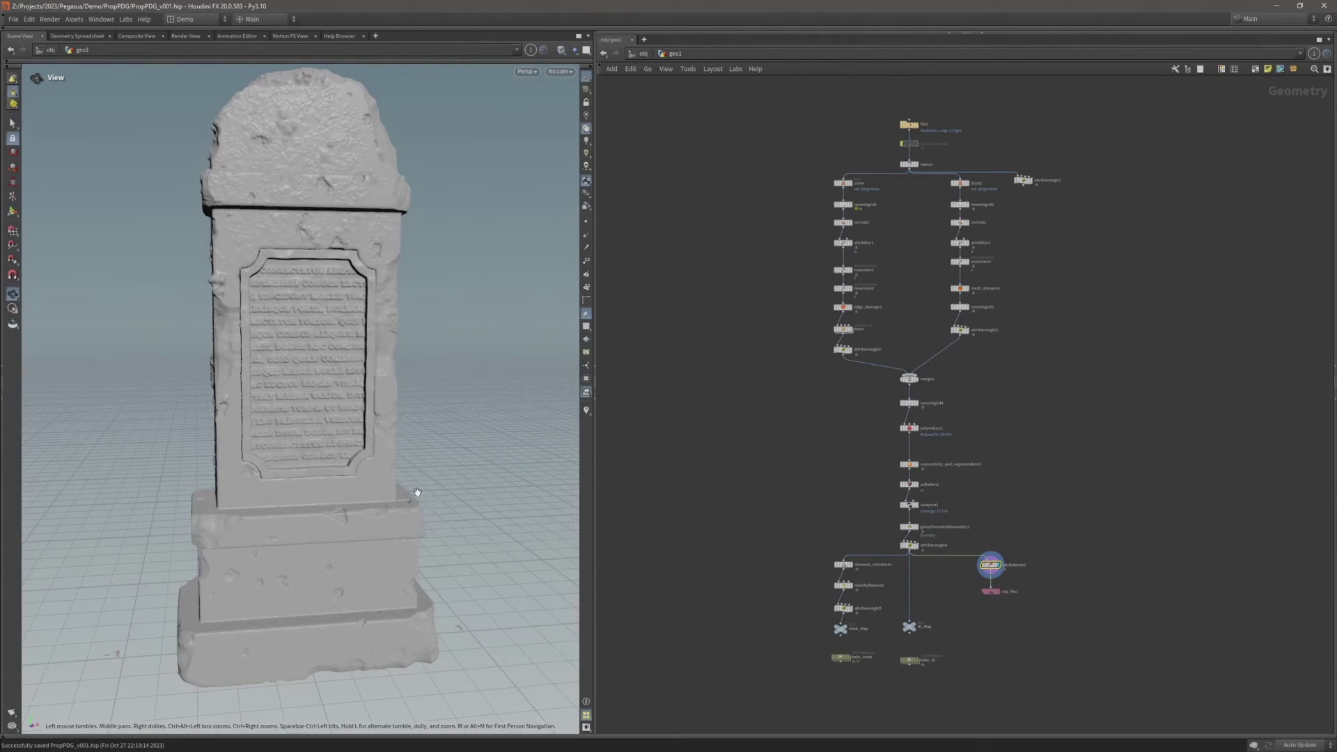
{"action": "left_click_drag", "start_coordinate": [443, 502], "coordinate": [310, 500]}
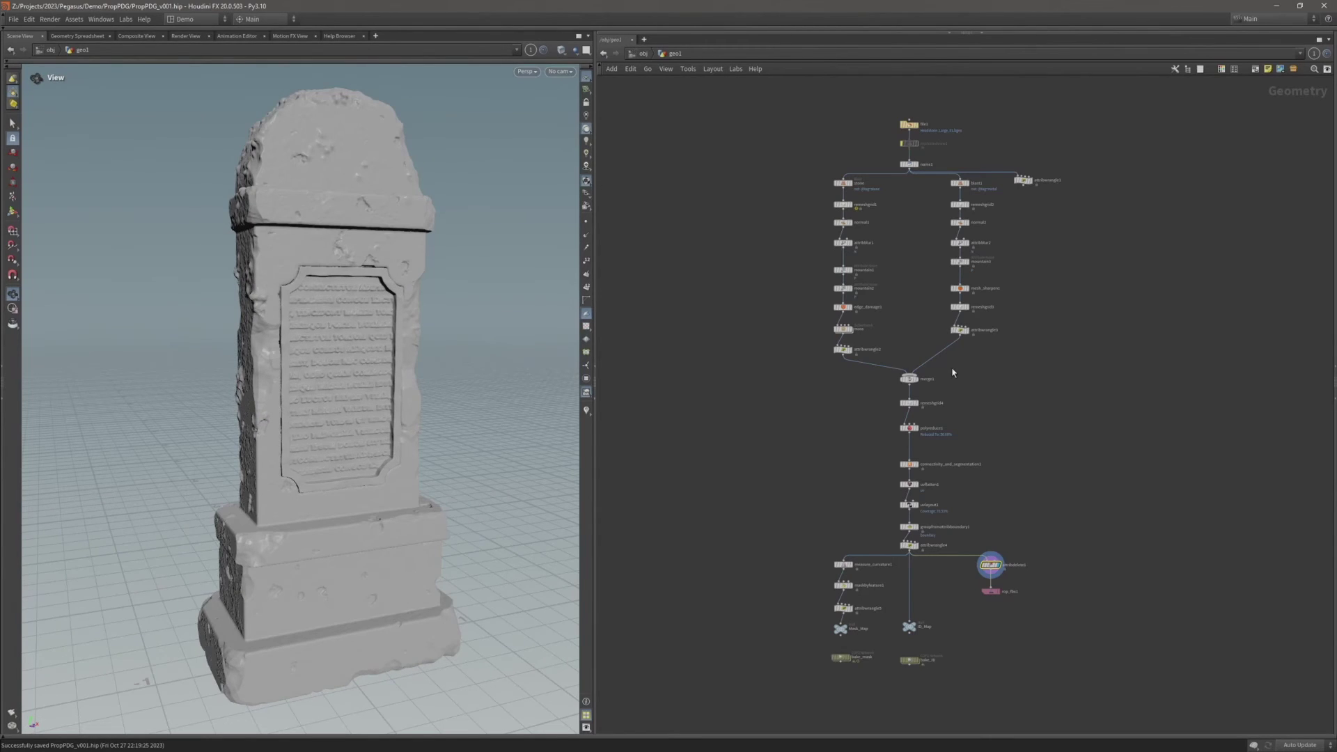